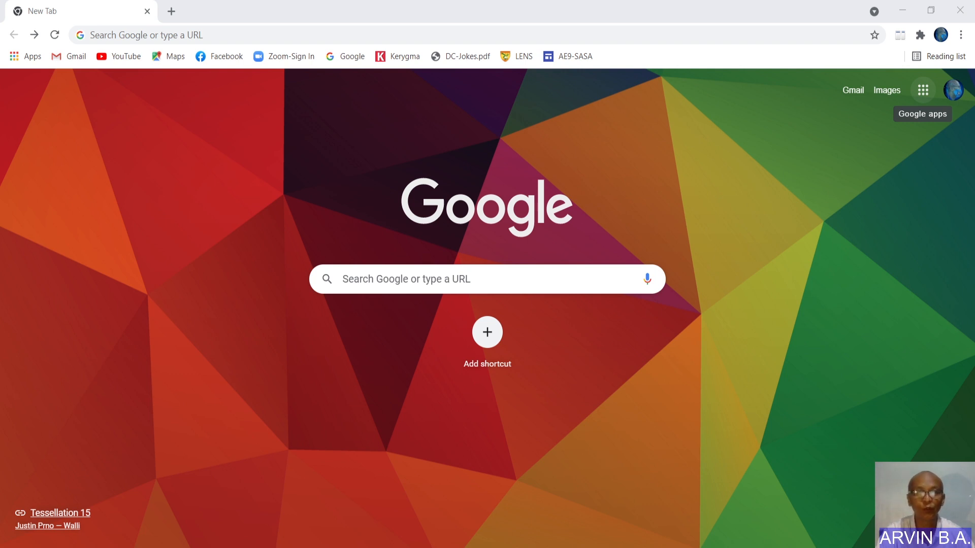
# Open Google Sheets from the Google apps list.
pyautogui.click(923, 97)
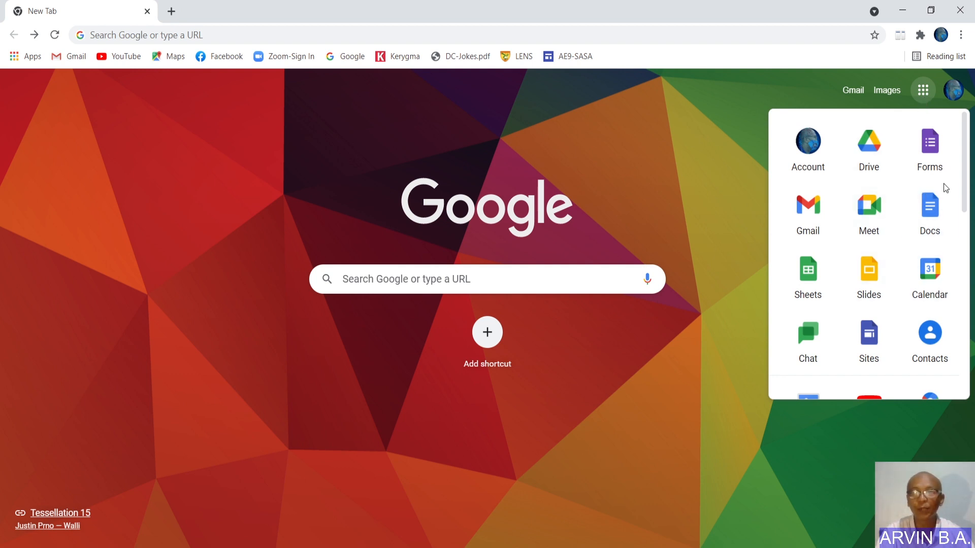
pyautogui.moveTo(963, 201); pyautogui.dragTo(956, 180)
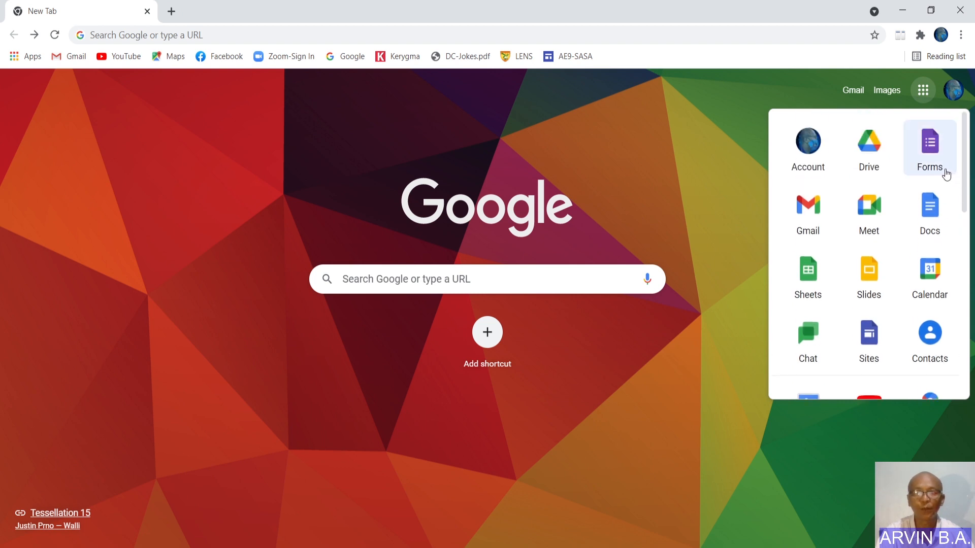
pyautogui.click(811, 276)
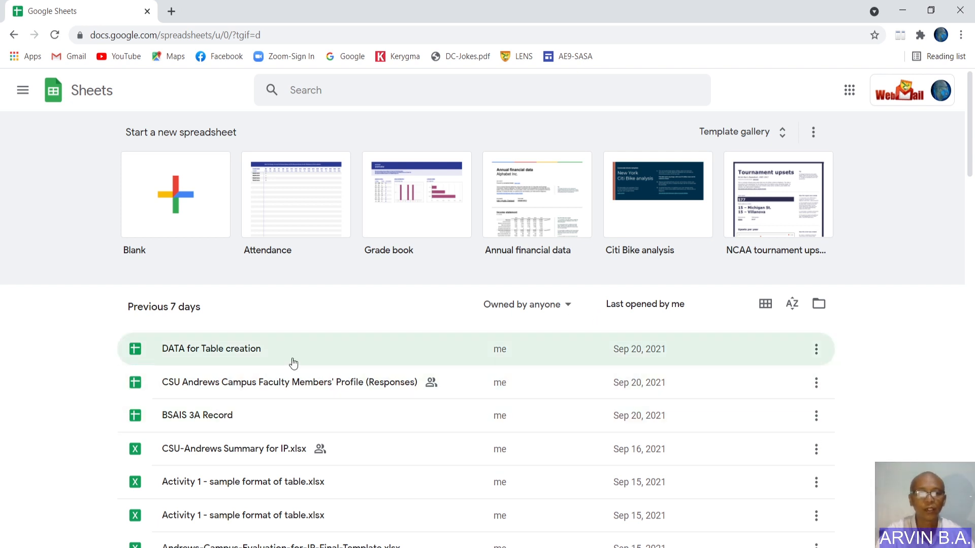
# Open the "DATA for Table creation" spreadsheet from the recent files.
pyautogui.scroll(-6, 301, 452)
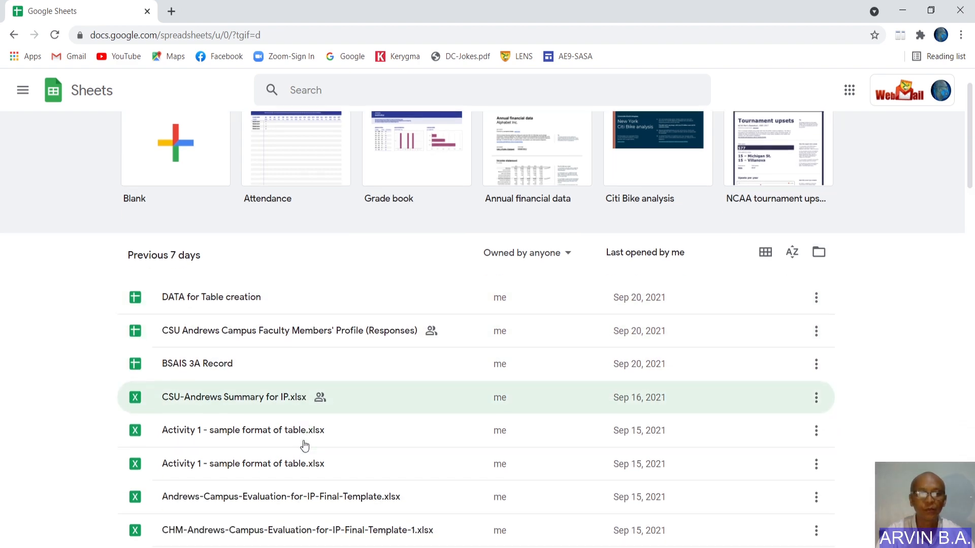
pyautogui.scroll(-5, 304, 445)
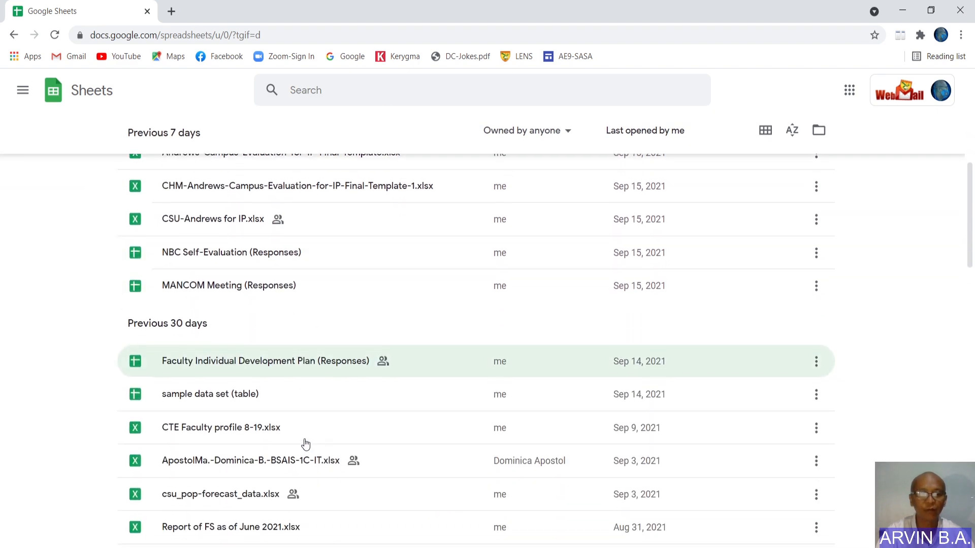
pyautogui.scroll(6, 304, 442)
pyautogui.scroll(6, 305, 442)
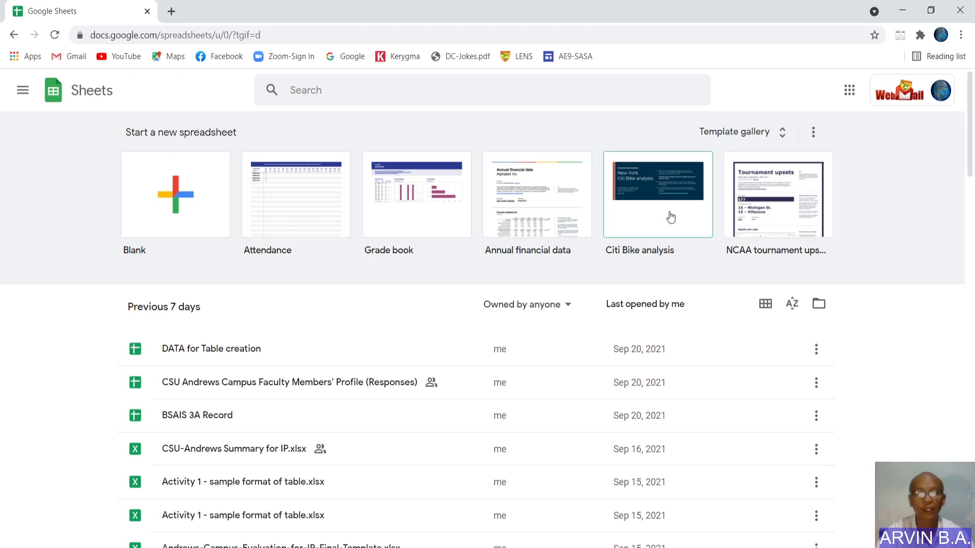
pyautogui.click(221, 351)
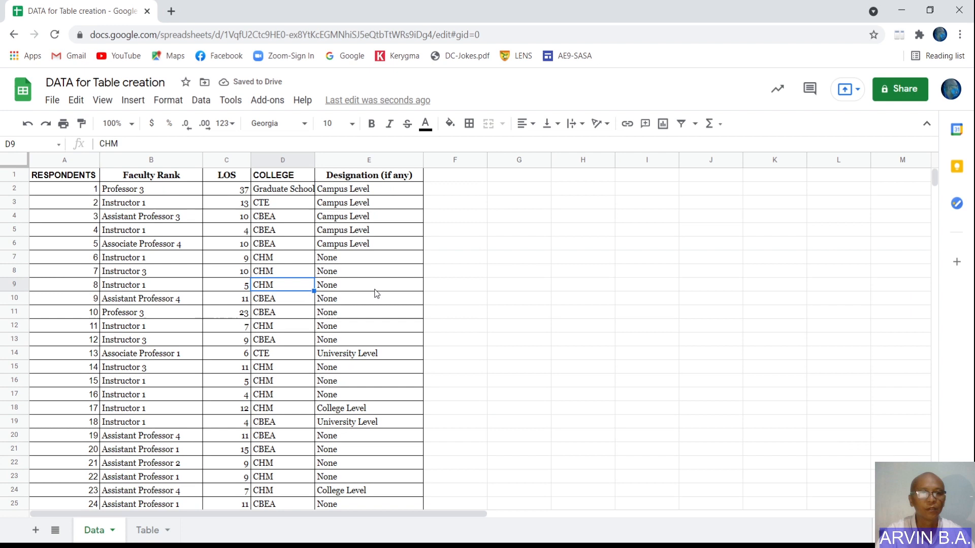
pyautogui.click(464, 286)
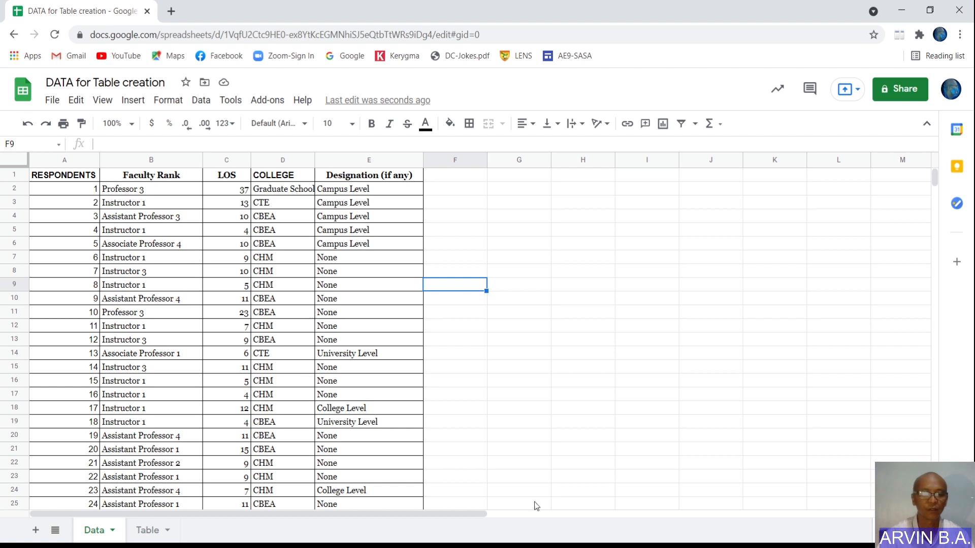
# Rename the first sheet, which holds the respondents' records, as "Data".
pyautogui.rightClick(102, 529)
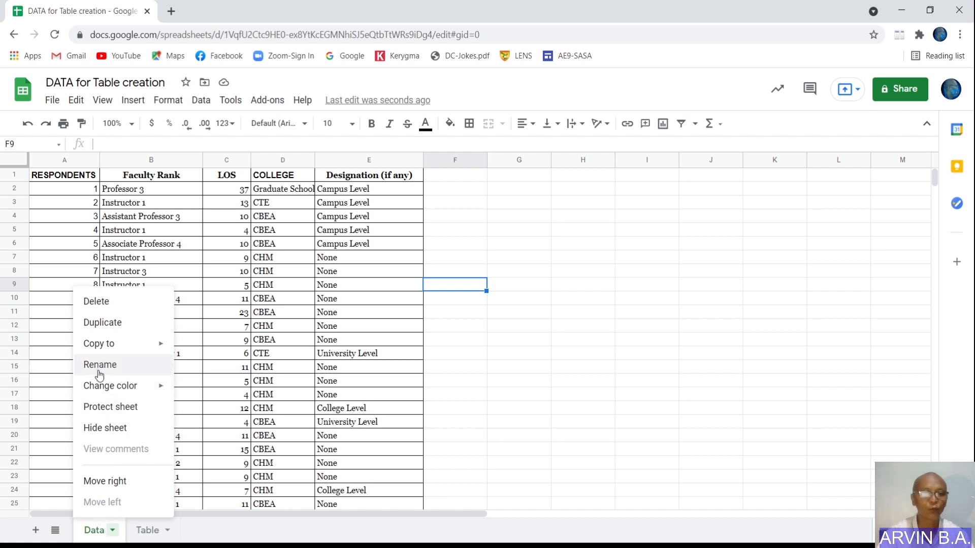
pyautogui.click(96, 533)
pyautogui.click(97, 535)
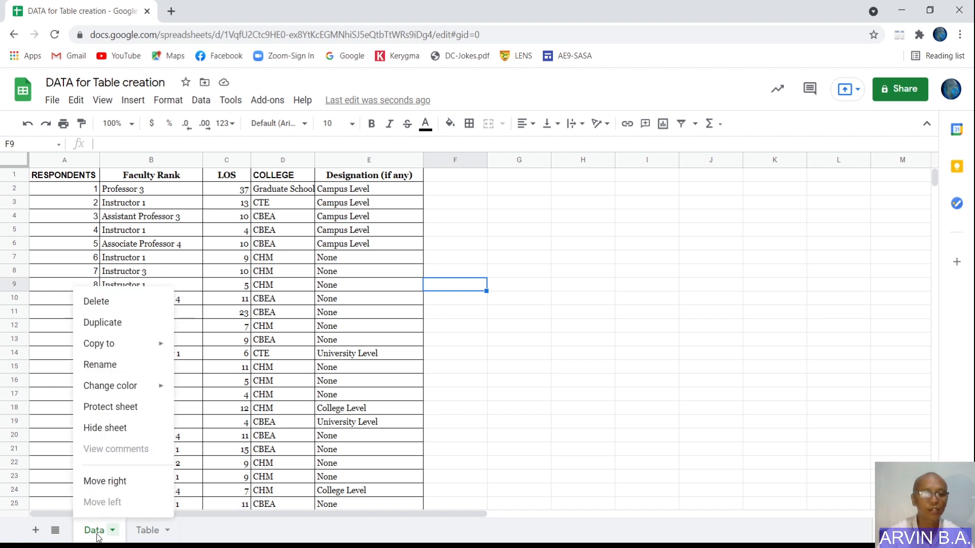
pyautogui.click(100, 364)
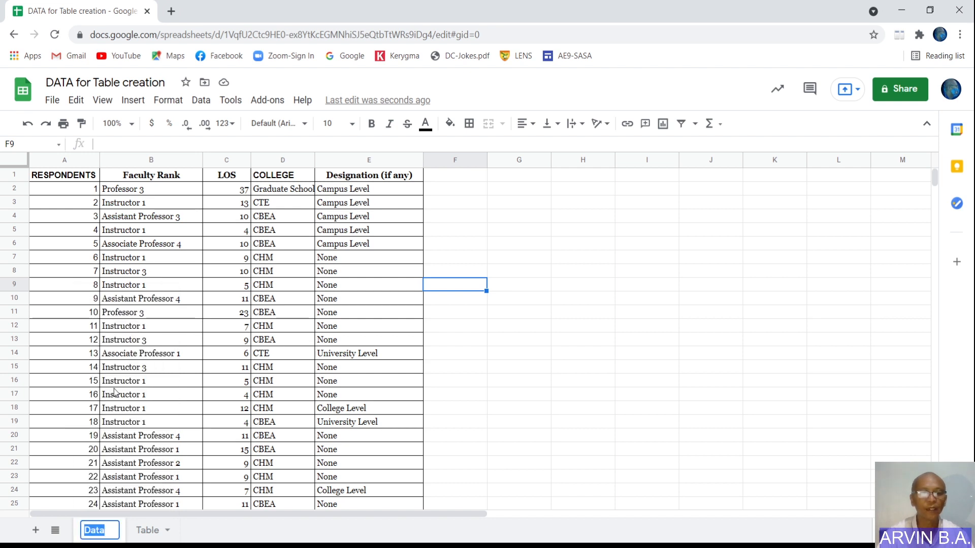
pyautogui.write('Data')
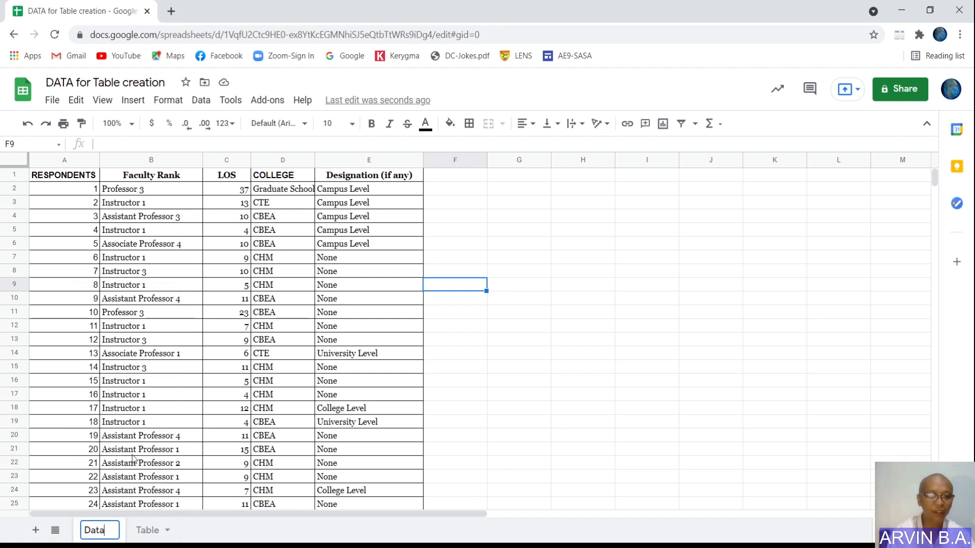
pyautogui.press('Return')
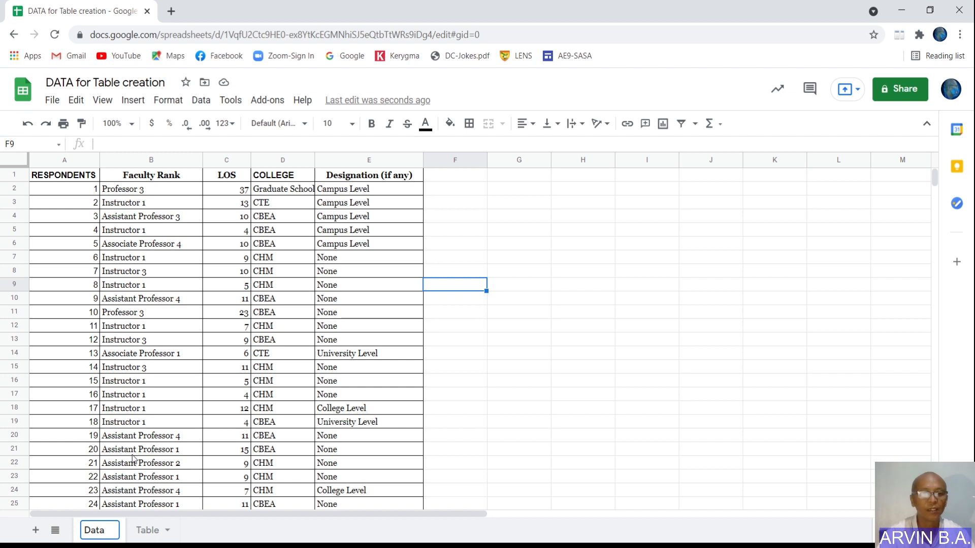
pyautogui.click(155, 543)
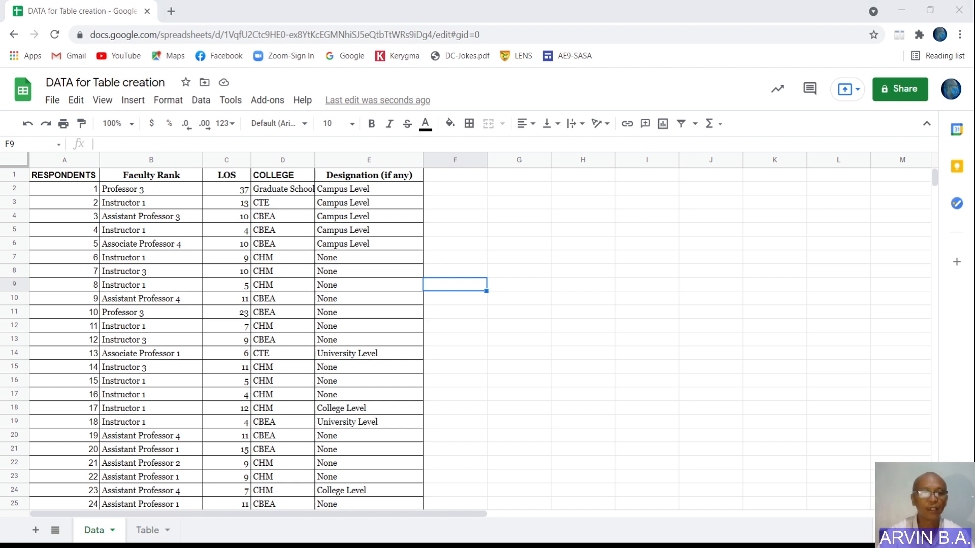
pyautogui.click(143, 466)
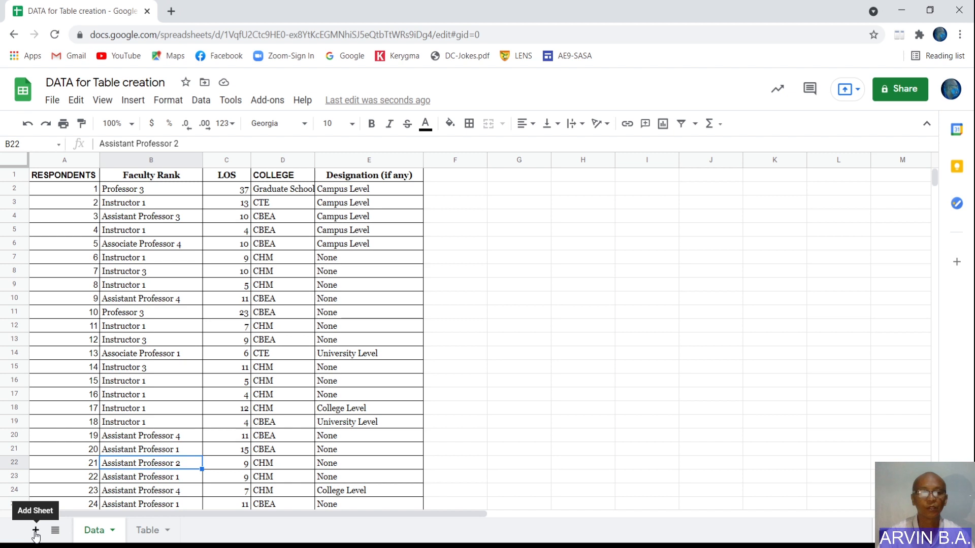
# Add a new sheet and rename it "Summ_Tables".
pyautogui.click(36, 531)
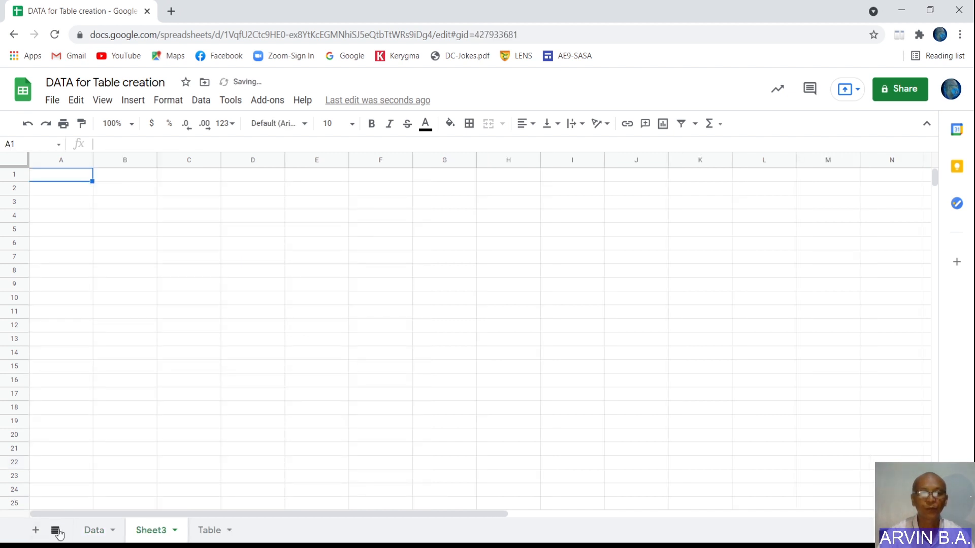
pyautogui.rightClick(158, 535)
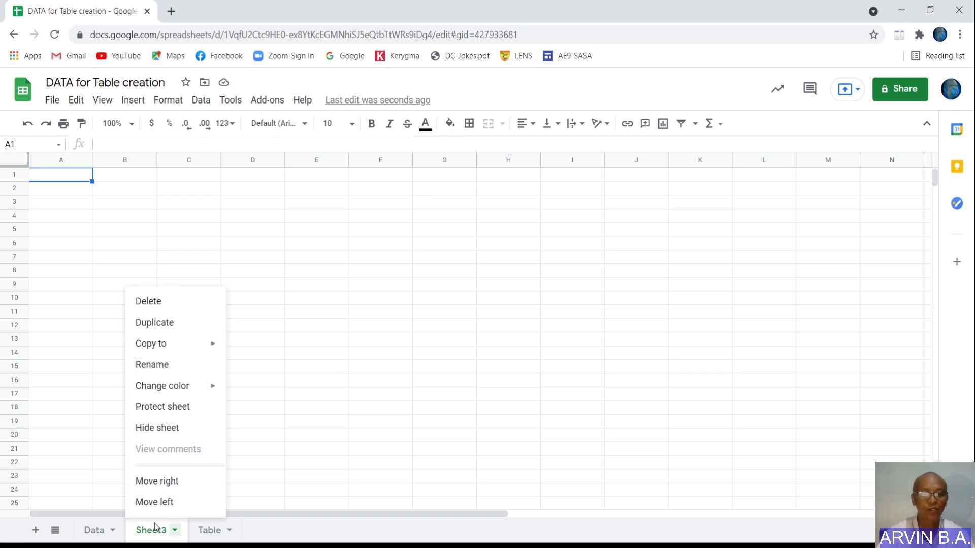
pyautogui.click(164, 372)
pyautogui.write('Summ')
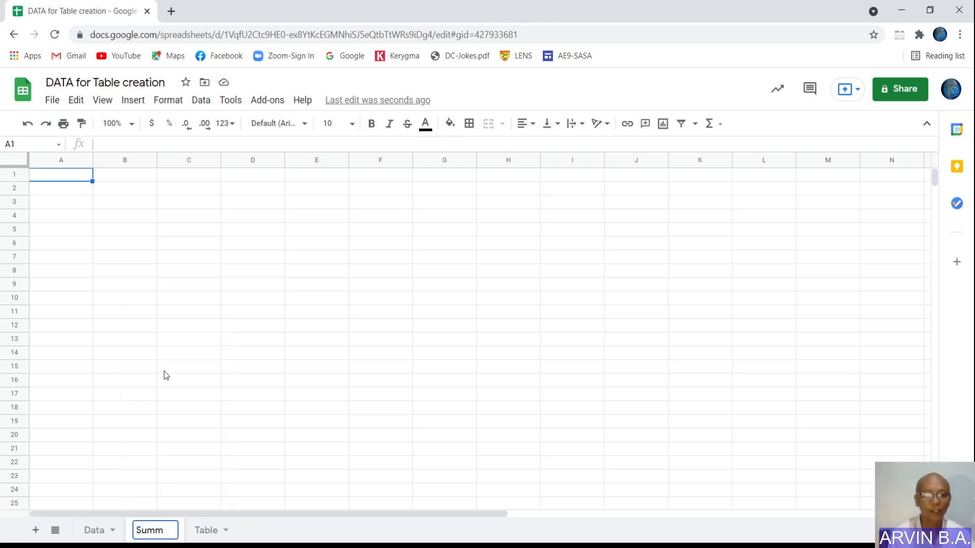
pyautogui.write('_Table')
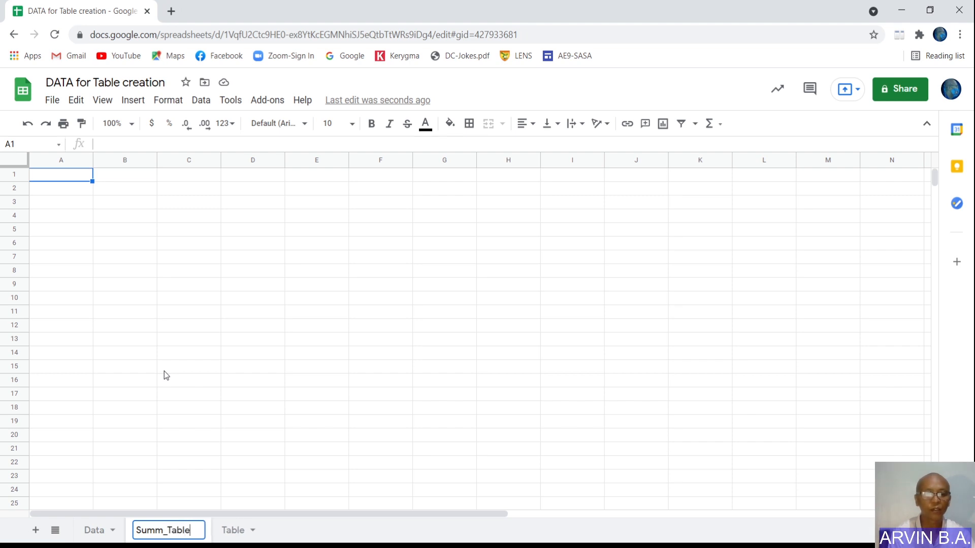
pyautogui.write('s')
pyautogui.press('Return')
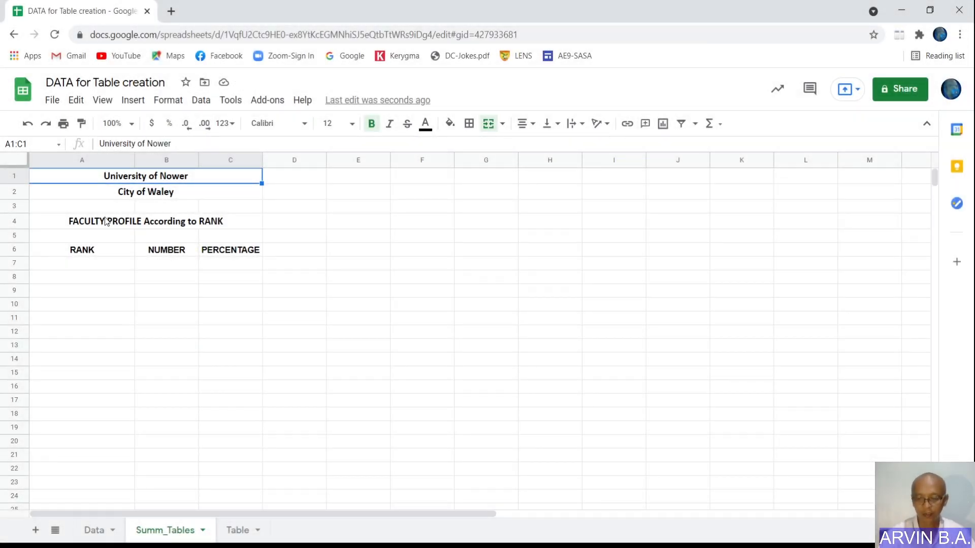
# Enter "Instructor 1" in cell A7 under RANK and fill the series down to "Instructor 3" in A9.
pyautogui.click(88, 278)
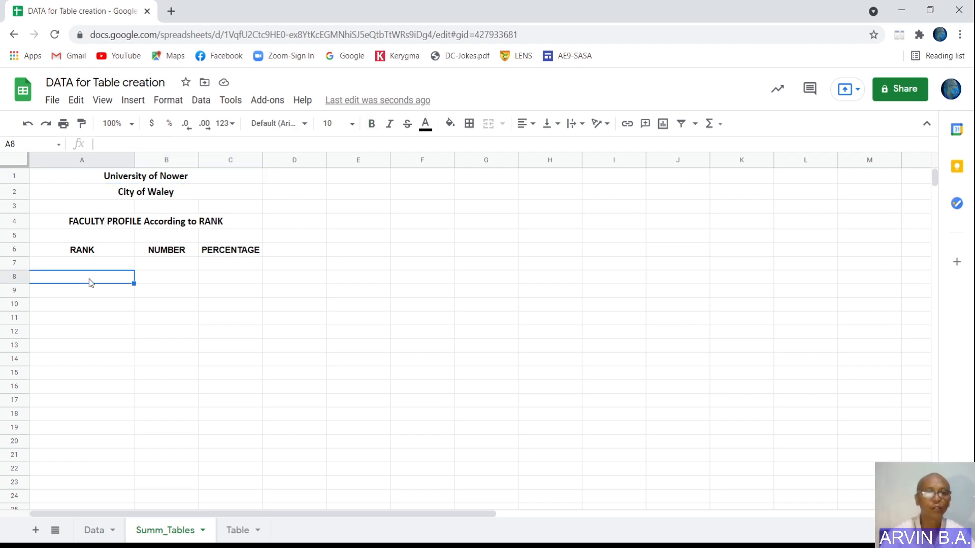
pyautogui.press('Up')
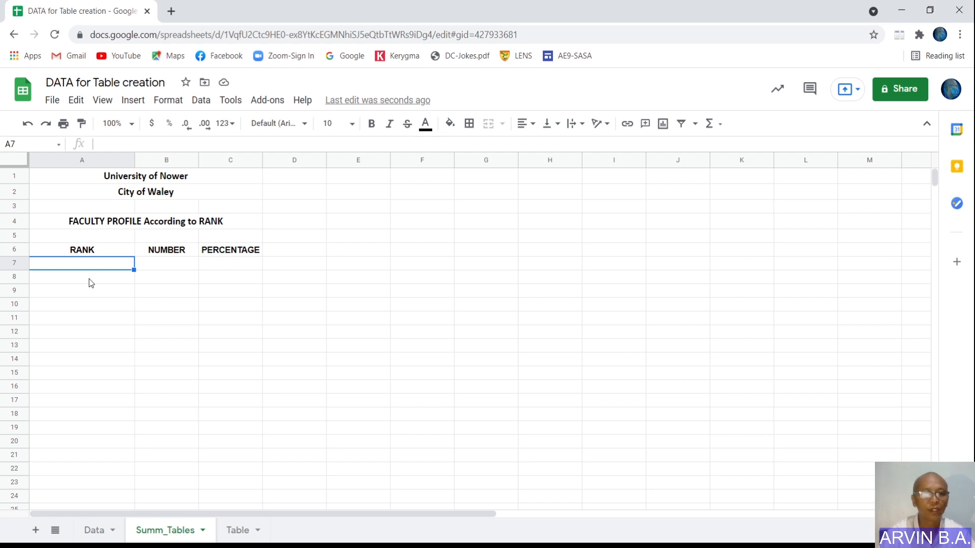
pyautogui.press('Tab')
pyautogui.press('Tab')
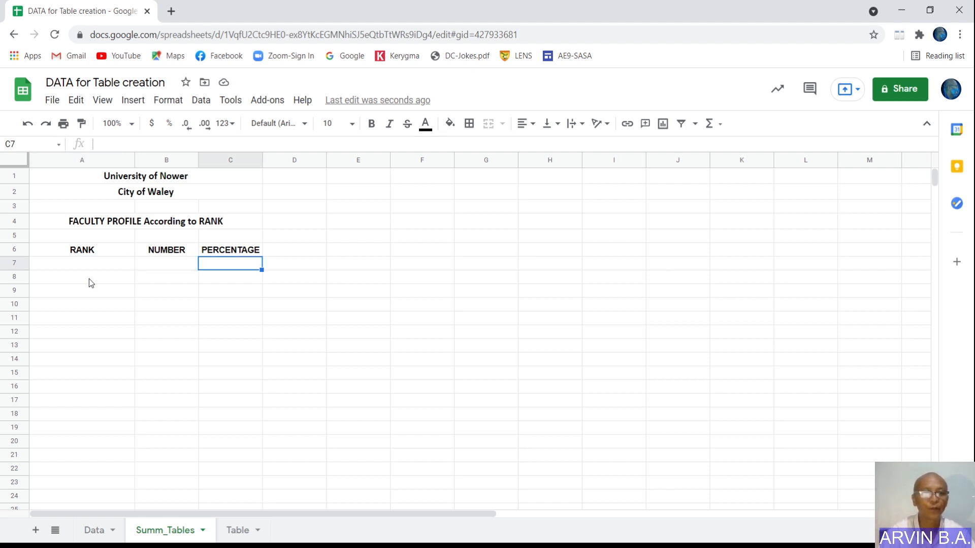
pyautogui.press('Left')
pyautogui.press('Left')
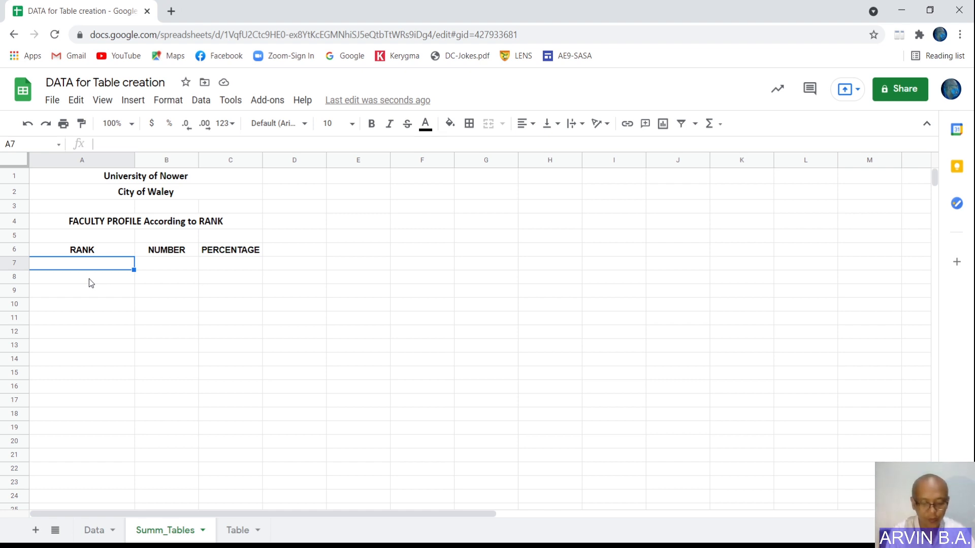
pyautogui.write('Instru')
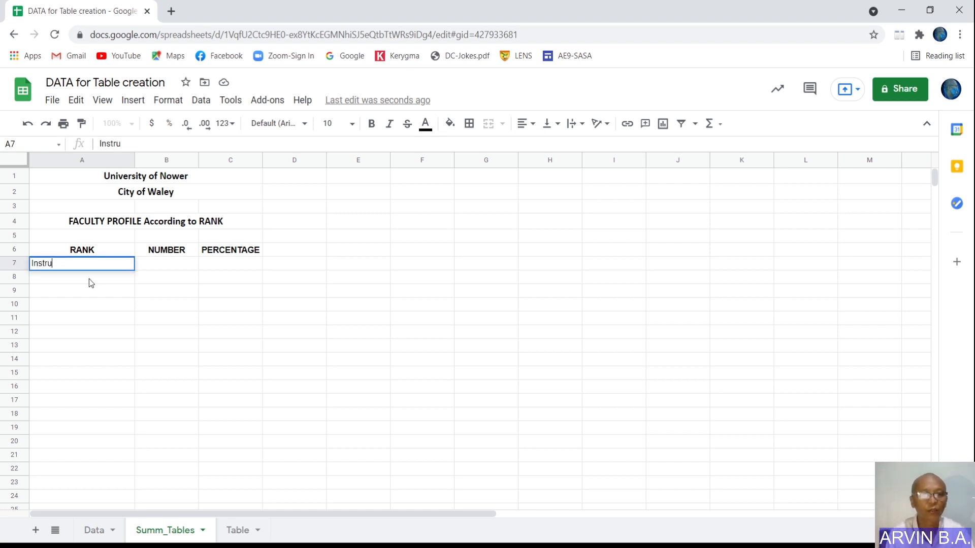
pyautogui.write('cytor 1')
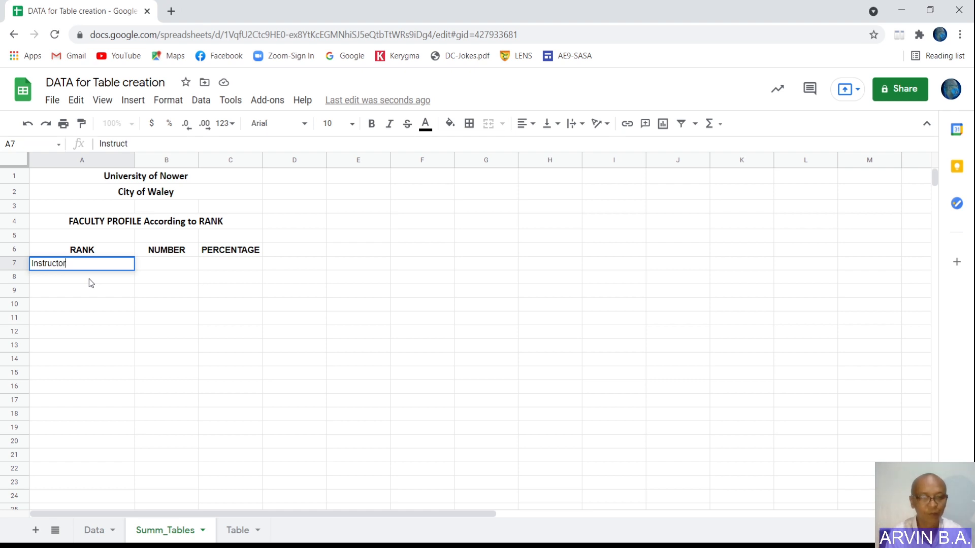
pyautogui.press('Return')
pyautogui.press('Up')
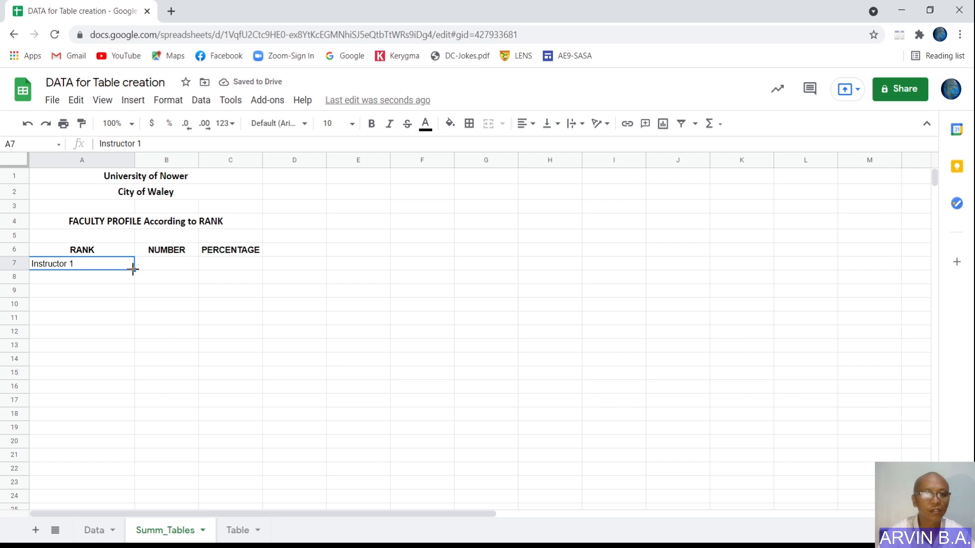
pyautogui.moveTo(133, 270); pyautogui.dragTo(132, 297)
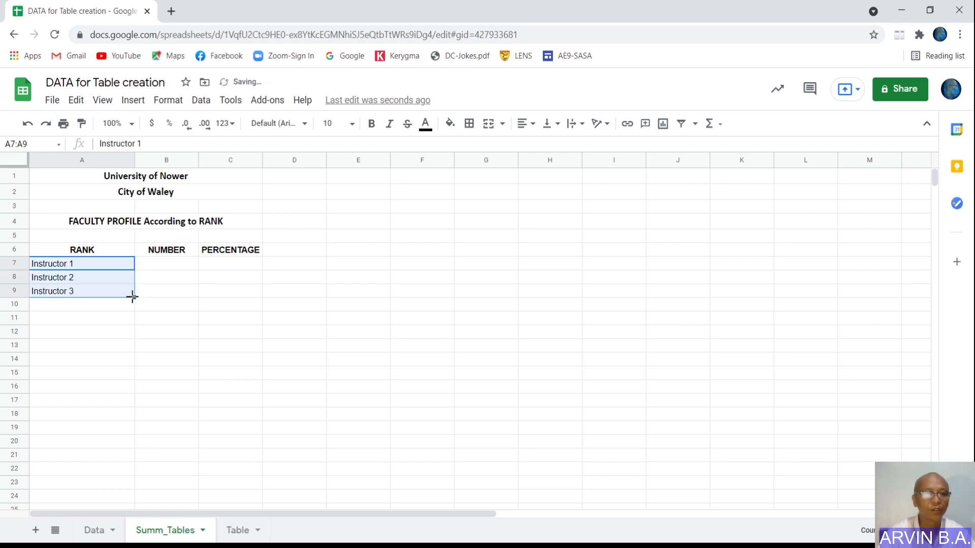
# Enter "Assistant Professor 1" in cell A10 and fill the series down to "Assistant Professor 4" in A13.
pyautogui.click(81, 310)
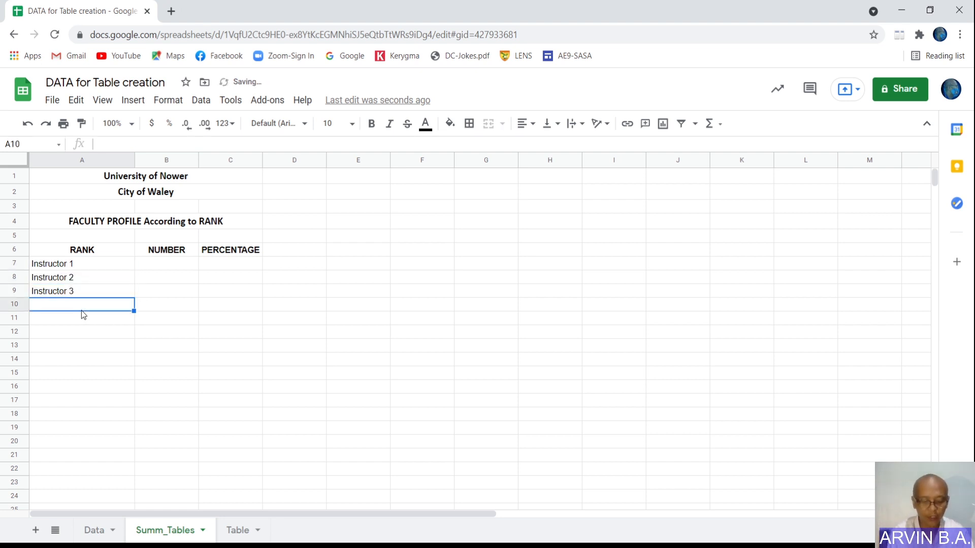
pyautogui.write('Assi')
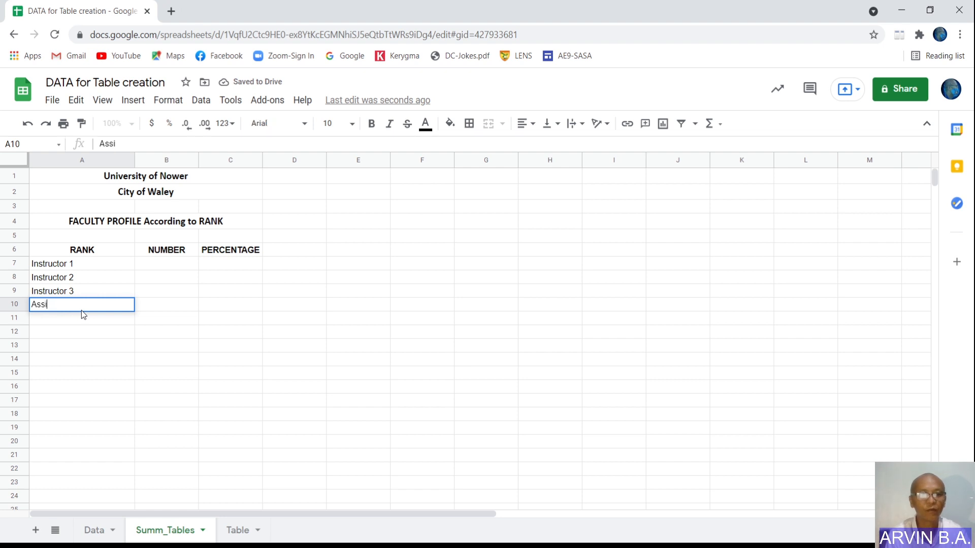
pyautogui.write('stant Pr')
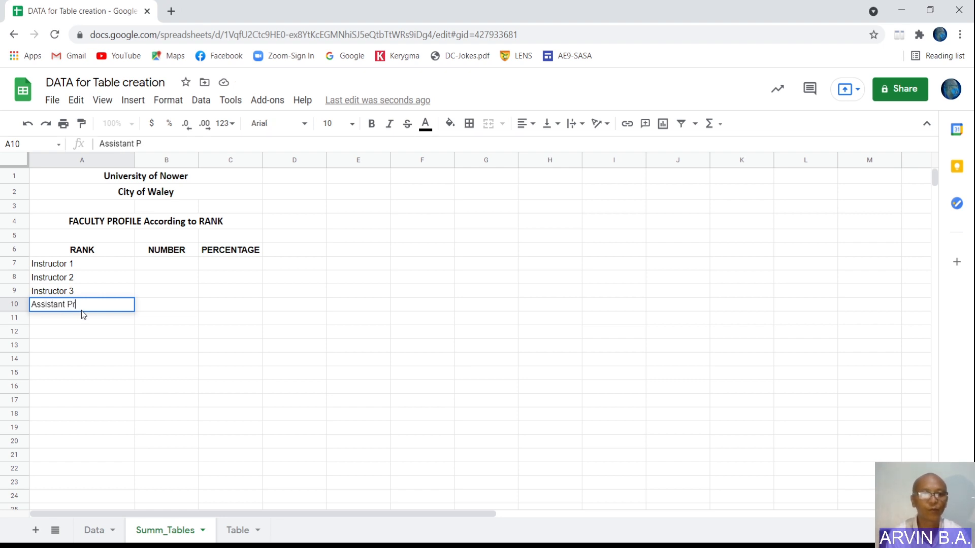
pyautogui.write('ofessors 1')
pyautogui.press('BackSpace')
pyautogui.press('BackSpace')
pyautogui.press('BackSpace')
pyautogui.write('1')
pyautogui.press('Return')
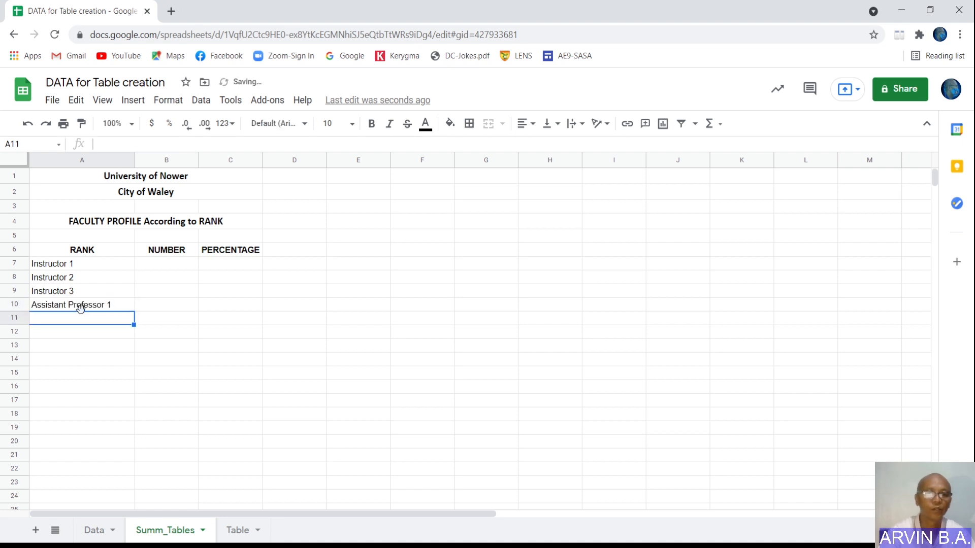
pyautogui.click(114, 306)
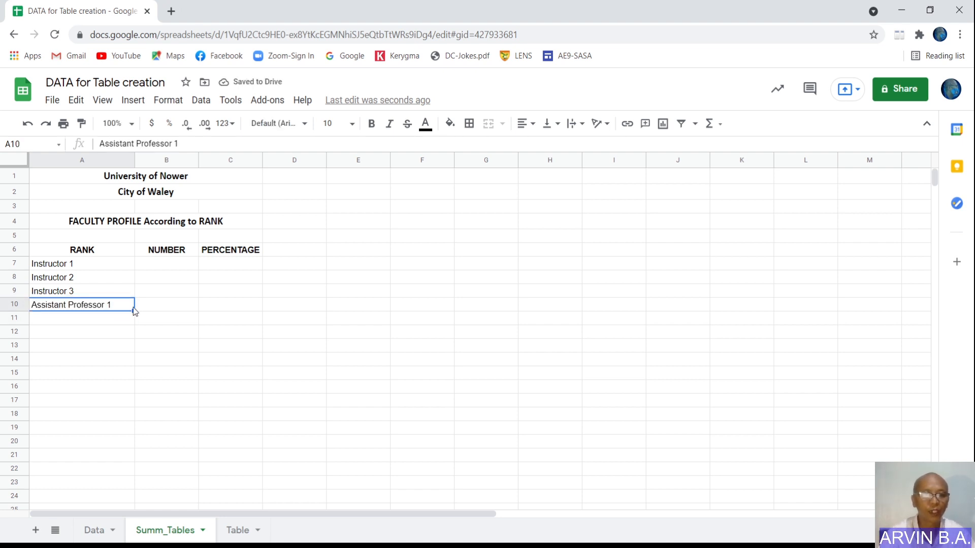
pyautogui.moveTo(135, 311); pyautogui.dragTo(129, 349)
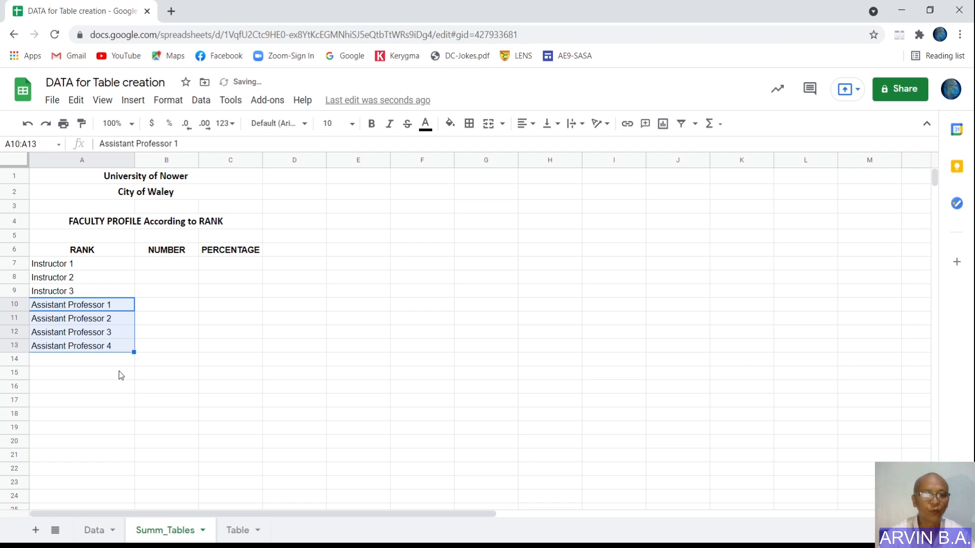
# Enter "Associate Professor 1" in cell A14 and fill the series down to "Associate Professor 5" in A18.
pyautogui.click(90, 362)
pyautogui.write('Assoc')
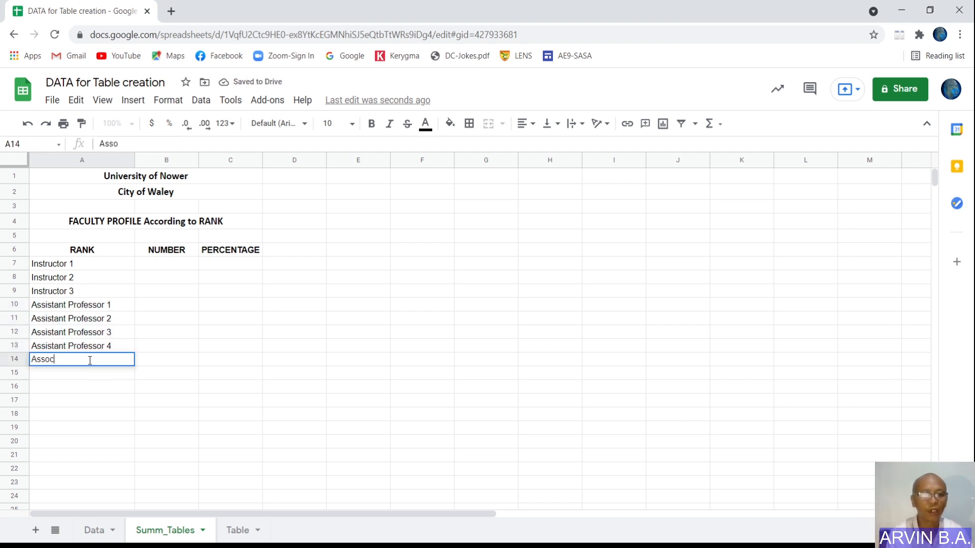
pyautogui.write('iate Prof')
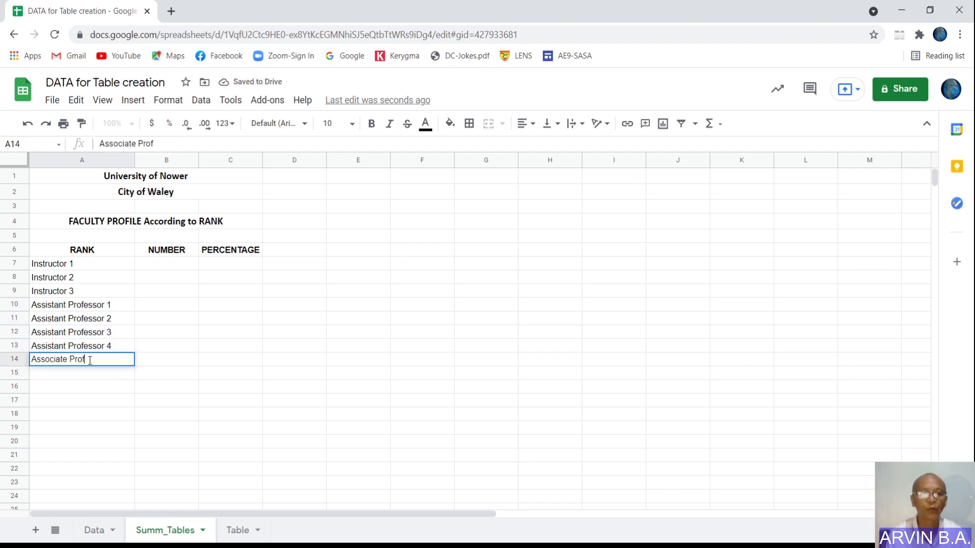
pyautogui.write('essor 1')
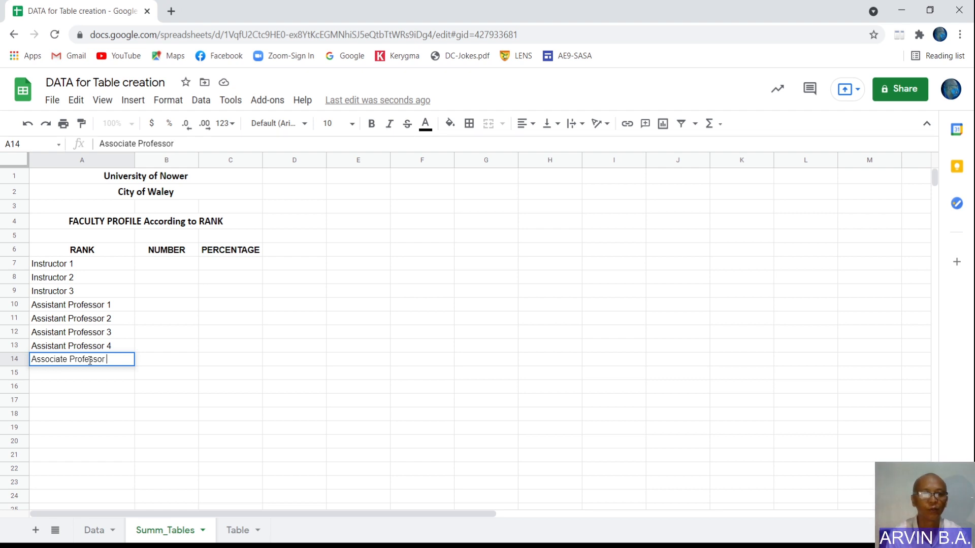
pyautogui.press('Return')
pyautogui.click(90, 361)
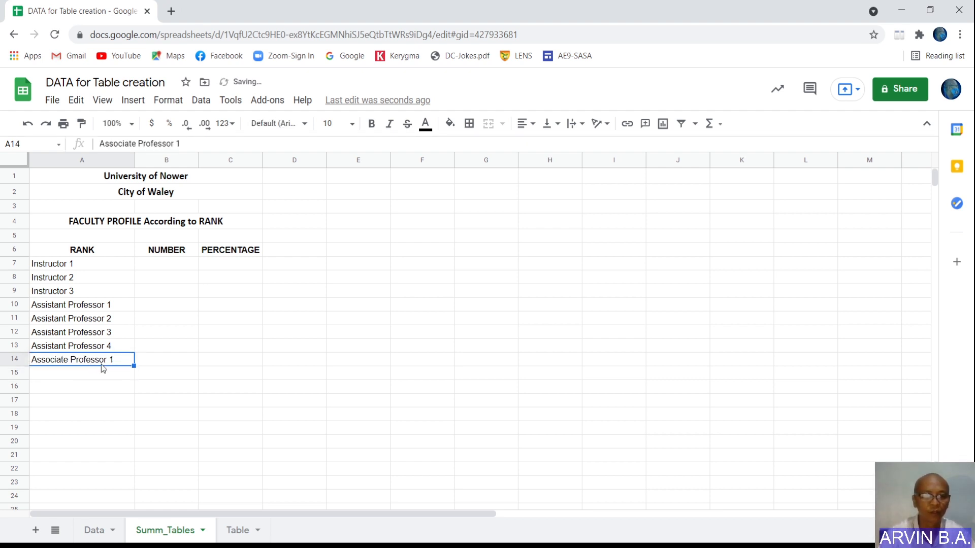
pyautogui.moveTo(133, 366); pyautogui.dragTo(126, 420)
# Enter "Professor 1" in cell A19 and fill the series down to "Professor 6" in A24.
pyautogui.click(90, 429)
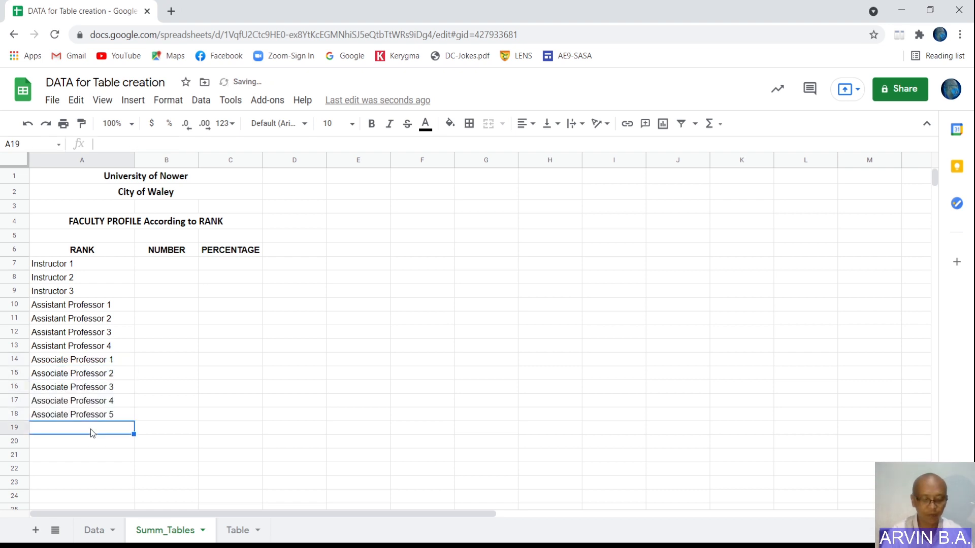
pyautogui.write('Profess')
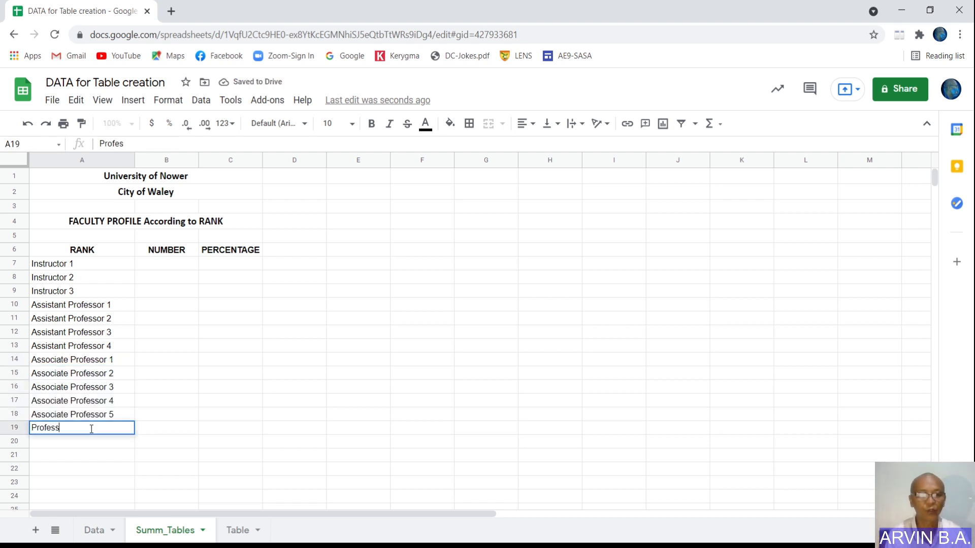
pyautogui.write('or 1')
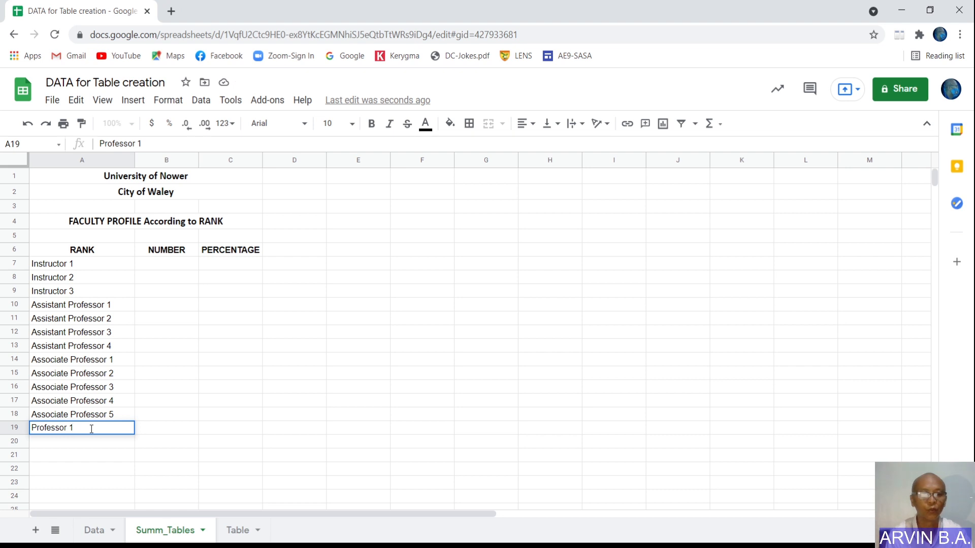
pyautogui.press('Return')
pyautogui.click(91, 428)
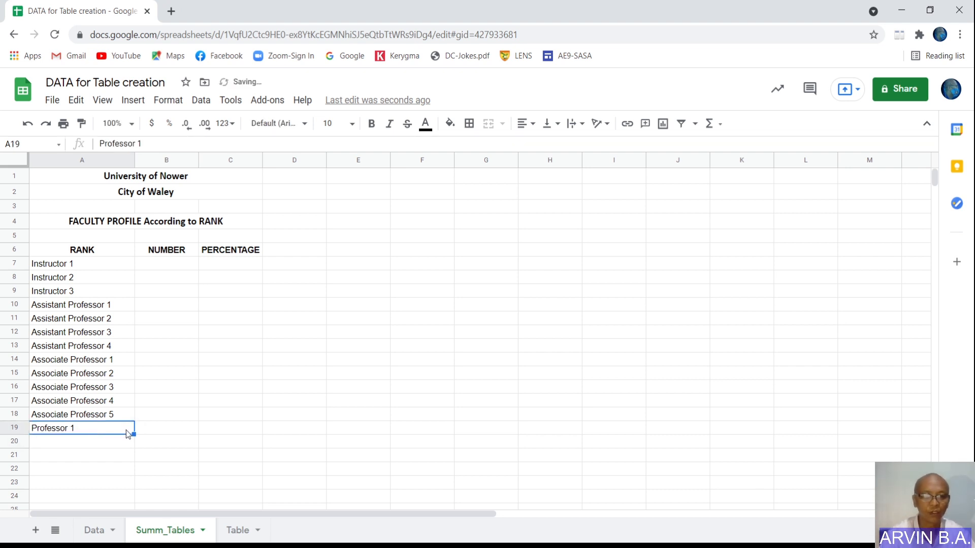
pyautogui.moveTo(134, 435); pyautogui.dragTo(130, 496)
# Examine the Faculty Rank column on the Data sheet to find its first and last record rows.
pyautogui.click(166, 263)
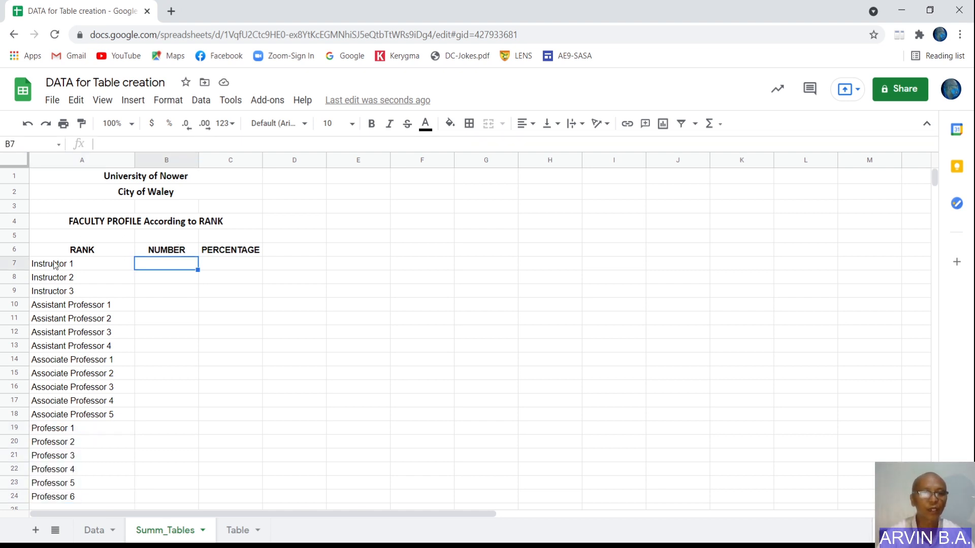
pyautogui.click(98, 537)
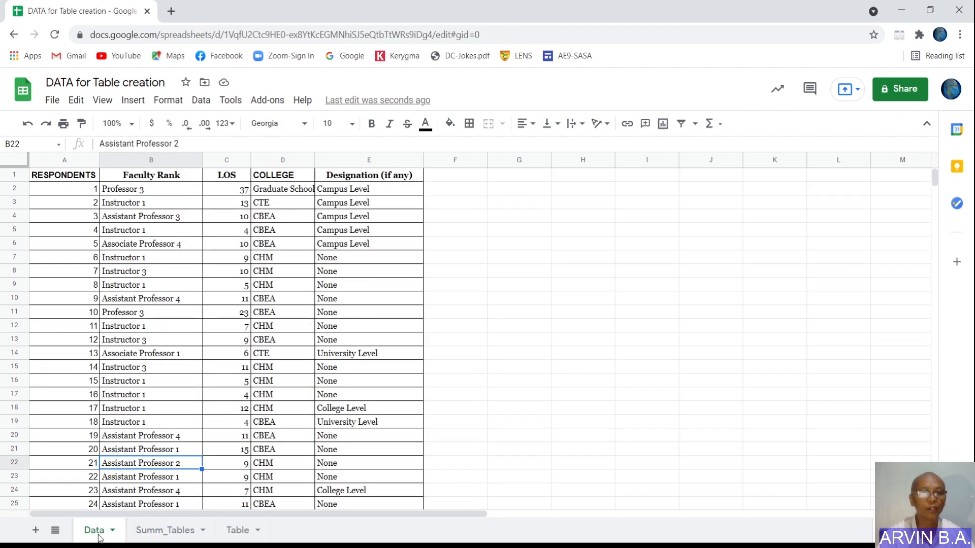
pyautogui.click(143, 533)
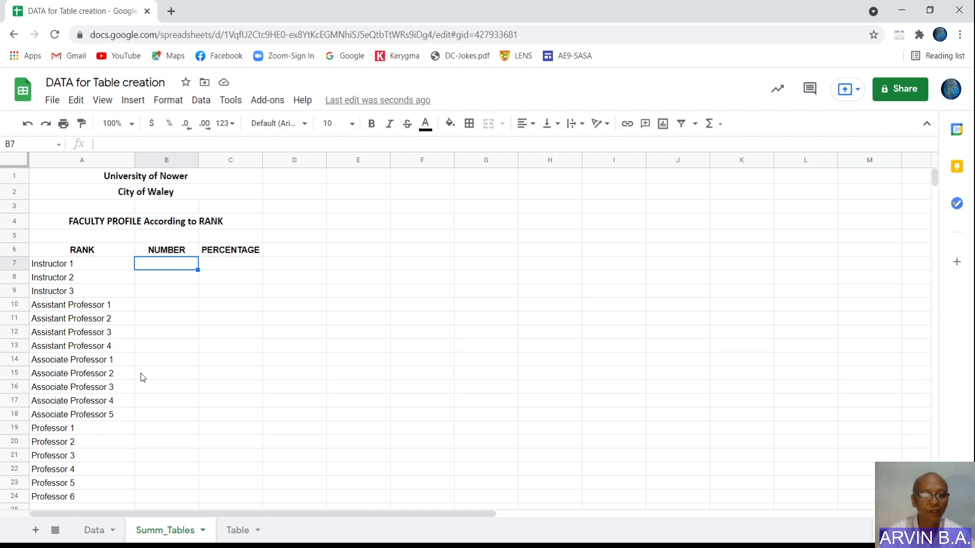
pyautogui.click(98, 538)
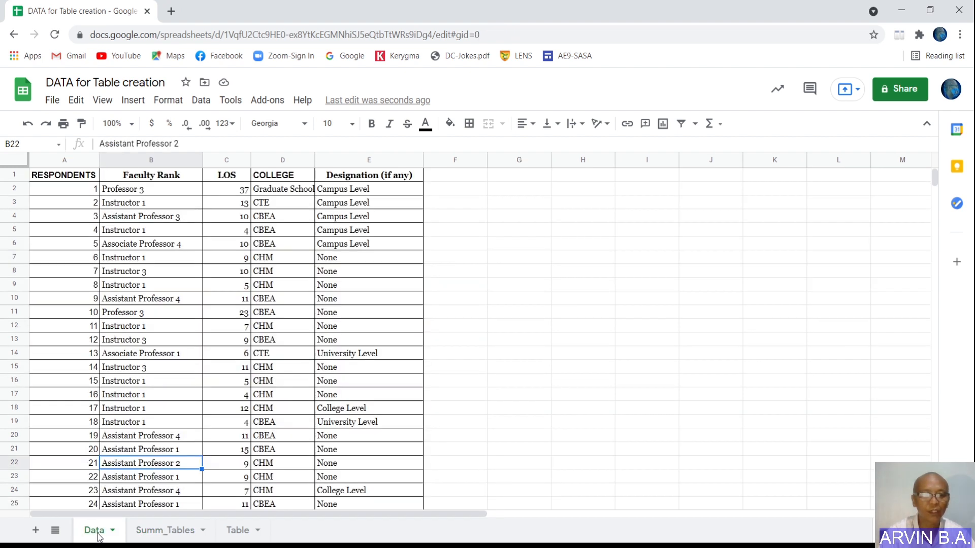
pyautogui.click(154, 206)
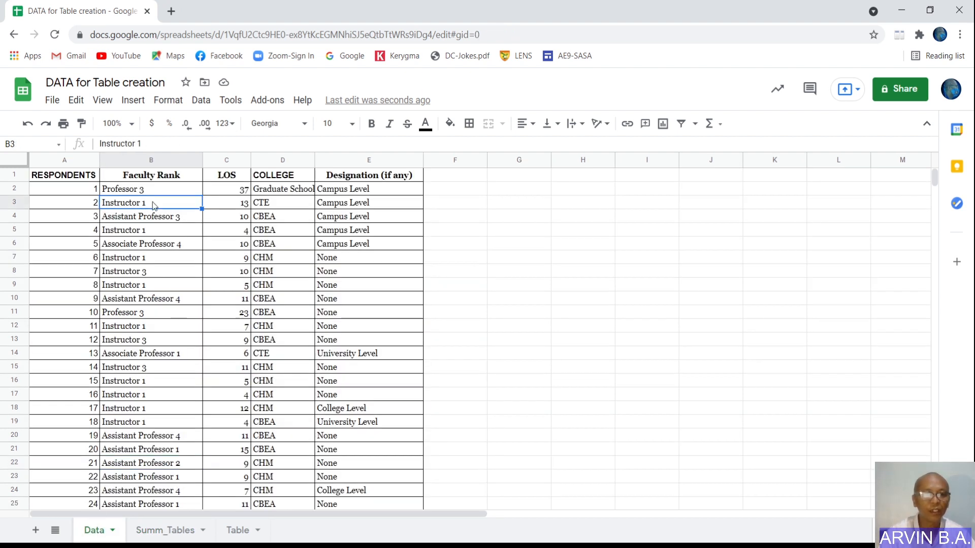
pyautogui.press('Up')
pyautogui.press('Up')
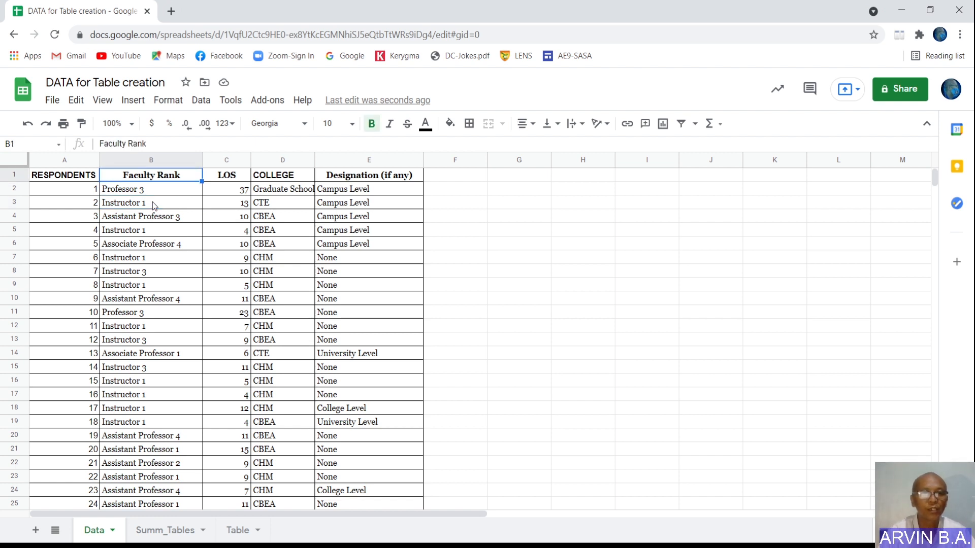
pyautogui.press('Down')
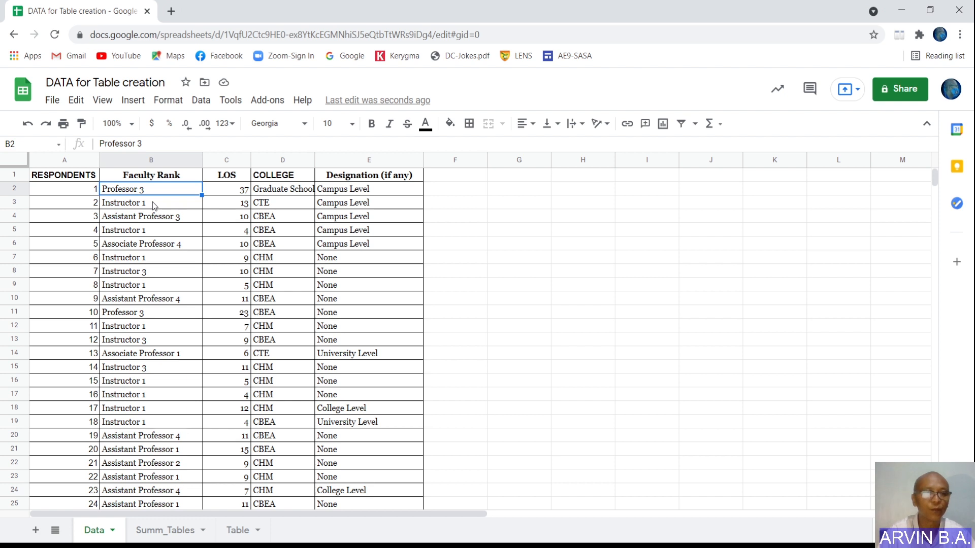
pyautogui.hotkey('ctrl', 'Down')
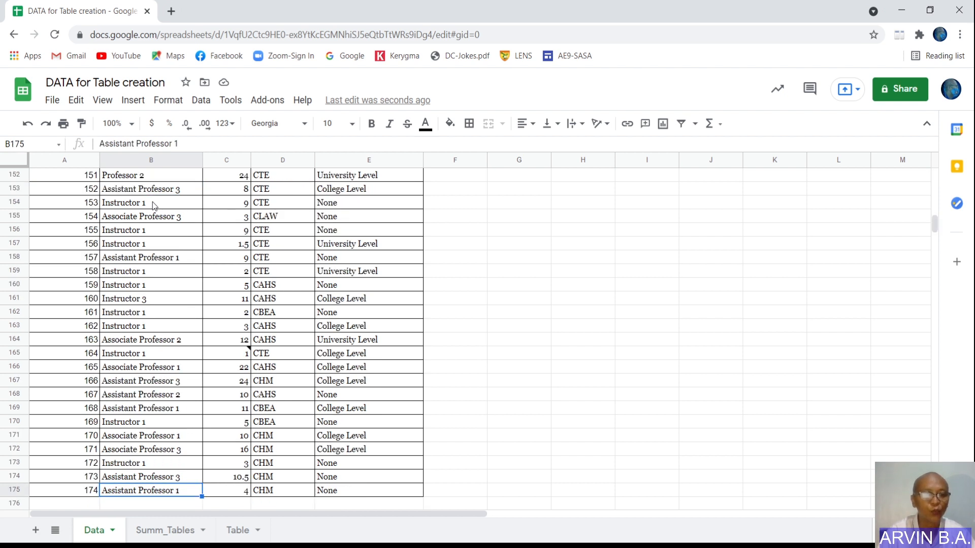
pyautogui.hotkey('ctrl', 'Up')
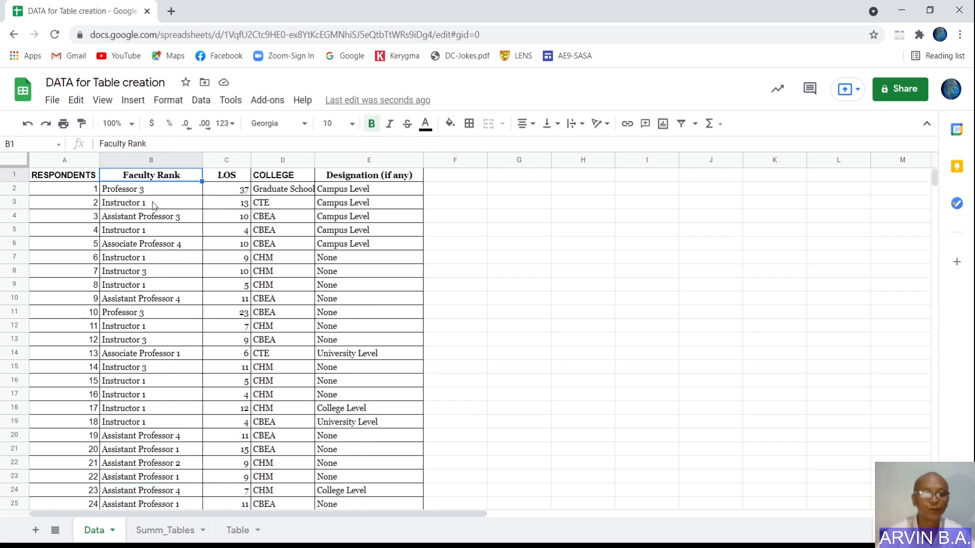
# On Summ_Tables, enter the formula =countif(Data!B2:B175, A7) in cell B7 to count the Instructor 1 respondents.
pyautogui.click(163, 535)
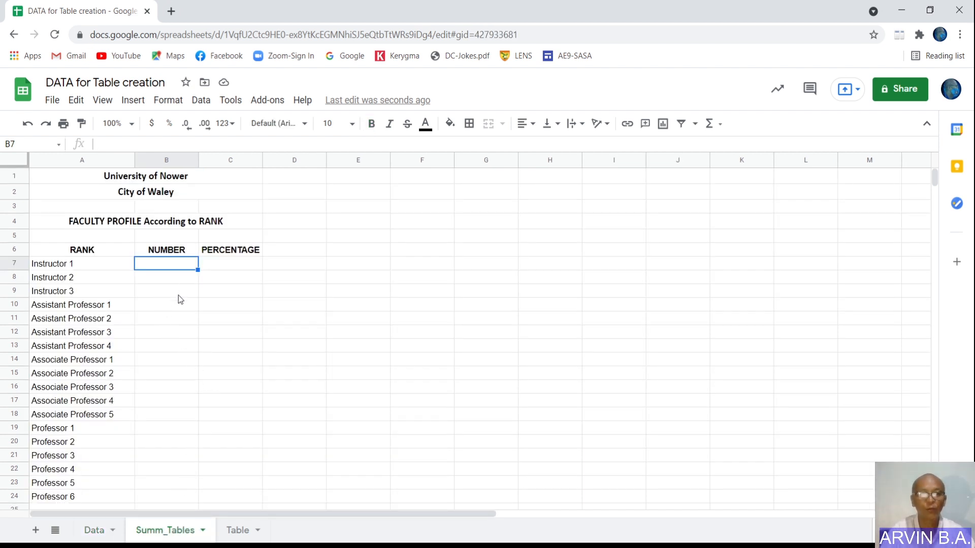
pyautogui.write('=')
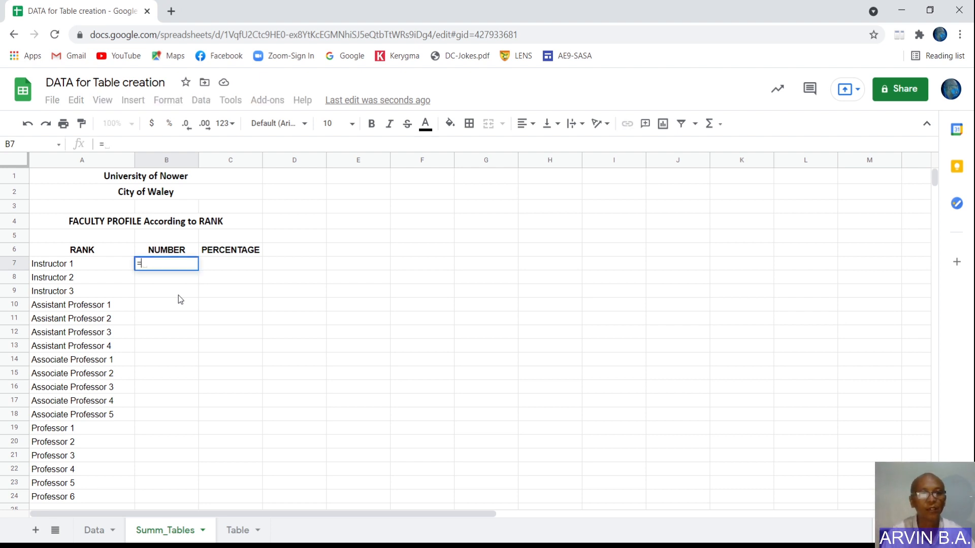
pyautogui.write('co')
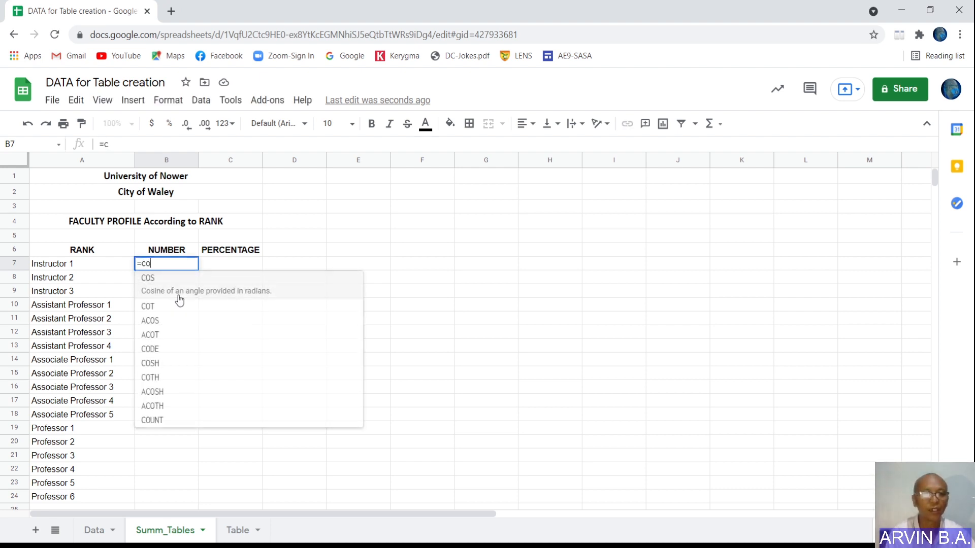
pyautogui.write('untif')
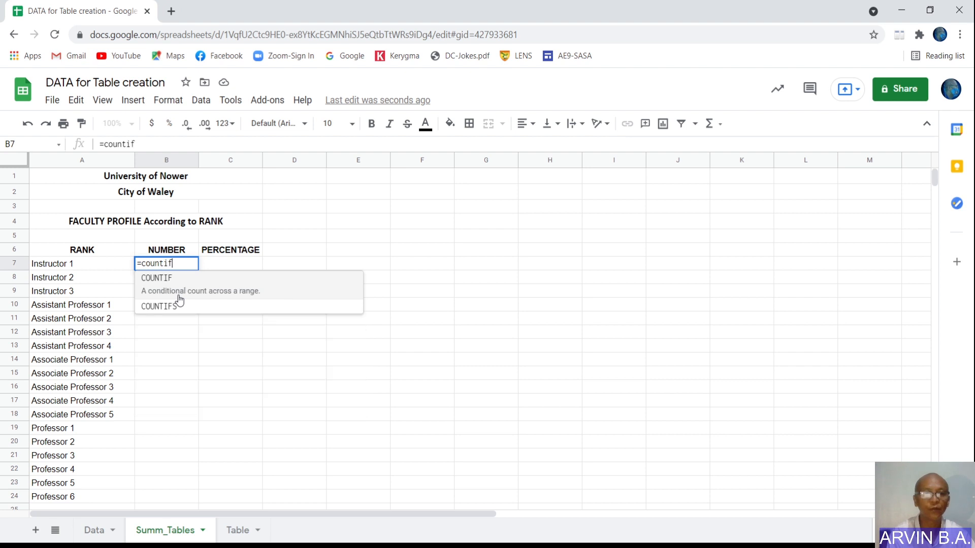
pyautogui.write('(')
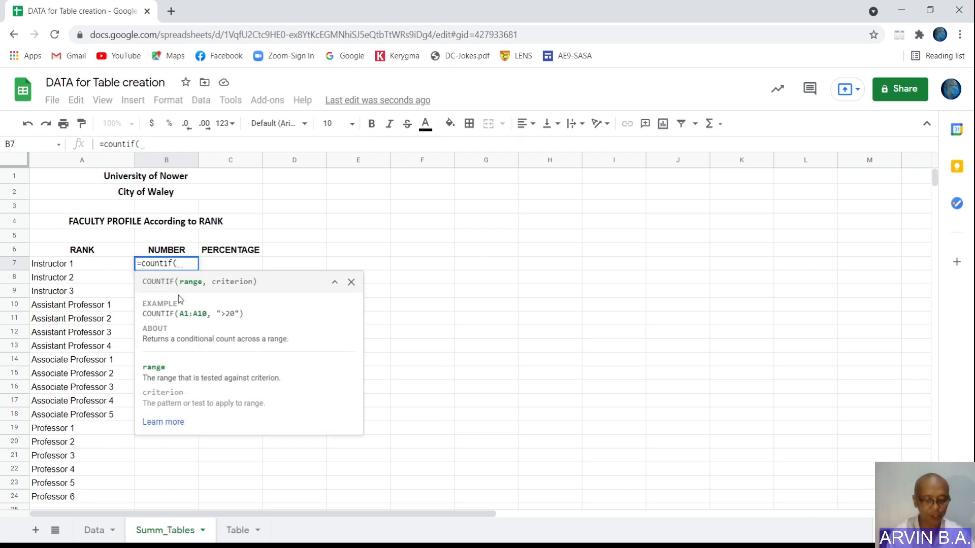
pyautogui.write('data!')
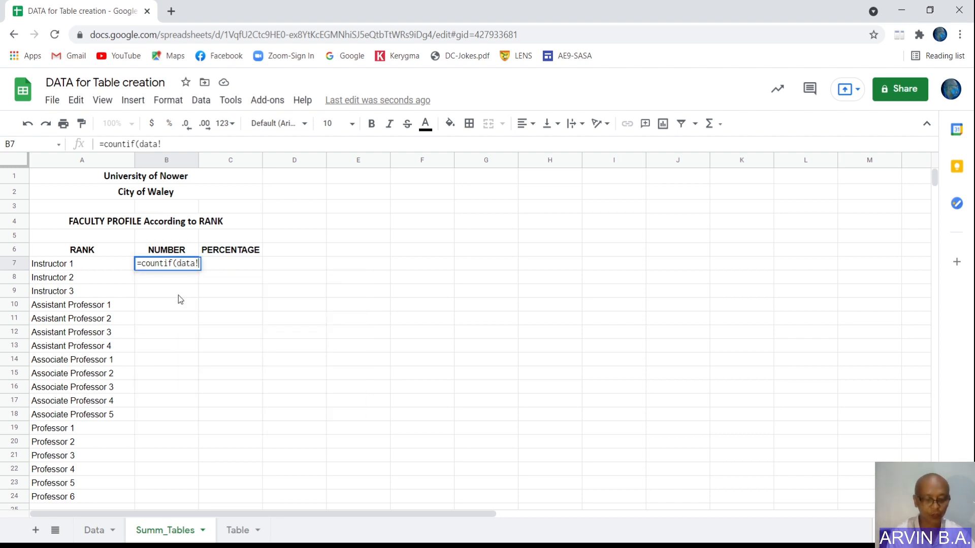
pyautogui.write('b2')
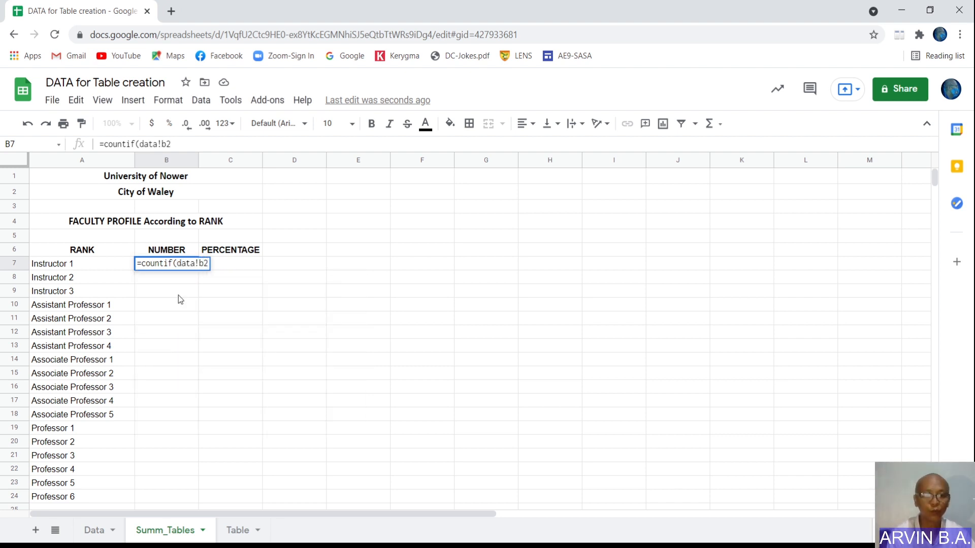
pyautogui.write(':b')
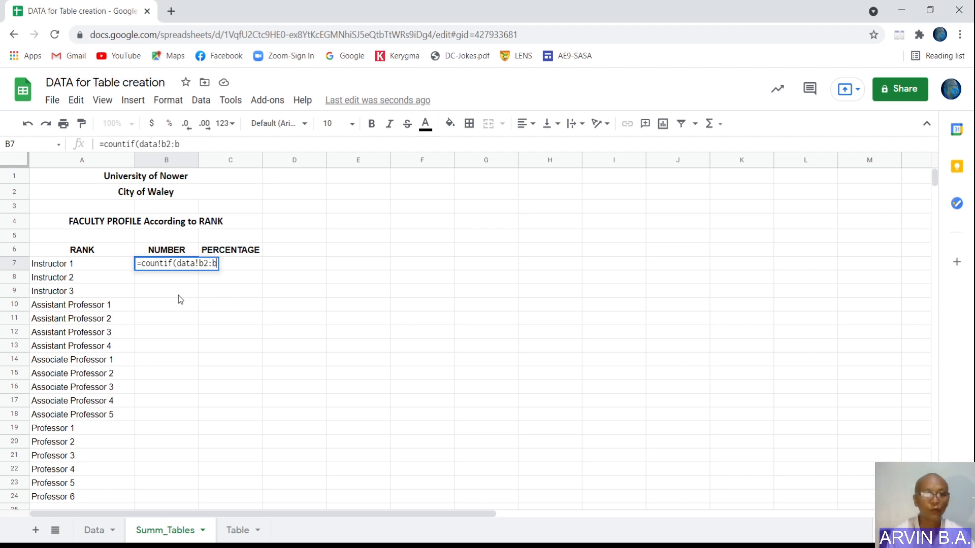
pyautogui.write('17')
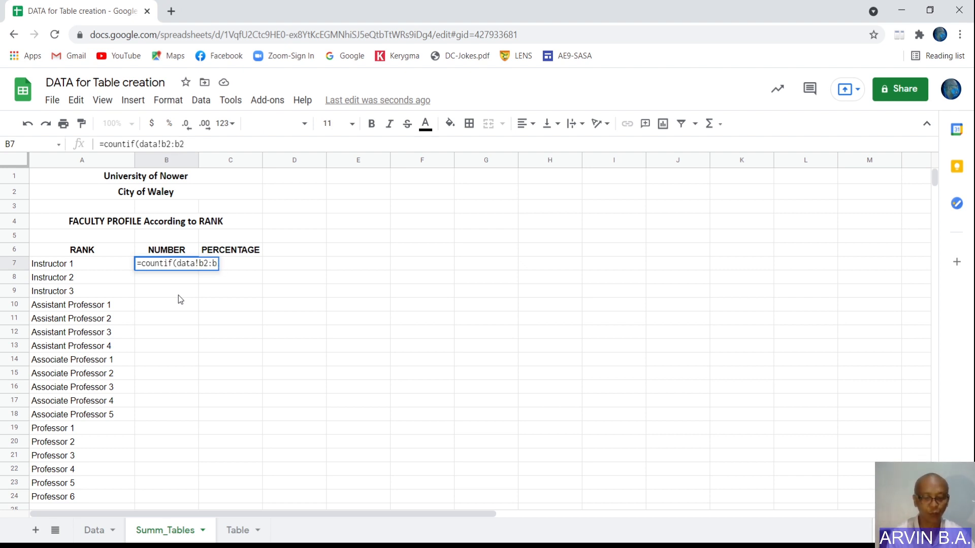
pyautogui.write('5,')
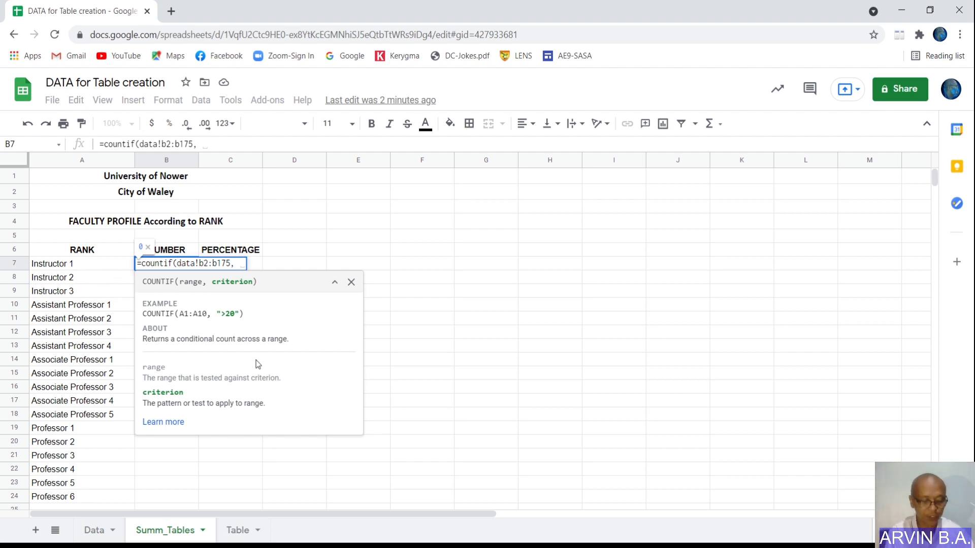
pyautogui.write('A7')
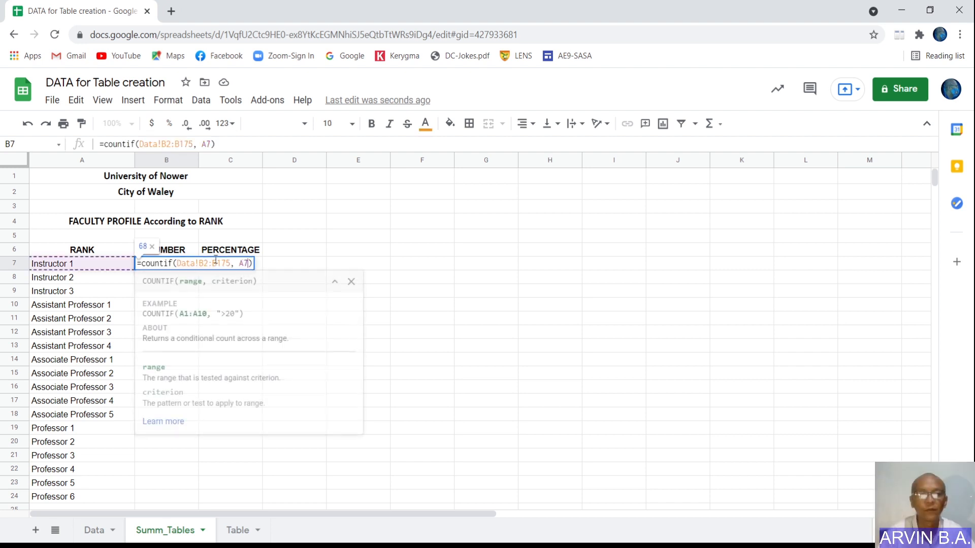
pyautogui.press('Left')
pyautogui.press('Left')
pyautogui.press('Left')
pyautogui.press('Right')
pyautogui.press('Right')
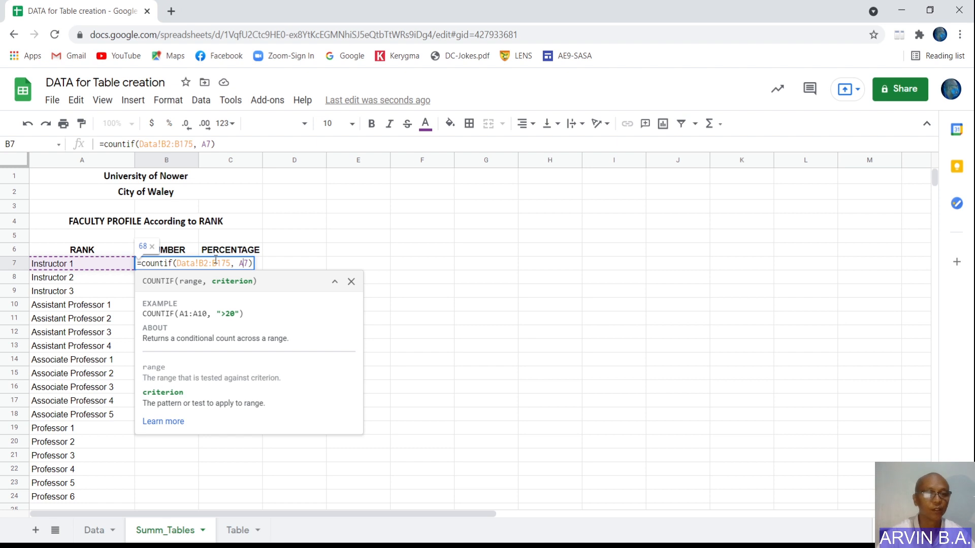
pyautogui.press('Return')
# Make the data range in B7's COUNTIF formula absolute, as Data!$B$2:$B$175, keeping the criterion A7 relative.
pyautogui.press('Up')
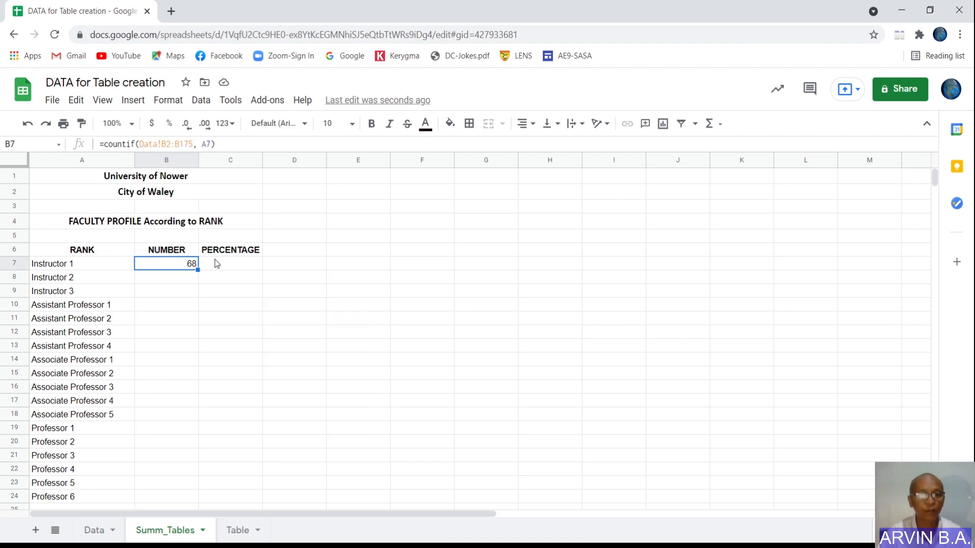
pyautogui.press('F2')
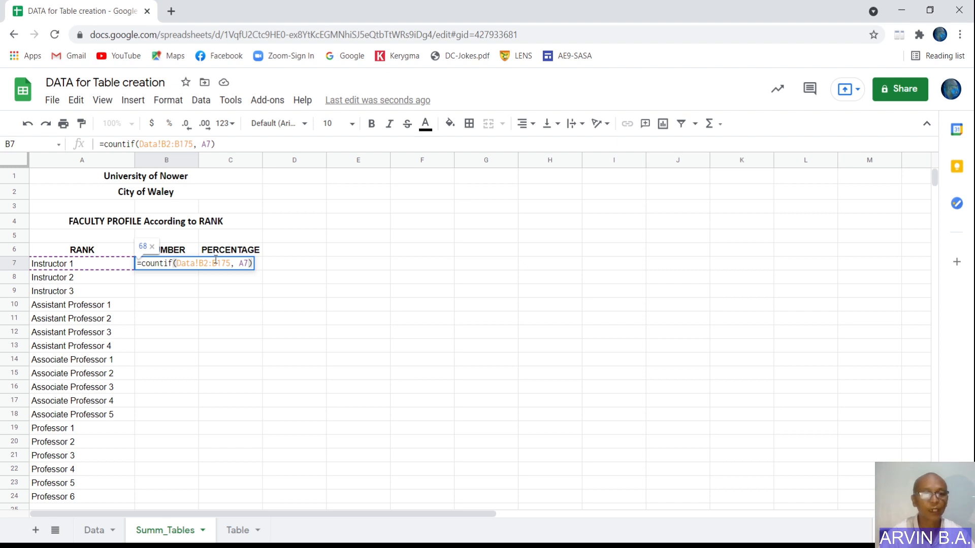
pyautogui.press('Left')
pyautogui.press('Left')
pyautogui.press('Left')
pyautogui.press('Left')
pyautogui.press('Left')
pyautogui.press('Left')
pyautogui.press('Left')
pyautogui.press('Left')
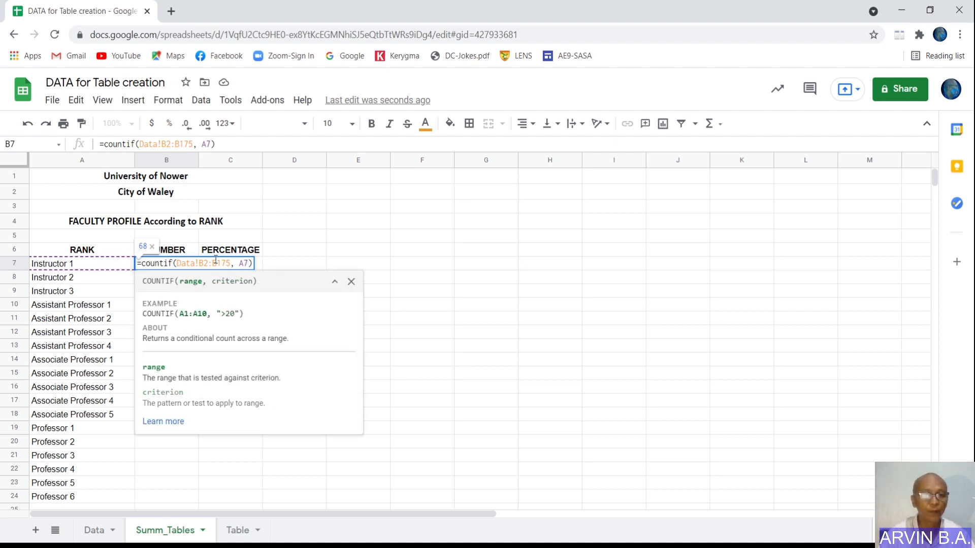
pyautogui.press('F4')
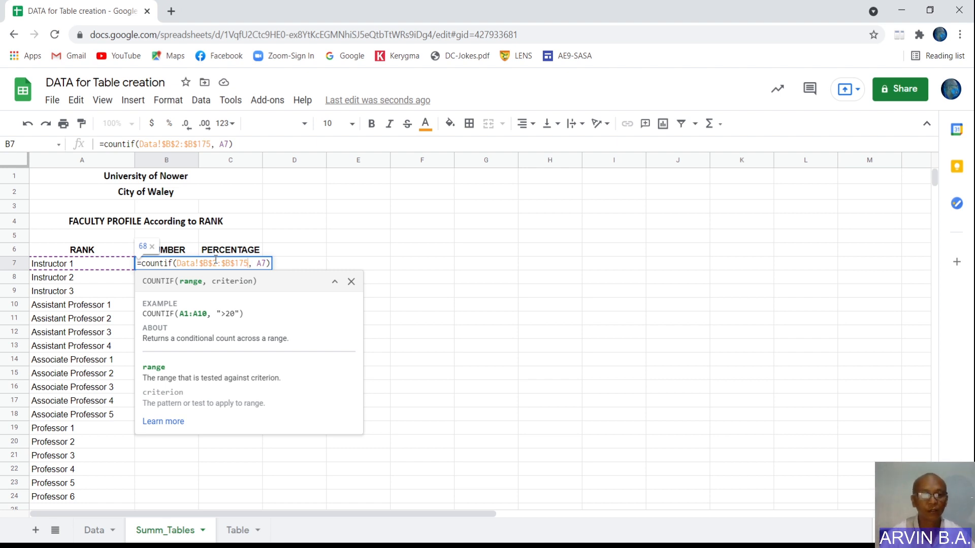
pyautogui.press('Return')
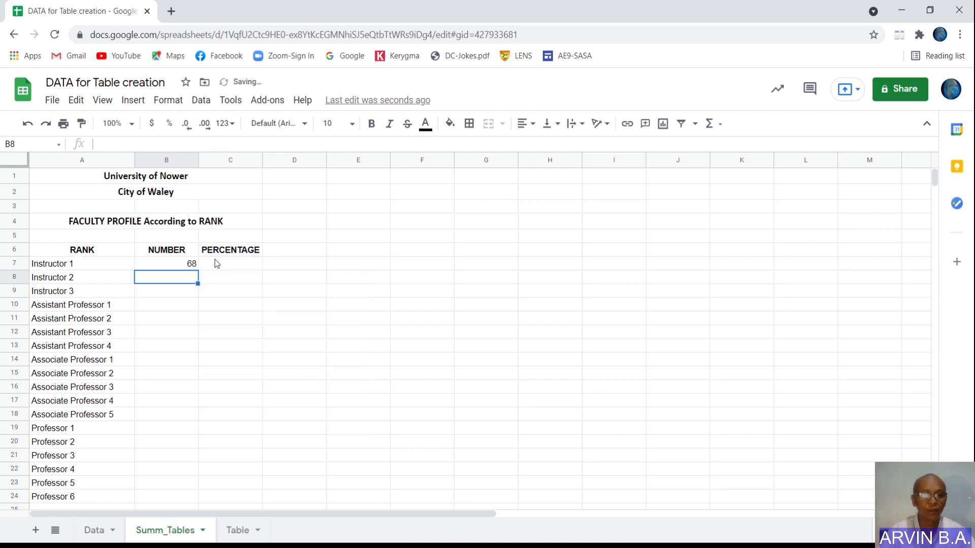
# Copy the COUNTIF formula from B7 into cells B8:B24 to count the respondents of every other rank.
pyautogui.press('Up')
pyautogui.hotkey('ctrl', 'c')
pyautogui.press('Down')
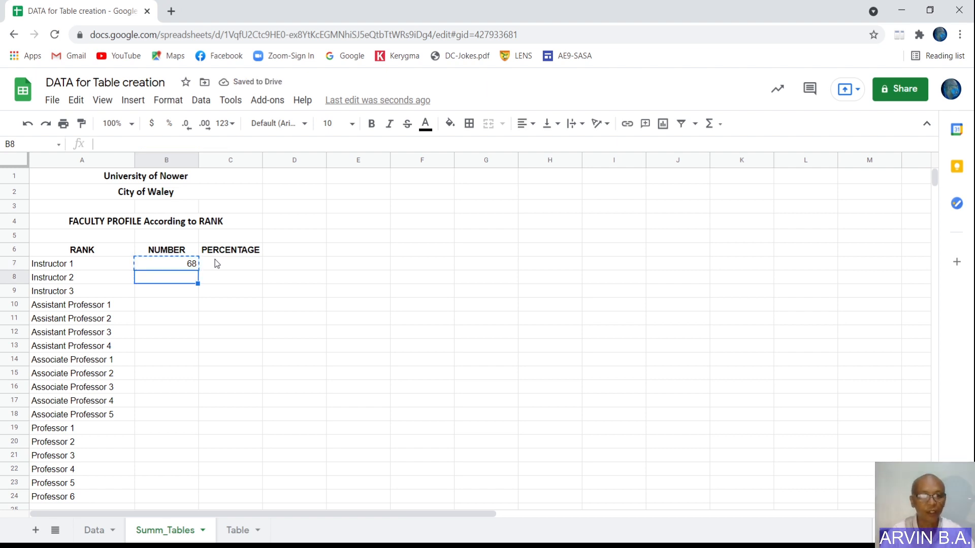
pyautogui.hotkey('shift', 'Down')
pyautogui.hotkey('shift', 'Down')
pyautogui.hotkey('shift', 'Down')
pyautogui.hotkey('shift', 'Down')
pyautogui.hotkey('shift', 'Down')
pyautogui.hotkey('shift', 'Down')
pyautogui.hotkey('shift', 'Down')
pyautogui.hotkey('shift', 'Down')
pyautogui.hotkey('shift', 'Down')
pyautogui.hotkey('shift', 'Down')
pyautogui.hotkey('shift', 'Down')
pyautogui.hotkey('shift', 'Down')
pyautogui.hotkey('shift', 'Down')
pyautogui.hotkey('shift', 'Down')
pyautogui.hotkey('shift', 'Down')
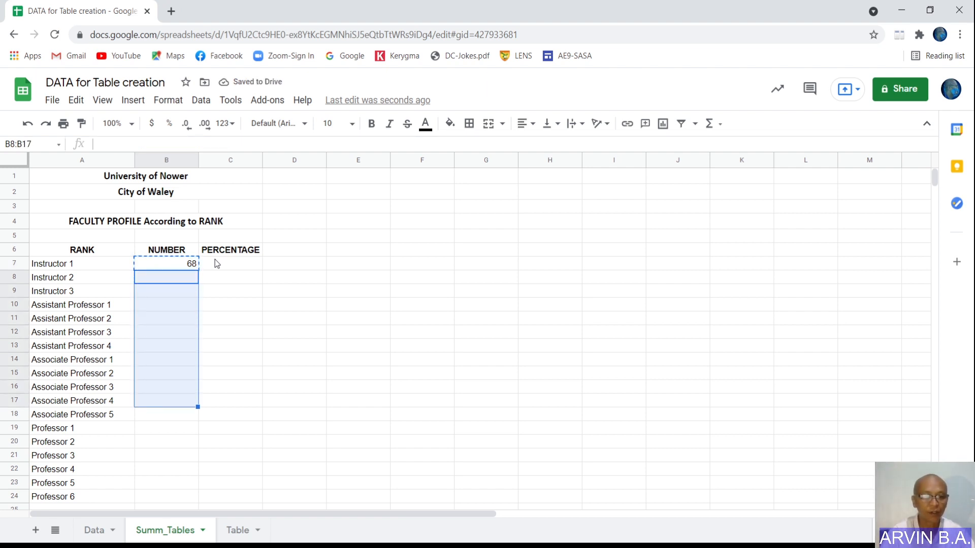
pyautogui.hotkey('shift', 'Down')
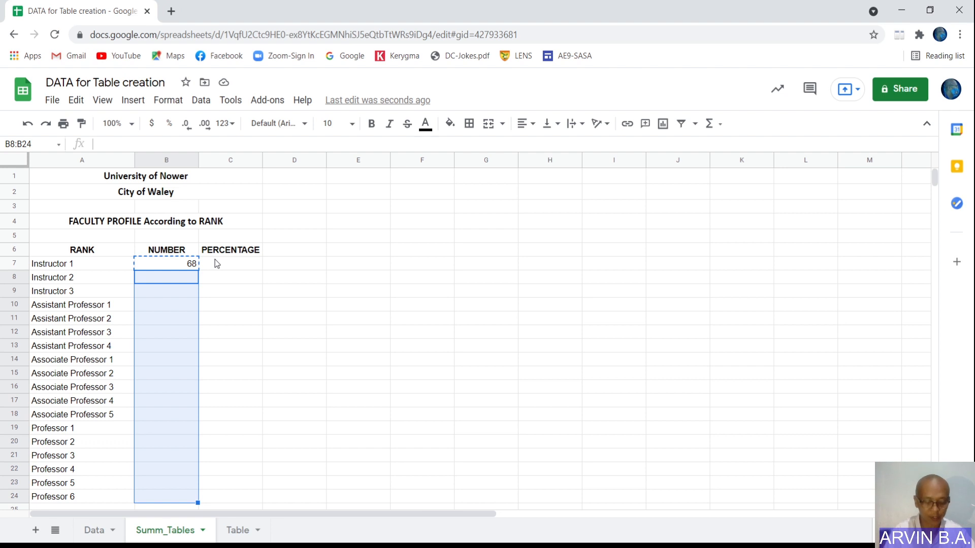
pyautogui.hotkey('ctrl', 'v')
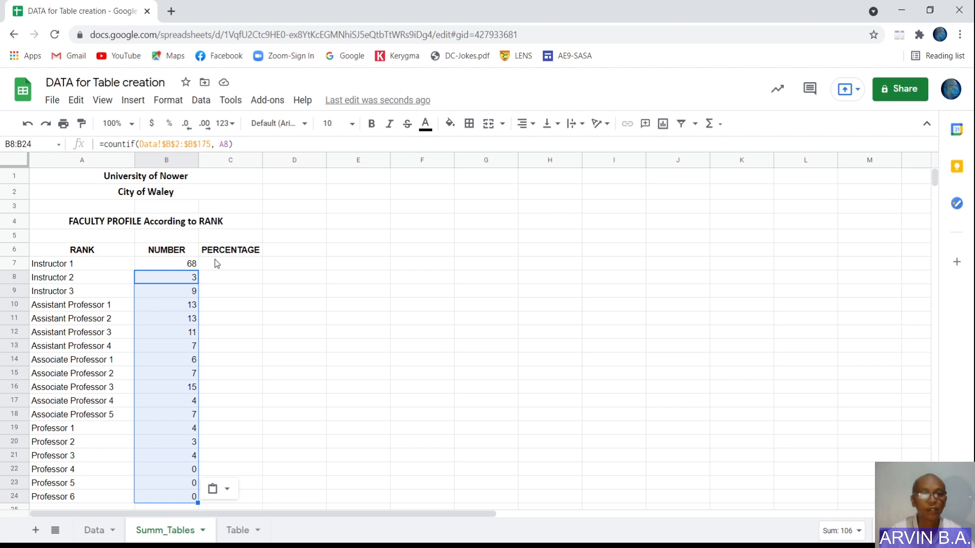
# Enter the formula =sum(b7:b24) in cell B25 to total the NUMBER column, and make the total bold.
pyautogui.press('Down')
pyautogui.press('Down')
pyautogui.press('Down')
pyautogui.press('Down')
pyautogui.press('Down')
pyautogui.press('Down')
pyautogui.press('Down')
pyautogui.press('Down')
pyautogui.press('Down')
pyautogui.press('Down')
pyautogui.press('Down')
pyautogui.press('Down')
pyautogui.press('Down')
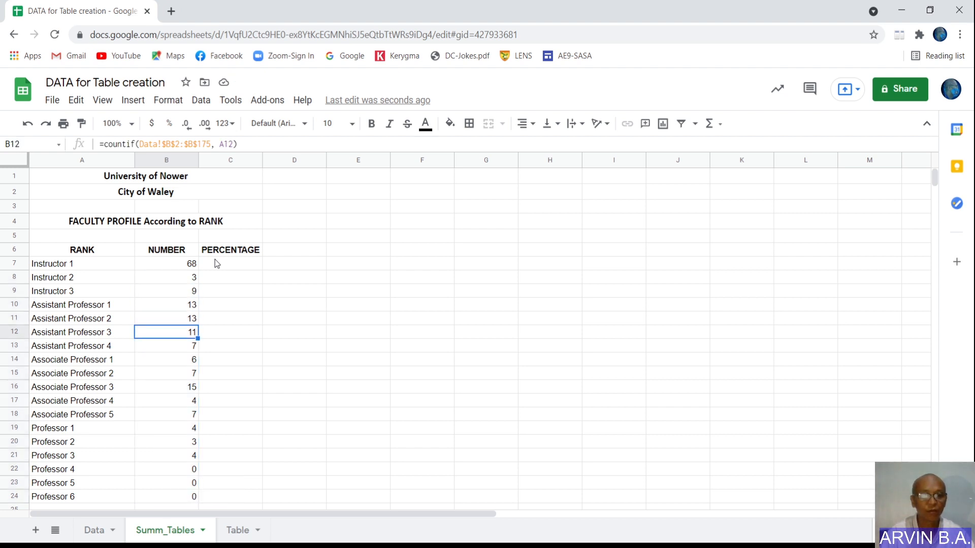
pyautogui.press('Down')
pyautogui.press('Down')
pyautogui.press('Down')
pyautogui.press('Down')
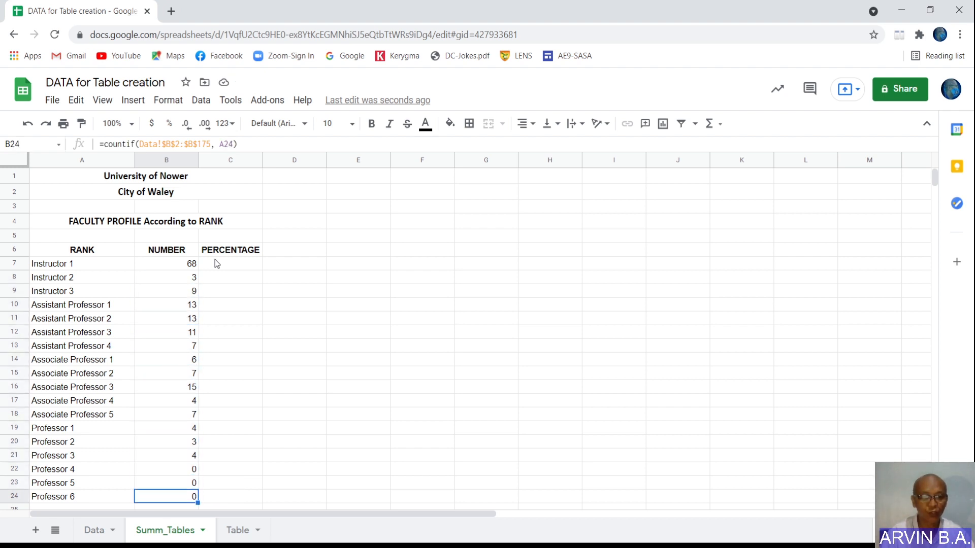
pyautogui.write('=')
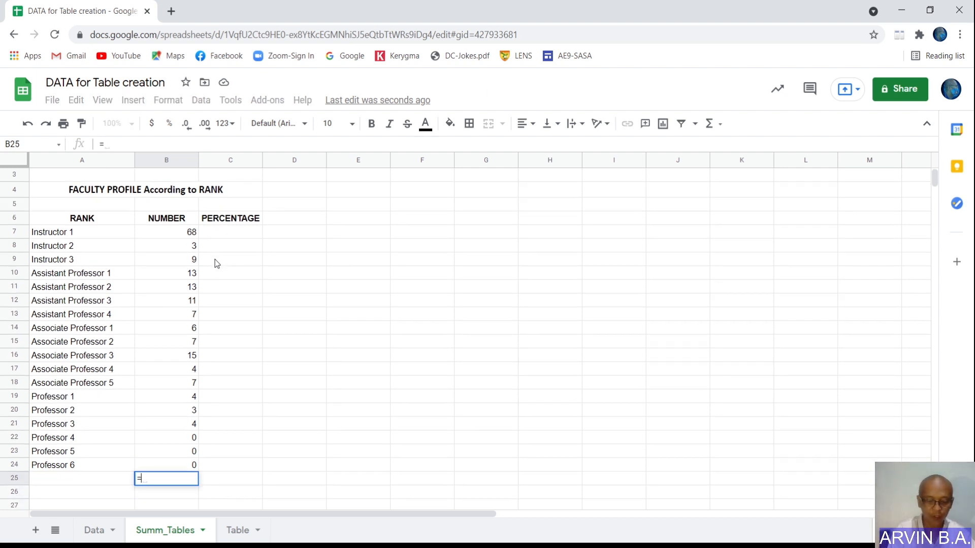
pyautogui.write('sum')
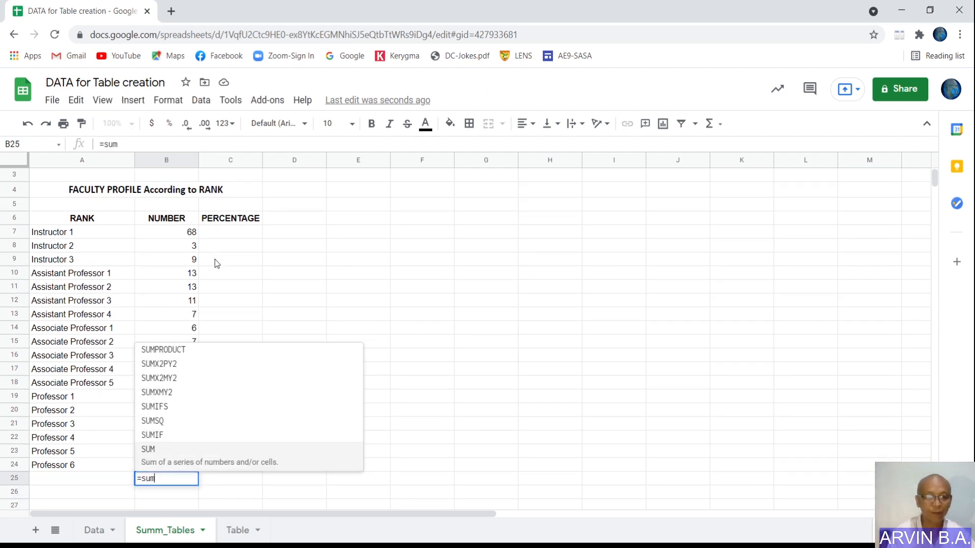
pyautogui.write('(')
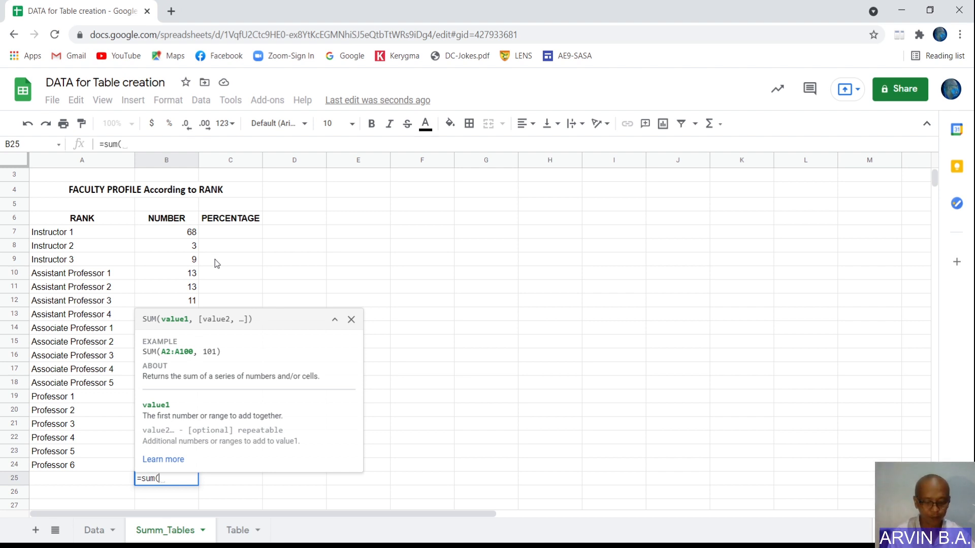
pyautogui.write('b')
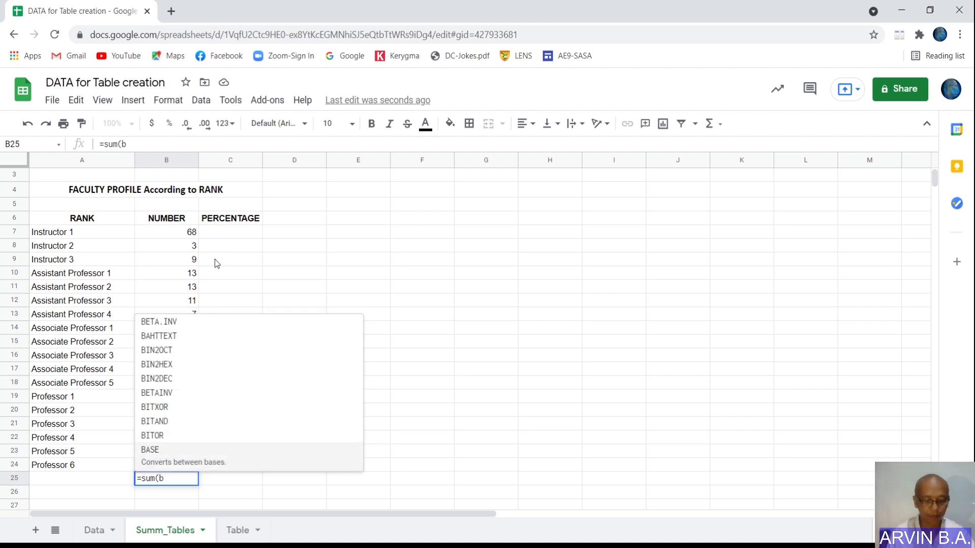
pyautogui.write('7:b')
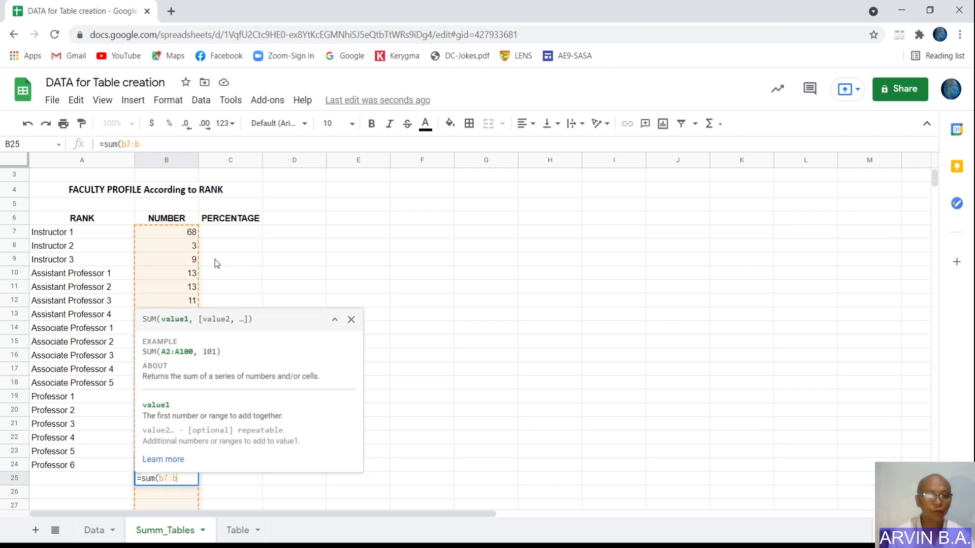
pyautogui.write('24)')
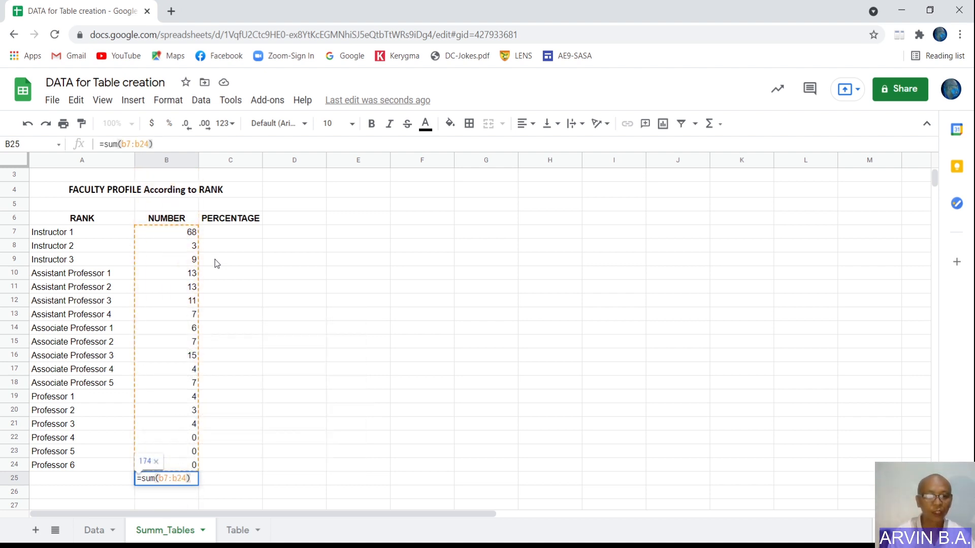
pyautogui.press('Return')
pyautogui.press('Up')
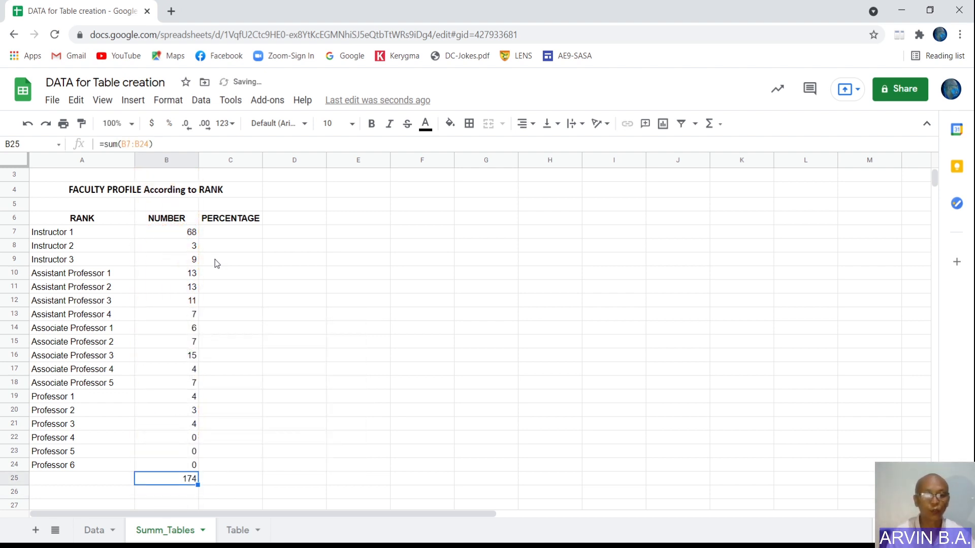
pyautogui.hotkey('ctrl', 'b')
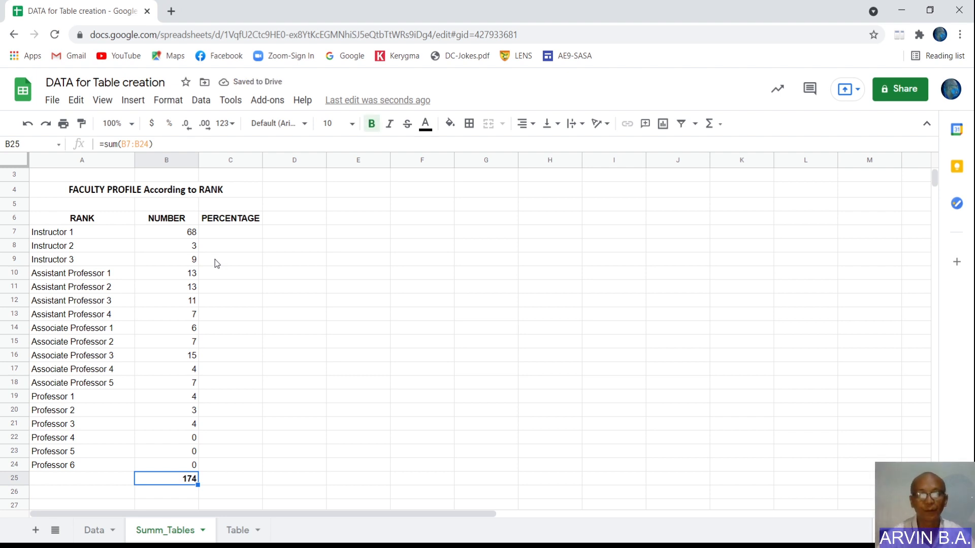
# Enter the formula =round(b7/$b$25 * 100, 2) in cell C7 to calculate the Instructor 1 percentage.
pyautogui.click(222, 231)
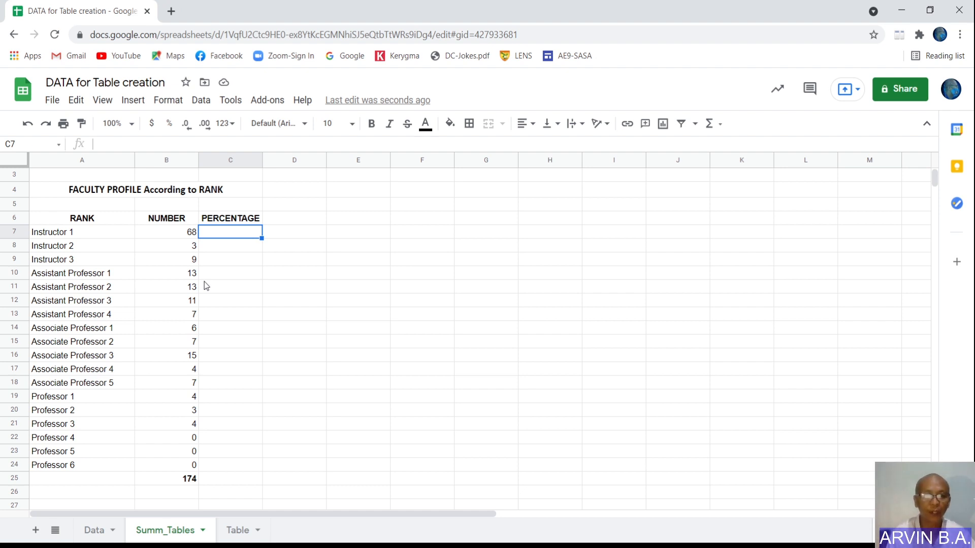
pyautogui.write('=')
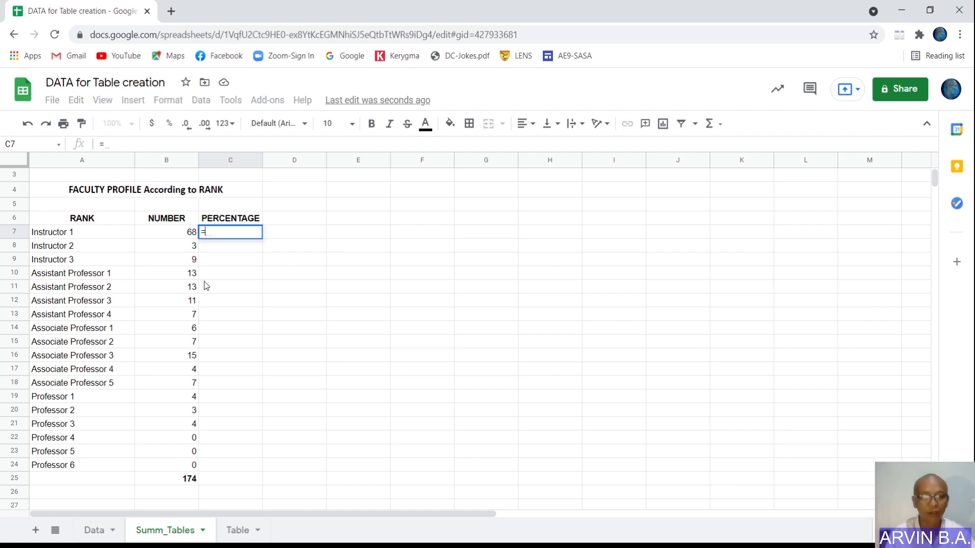
pyautogui.write('round')
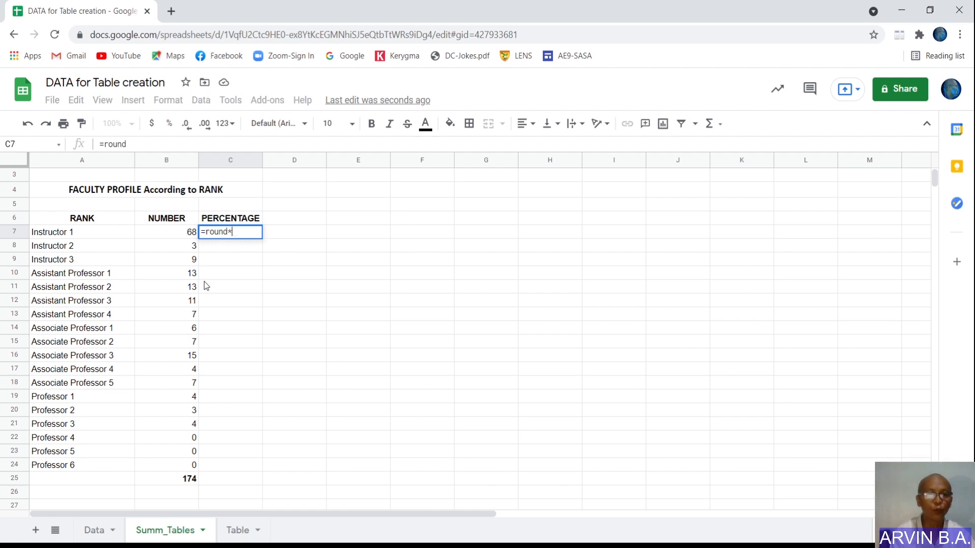
pyautogui.write('*')
pyautogui.press('BackSpace')
pyautogui.write('(')
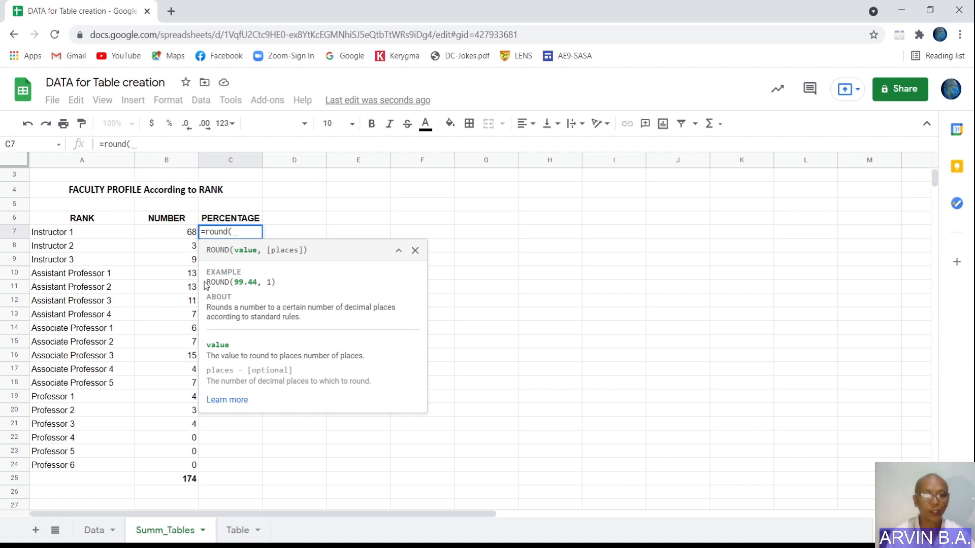
pyautogui.write('b2')
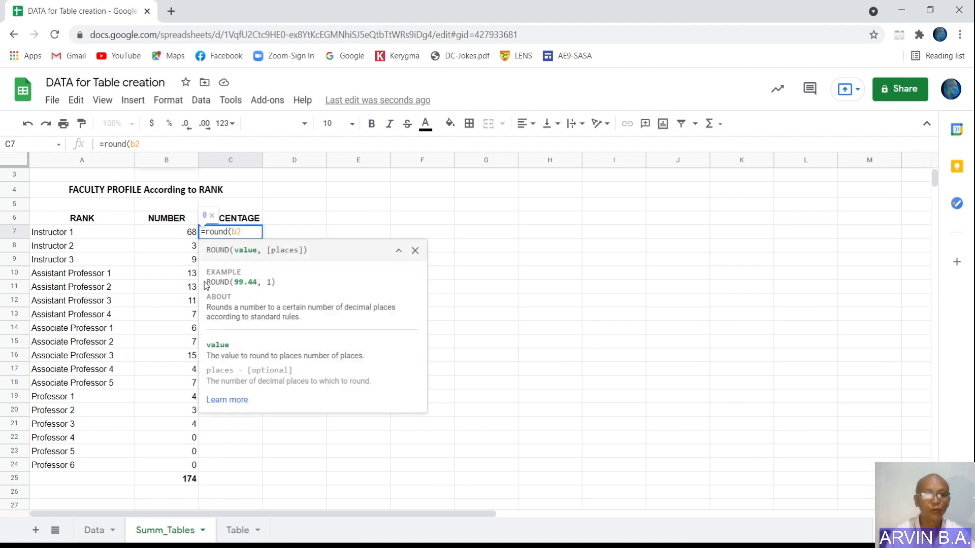
pyautogui.press('BackSpace')
pyautogui.write('7/')
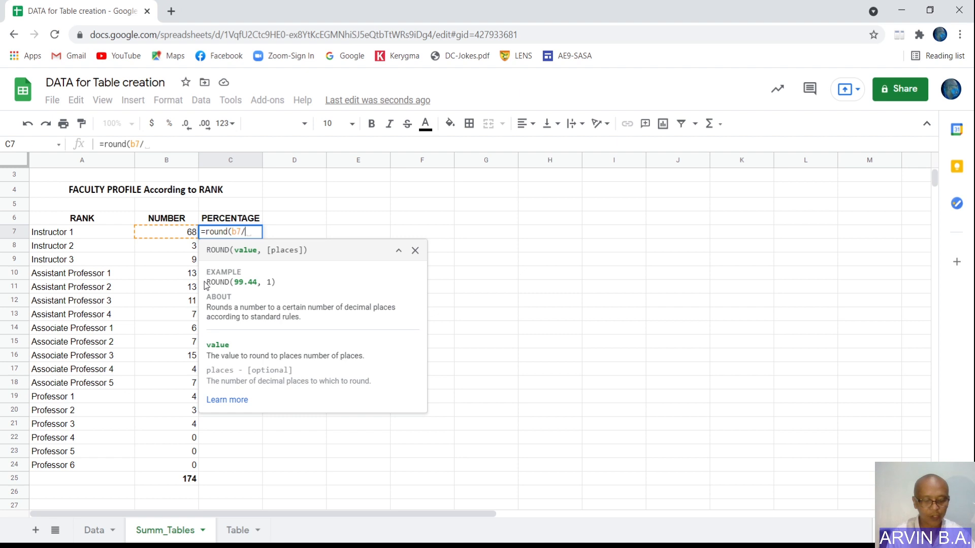
pyautogui.write('$b')
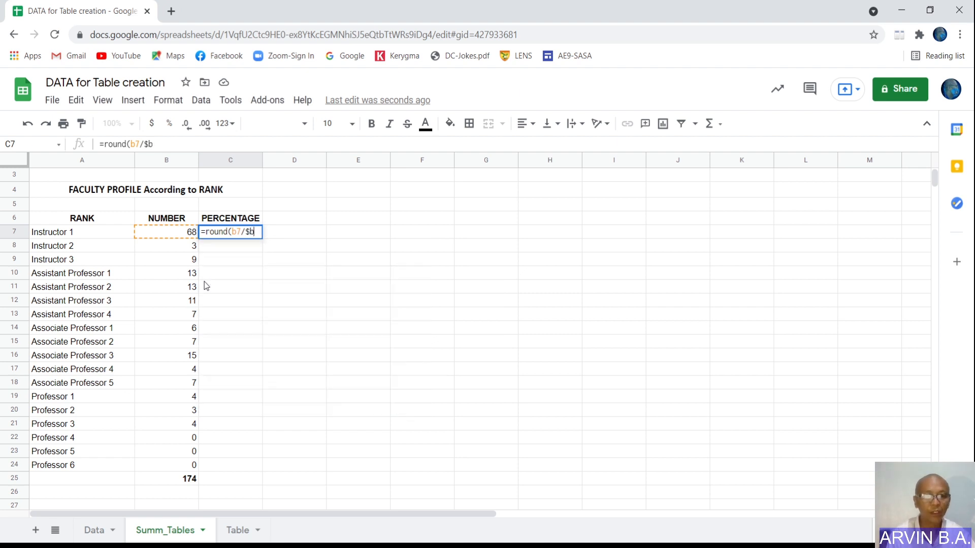
pyautogui.write('$')
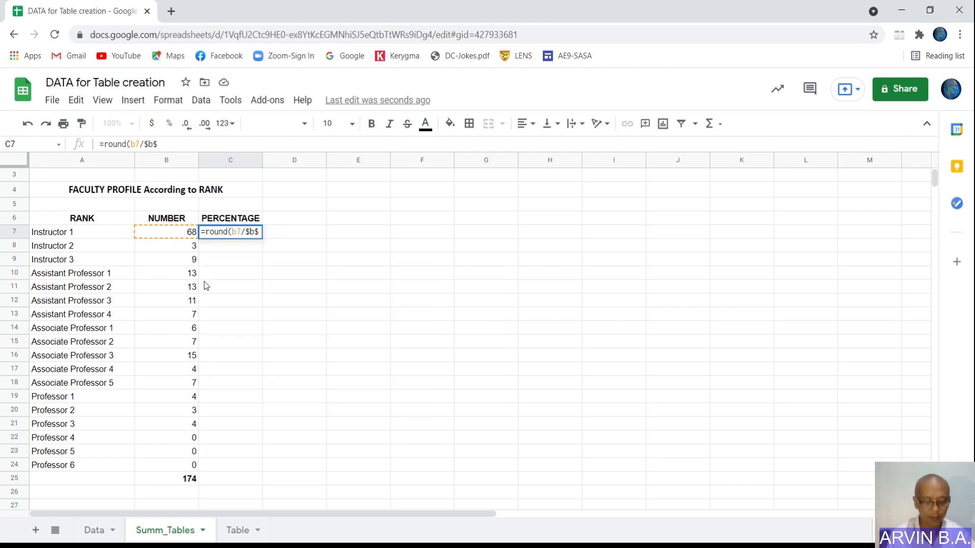
pyautogui.write('25')
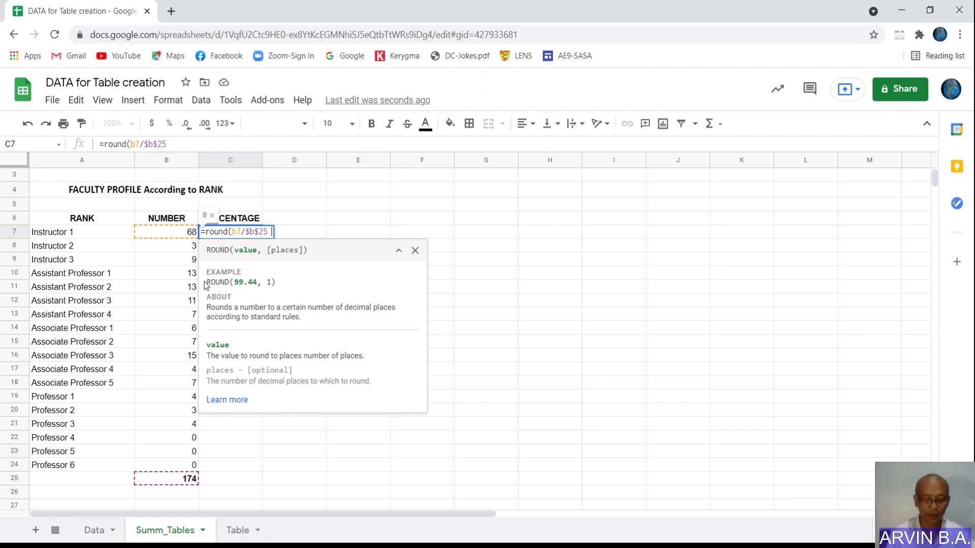
pyautogui.write('* 1000')
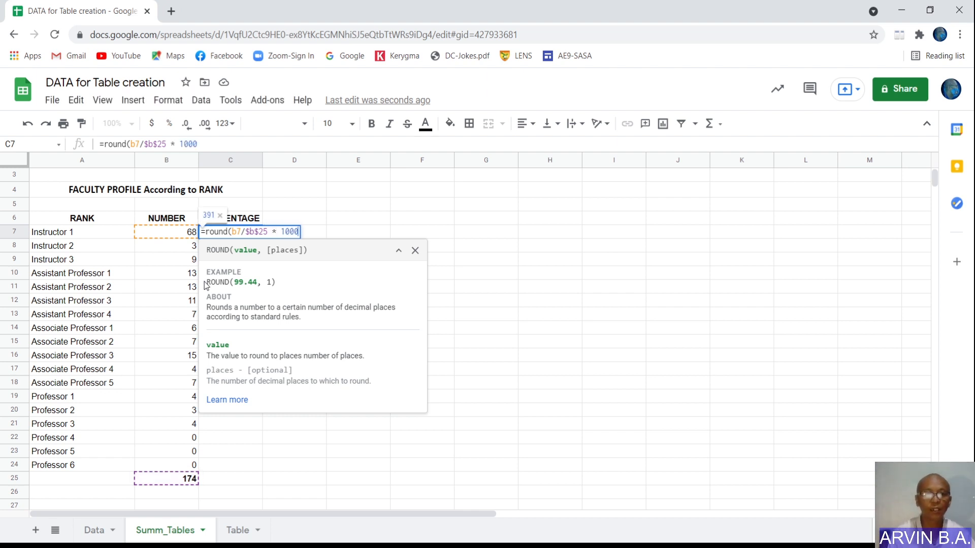
pyautogui.press('BackSpace')
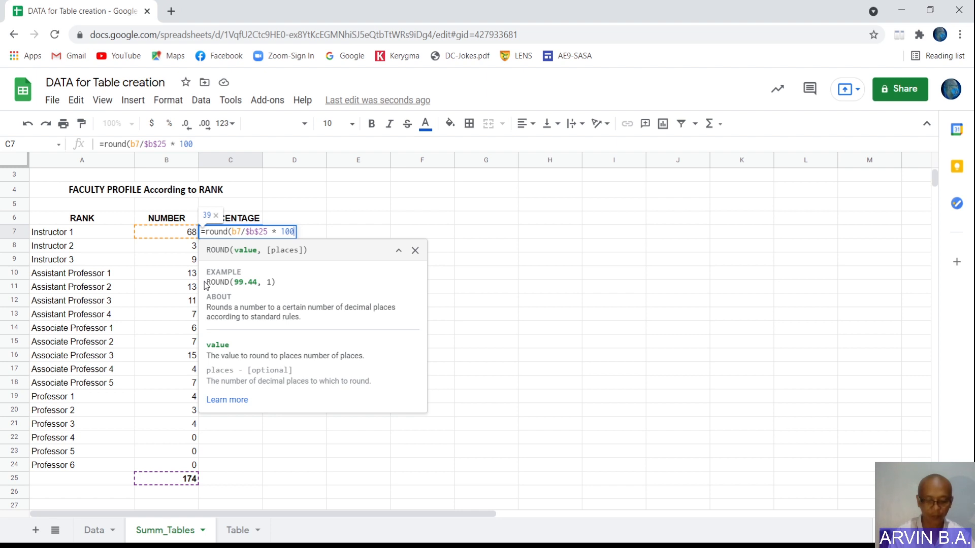
pyautogui.write(', ')
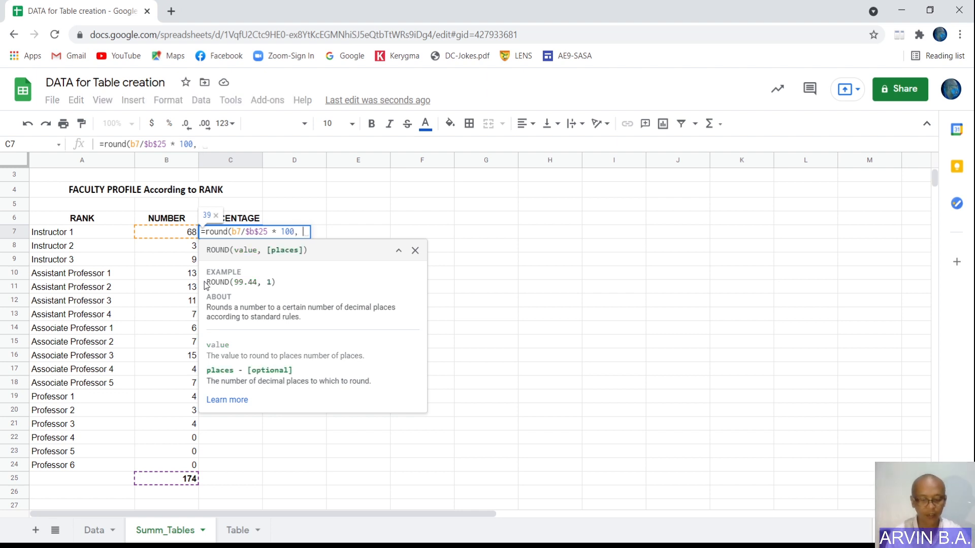
pyautogui.write('2)')
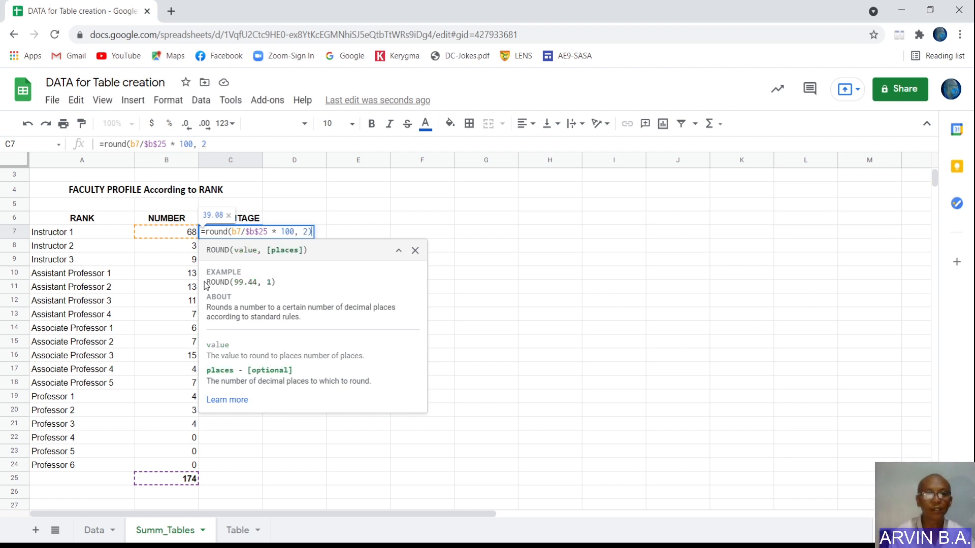
pyautogui.hotkey('ctrl', 'Return')
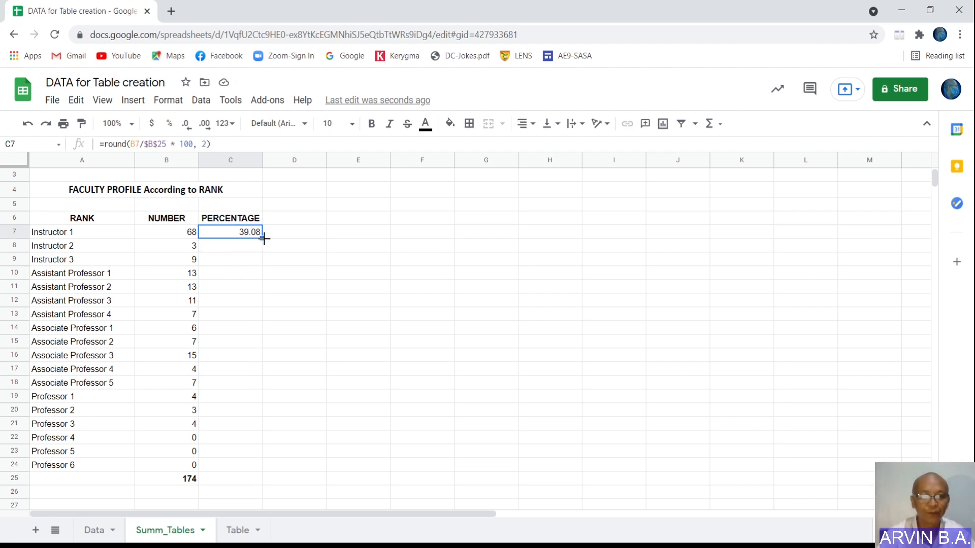
# Fill the percentage formula from C7 down to C25 and make the total percentage in C25 bold.
pyautogui.moveTo(262, 236); pyautogui.dragTo(244, 487)
pyautogui.click(246, 480)
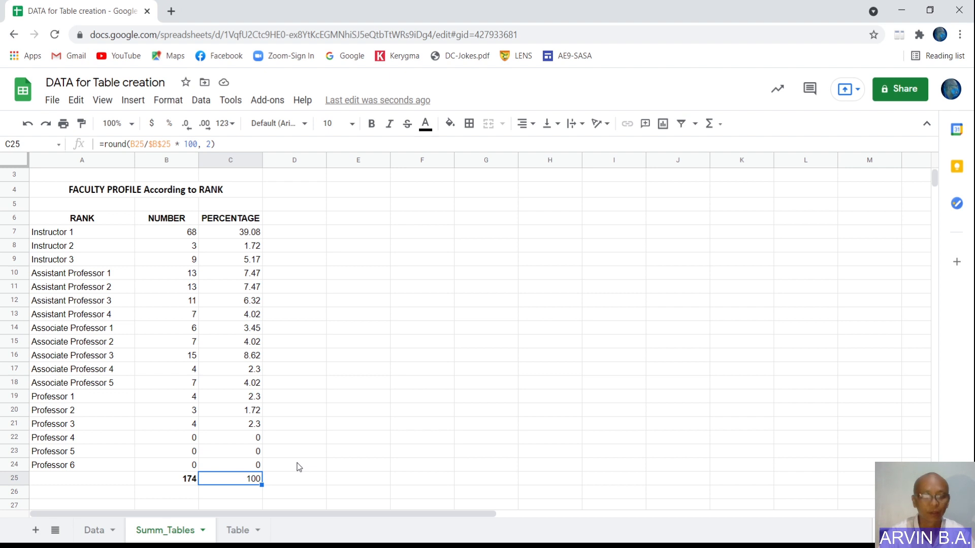
pyautogui.hotkey('ctrl', 'b')
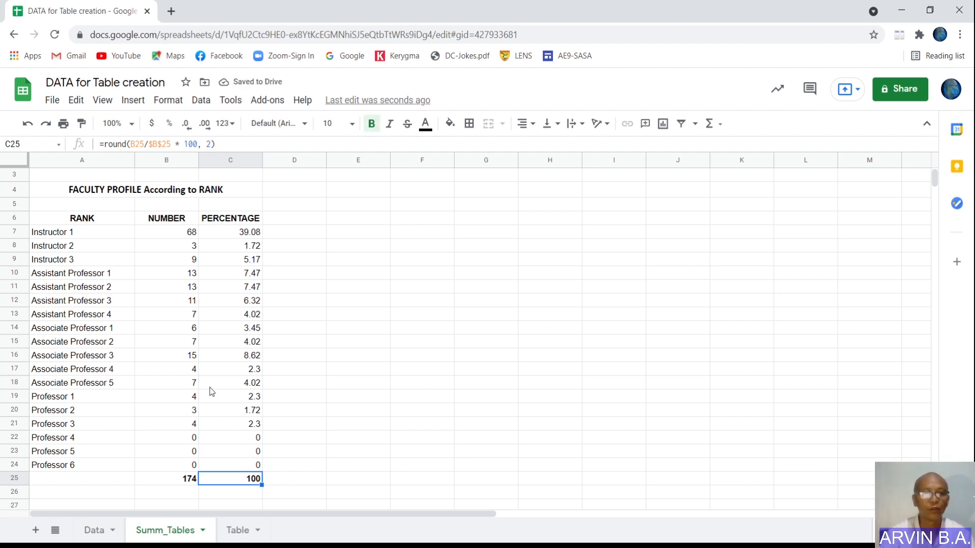
pyautogui.click(54, 221)
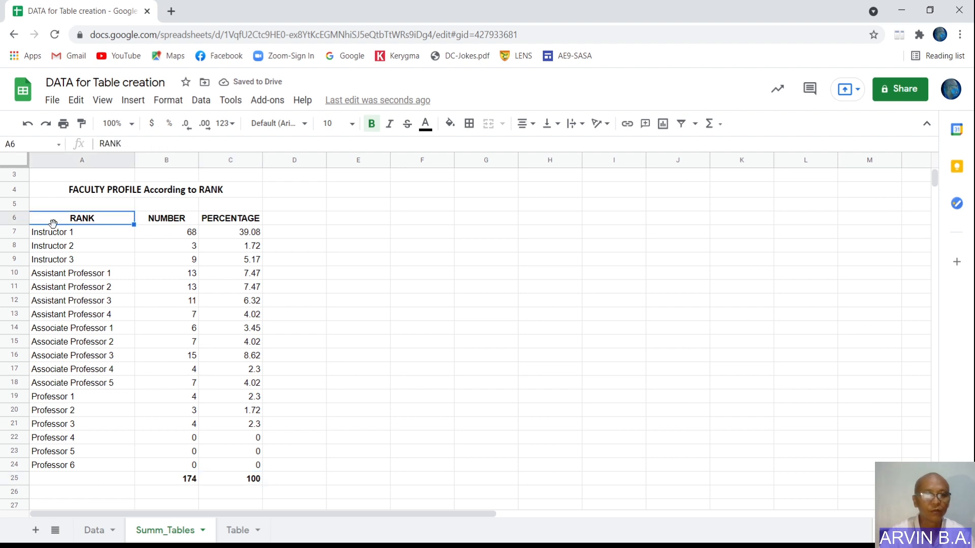
pyautogui.click(53, 241)
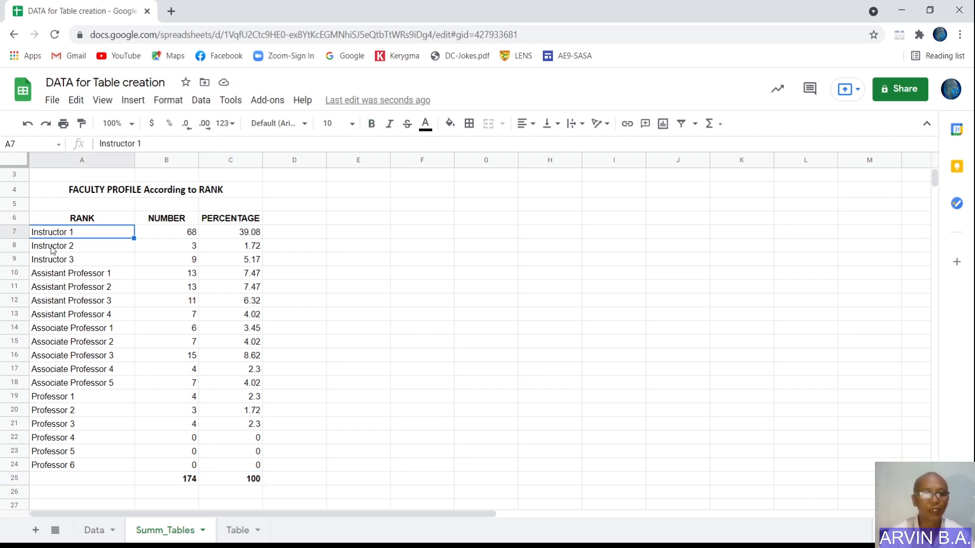
pyautogui.click(54, 249)
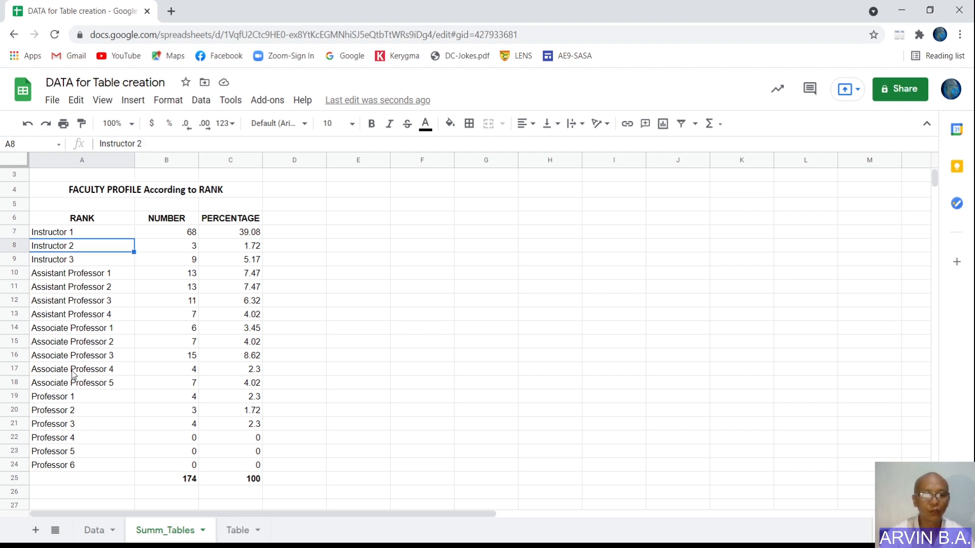
# Apply all borders to the table range A6:C25.
pyautogui.click(77, 219)
pyautogui.moveTo(77, 219); pyautogui.dragTo(240, 482)
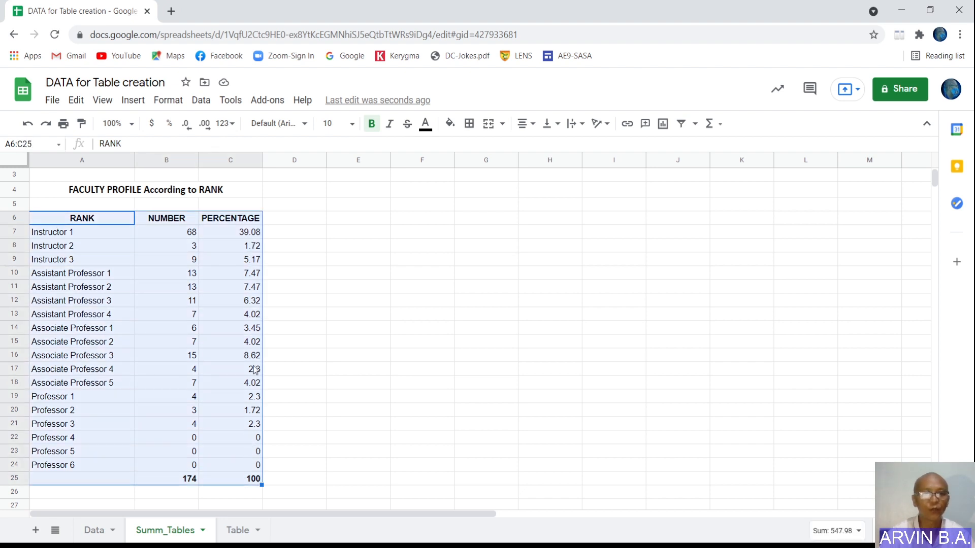
pyautogui.click(469, 124)
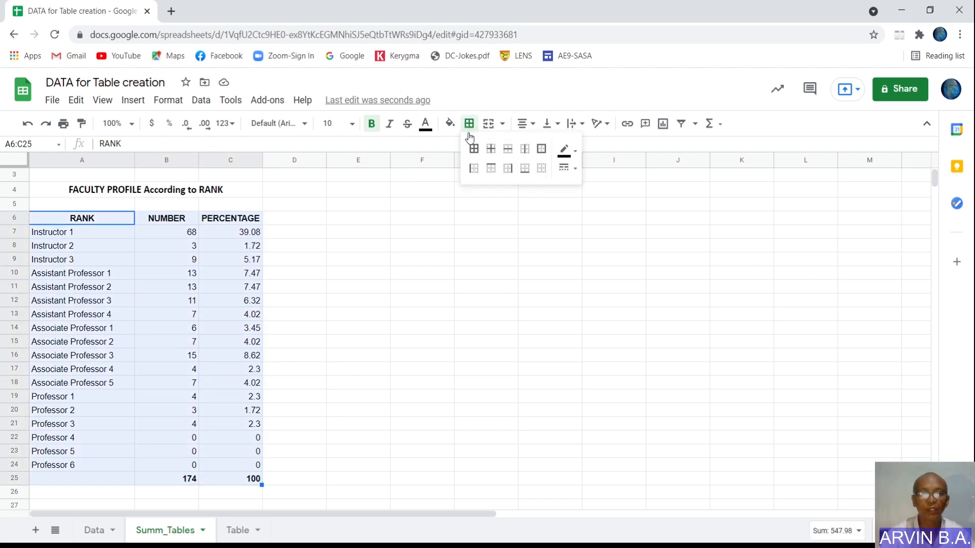
pyautogui.click(474, 149)
pyautogui.click(375, 250)
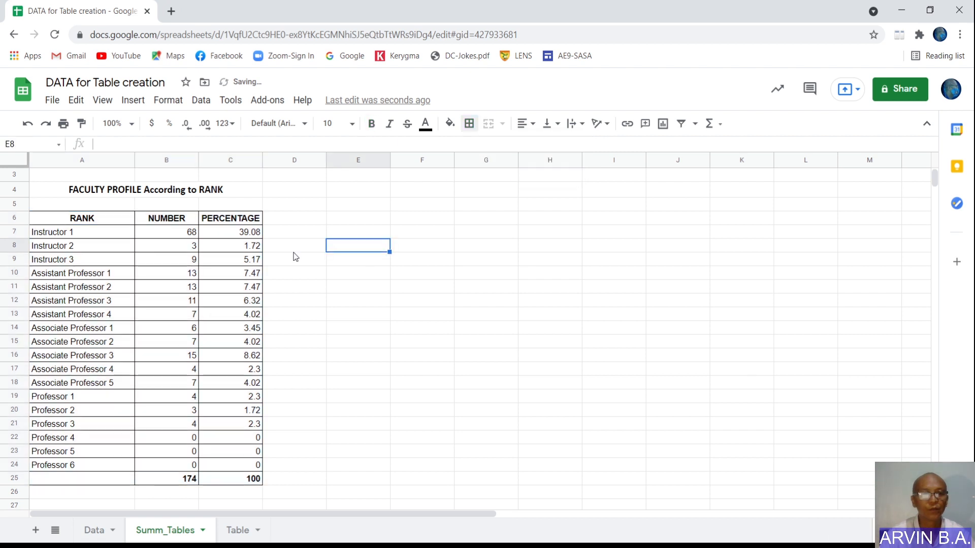
# Fill the header cells A6:C6 with gray and select cell A25 in the total row.
pyautogui.moveTo(45, 224); pyautogui.dragTo(239, 222)
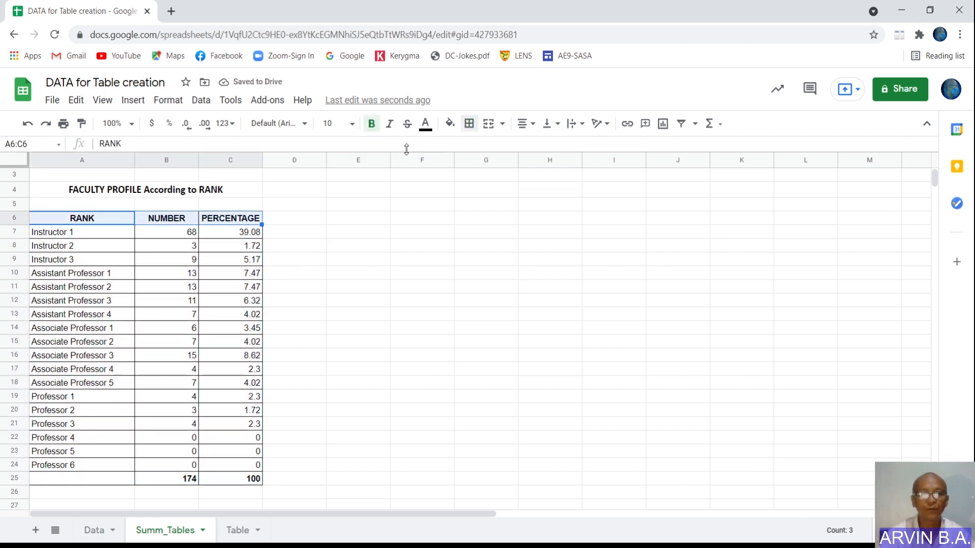
pyautogui.click(450, 124)
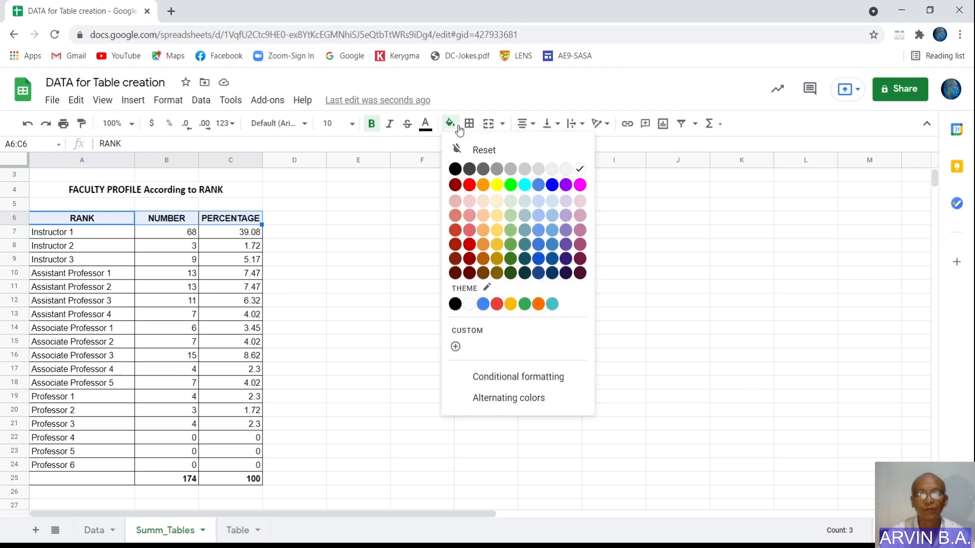
pyautogui.click(524, 169)
pyautogui.click(205, 249)
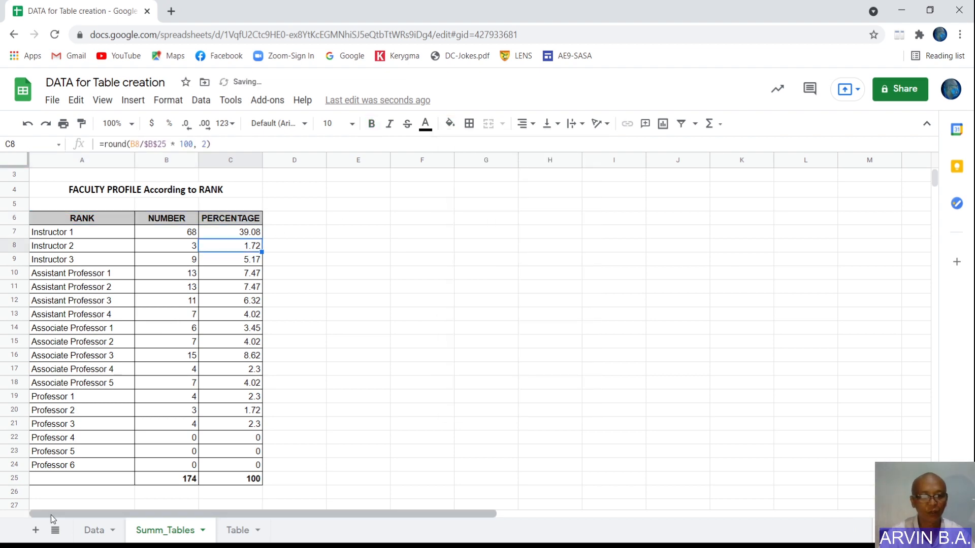
pyautogui.click(56, 479)
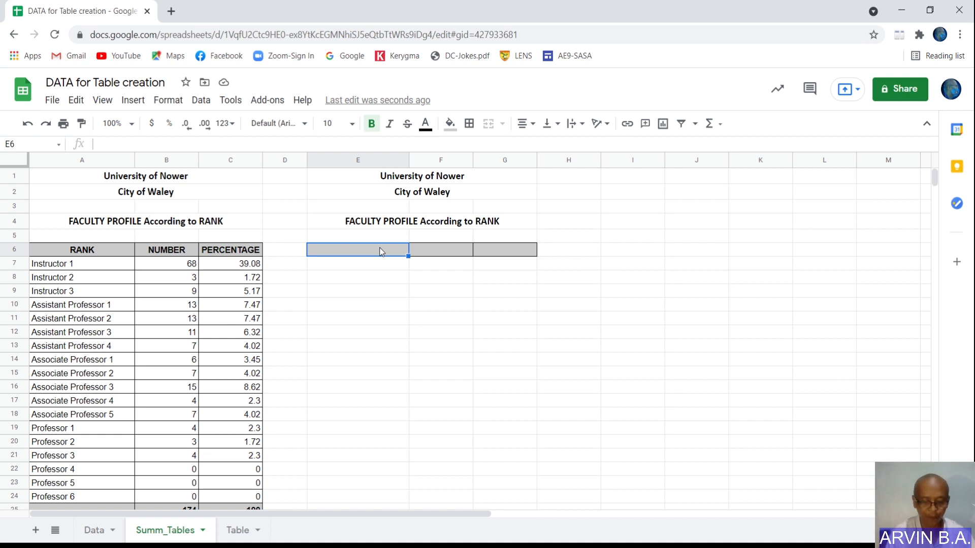
# Begin the formula =query(data!a1:e175, in cell E6 and check the extent of that range on the Data sheet.
pyautogui.write('=')
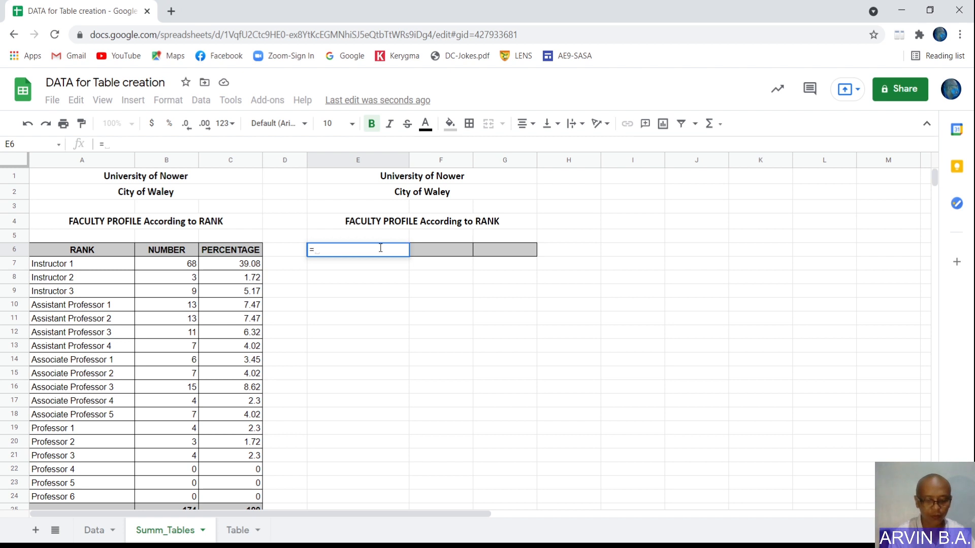
pyautogui.write('query(')
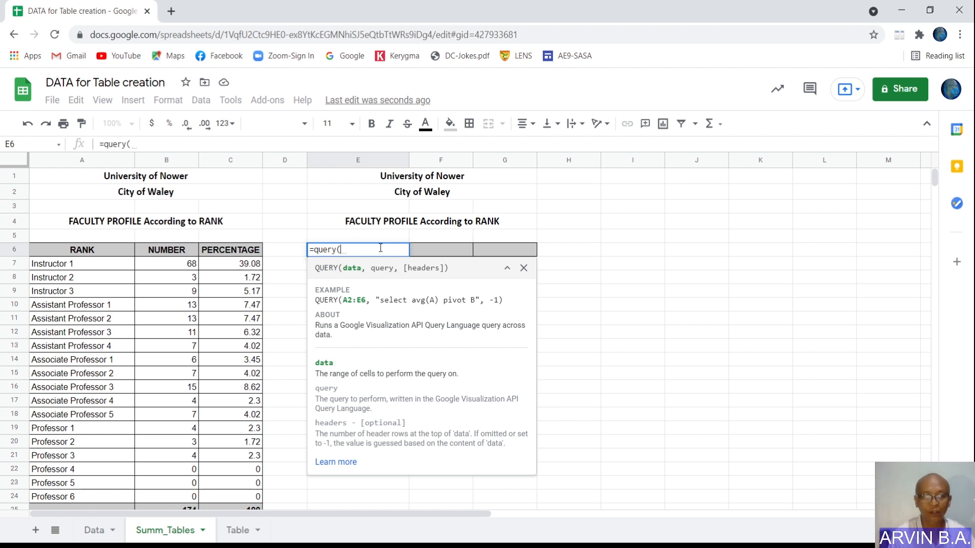
pyautogui.write('data!')
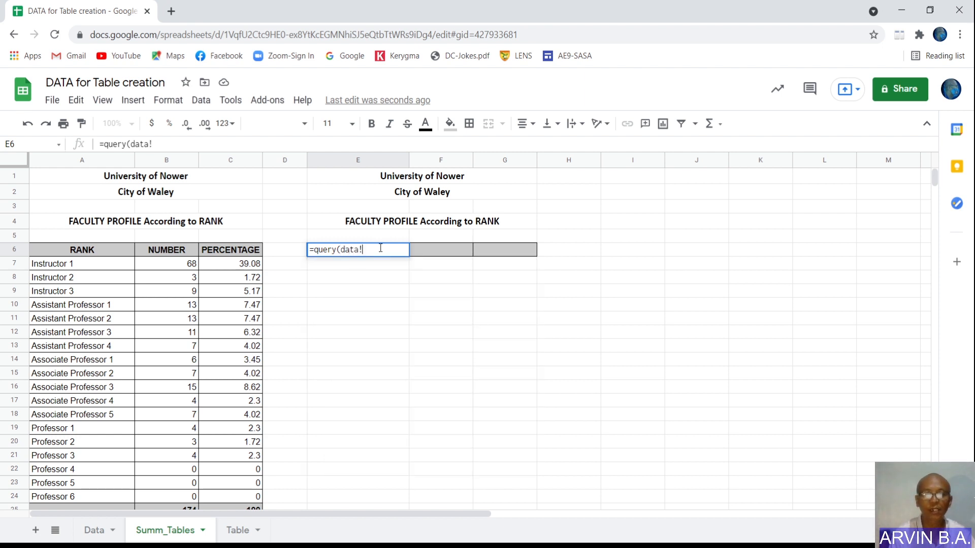
pyautogui.write('a')
pyautogui.write('1:')
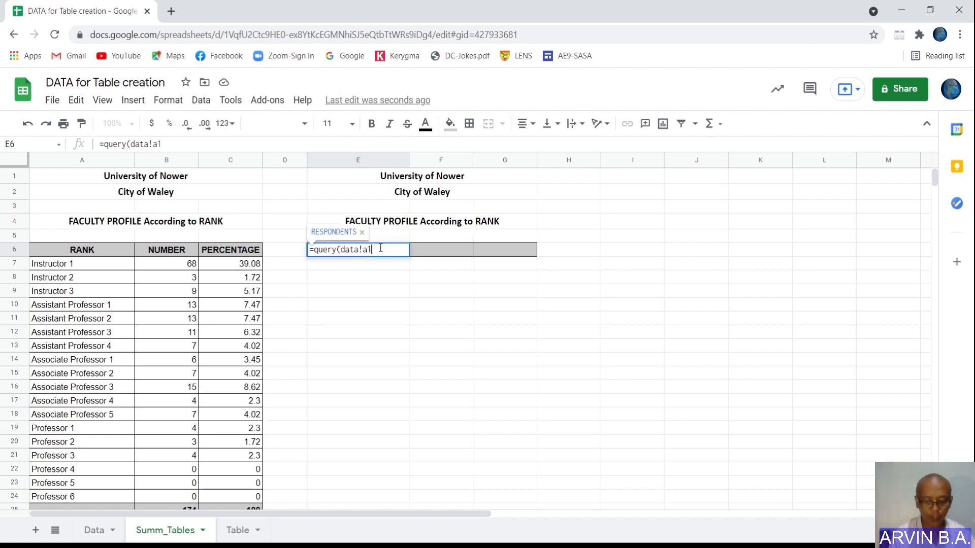
pyautogui.write('e175')
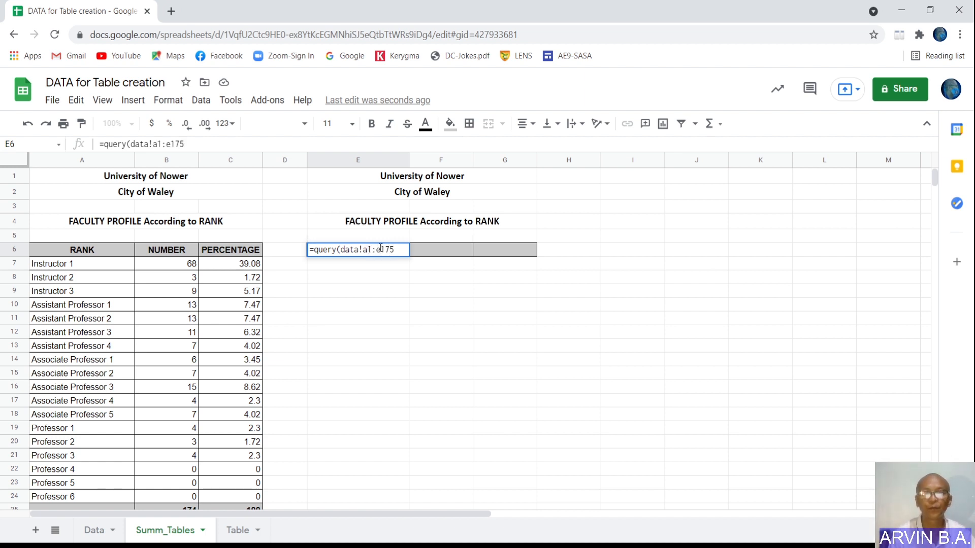
pyautogui.write(',')
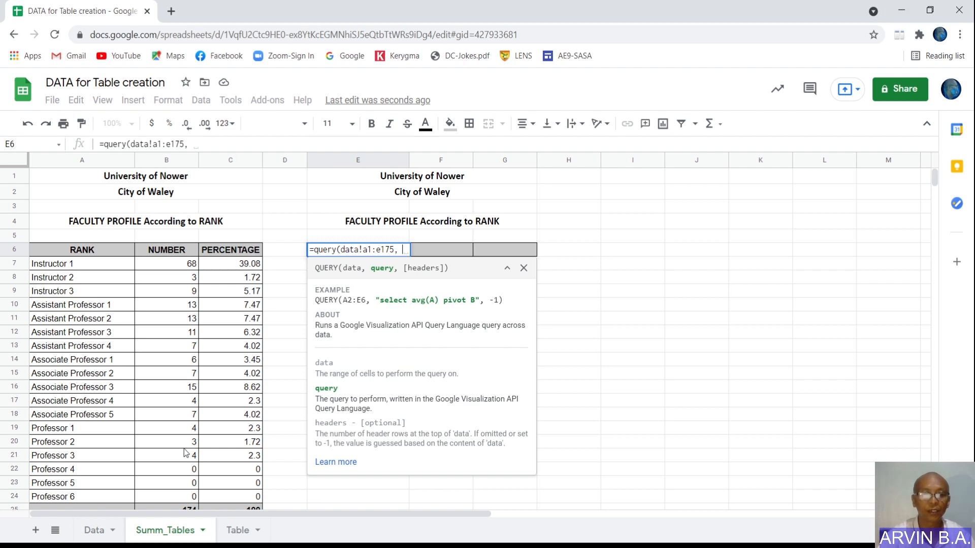
pyautogui.click(97, 538)
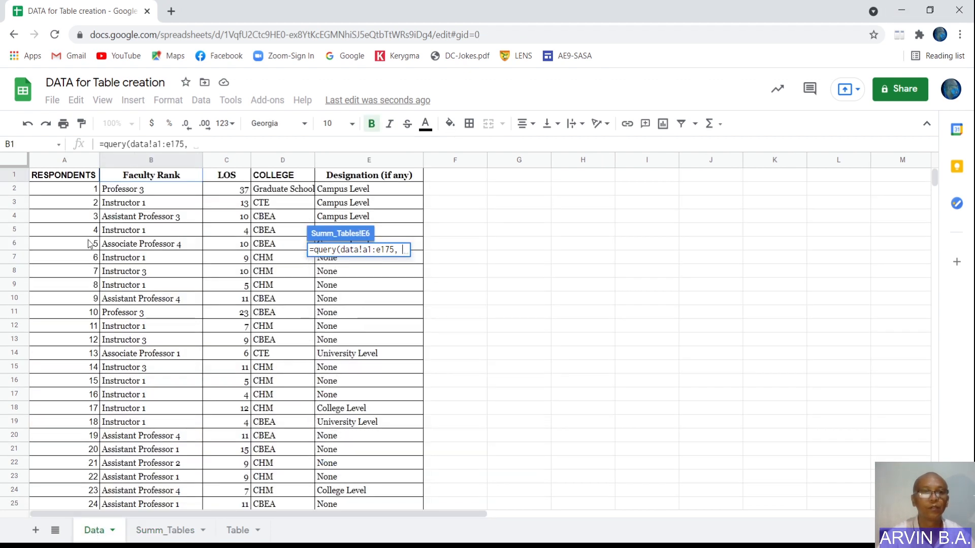
pyautogui.scroll(-20, 377, 447)
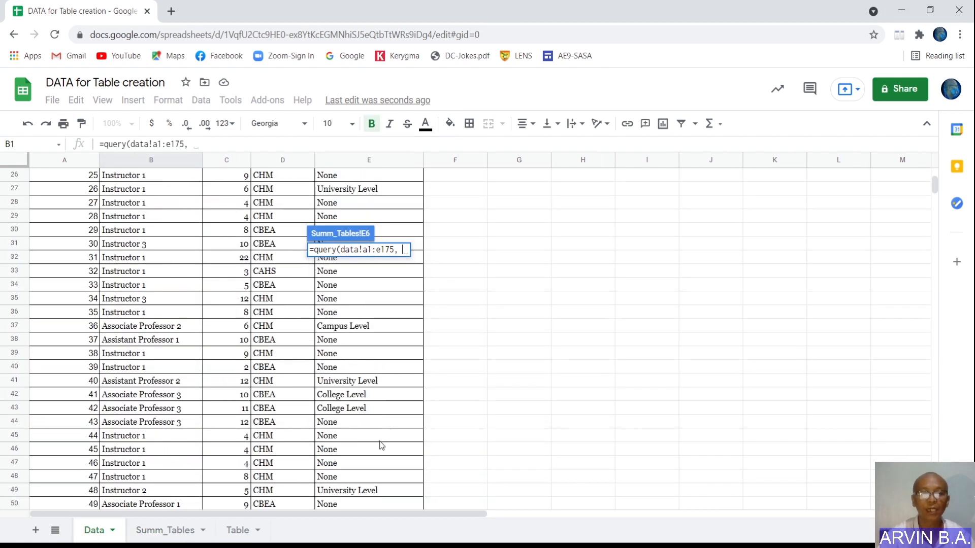
pyautogui.scroll(-15, 376, 460)
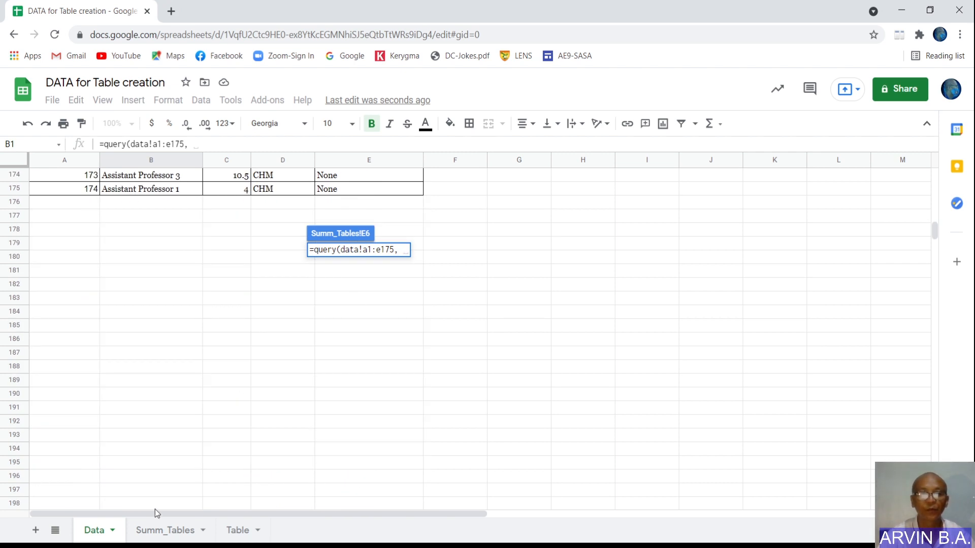
pyautogui.click(169, 531)
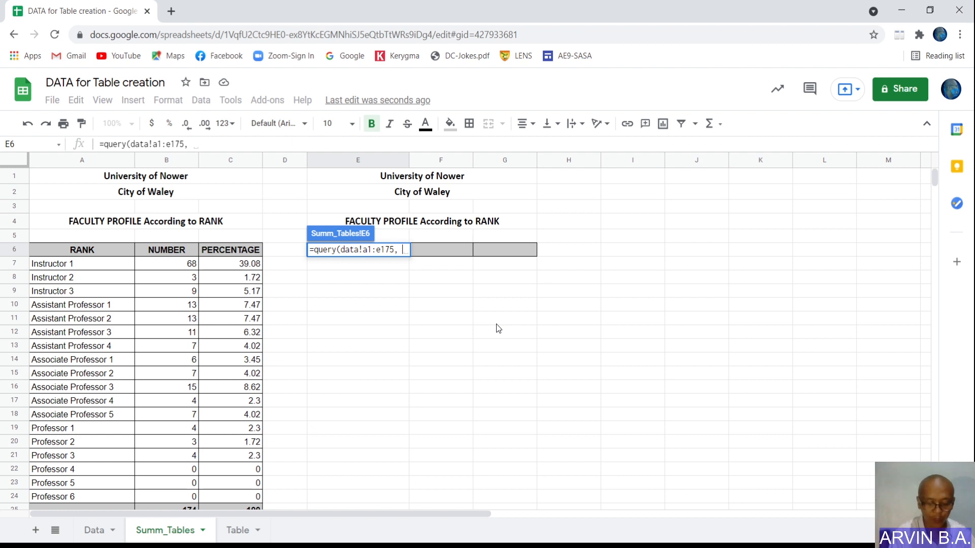
# Continue the E6 formula with the opening part of the query string, "select B, count(B).
pyautogui.press('BackSpace')
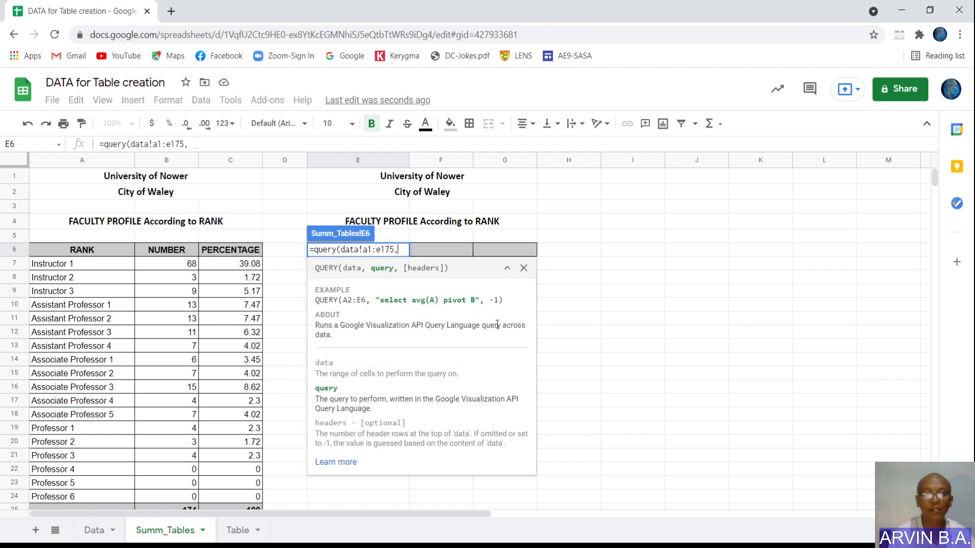
pyautogui.write('"')
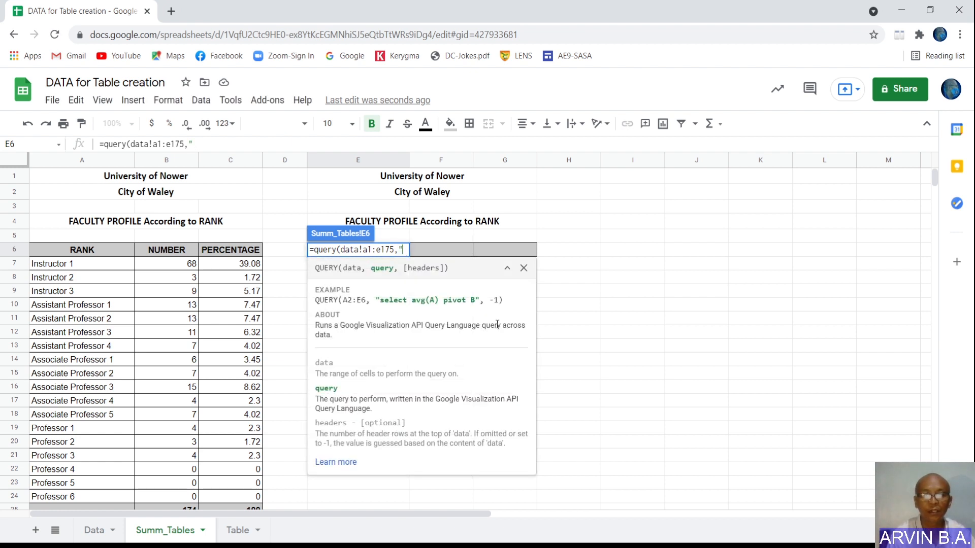
pyautogui.write('select')
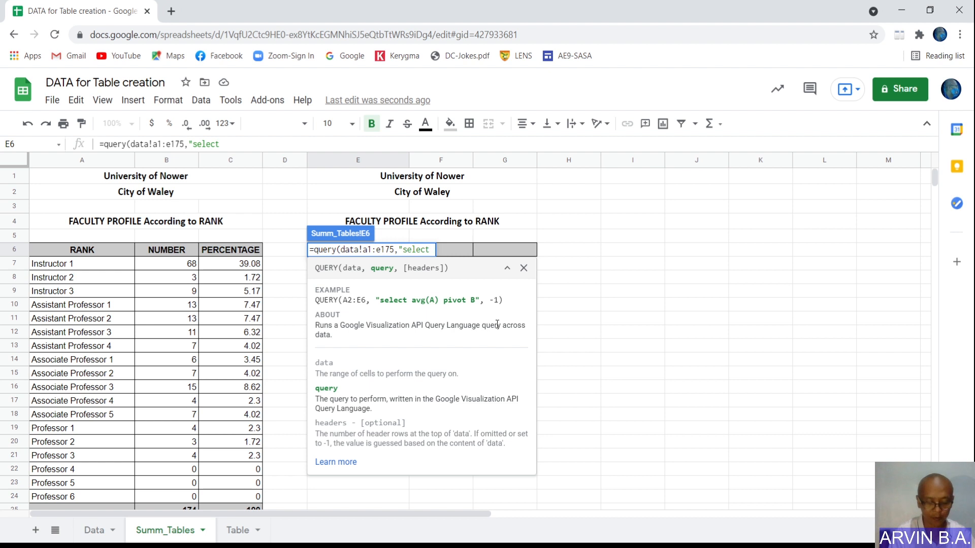
pyautogui.write(' B,')
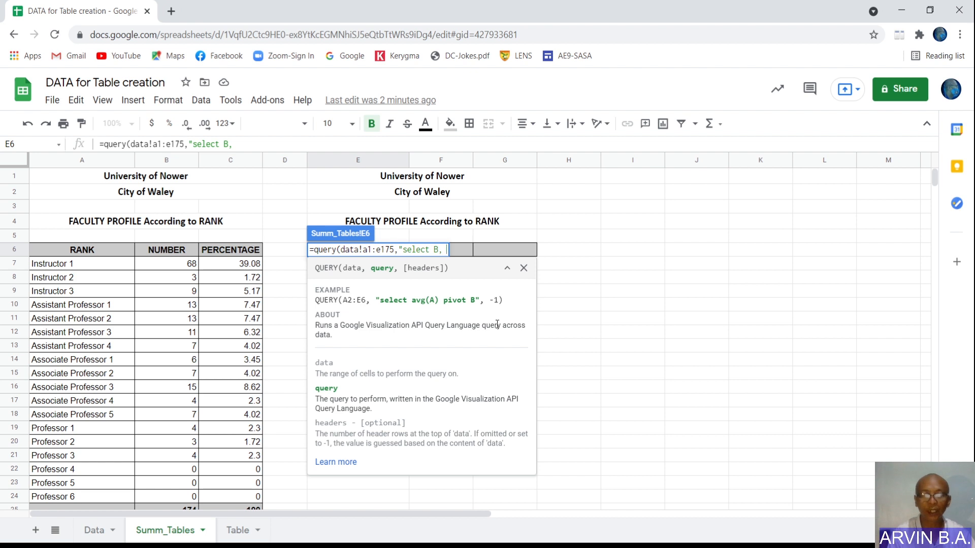
pyautogui.write('counr')
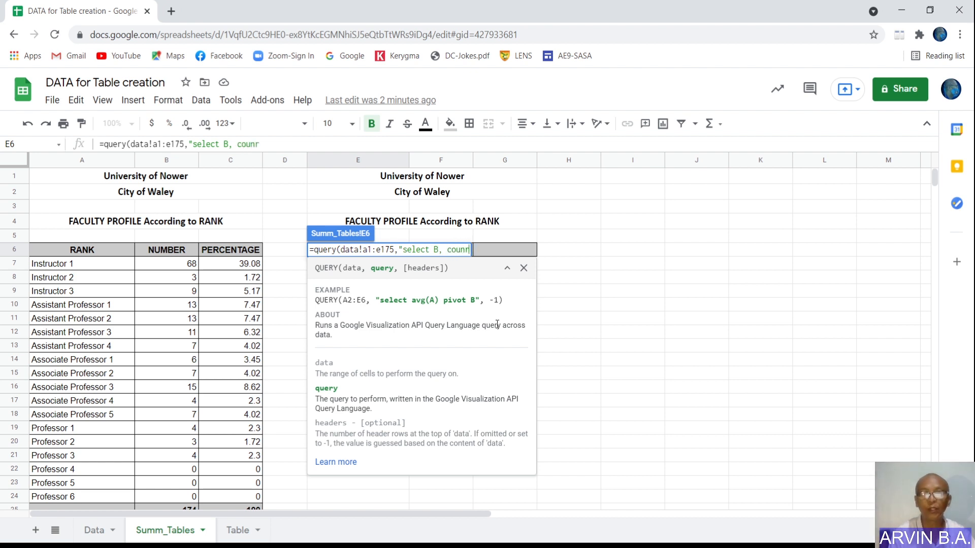
pyautogui.press('BackSpace')
pyautogui.write('t')
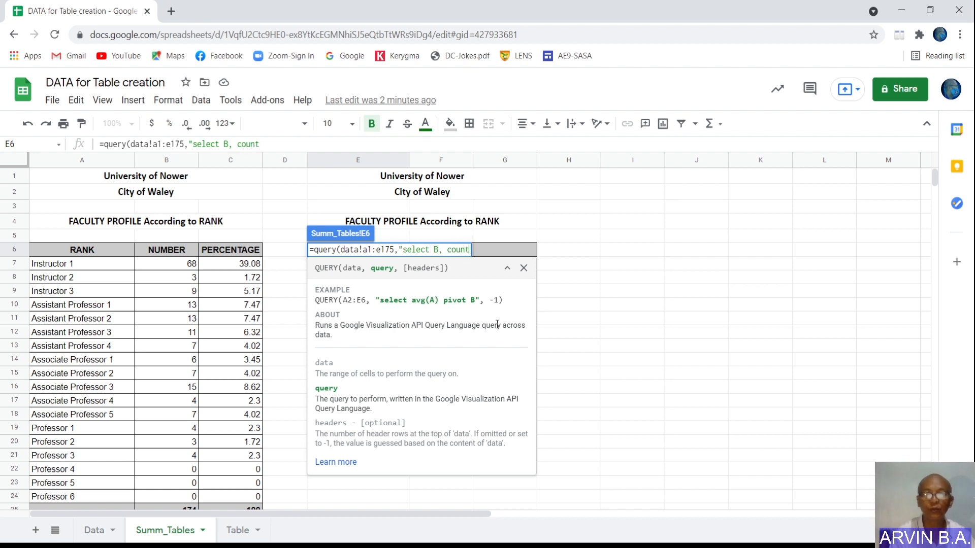
pyautogui.write('(')
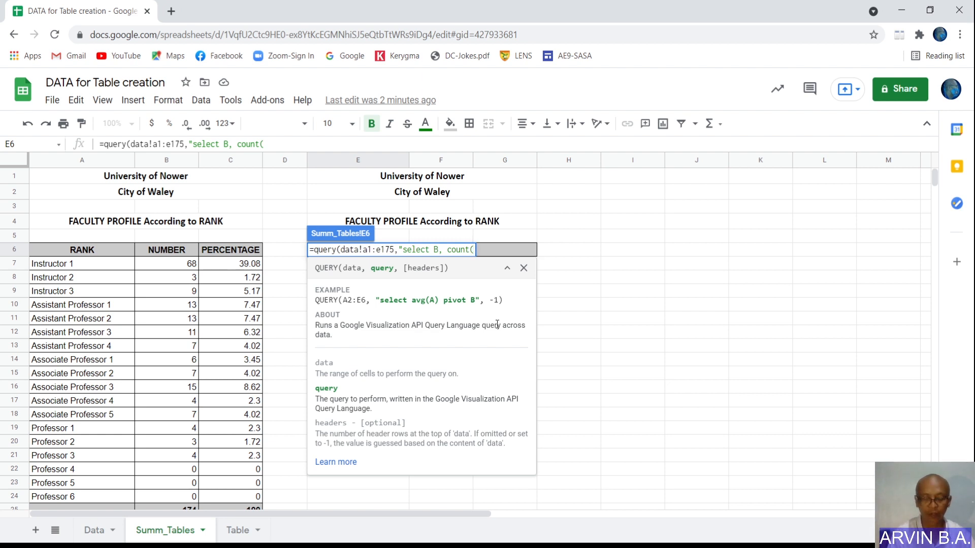
pyautogui.write('B')
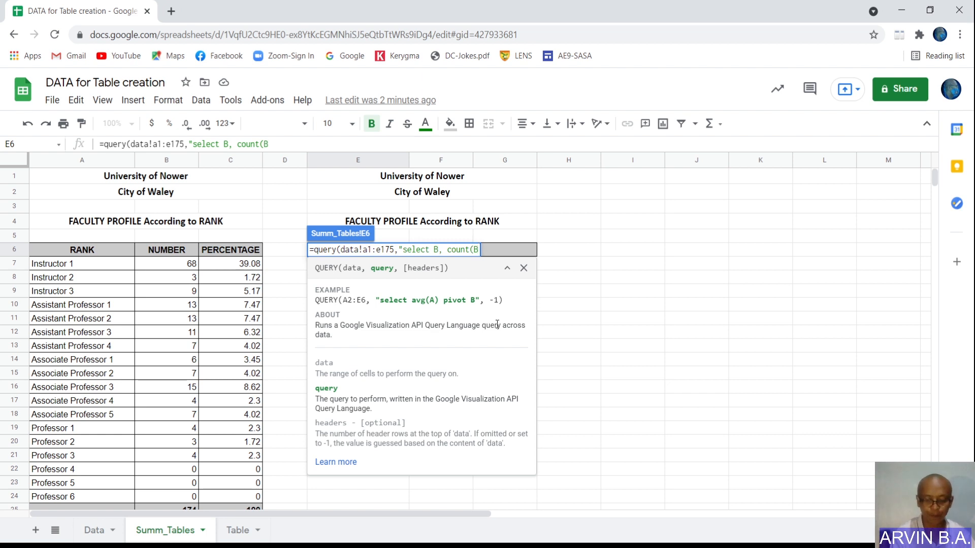
pyautogui.write('_')
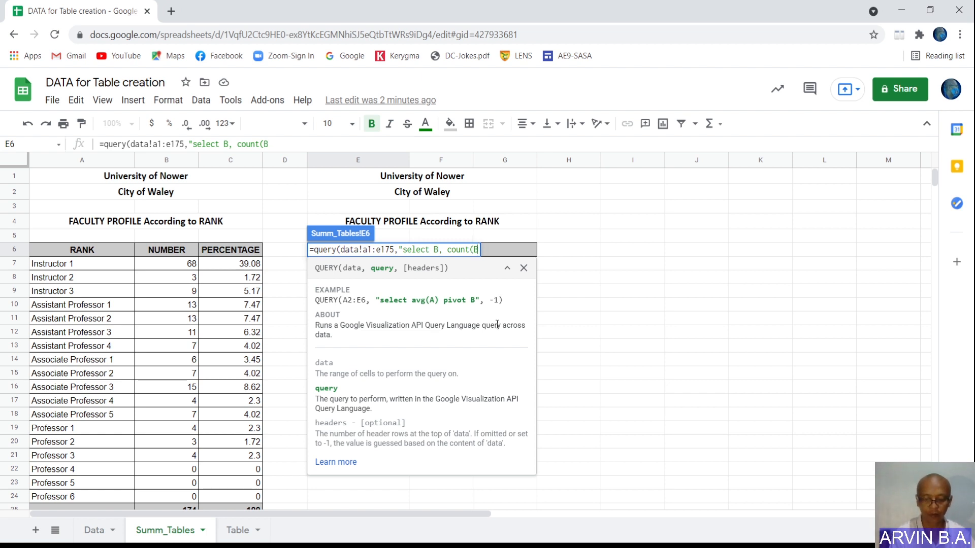
pyautogui.press('BackSpace')
pyautogui.write(') ')
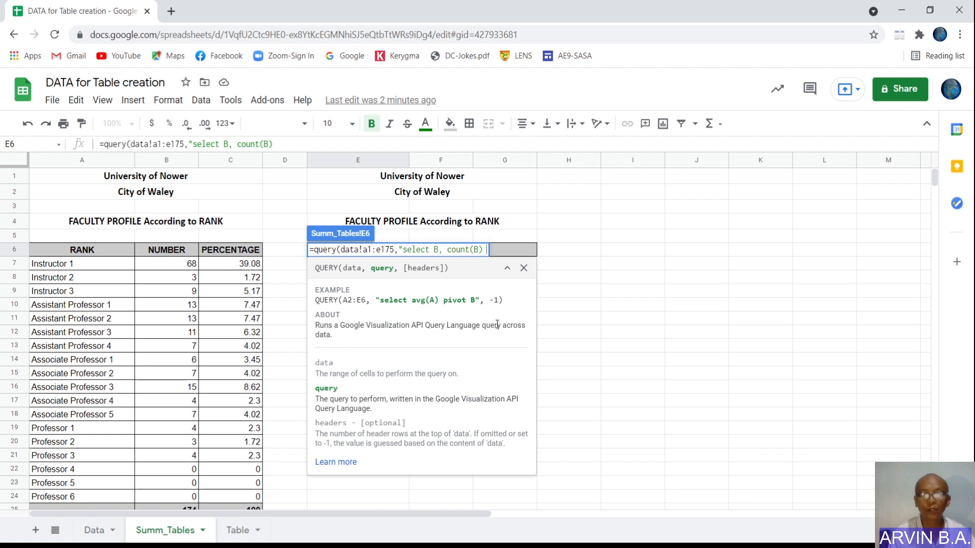
# Complete the E6 query with group by B, 1) and enter the formula.
pyautogui.write('group by')
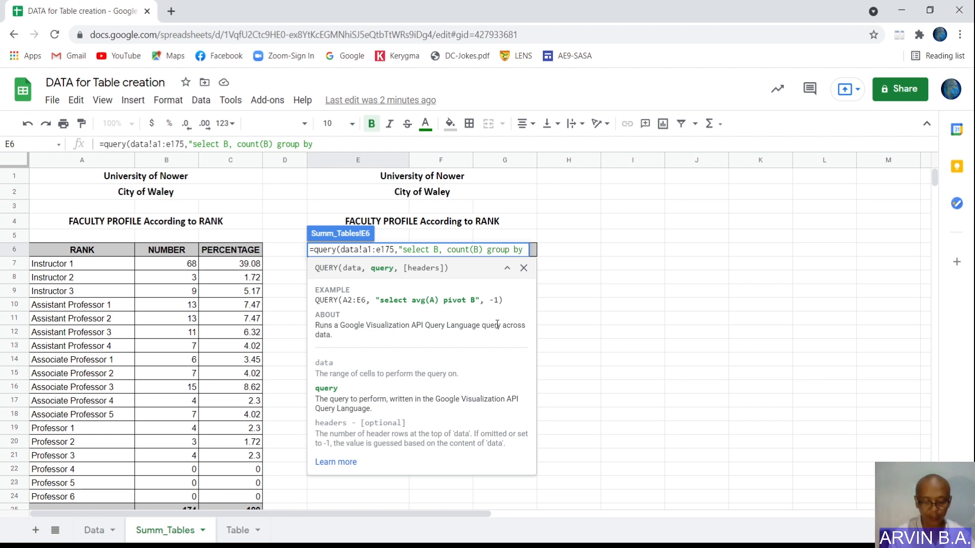
pyautogui.write(' B, ')
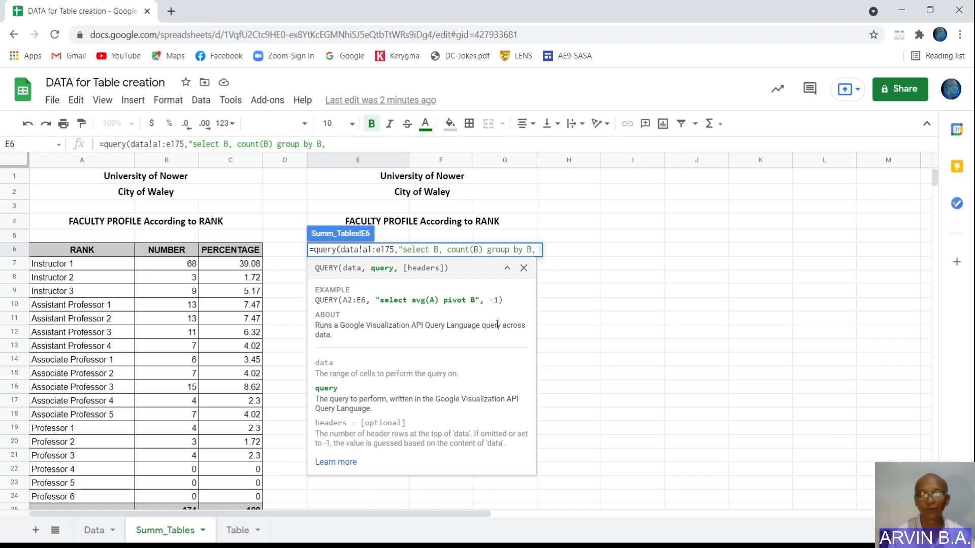
pyautogui.write('1')
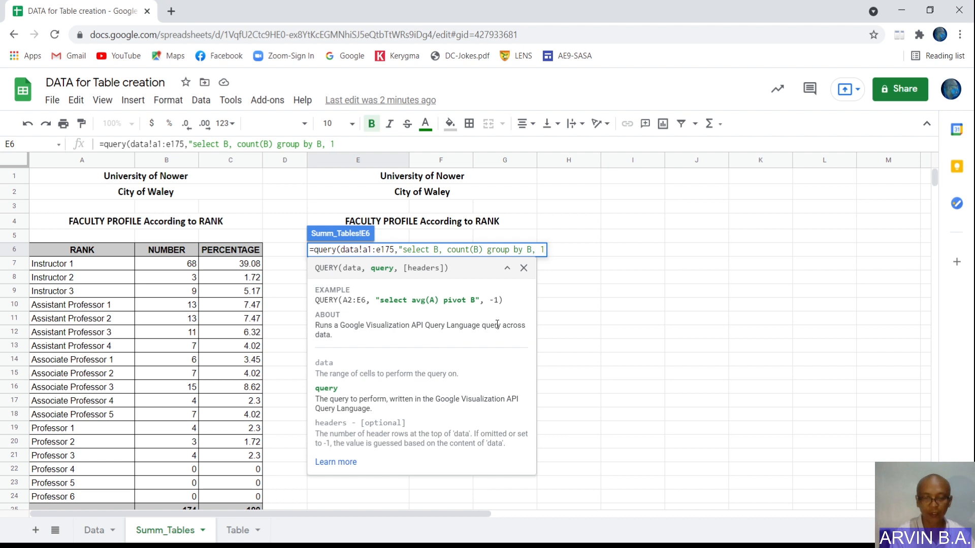
pyautogui.write(')')
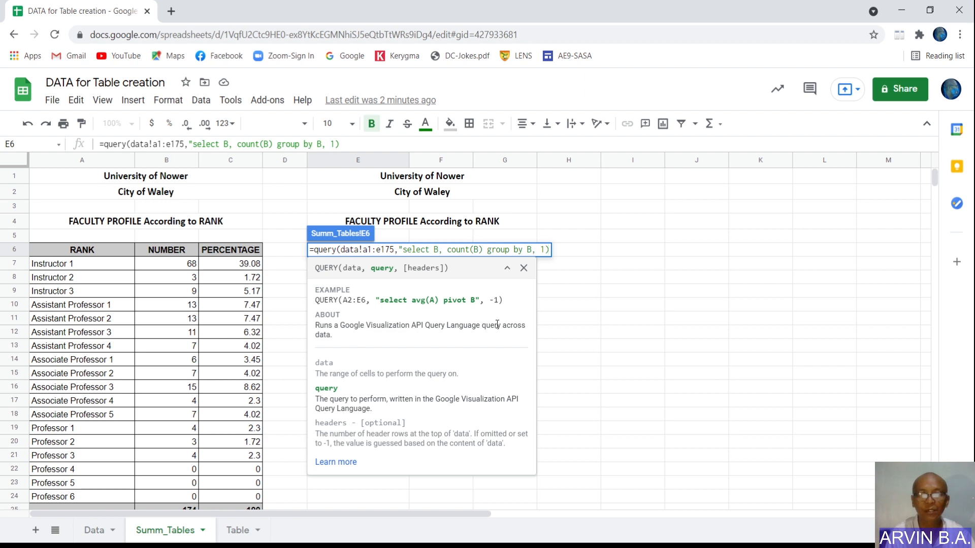
pyautogui.press('Return')
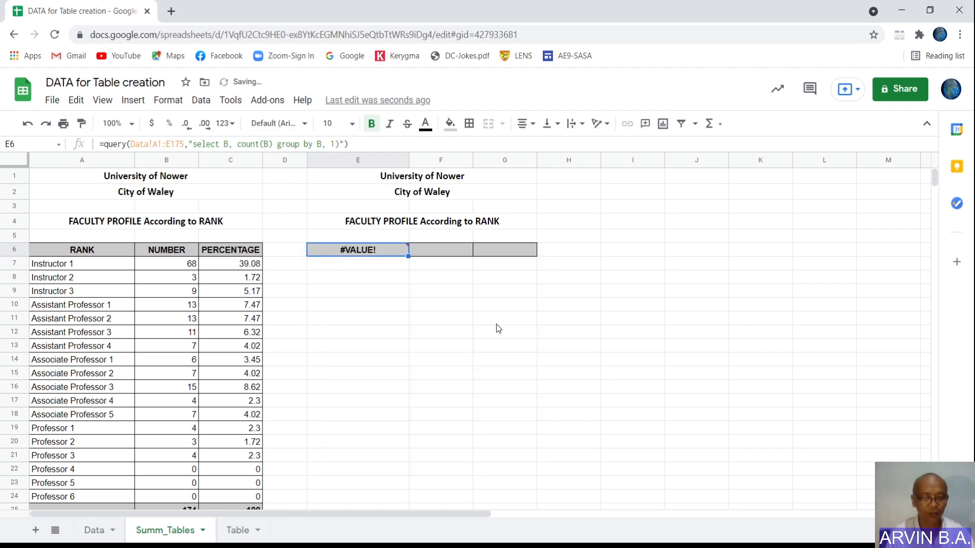
# Correct the formula in E6 to =query(Data!A1:E175,"select B, count(B) group by B", 1).
pyautogui.press('F2')
pyautogui.press('Left')
pyautogui.press('Left')
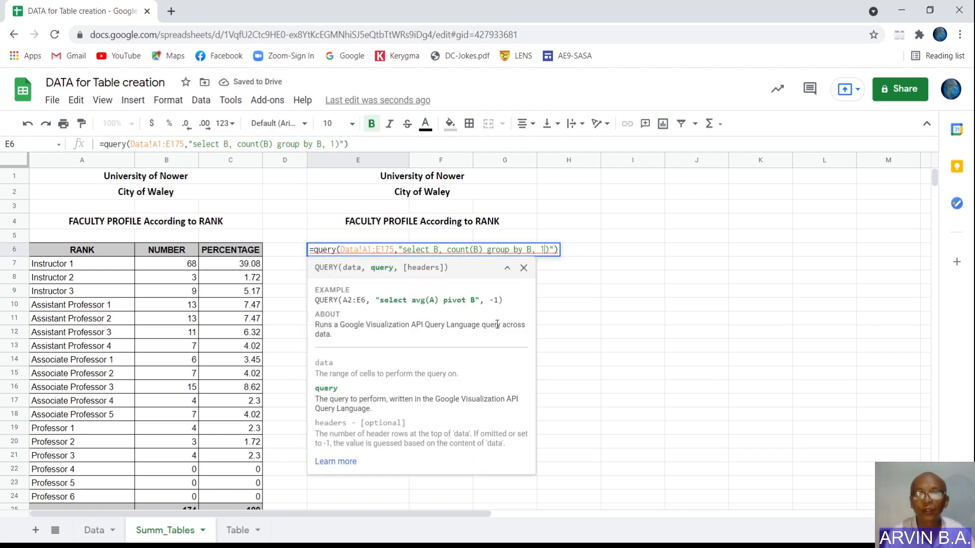
pyautogui.press('Right')
pyautogui.press('BackSpace')
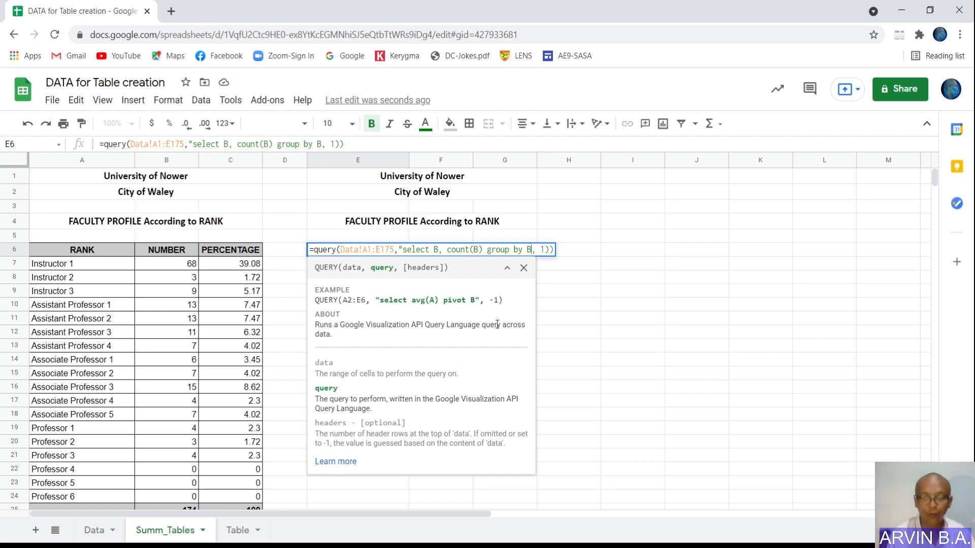
pyautogui.write('"')
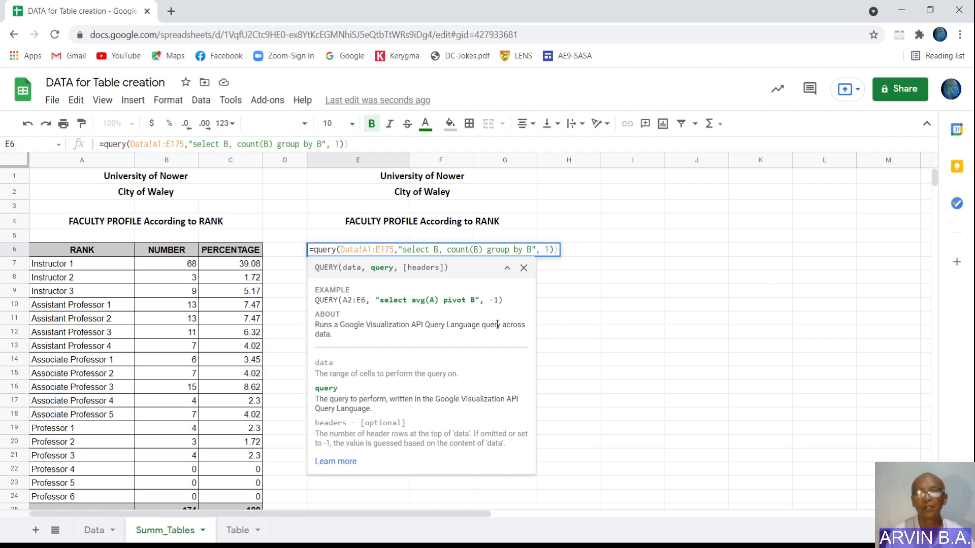
pyautogui.press('Right')
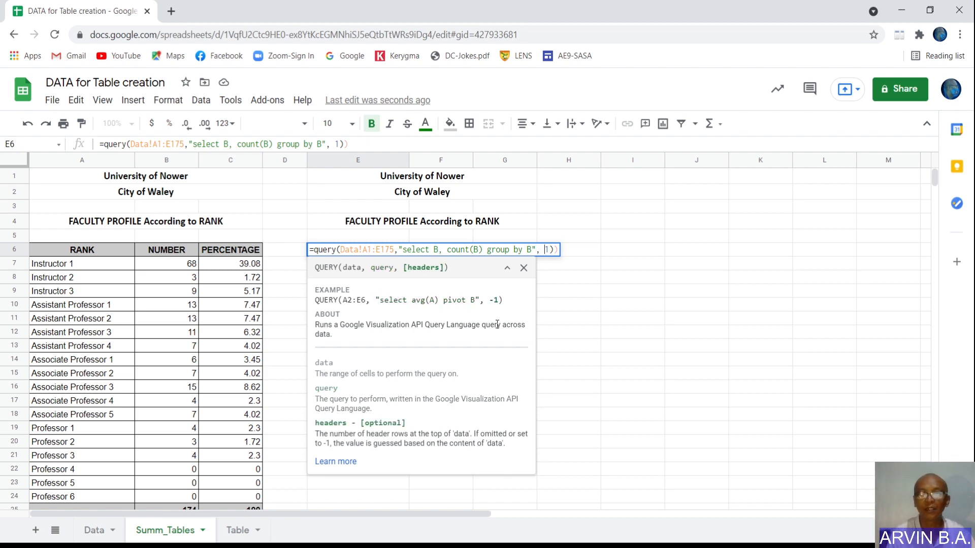
pyautogui.press('Return')
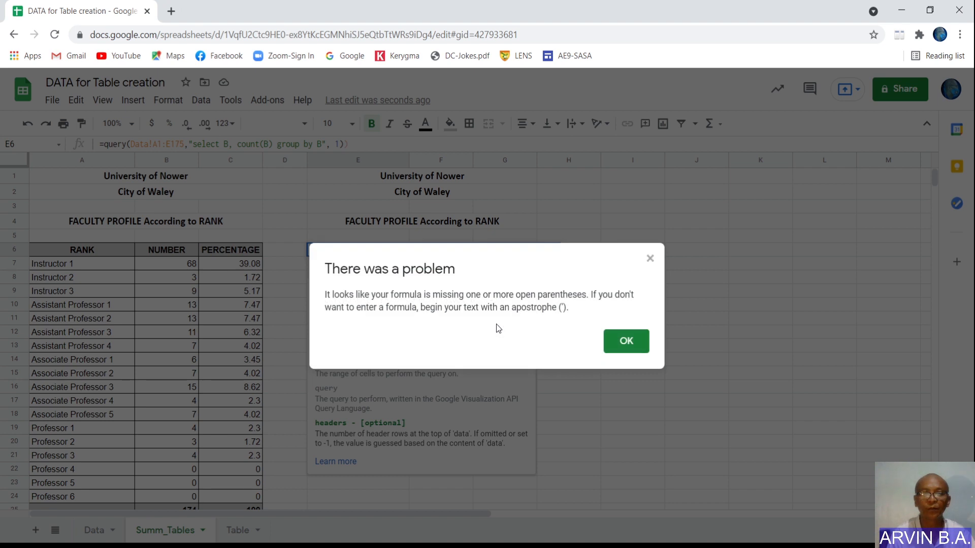
pyautogui.press('Return')
pyautogui.press('End')
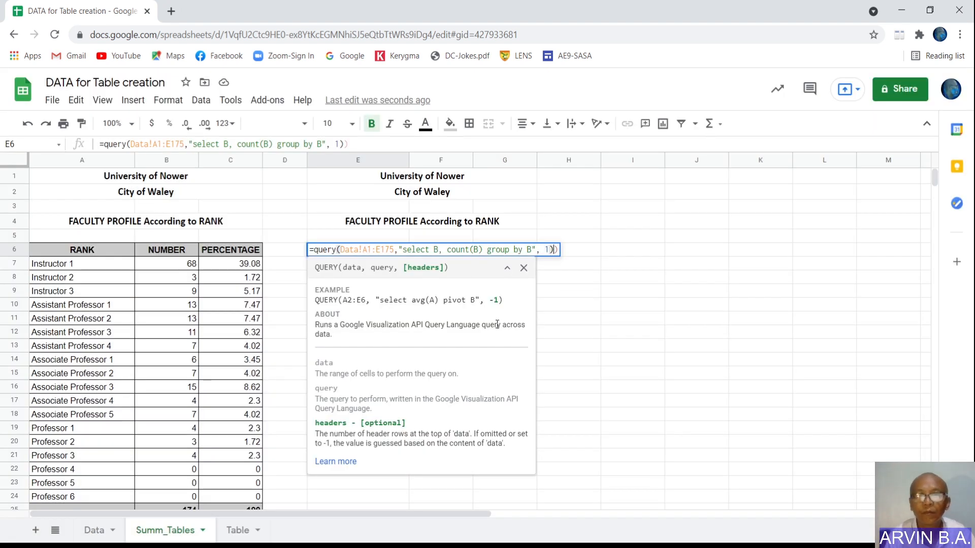
pyautogui.press('Return')
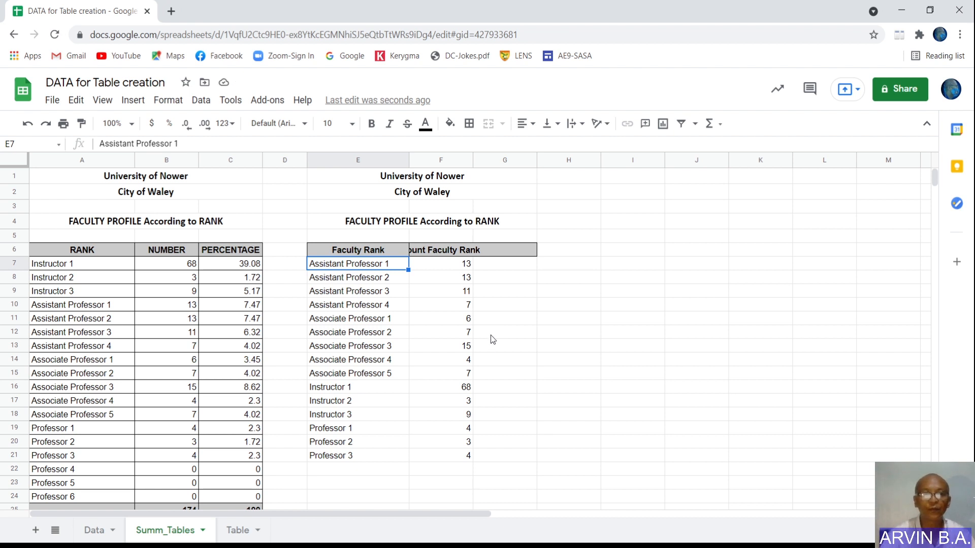
# Compare the COUNTIF formula in B8 with the QUERY output in E7 and the QUERY formula in E6.
pyautogui.click(159, 277)
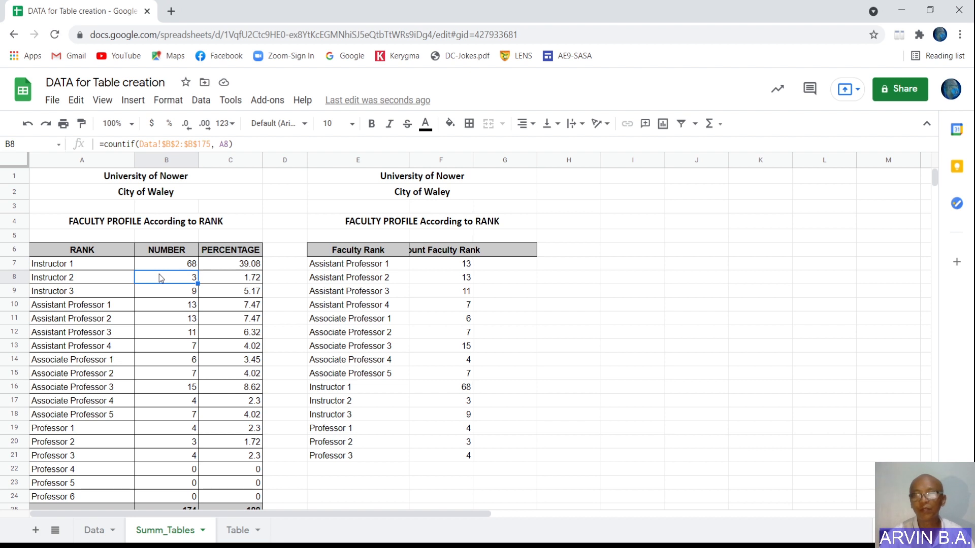
pyautogui.click(354, 268)
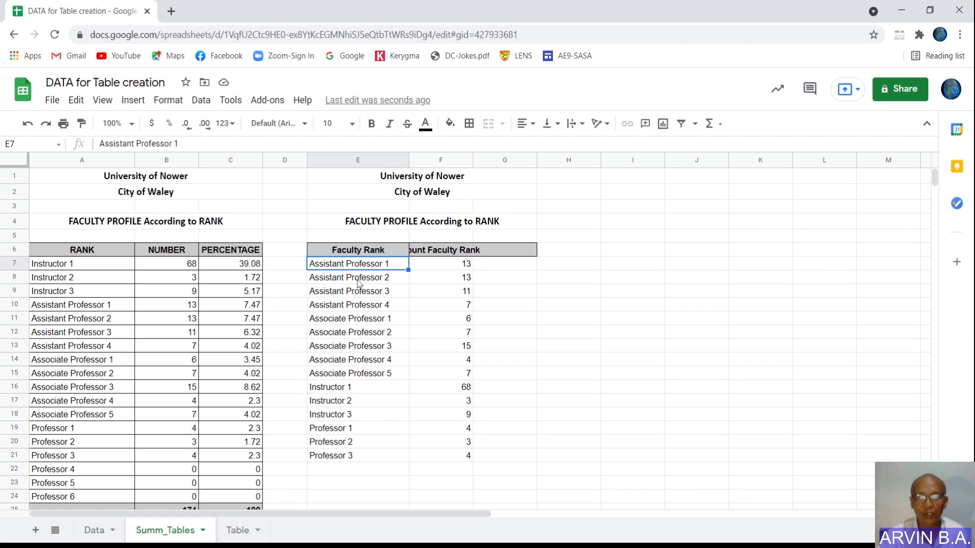
pyautogui.click(352, 254)
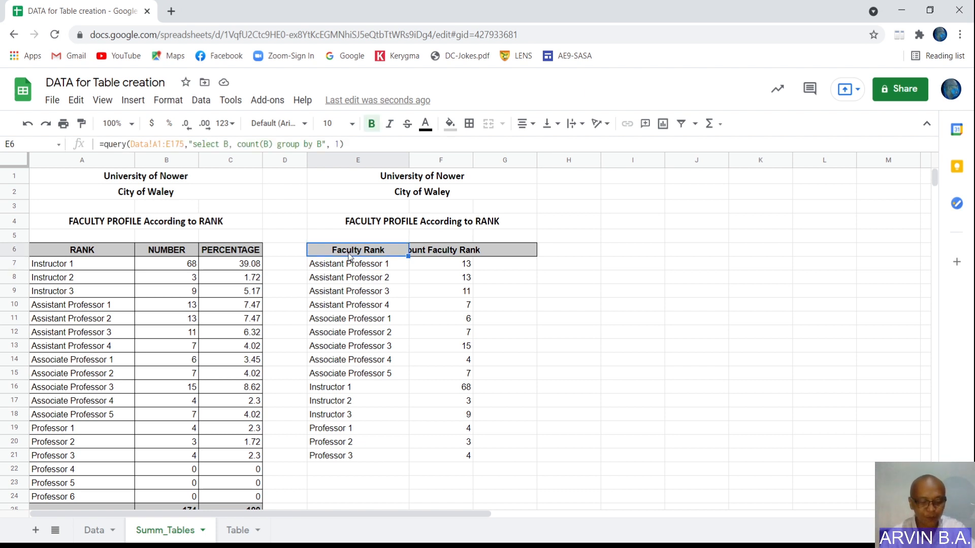
pyautogui.doubleClick(349, 252)
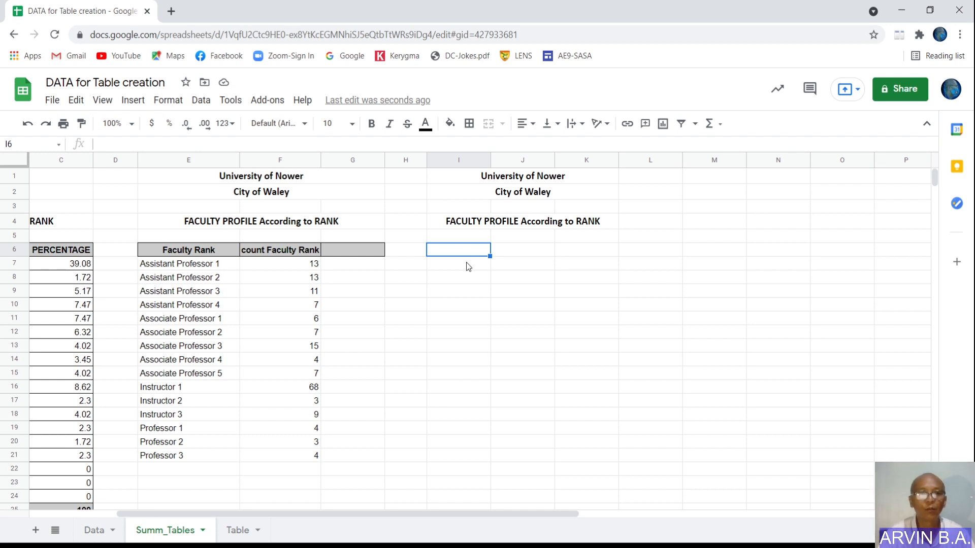
# Start creating a pivot table that uses Data!A1:E175 as its data range.
pyautogui.click(201, 100)
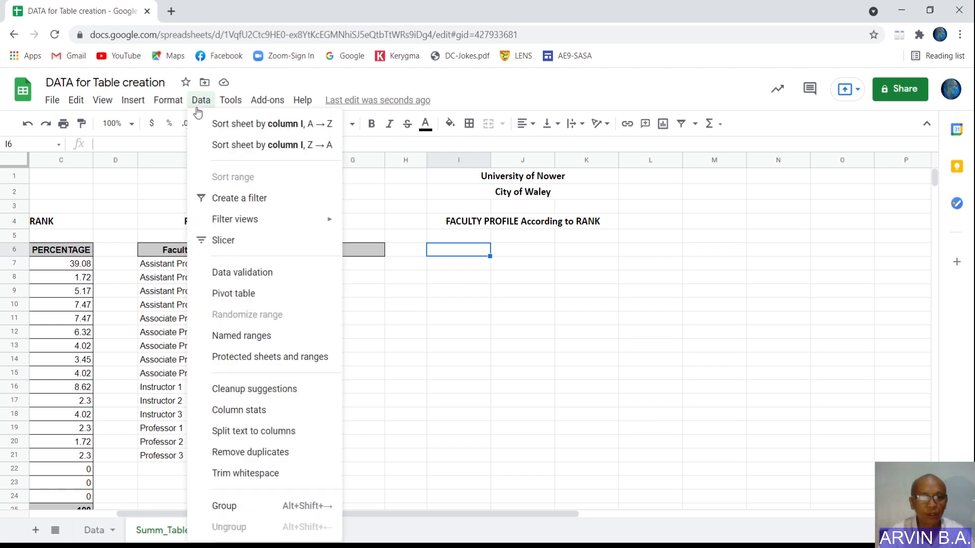
pyautogui.click(241, 294)
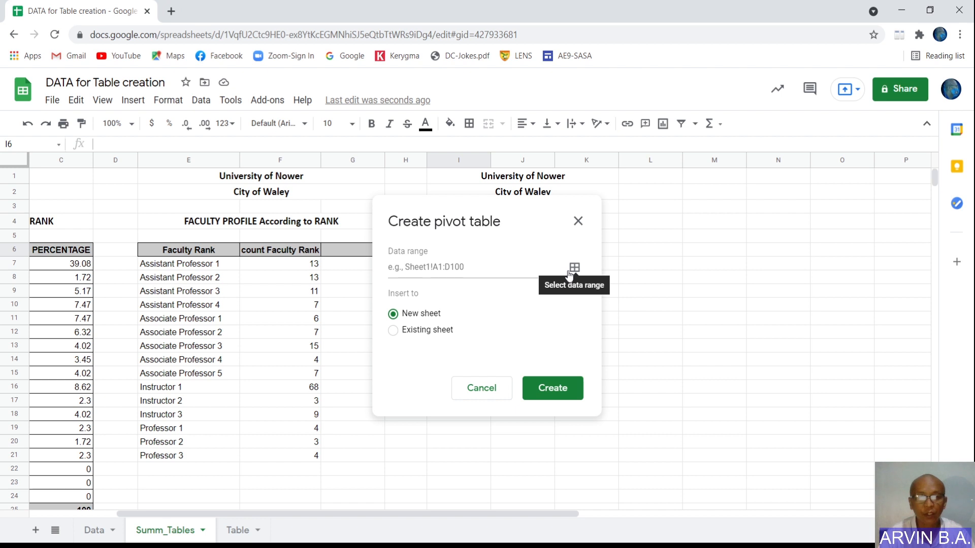
pyautogui.click(415, 268)
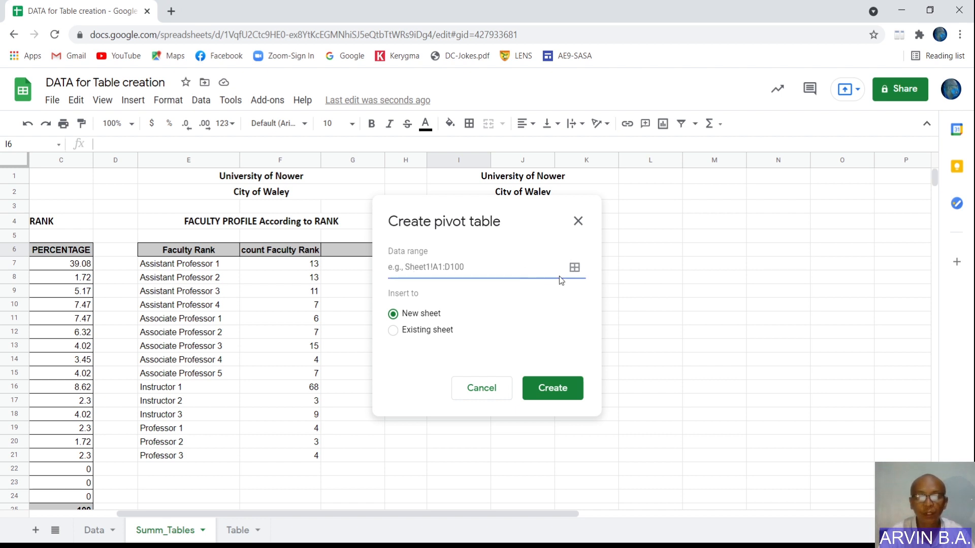
pyautogui.click(574, 269)
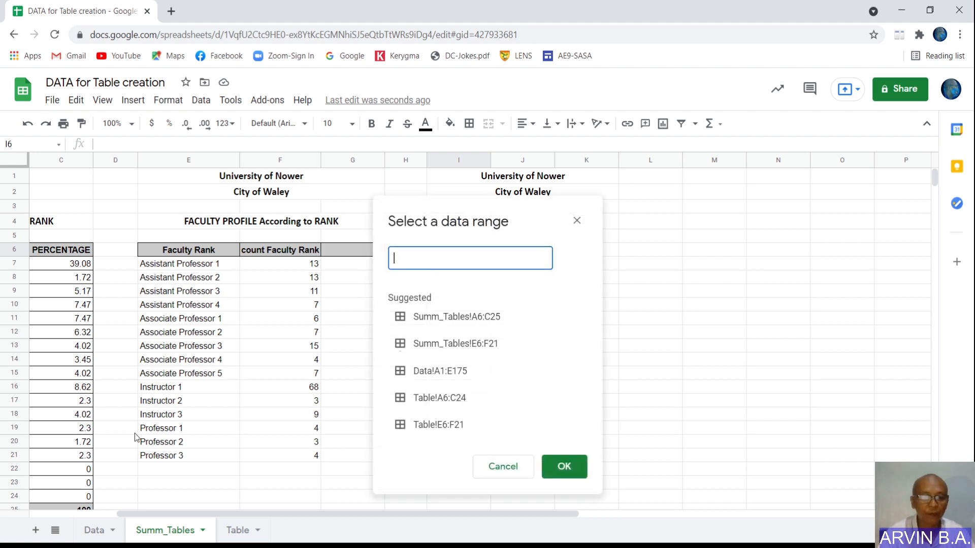
pyautogui.click(94, 530)
pyautogui.scroll(10, 179, 205)
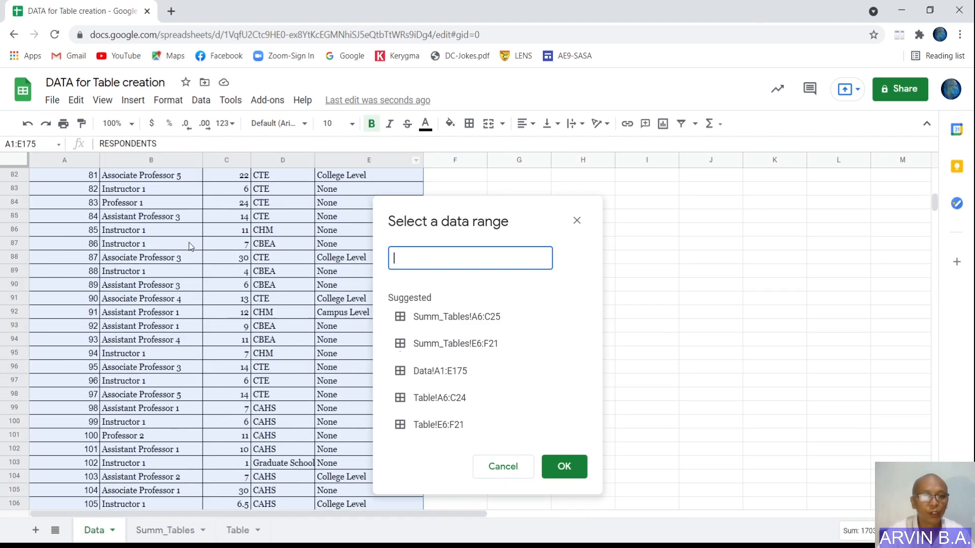
pyautogui.scroll(10, 178, 206)
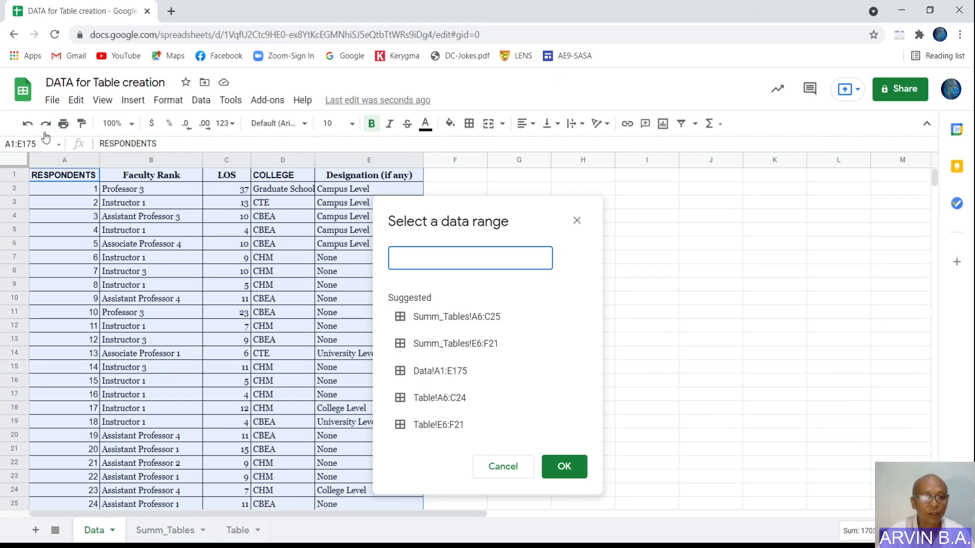
pyautogui.click(71, 178)
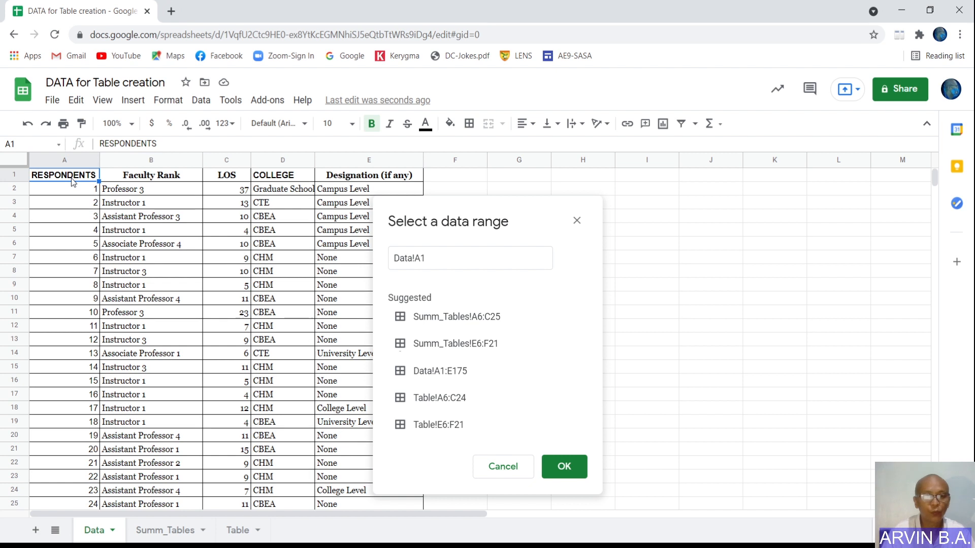
pyautogui.hotkey('ctrl', 'shift', 'Right')
pyautogui.hotkey('ctrl', 'shift', 'Down')
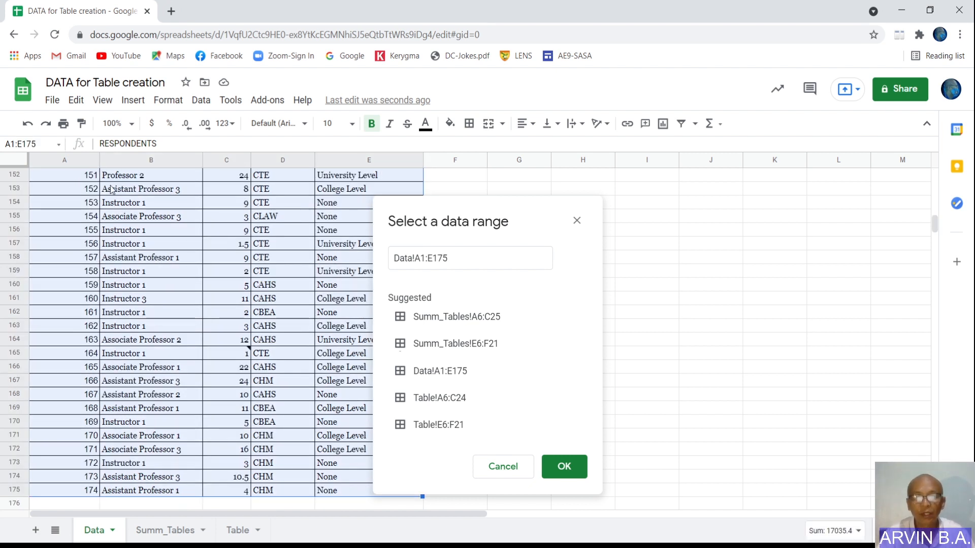
pyautogui.click(564, 466)
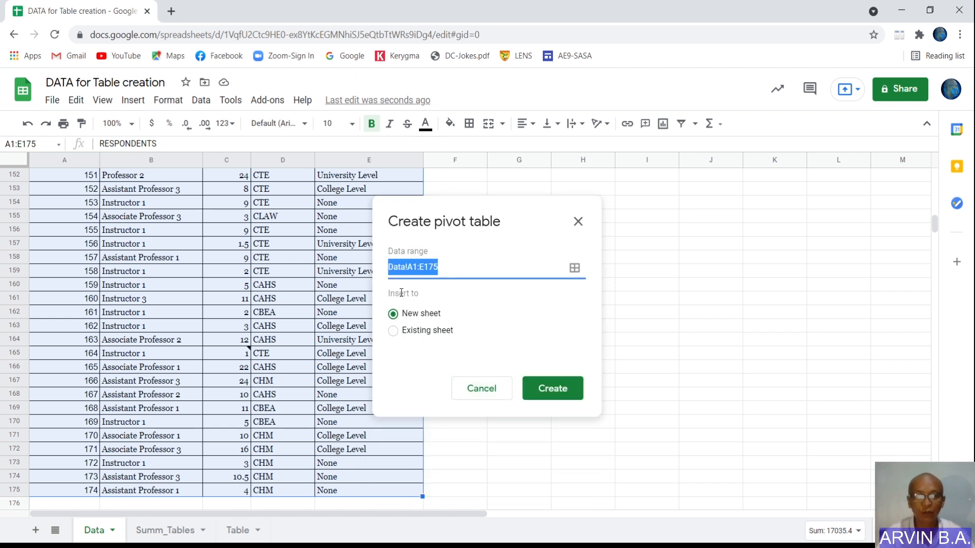
# Insert the pivot table into the existing Summ_Tables sheet at cell I6 and create it.
pyautogui.click(397, 333)
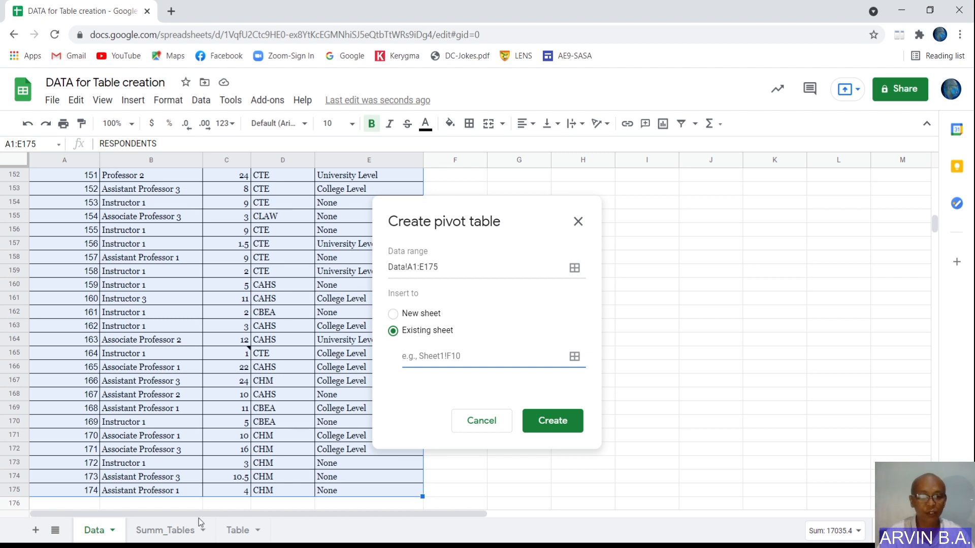
pyautogui.click(169, 532)
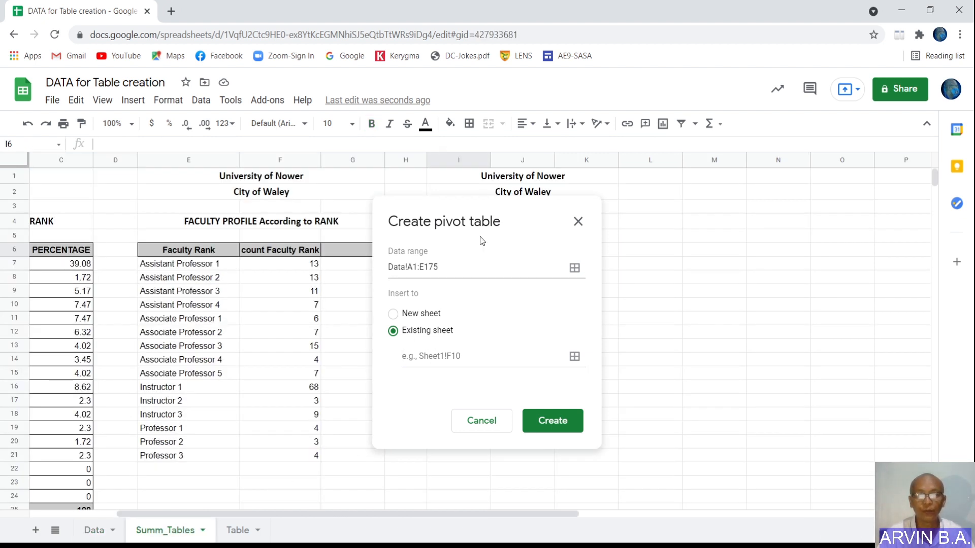
pyautogui.moveTo(516, 213); pyautogui.dragTo(301, 134)
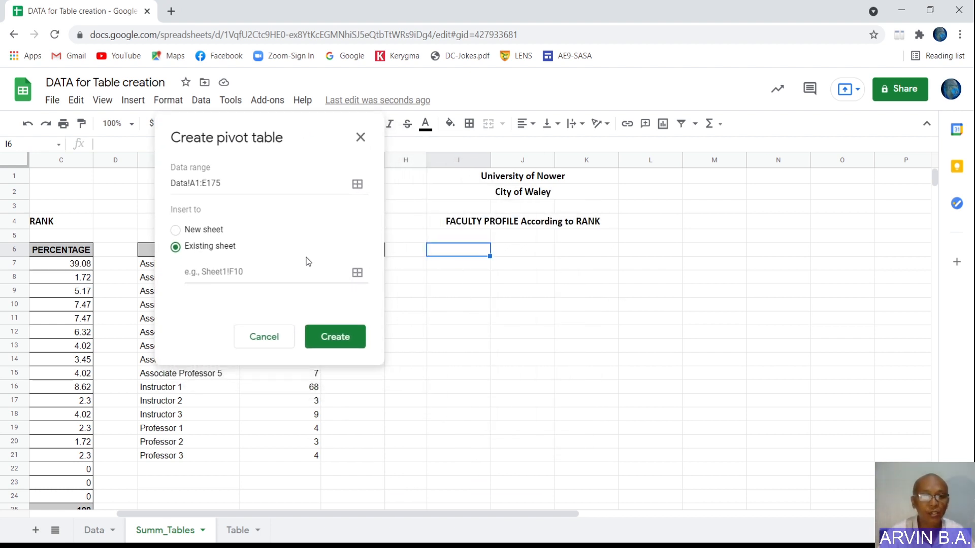
pyautogui.click(216, 275)
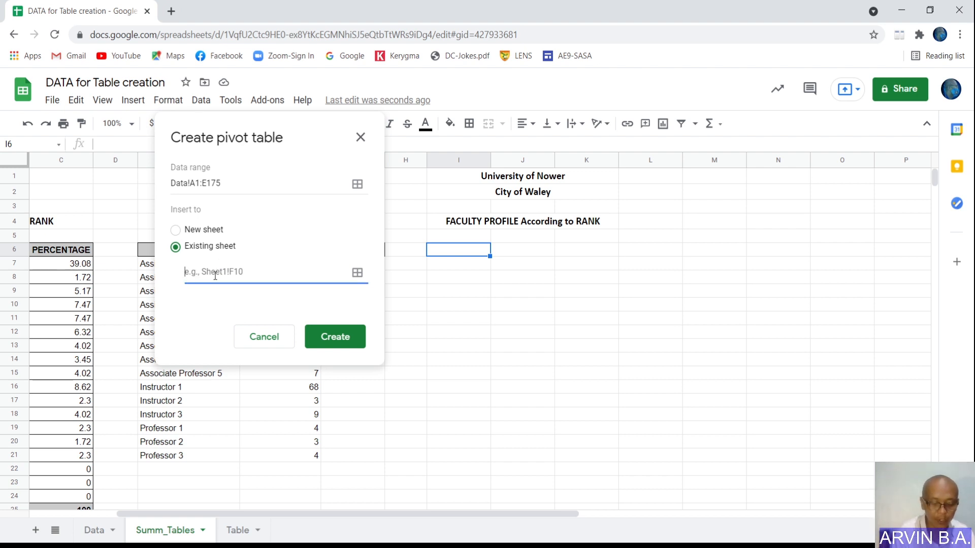
pyautogui.write('I')
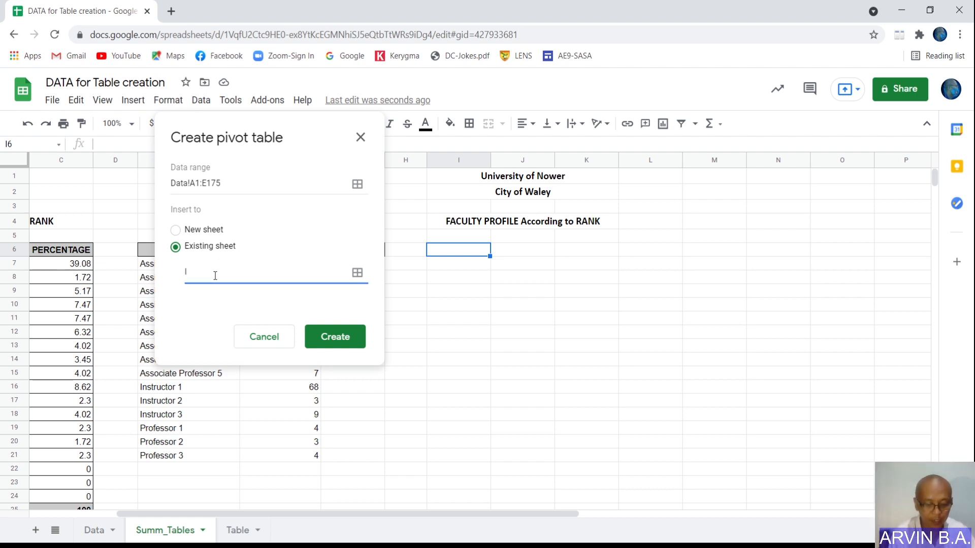
pyautogui.write('6')
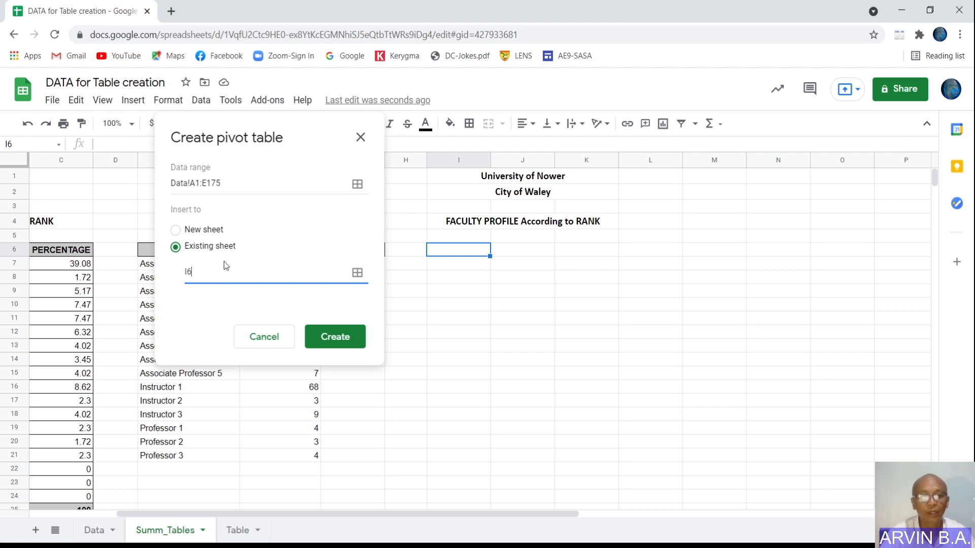
pyautogui.click(326, 336)
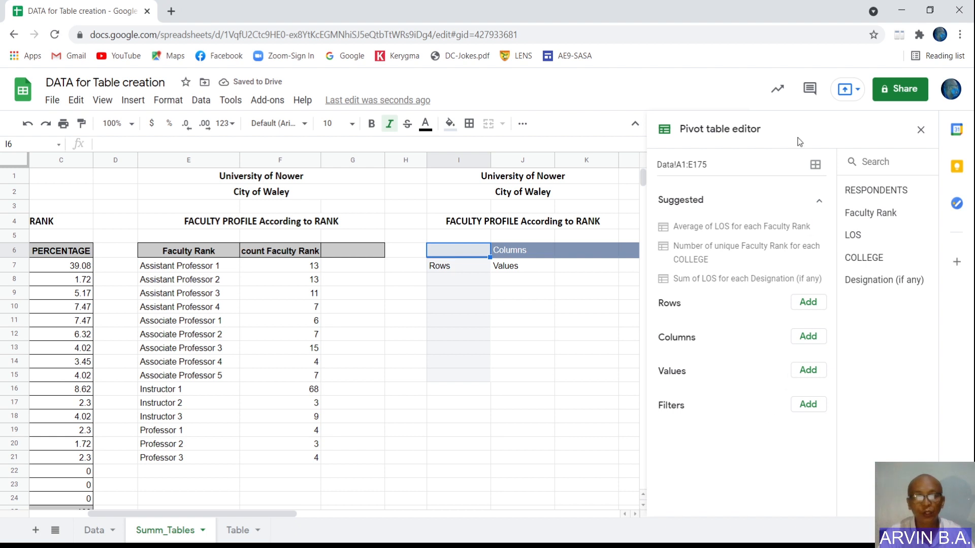
# Add Faculty Rank to the pivot table as rows and as values summarized by COUNTA.
pyautogui.click(808, 304)
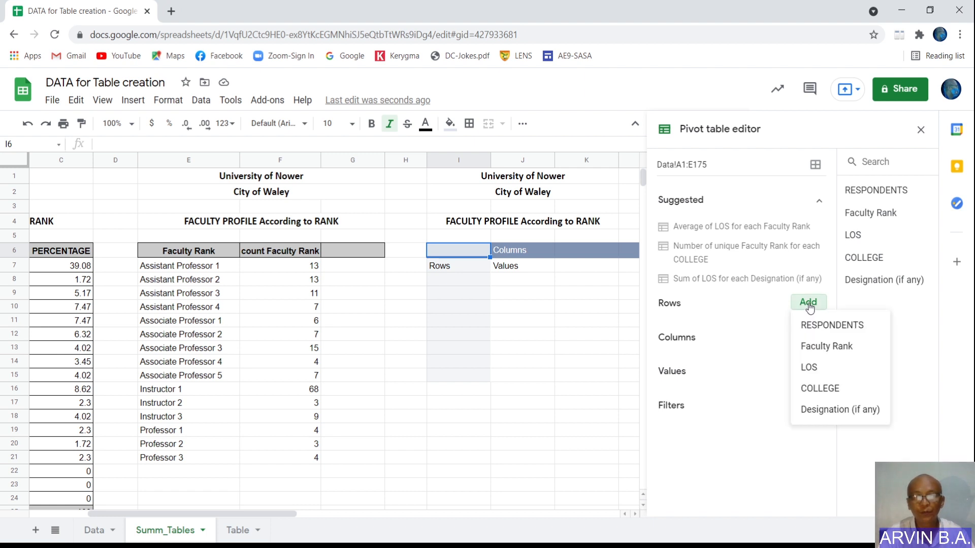
pyautogui.click(823, 349)
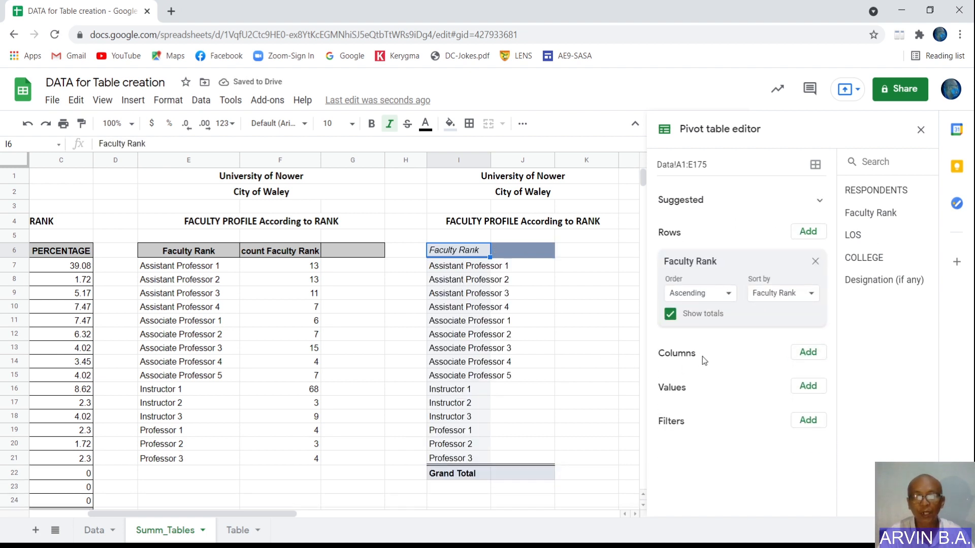
pyautogui.click(813, 390)
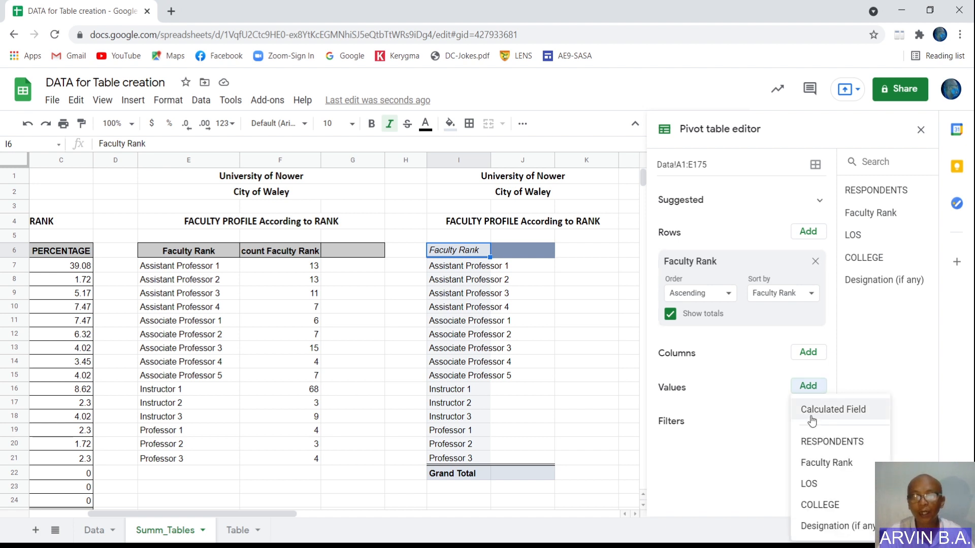
pyautogui.click(814, 465)
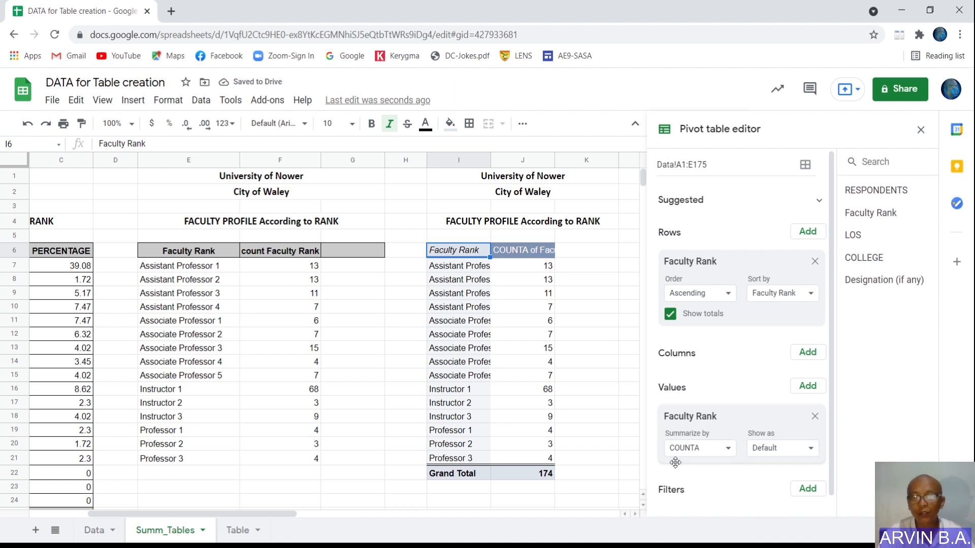
pyautogui.click(728, 449)
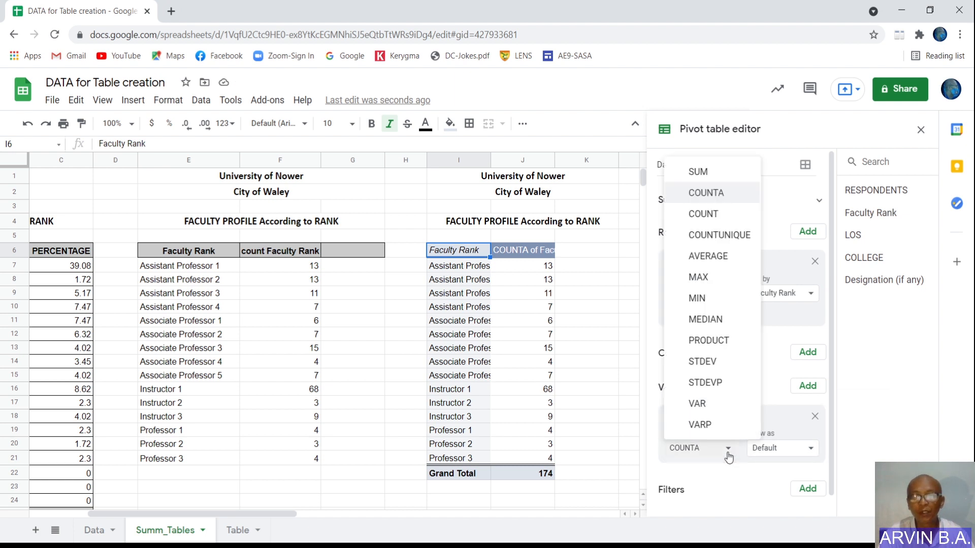
pyautogui.click(722, 195)
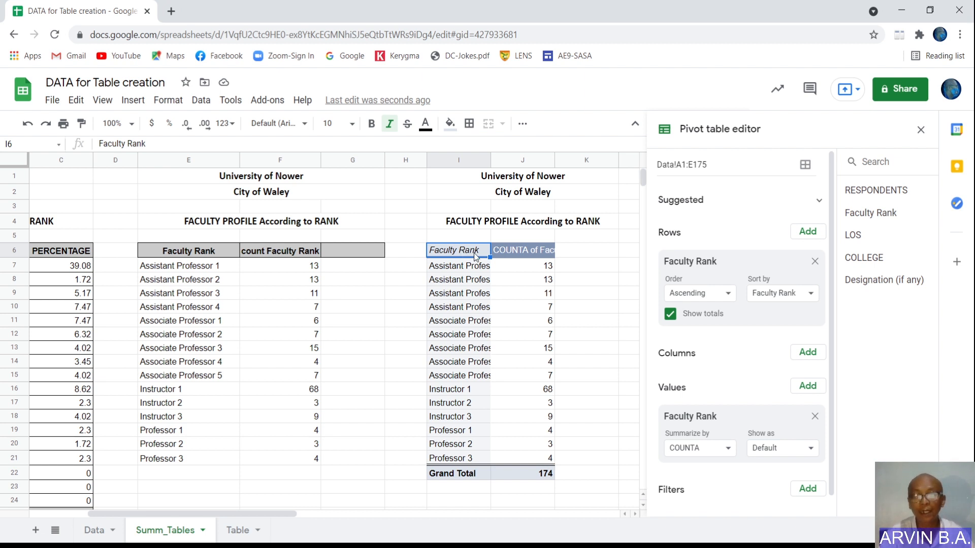
# Add COLLEGE as the column field of the pivot table.
pyautogui.click(808, 353)
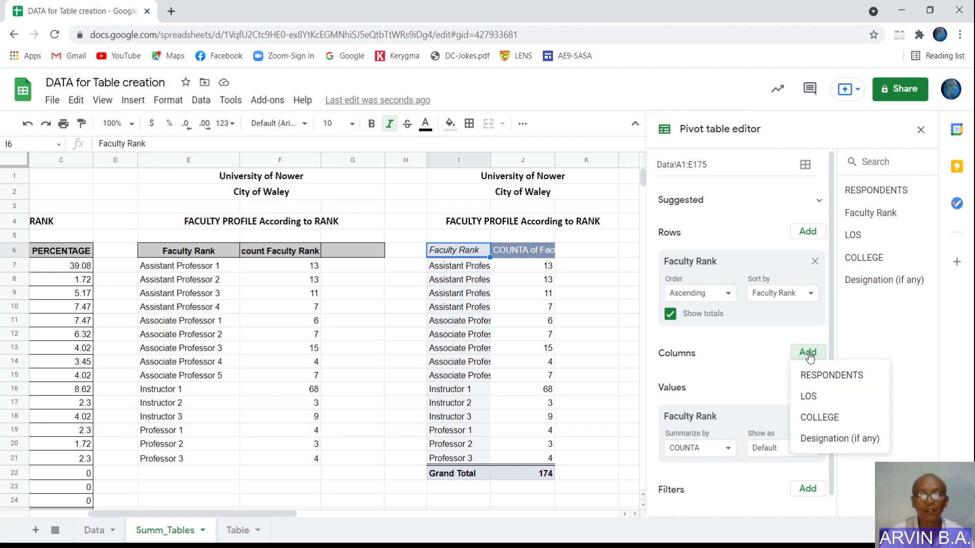
pyautogui.click(830, 419)
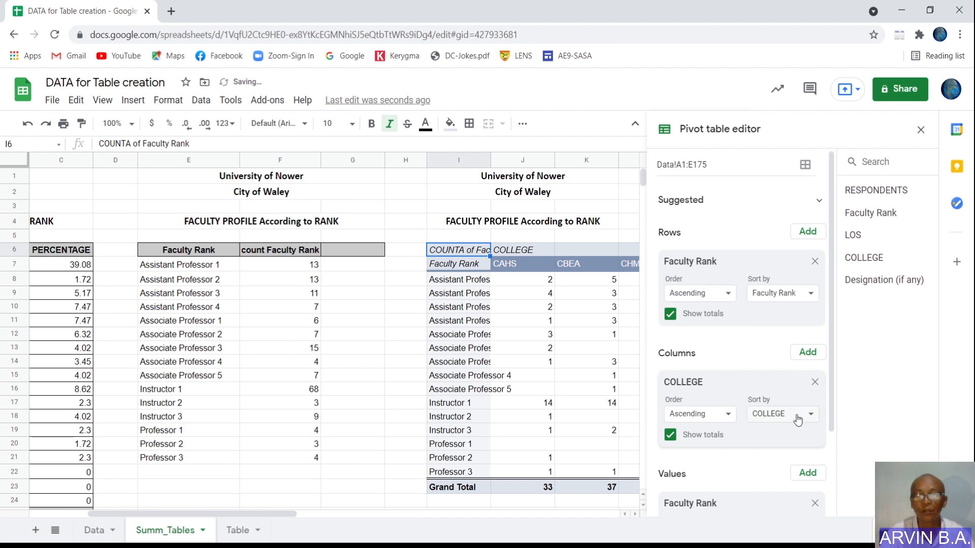
# Examine the pivot table's faculty rank counts across the college columns through to the Grand Total column.
pyautogui.click(922, 131)
pyautogui.click(711, 380)
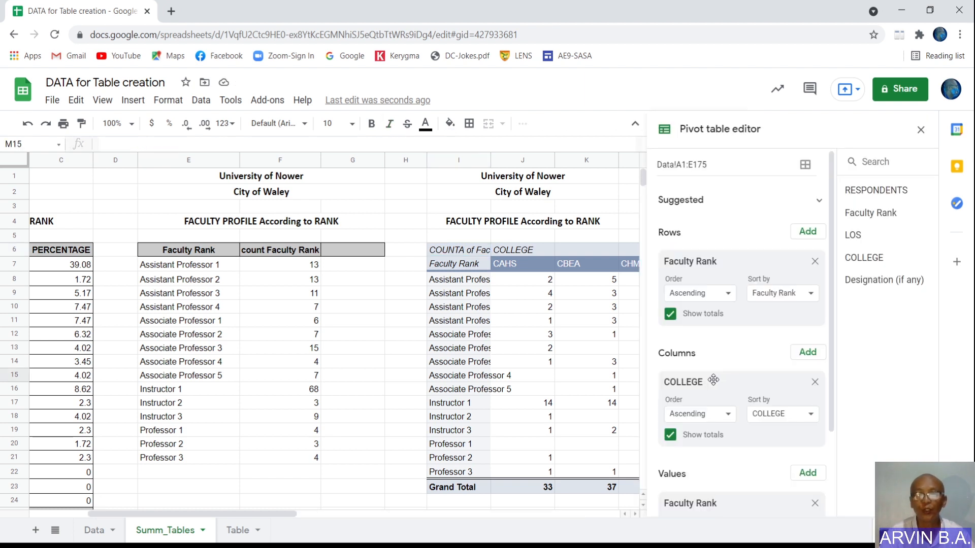
pyautogui.click(535, 323)
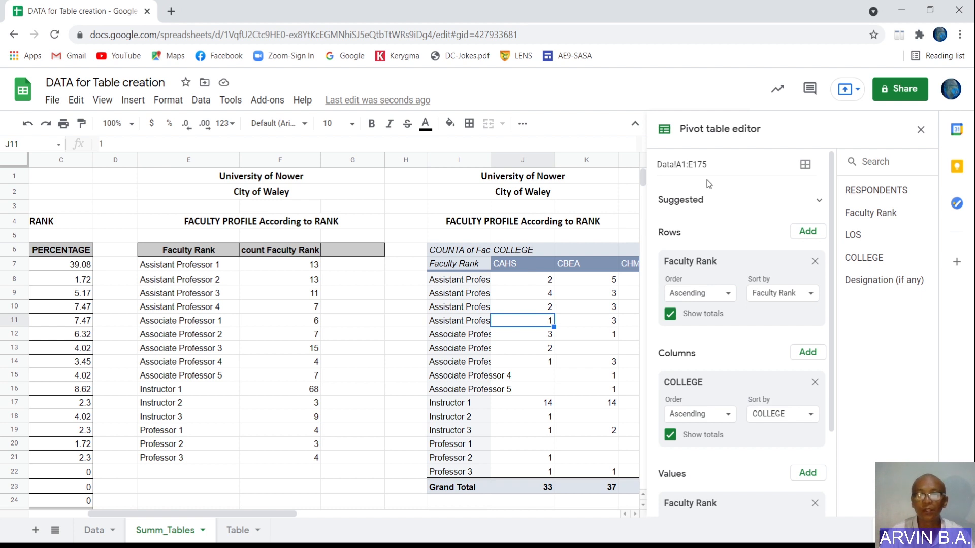
pyautogui.click(920, 130)
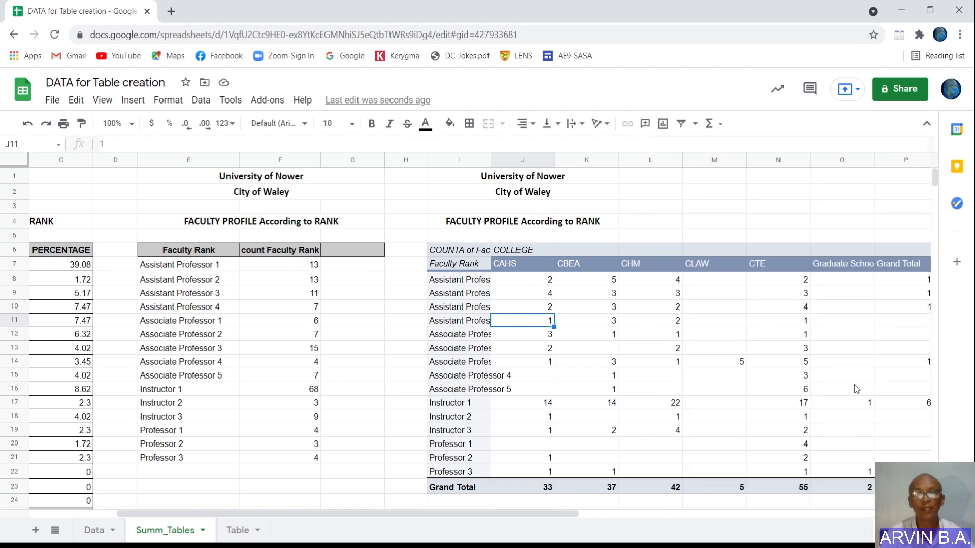
pyautogui.click(398, 382)
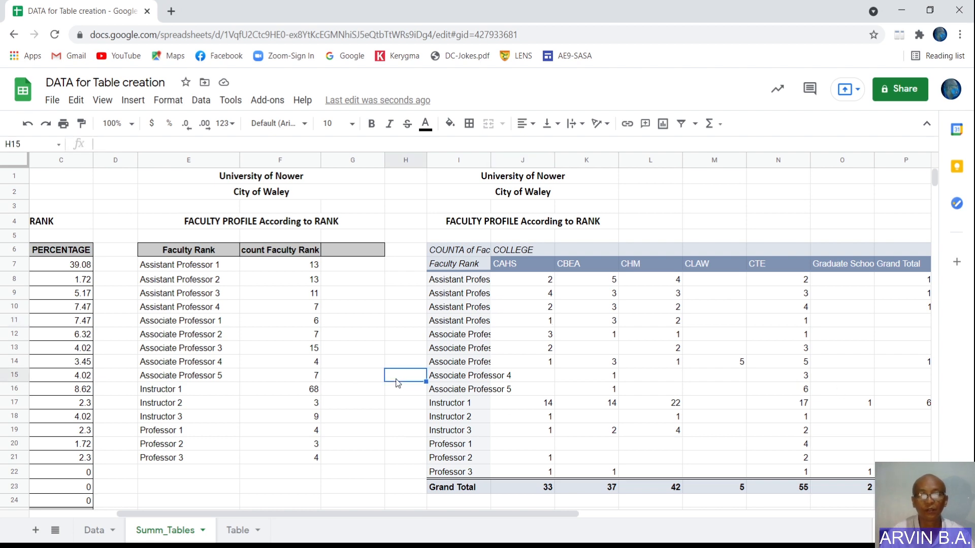
pyautogui.press('Right')
pyautogui.press('Right')
pyautogui.press('Right')
pyautogui.press('Right')
pyautogui.press('Right')
pyautogui.press('Right')
pyautogui.press('Right')
pyautogui.press('Right')
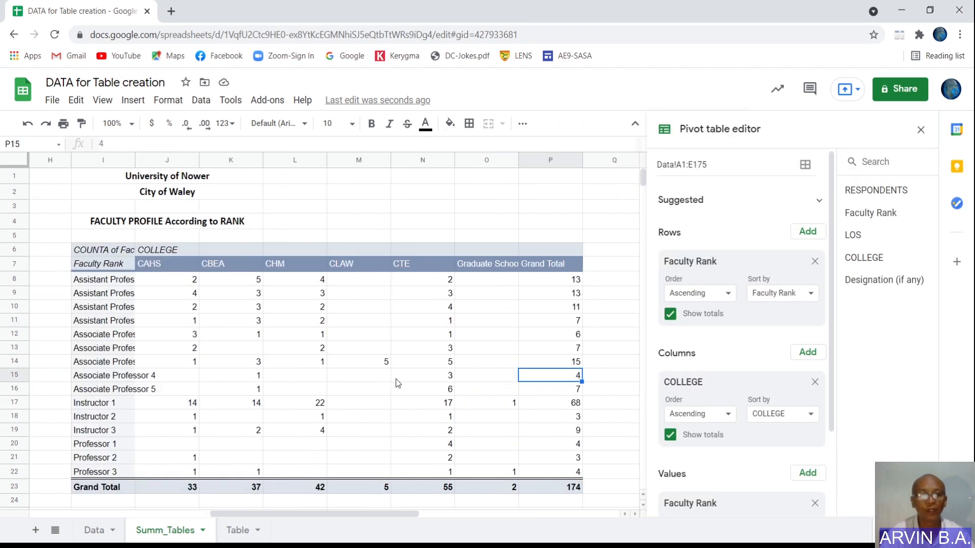
# Examine the empty Table 2 length-of-service table on Summ_Tables and its class limits in I30:I35.
pyautogui.hotkey('ctrl', 'shift', 'pageup')
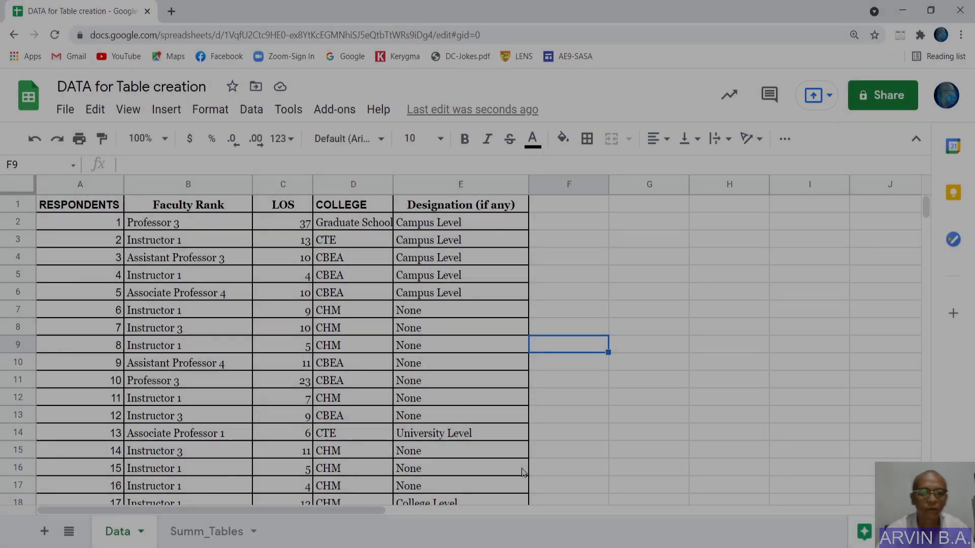
pyautogui.hotkey('ctrl', '+')
pyautogui.hotkey('ctrl', '+')
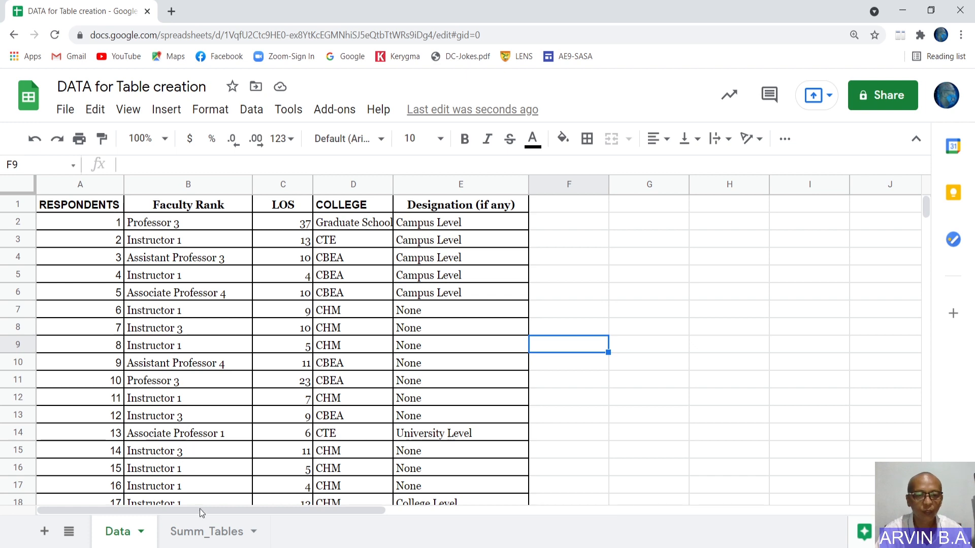
pyautogui.click(209, 534)
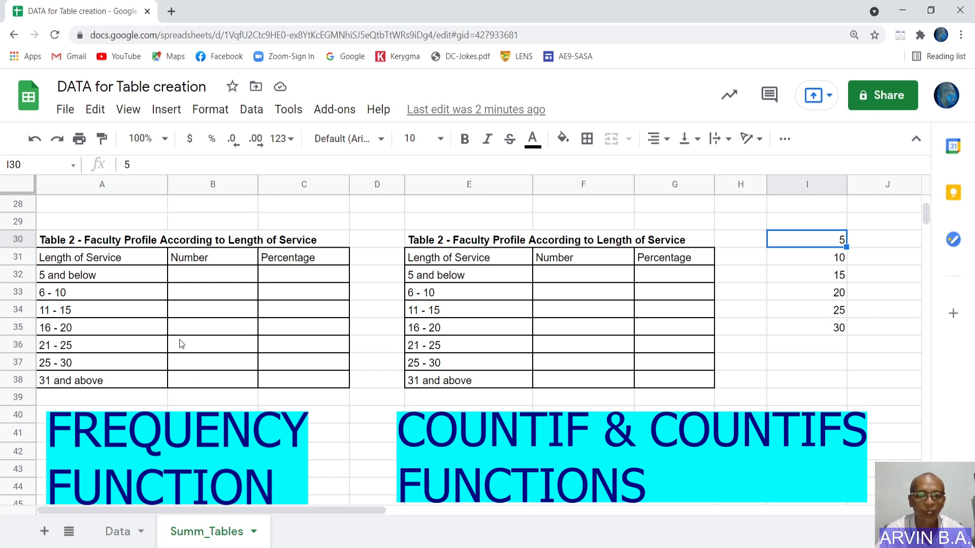
pyautogui.click(184, 275)
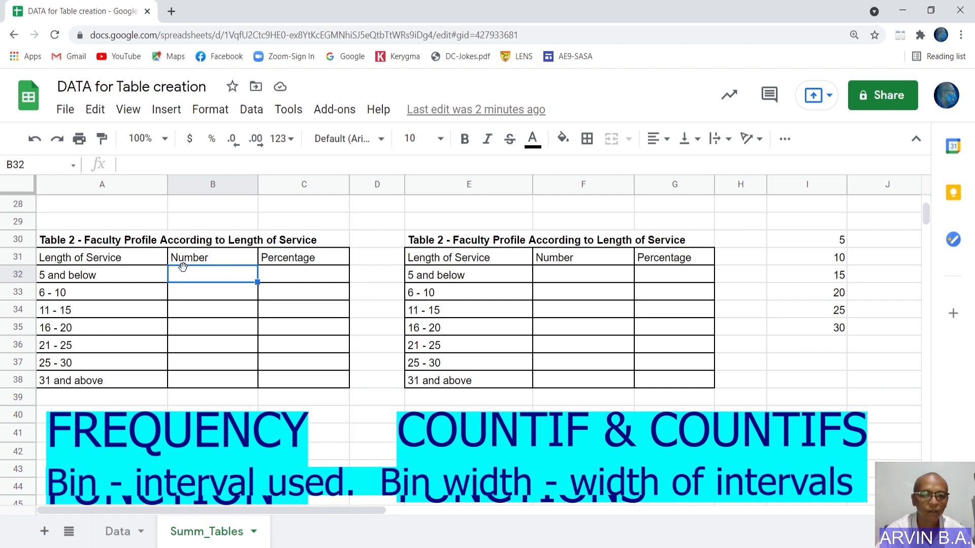
pyautogui.click(805, 244)
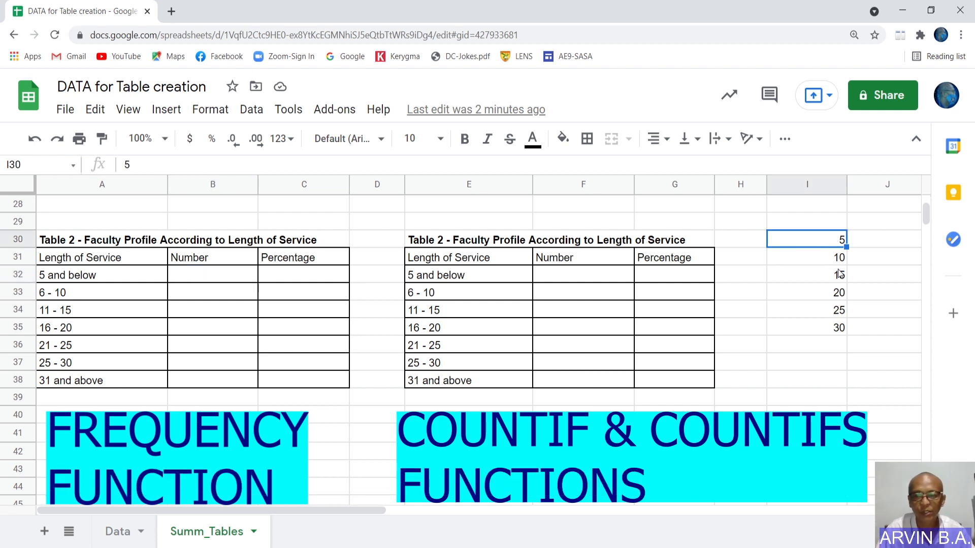
pyautogui.press('Down')
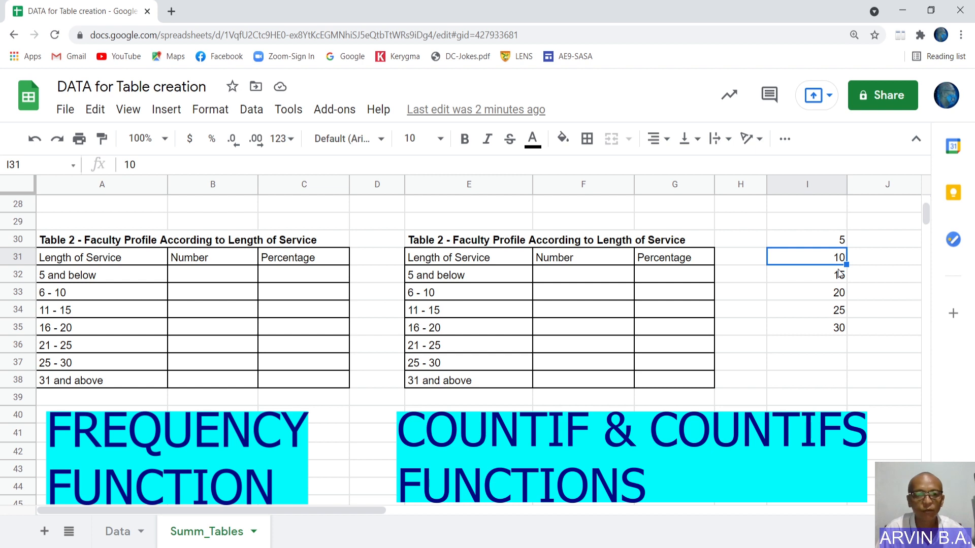
pyautogui.press('Down')
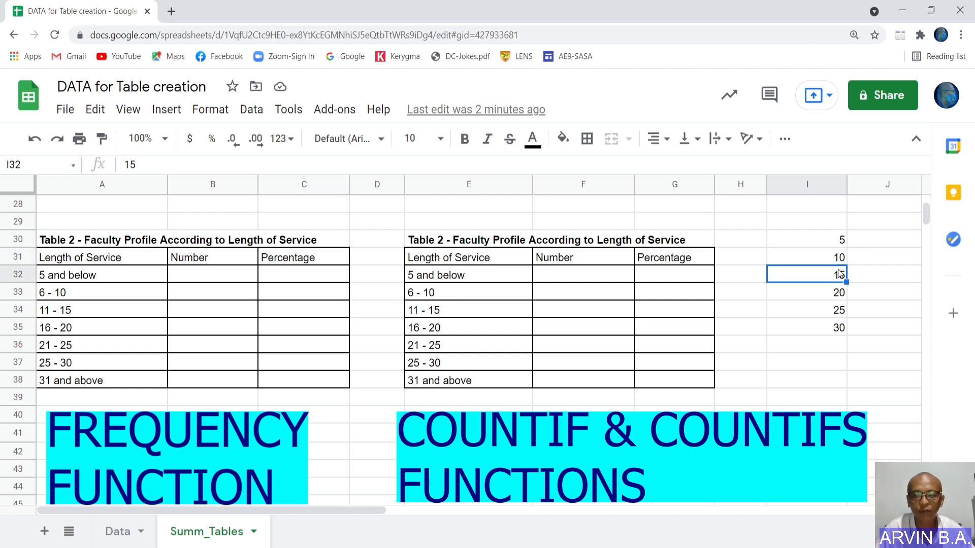
pyautogui.press('Down')
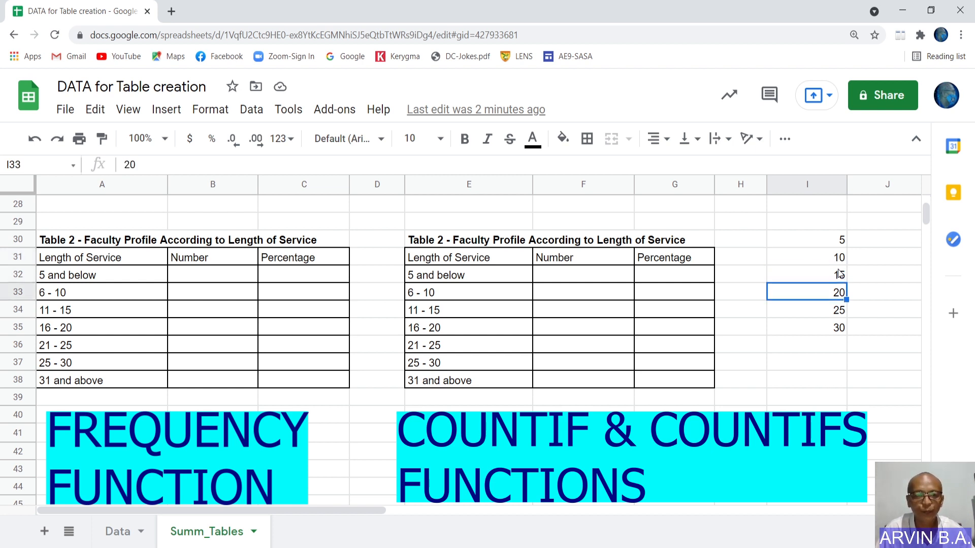
pyautogui.press('Down')
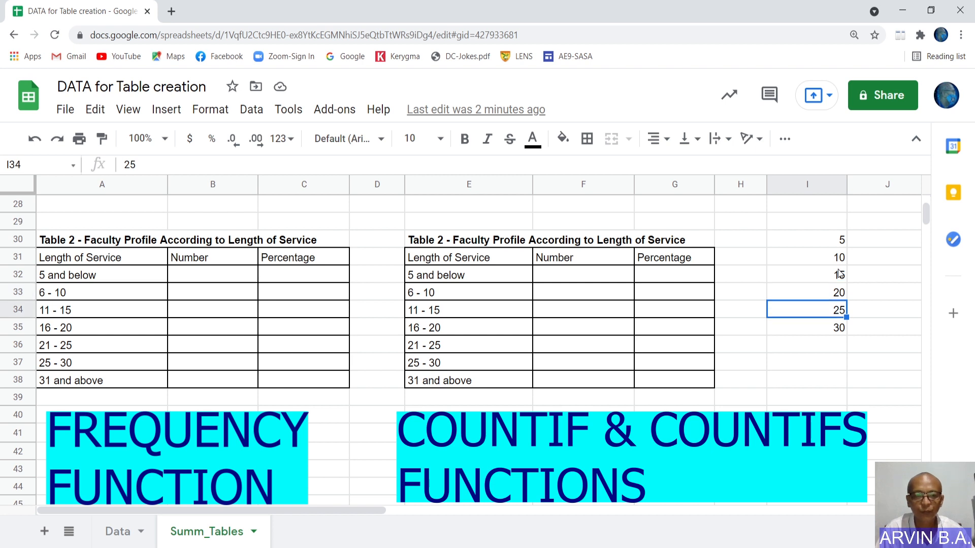
pyautogui.press('Down')
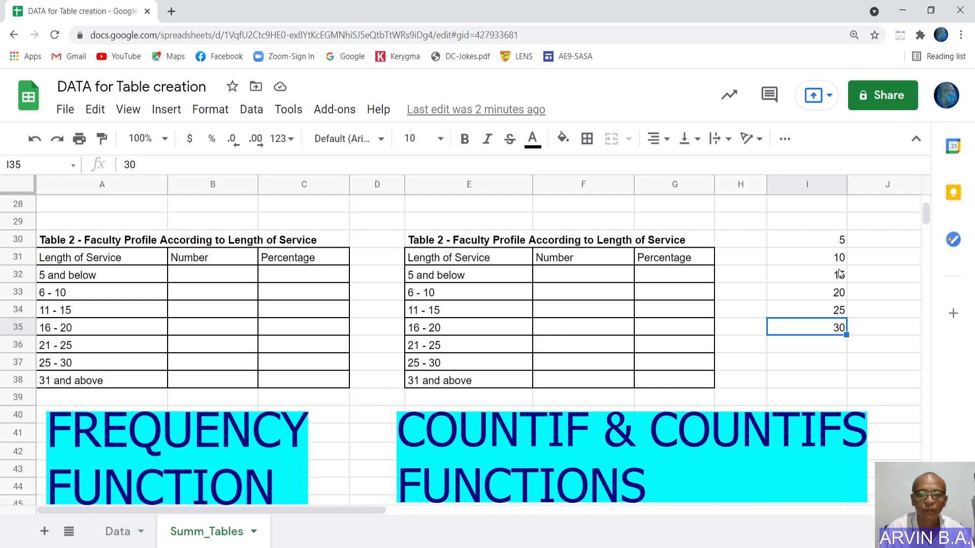
pyautogui.moveTo(817, 239); pyautogui.dragTo(827, 328)
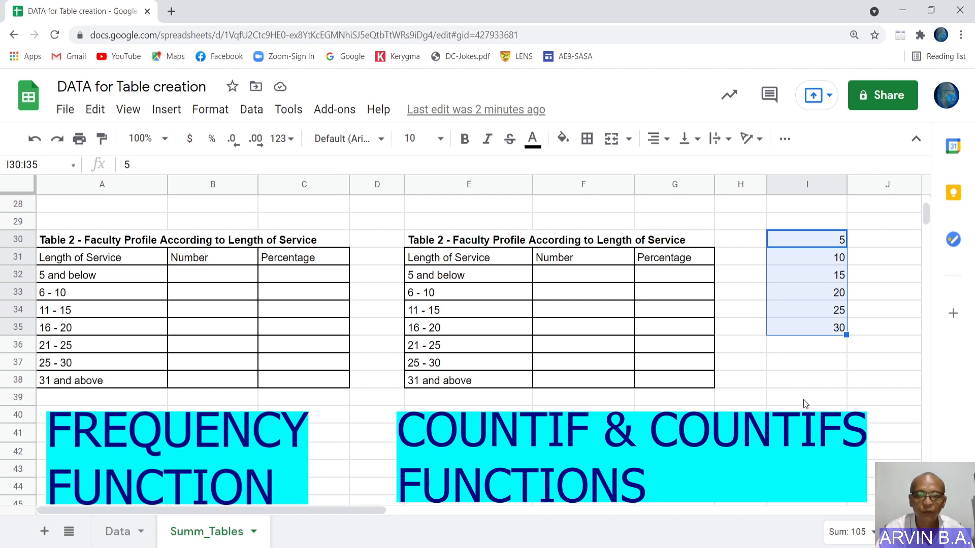
# Start a FREQUENCY formula in B32 of Summ_Tables with the LOS values Data!C2:C175 as its data.
pyautogui.click(184, 274)
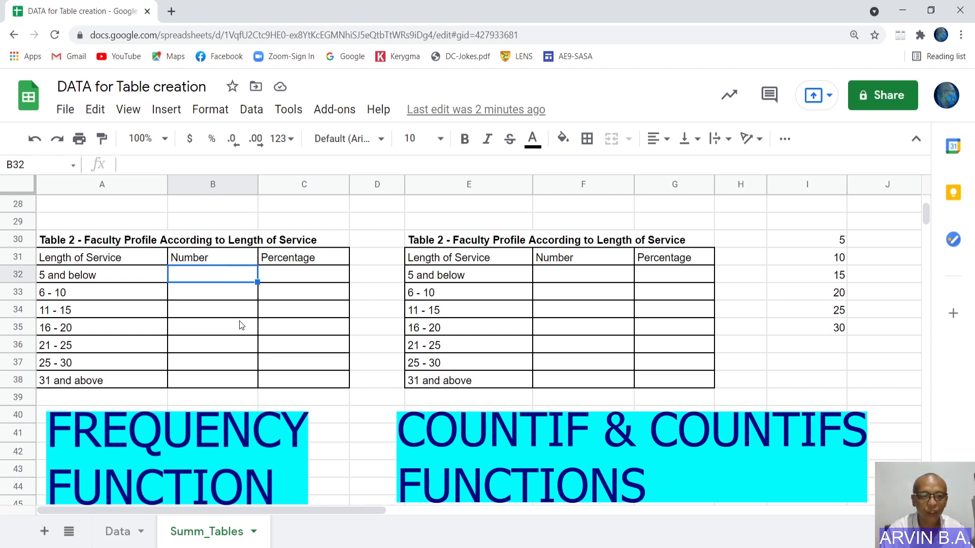
pyautogui.write('=f')
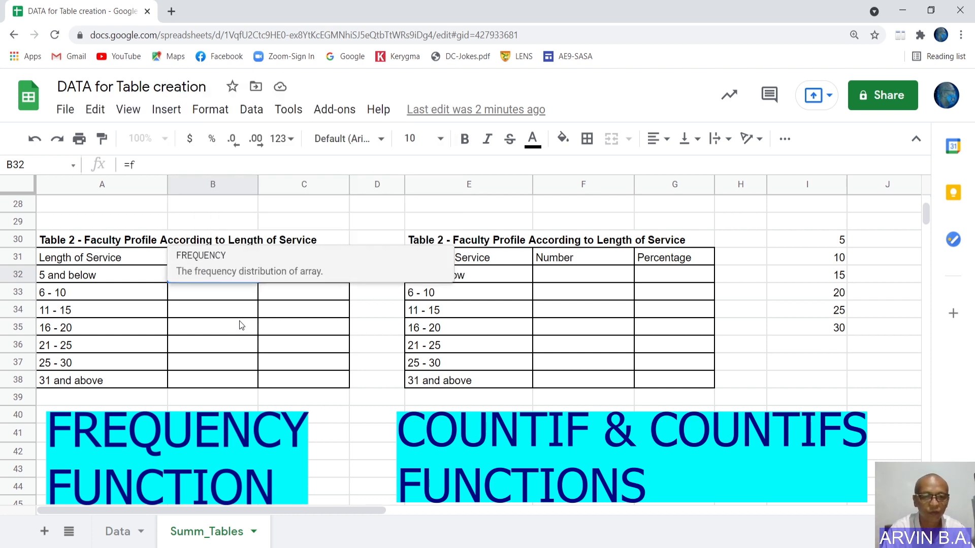
pyautogui.write('requenct')
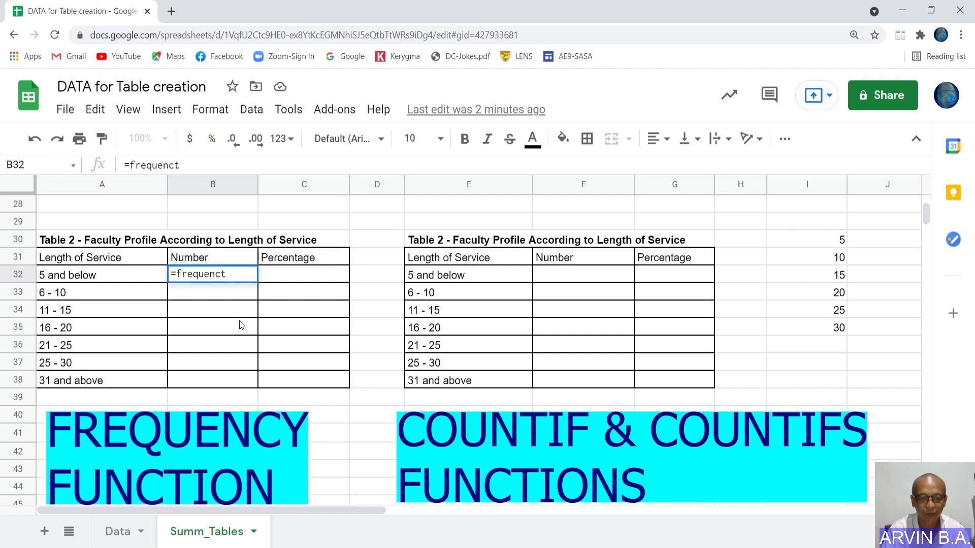
pyautogui.press('BackSpace')
pyautogui.write('y(')
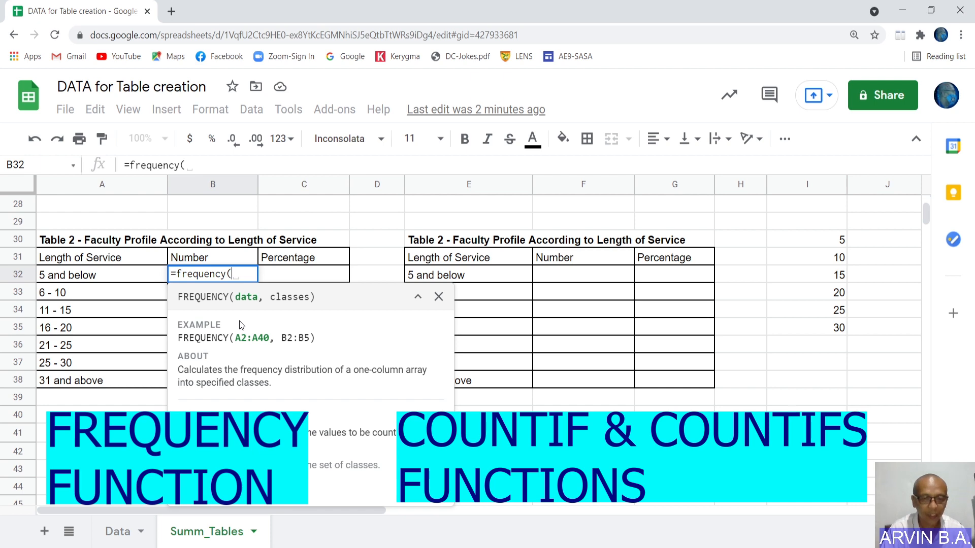
pyautogui.click(118, 532)
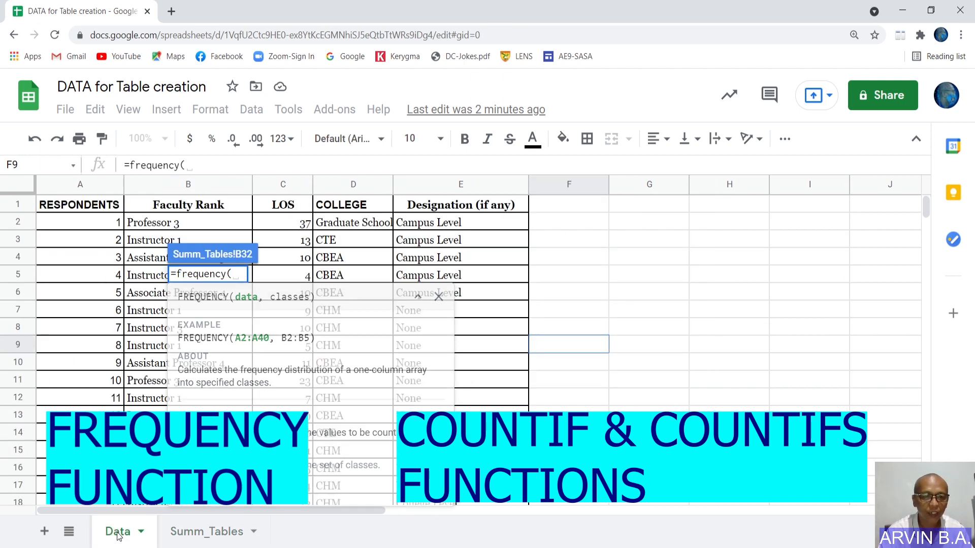
pyautogui.click(286, 223)
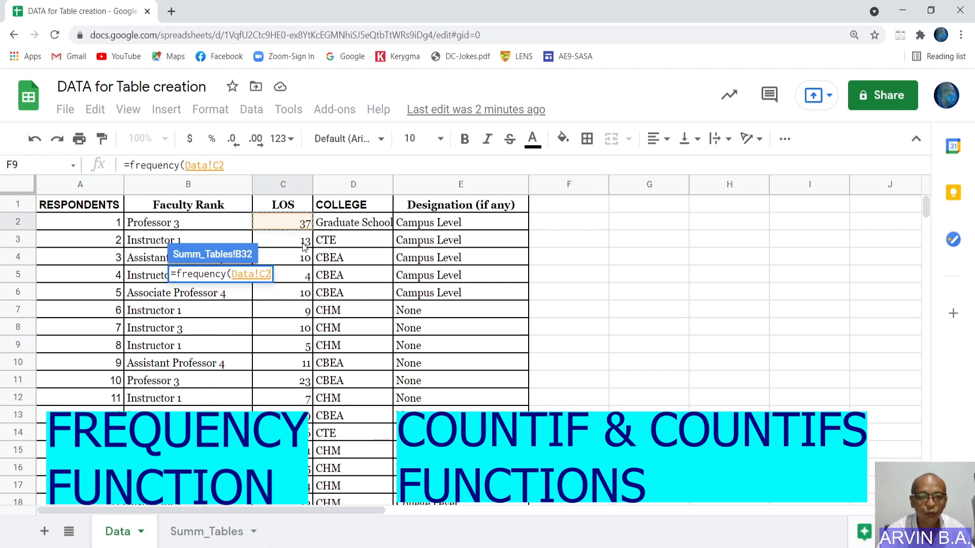
pyautogui.hotkey('ctrl', 'shift', 'Down')
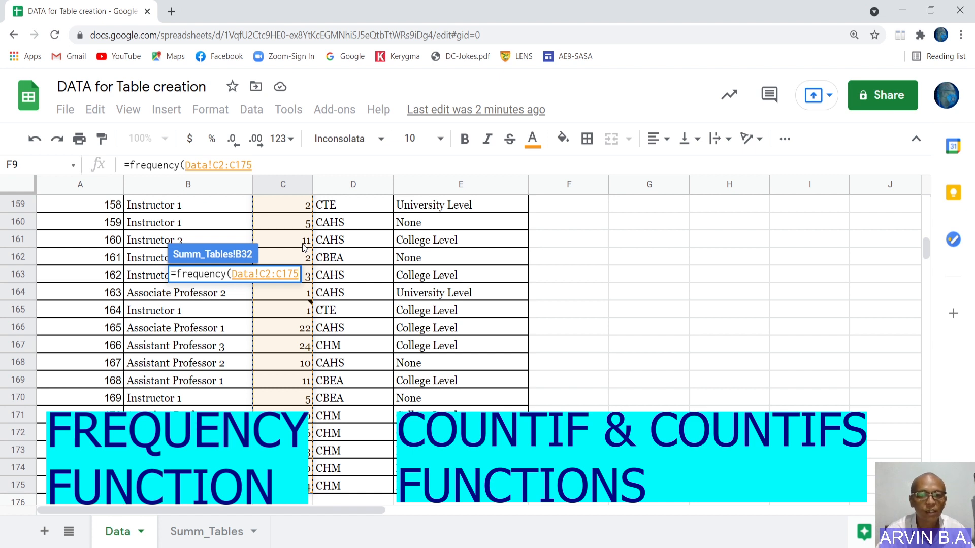
pyautogui.click(193, 536)
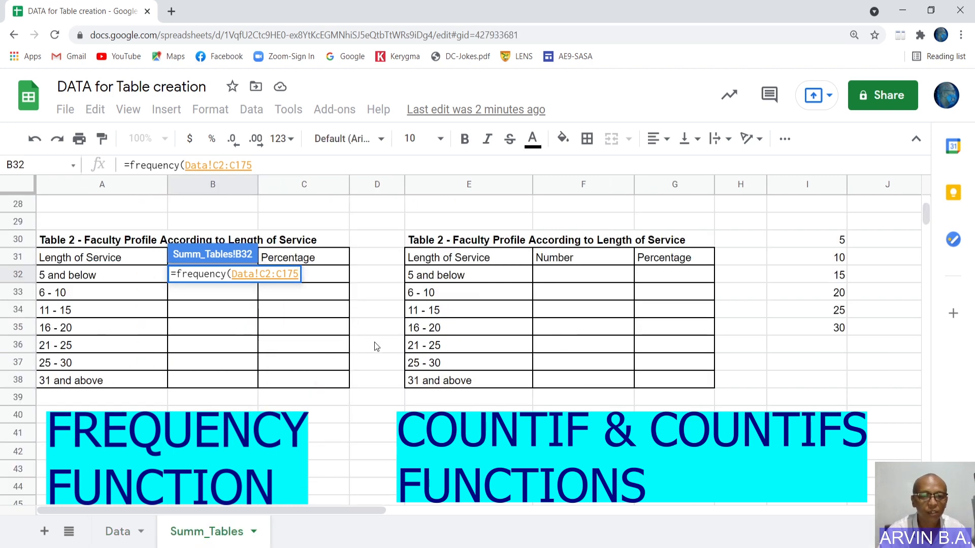
# Complete the FREQUENCY formula in B32 with I30:I35 as its classes and enter it.
pyautogui.write(',')
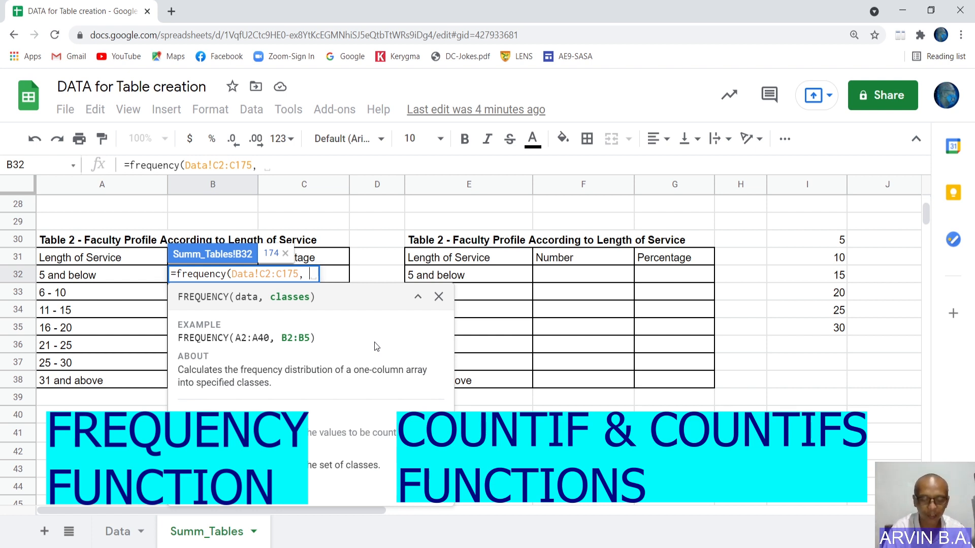
pyautogui.write('i')
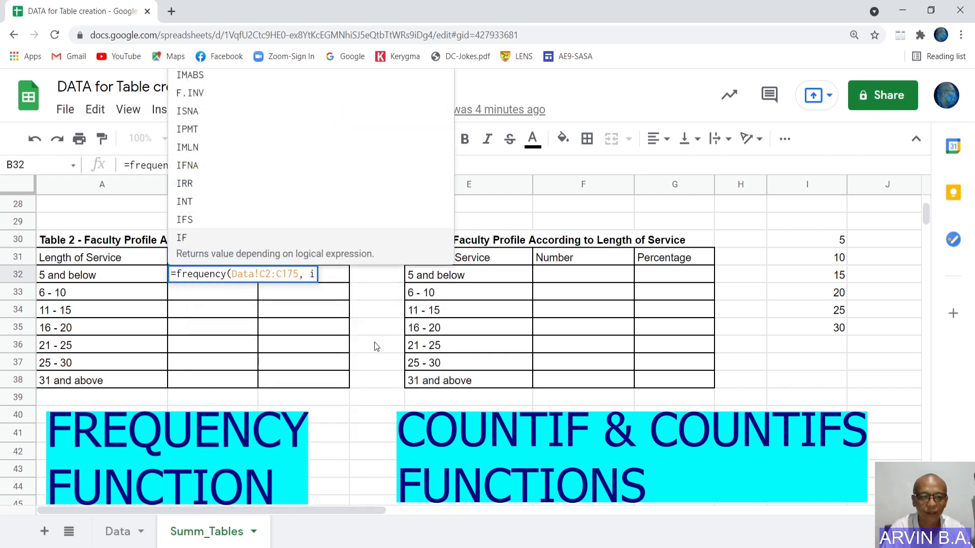
pyautogui.write('30')
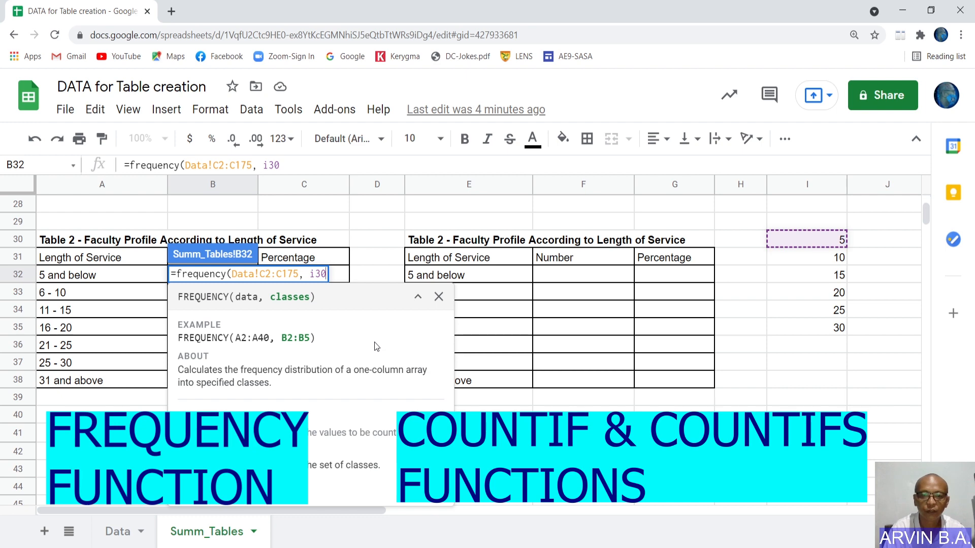
pyautogui.write(':')
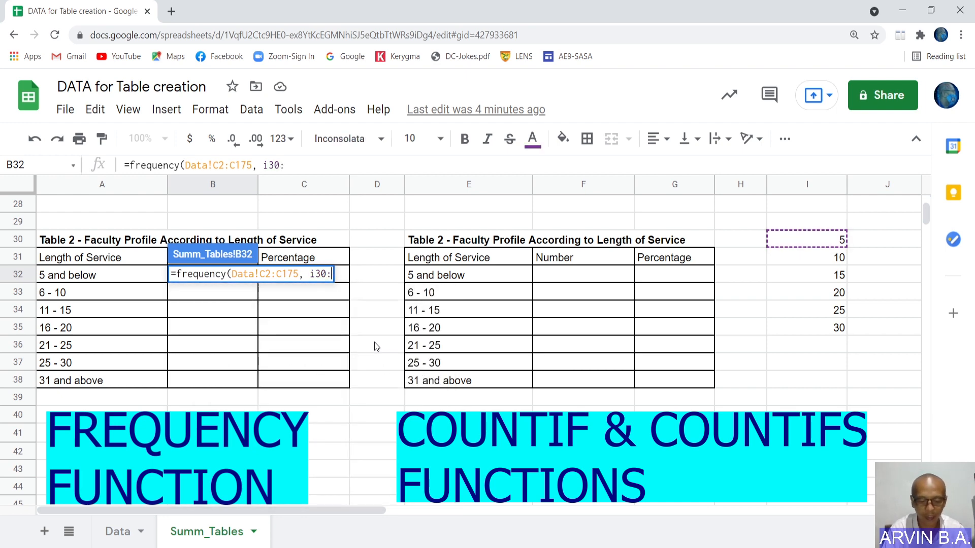
pyautogui.write('i')
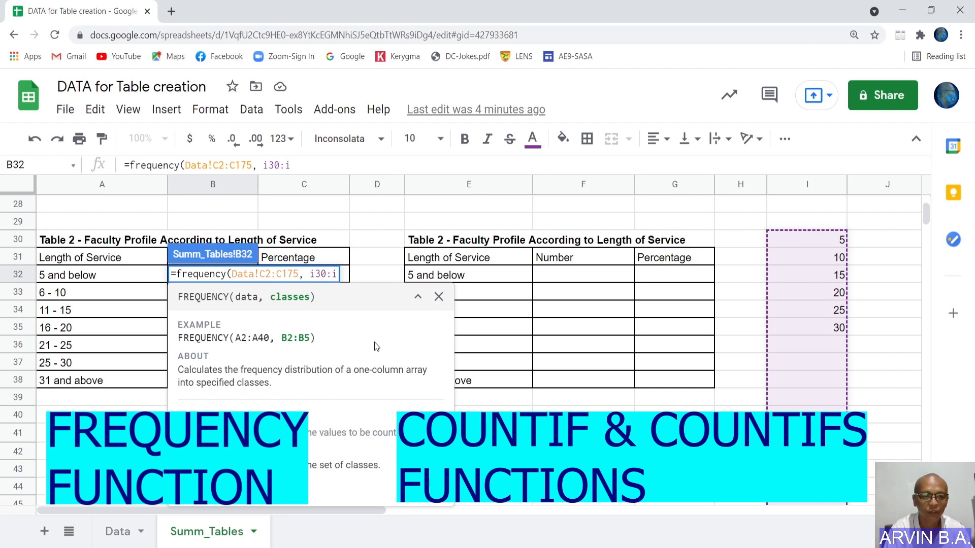
pyautogui.write('3')
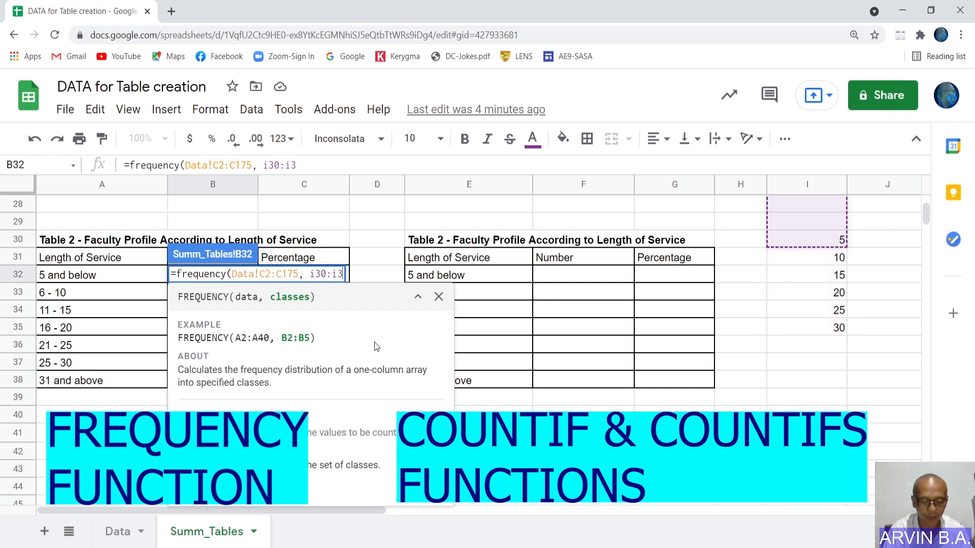
pyautogui.write('6')
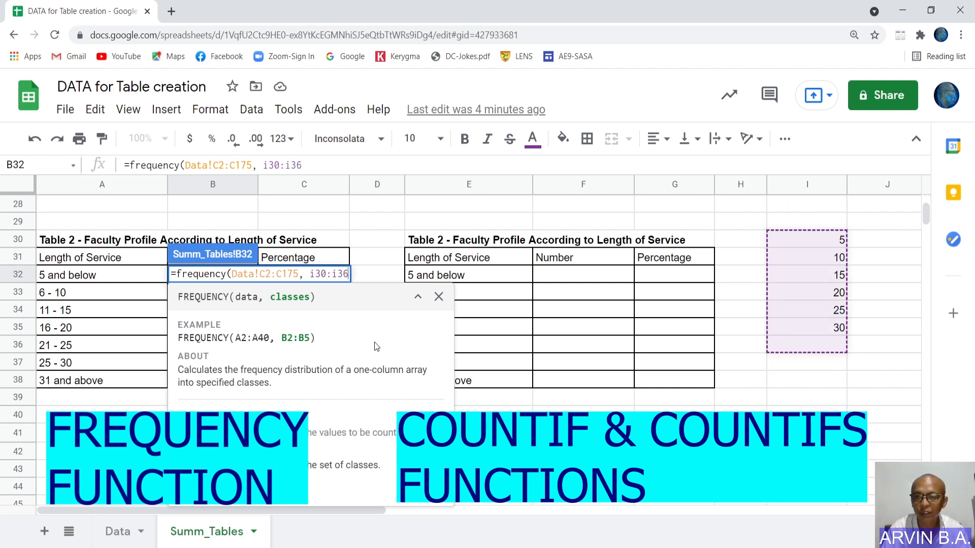
pyautogui.press('BackSpace')
pyautogui.write('5')
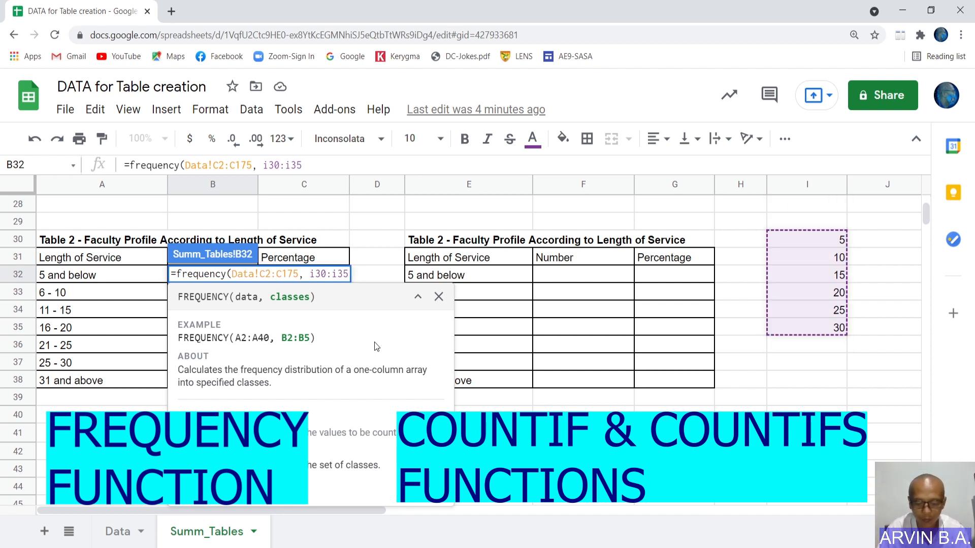
pyautogui.write(')')
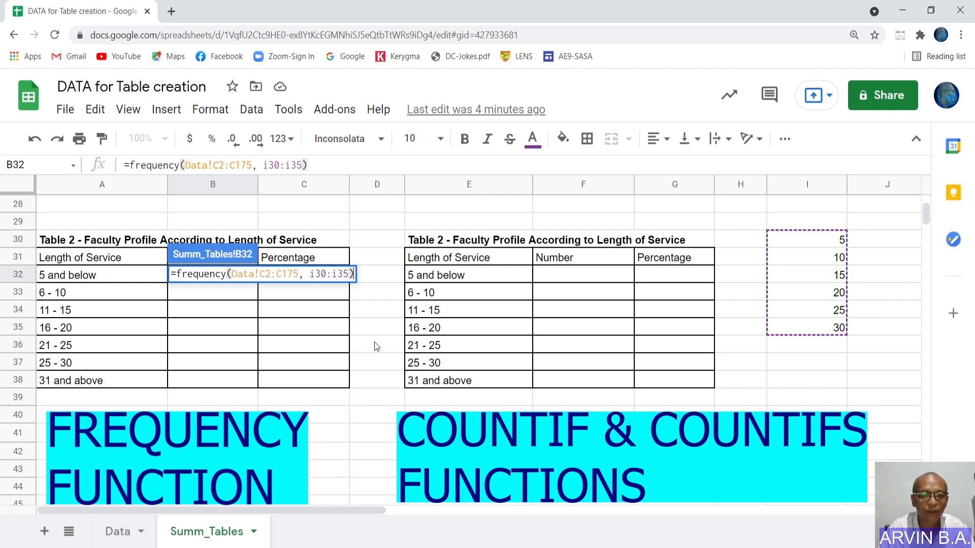
pyautogui.press('Return')
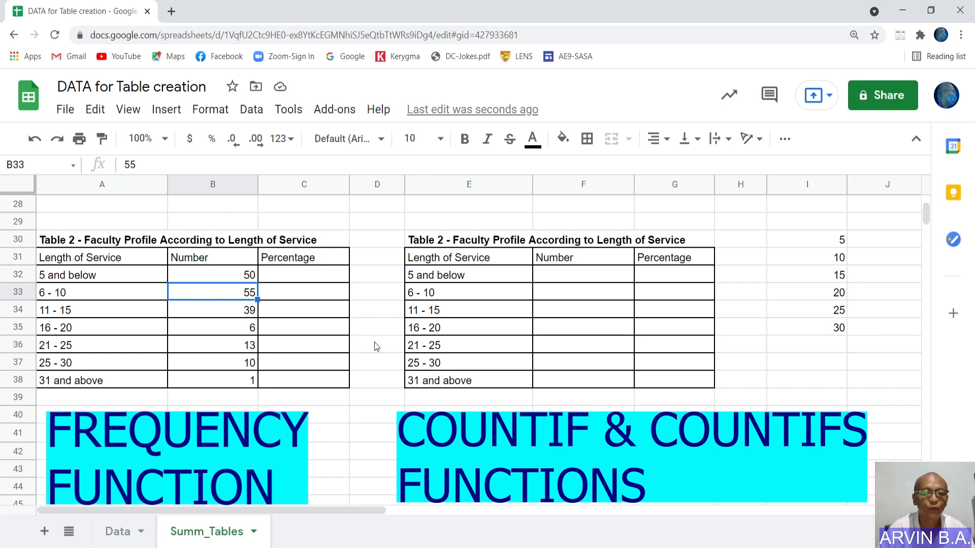
# Review the Number column of the first Table 2 from 5 and below through 31 and above.
pyautogui.press('Up')
pyautogui.press('Down')
pyautogui.press('Down')
pyautogui.press('Down')
pyautogui.press('Down')
pyautogui.press('Down')
pyautogui.press('Down')
pyautogui.press('Down')
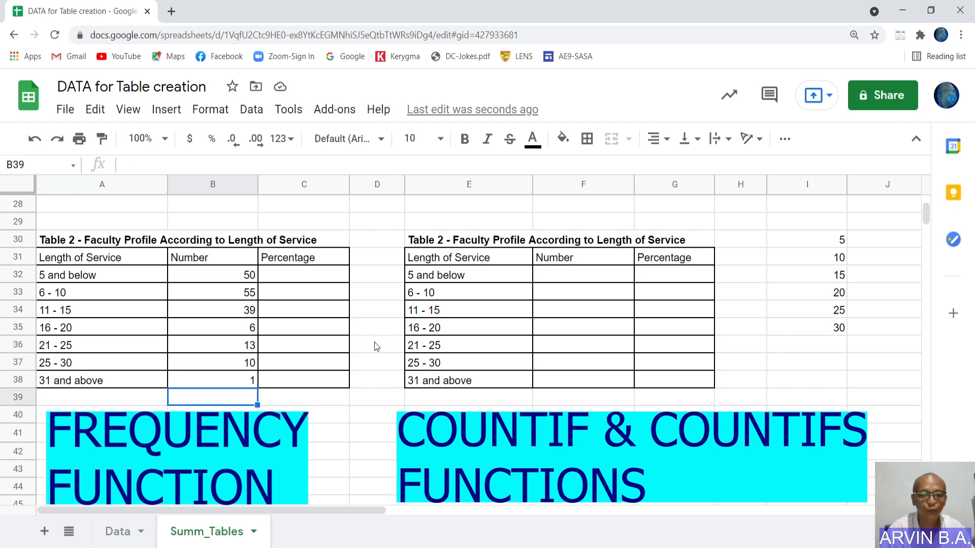
# Total the Number column of the first Table 2 in B39 with a SUM of B32:B38.
pyautogui.write('=su')
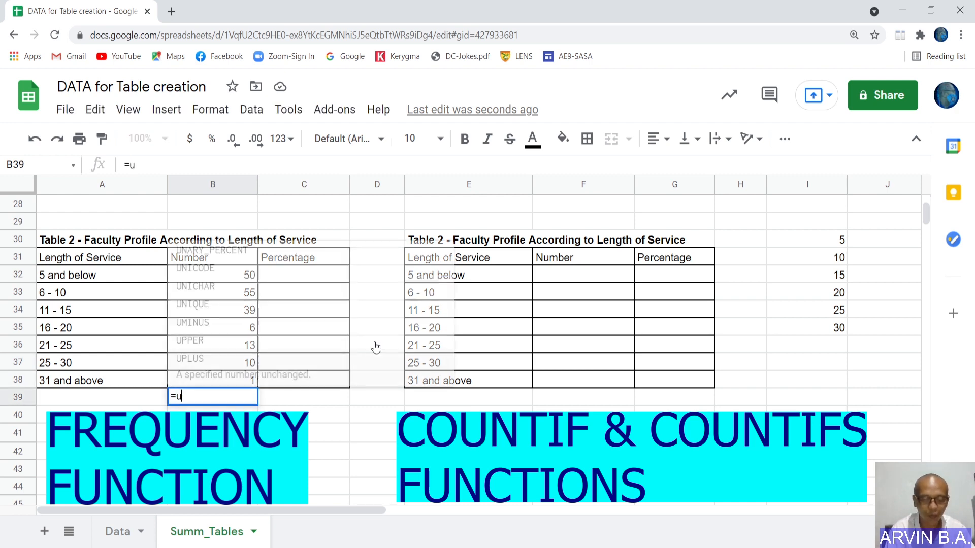
pyautogui.write('m(')
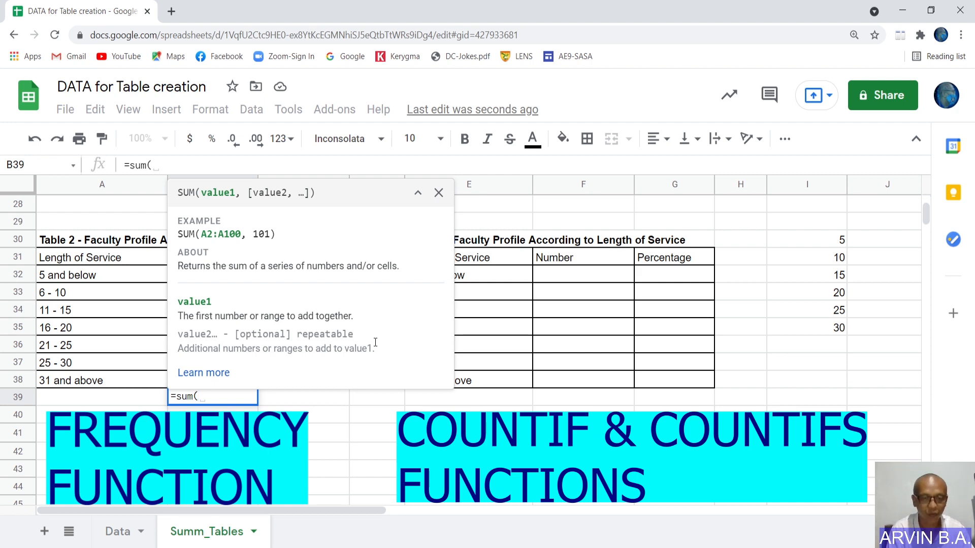
pyautogui.write('b30:')
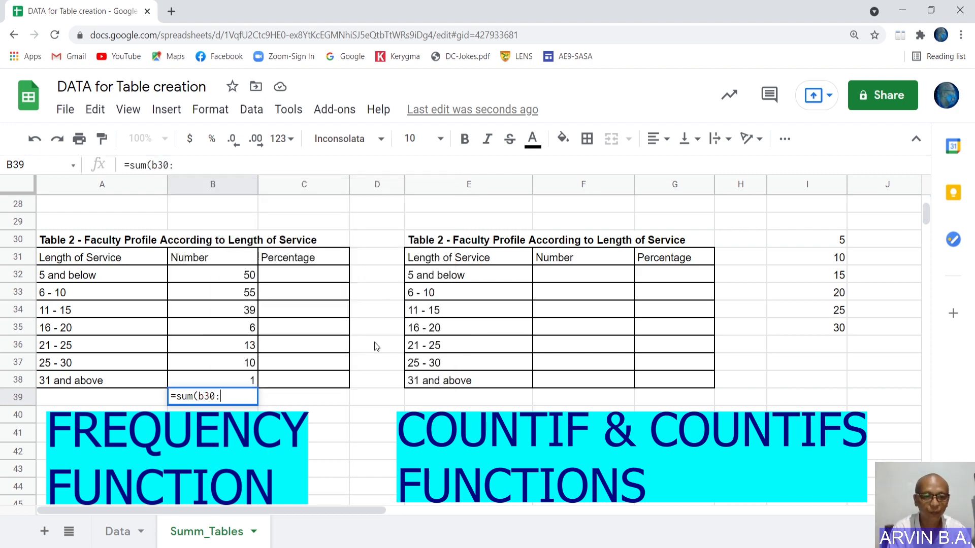
pyautogui.write('b')
pyautogui.write('36')
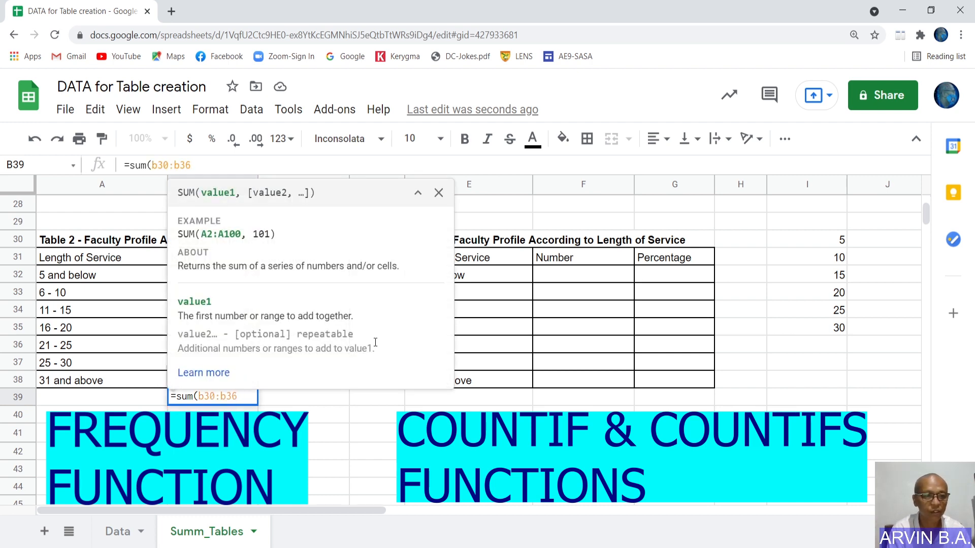
pyautogui.press('BackSpace')
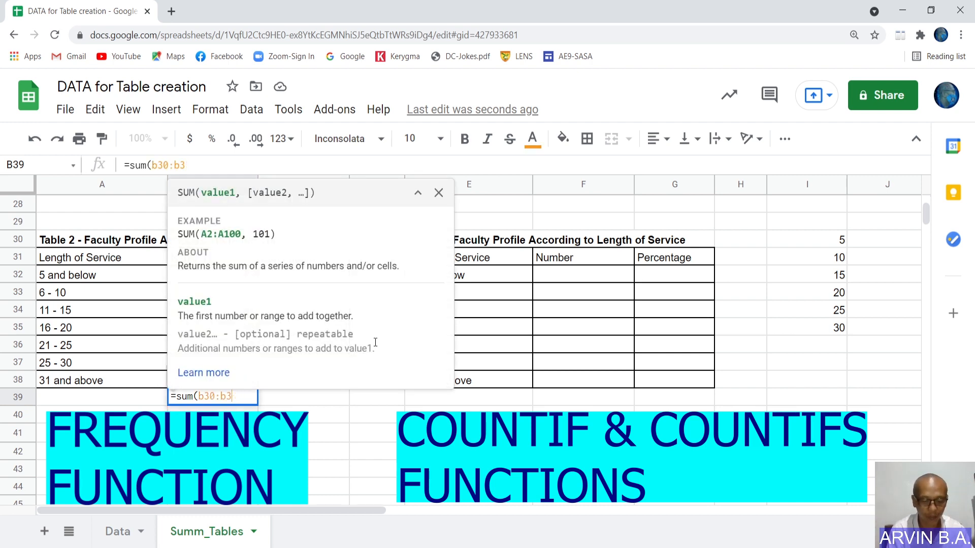
pyautogui.write('8)')
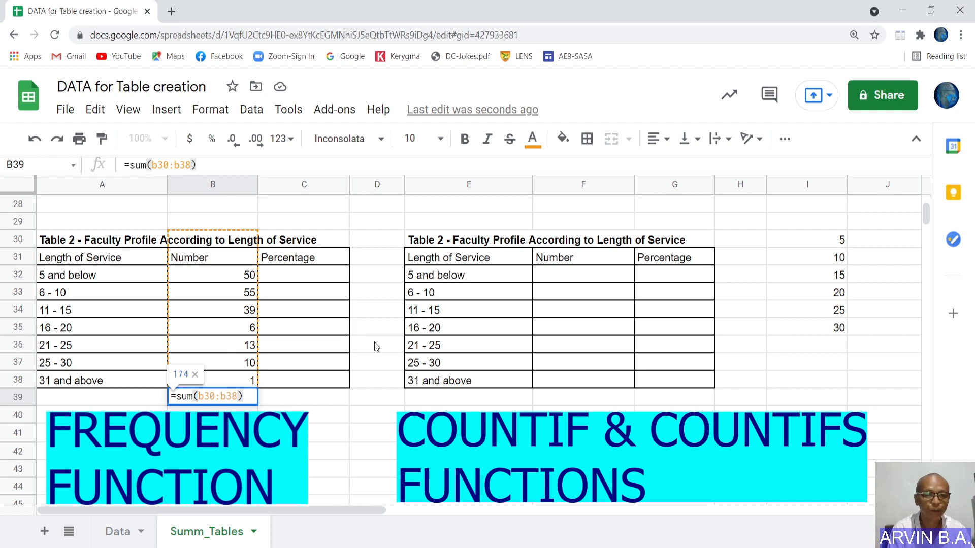
pyautogui.press('Left')
pyautogui.press('Left')
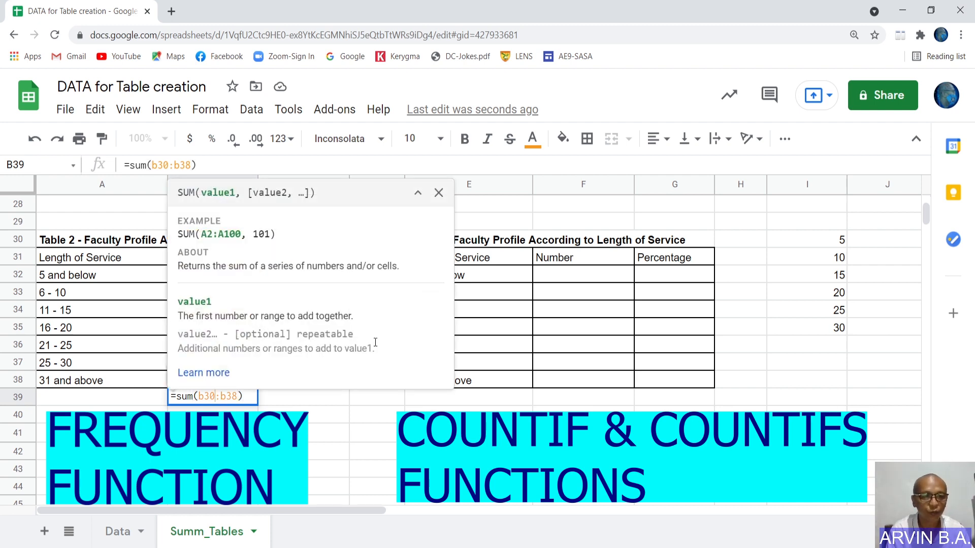
pyautogui.press('BackSpace')
pyautogui.write('2')
pyautogui.press('Return')
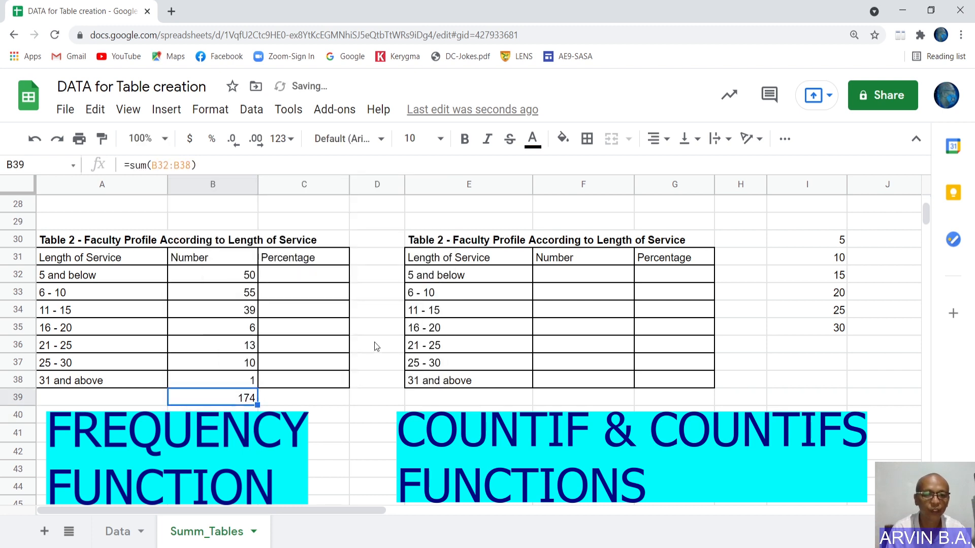
# Make the total in B39 bold and apply all borders to A39:C39.
pyautogui.hotkey('ctrl', 'b')
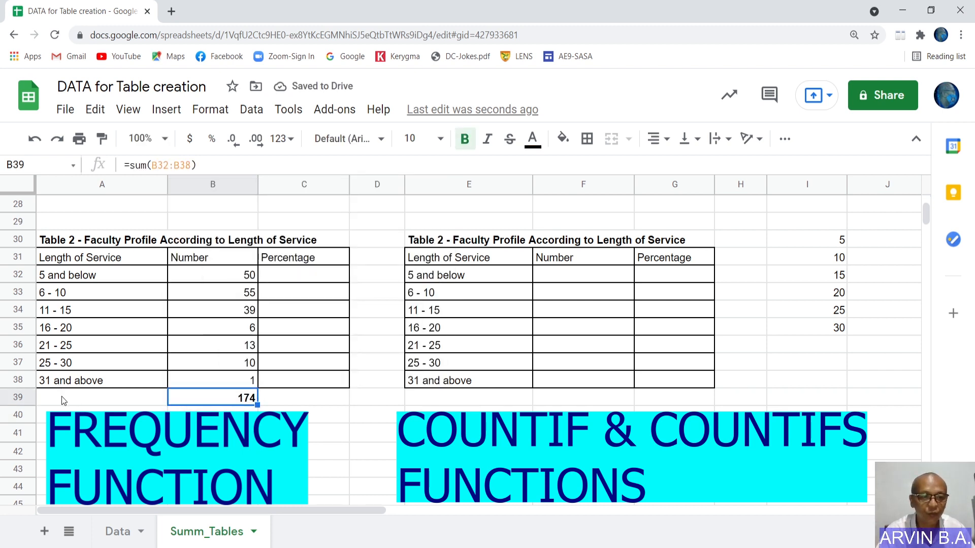
pyautogui.moveTo(59, 400); pyautogui.dragTo(317, 401)
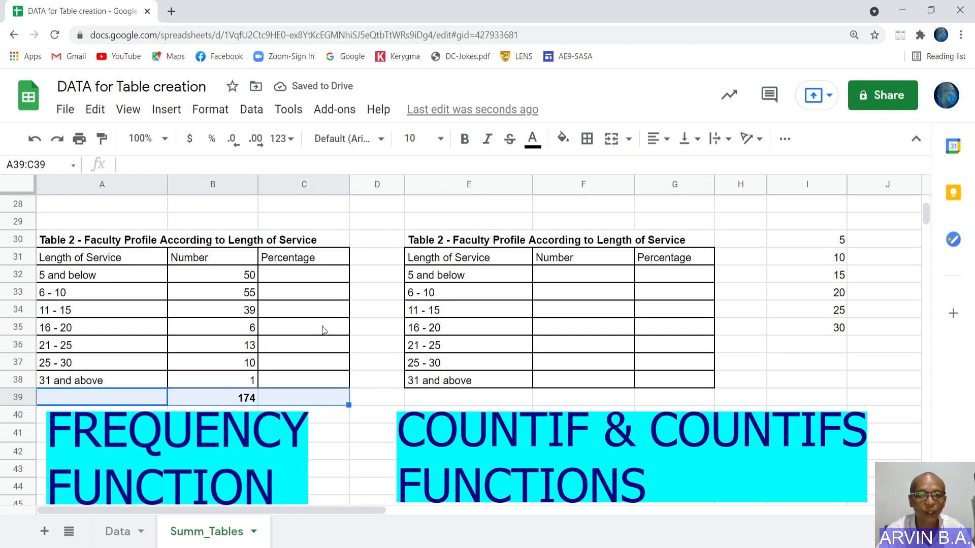
pyautogui.click(592, 147)
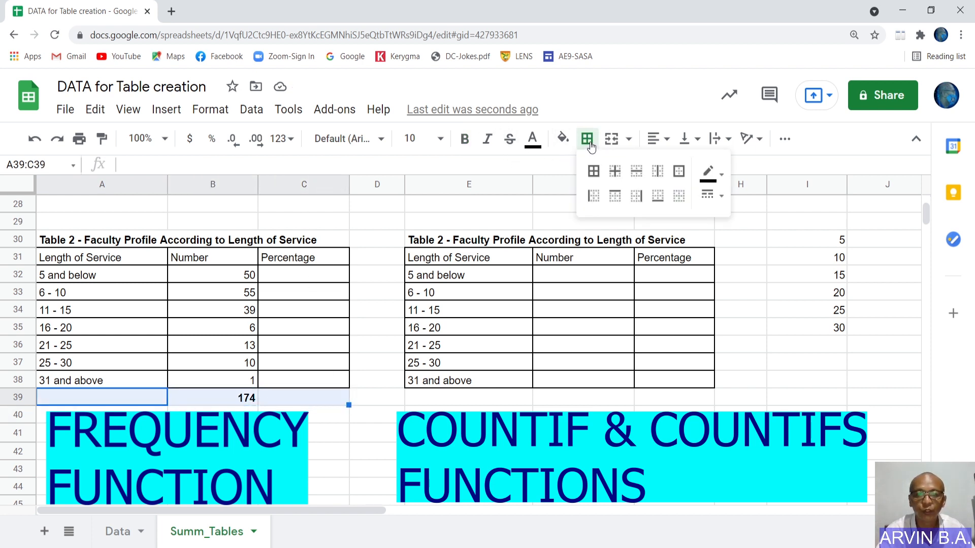
pyautogui.click(594, 172)
pyautogui.click(293, 406)
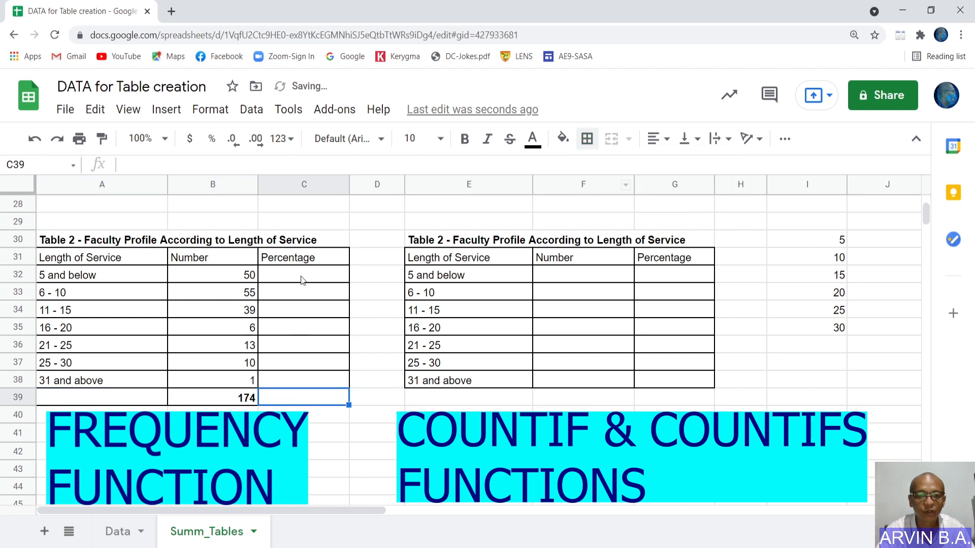
# Write the percentage formula =B32/$B$39*100 in C32 for the 5 and below row.
pyautogui.click(305, 277)
pyautogui.write('=')
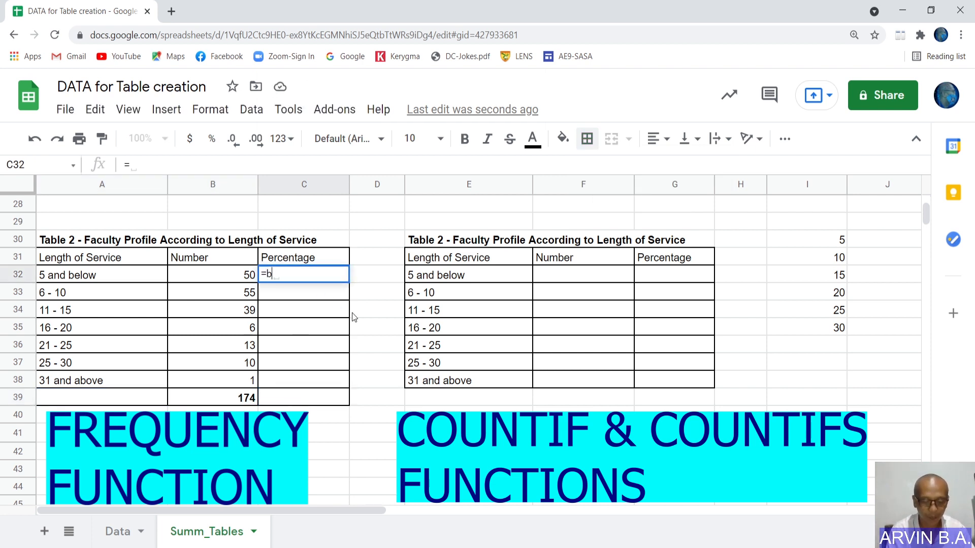
pyautogui.write('b32/')
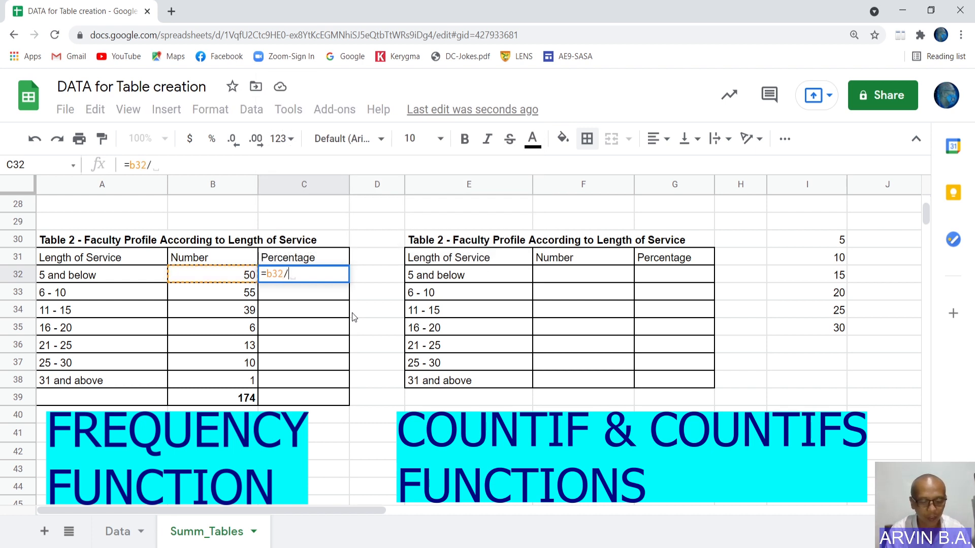
pyautogui.write('$b')
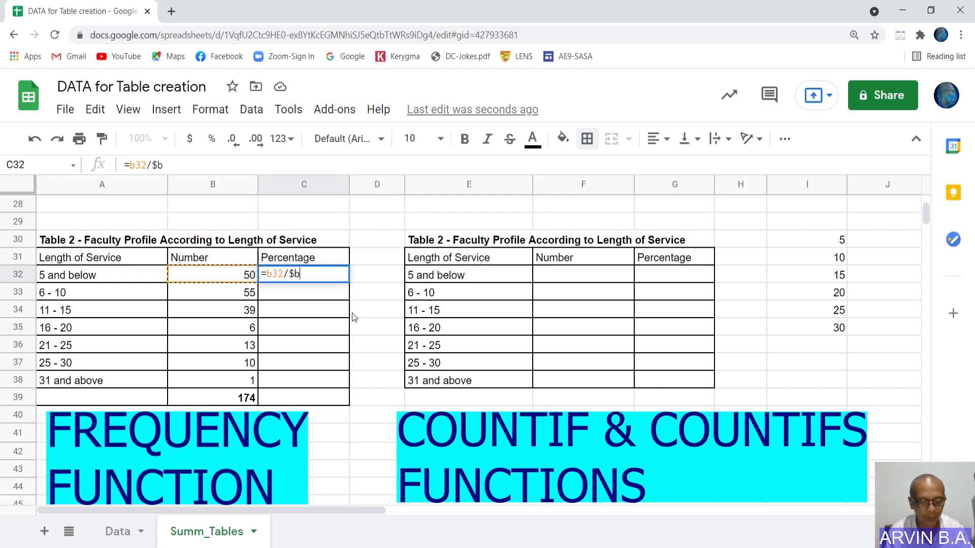
pyautogui.write('$')
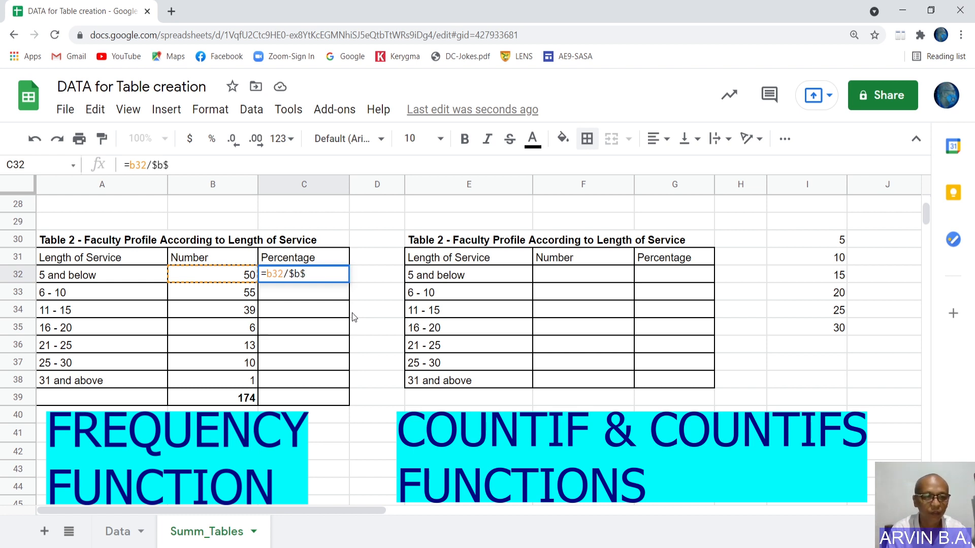
pyautogui.write('39')
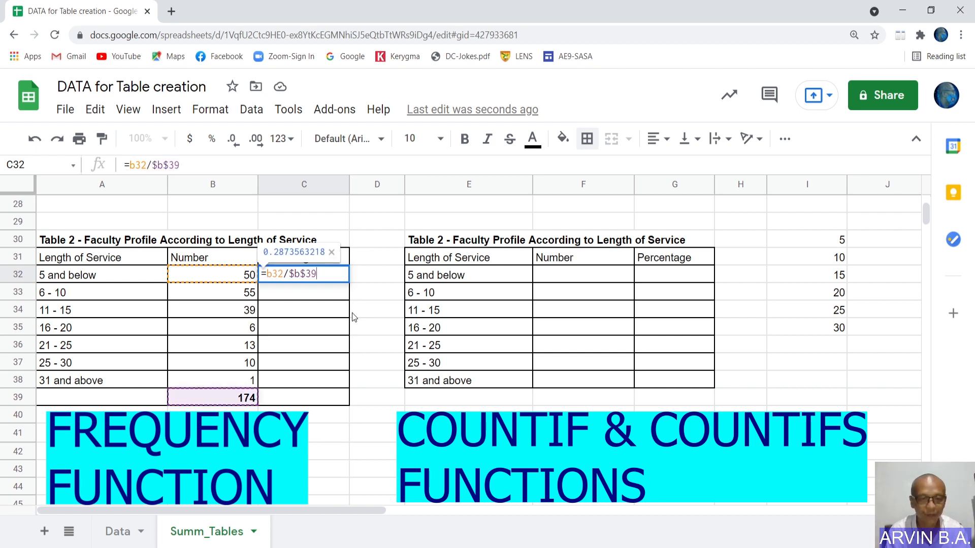
pyautogui.write(' *')
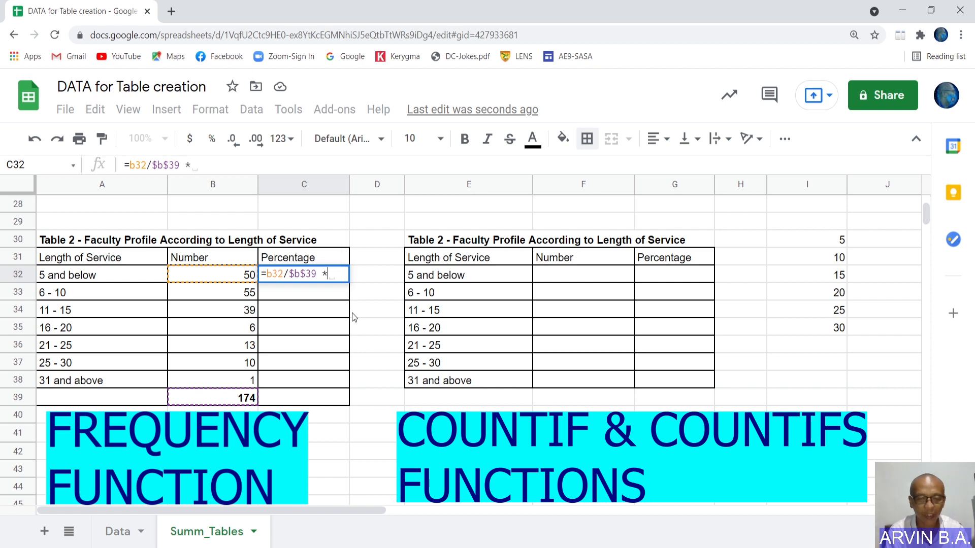
pyautogui.write('100')
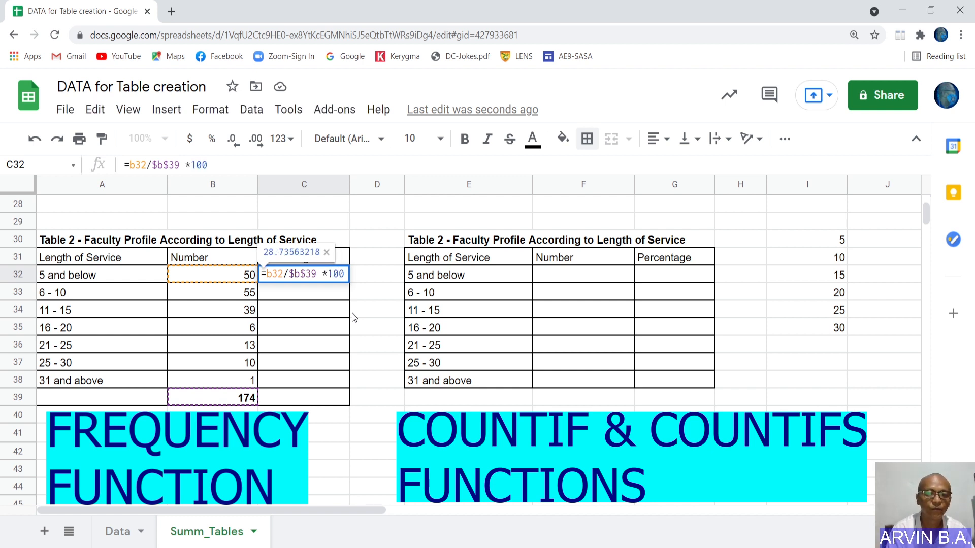
# Wrap the percentage formula in C32 in ROUND with 2 decimal places and enter it.
pyautogui.click(129, 168)
pyautogui.write('r')
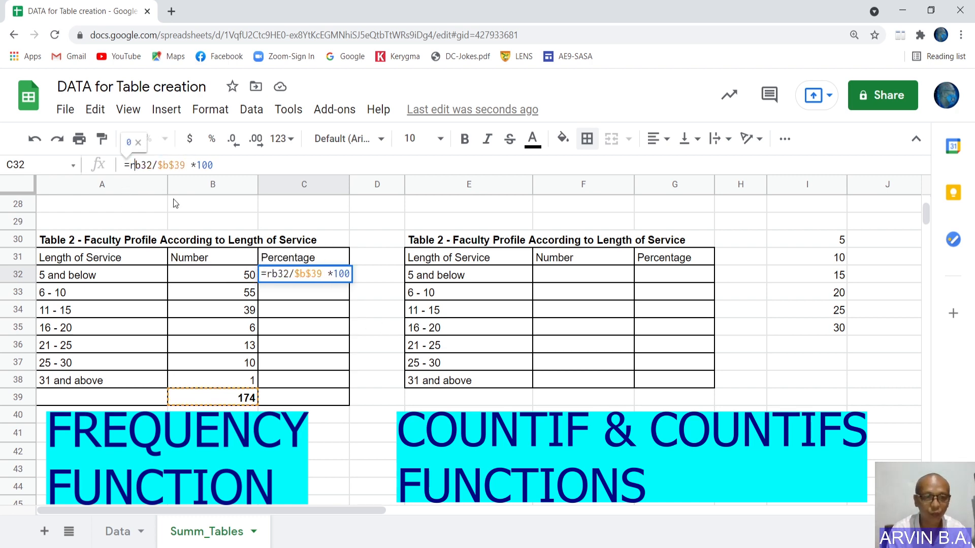
pyautogui.write('ound(')
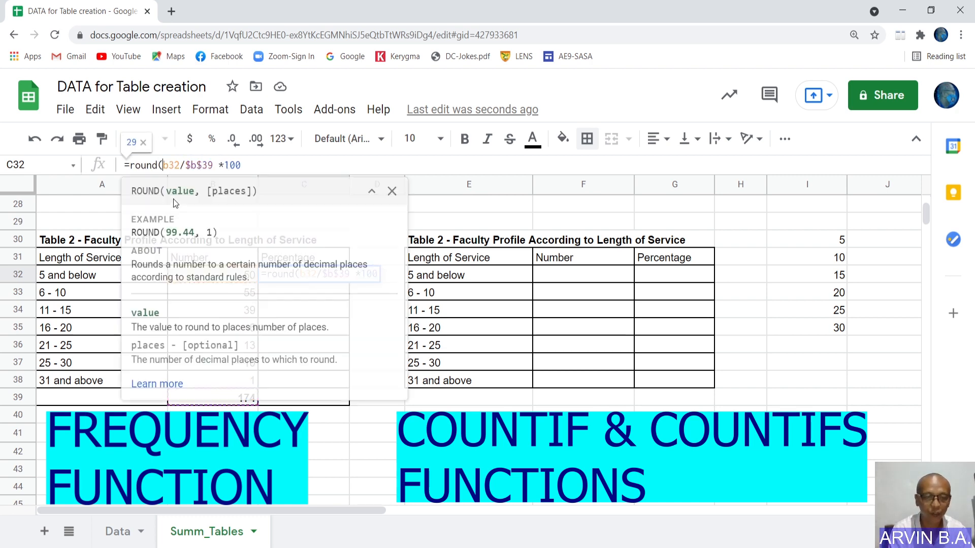
pyautogui.write(', 2)')
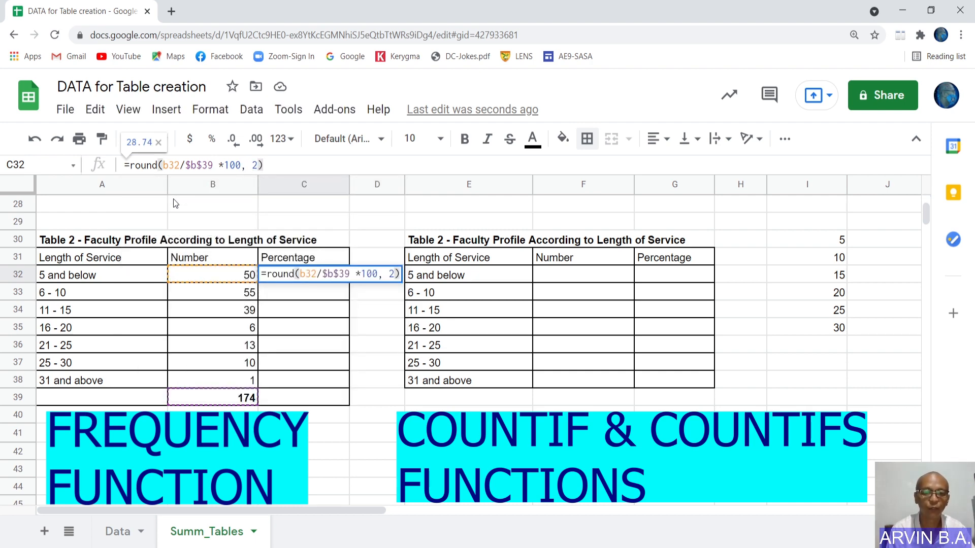
pyautogui.press('Return')
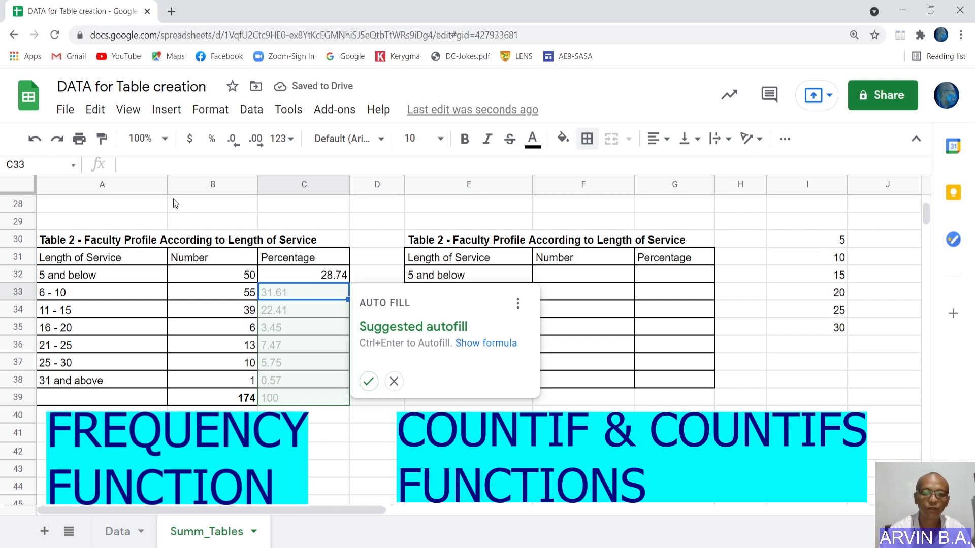
# Accept the suggested autofill of the percentage formula for C33:C39 and make C39 bold.
pyautogui.click(369, 381)
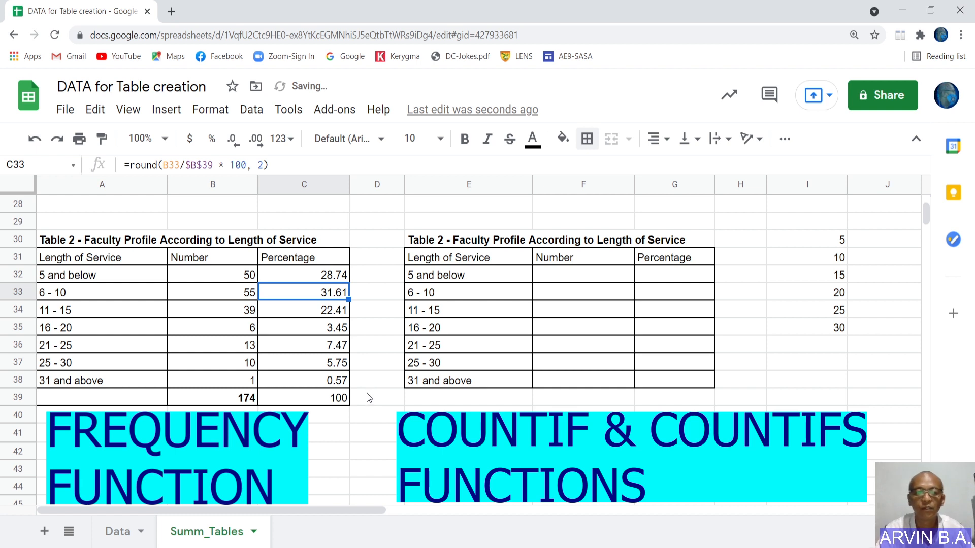
pyautogui.click(335, 400)
pyautogui.hotkey('ctrl', 'b')
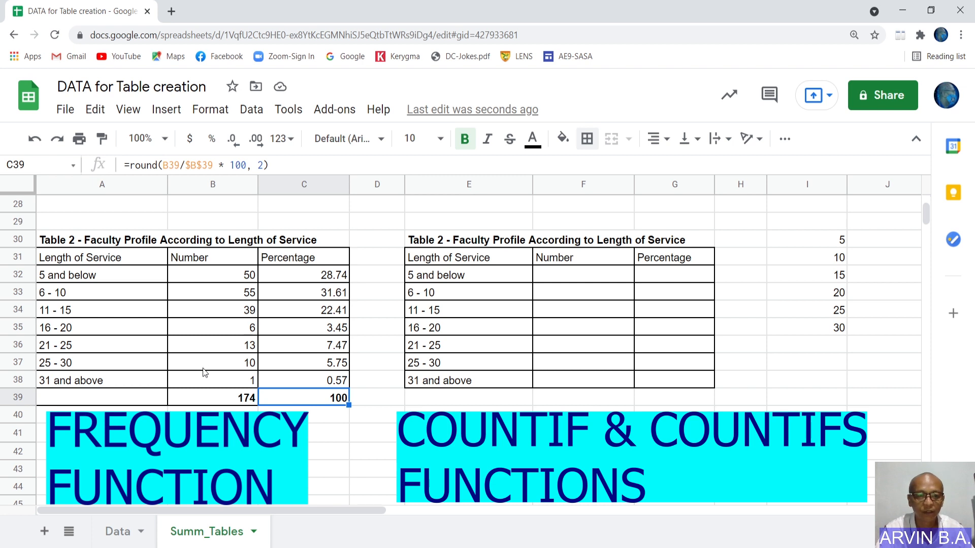
# Start a COUNTIF formula in F32 for the 5 and below row, using data!c2:c175 as its range.
pyautogui.click(551, 283)
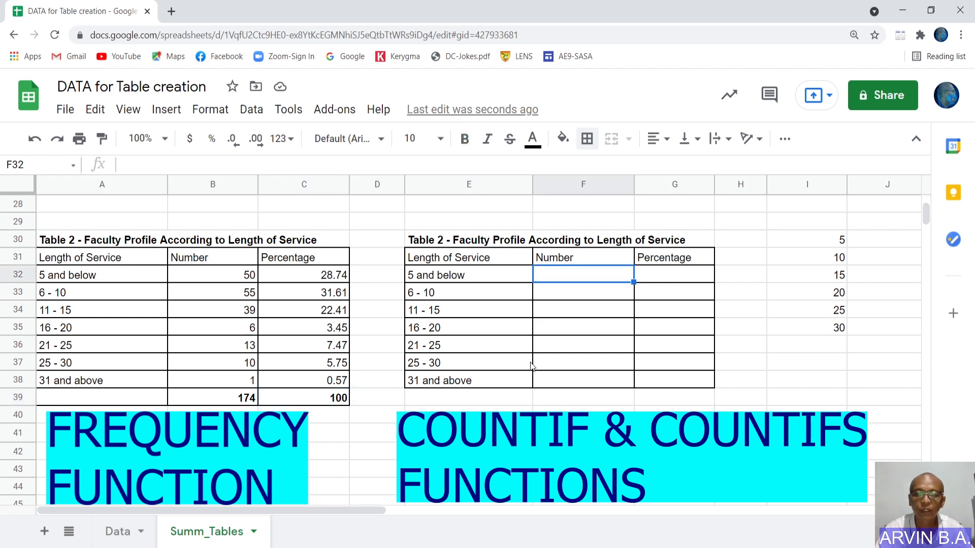
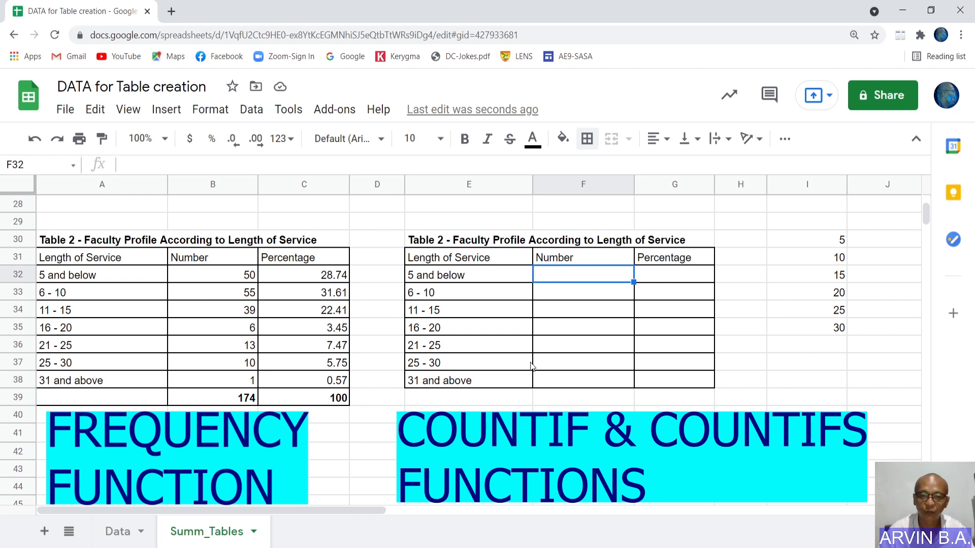
pyautogui.write('=')
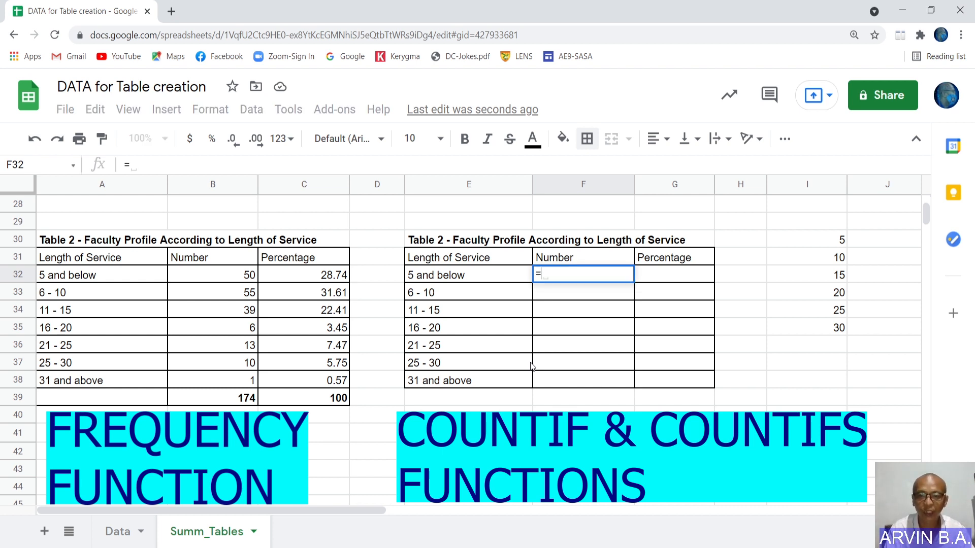
pyautogui.write('cou')
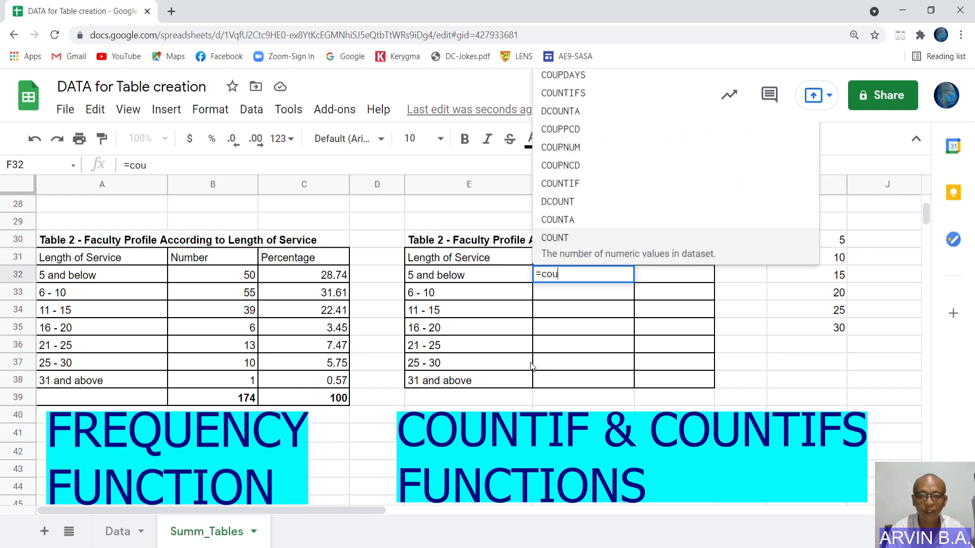
pyautogui.write('ntif')
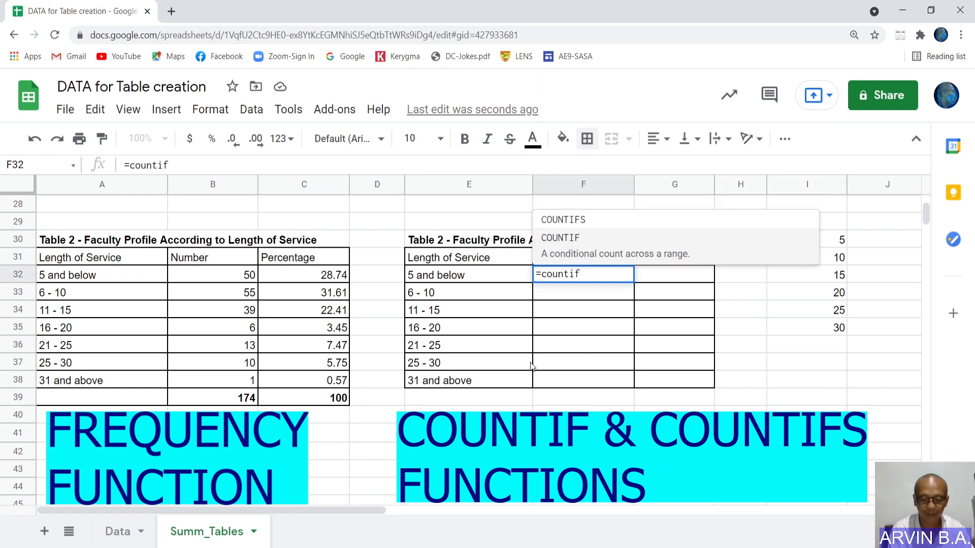
pyautogui.write('(')
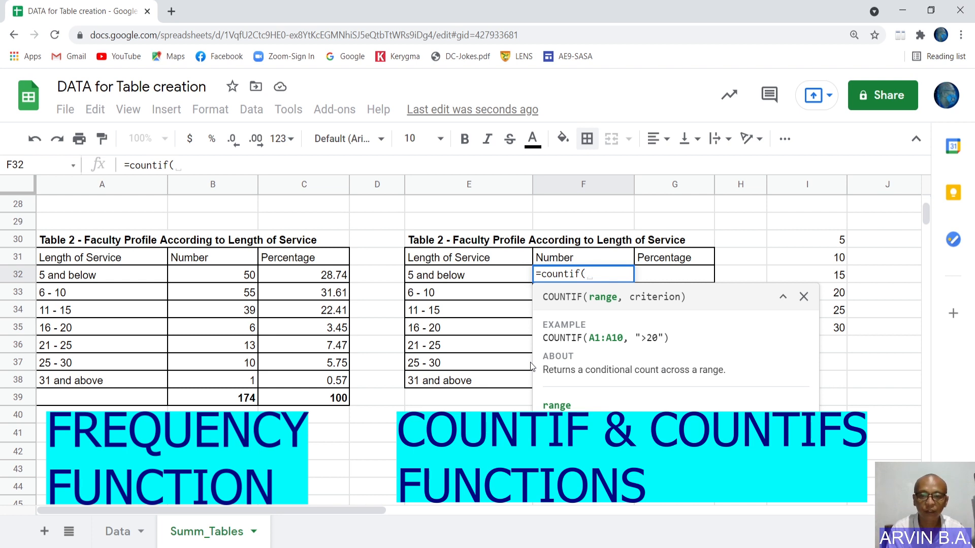
pyautogui.write('data!')
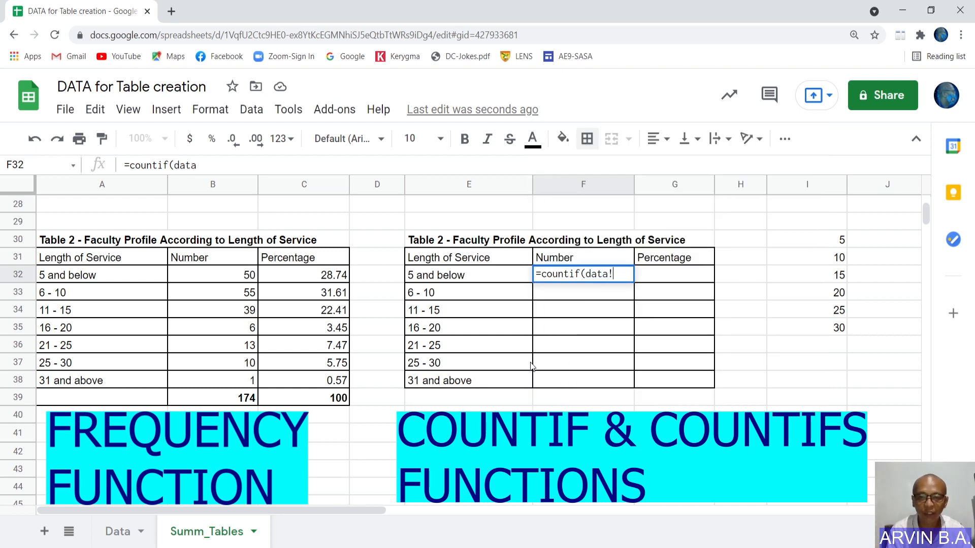
pyautogui.write('c2')
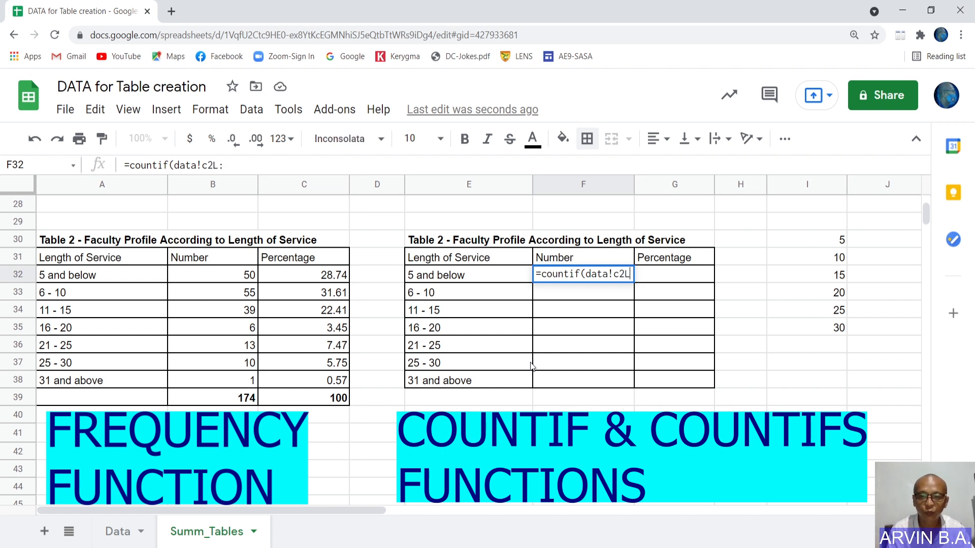
pyautogui.write(':c175')
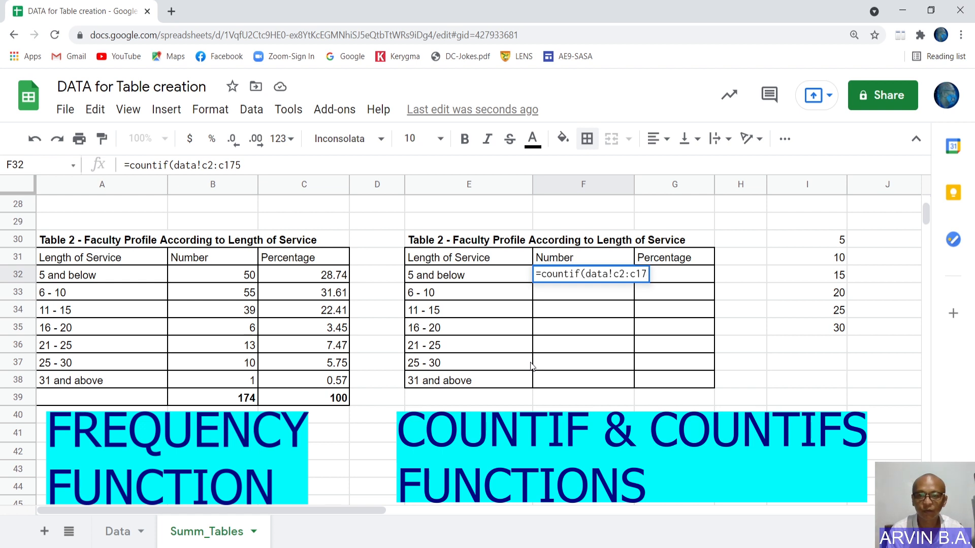
pyautogui.write(')')
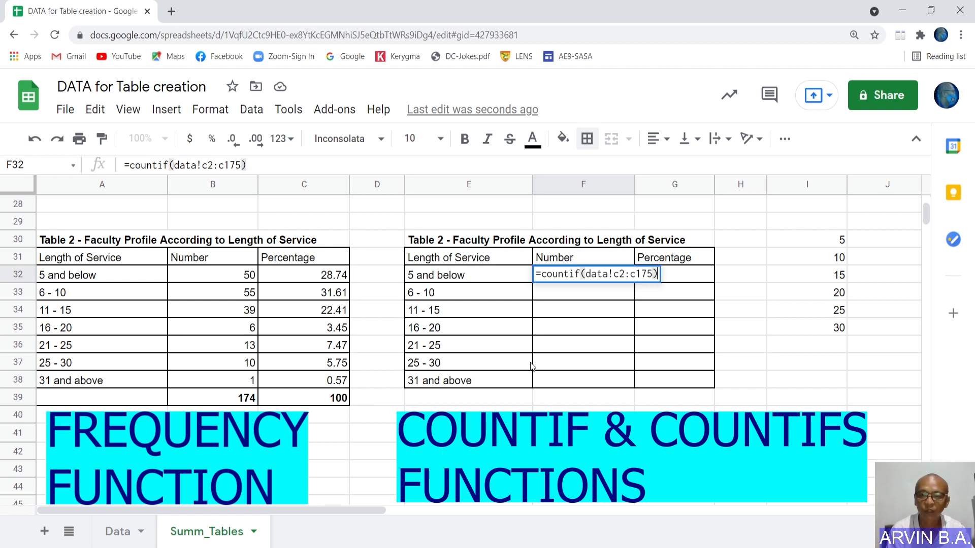
pyautogui.press('BackSpace')
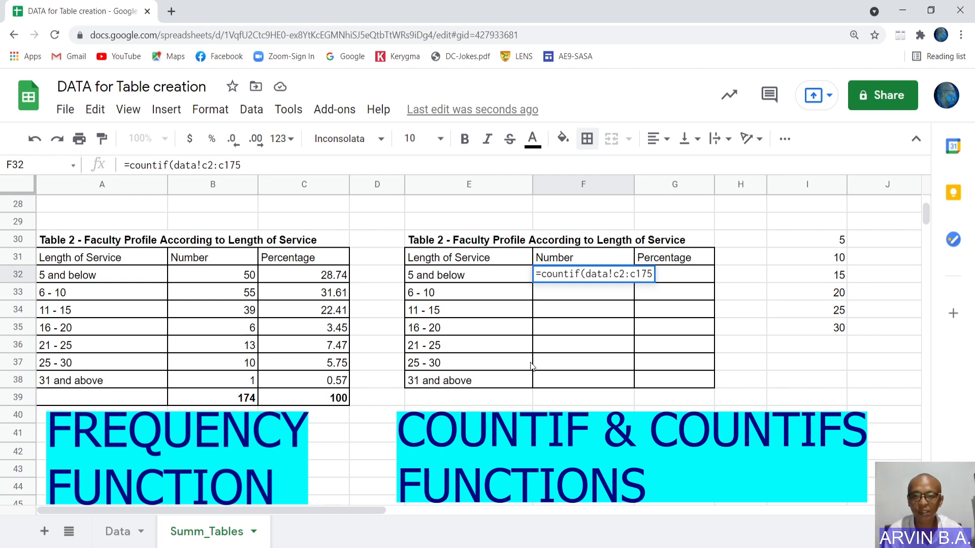
# Complete the COUNTIF formula in F32 with the criterion "<=5", enter it, and reject the suggested autofill for the rows below.
pyautogui.press('Left')
pyautogui.press('Left')
pyautogui.write(',')
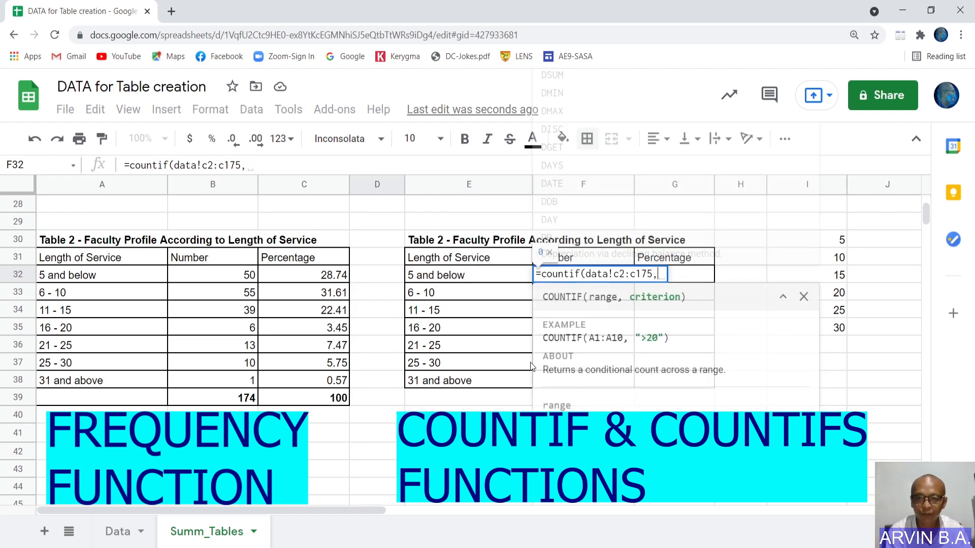
pyautogui.press('Left')
pyautogui.press('Left')
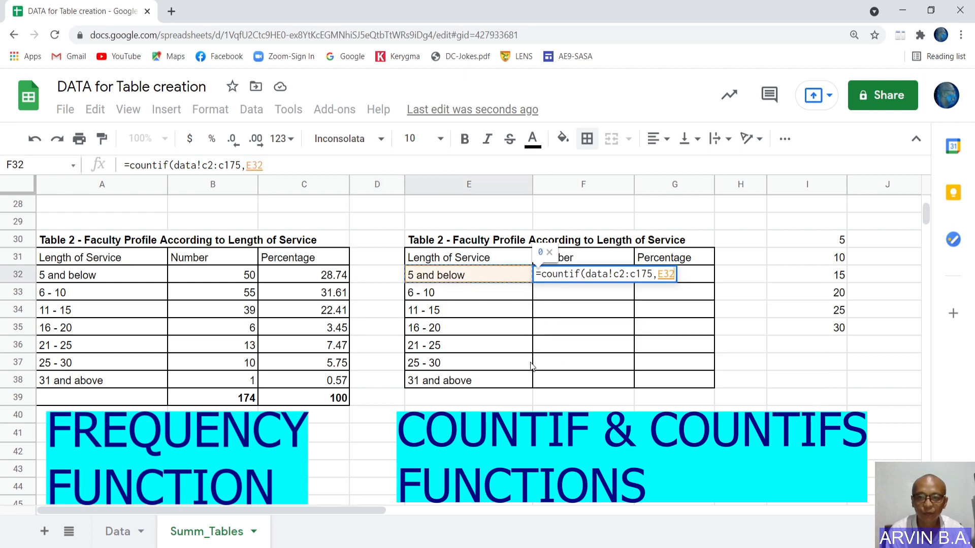
pyautogui.press('BackSpace')
pyautogui.press('BackSpace')
pyautogui.press('BackSpace')
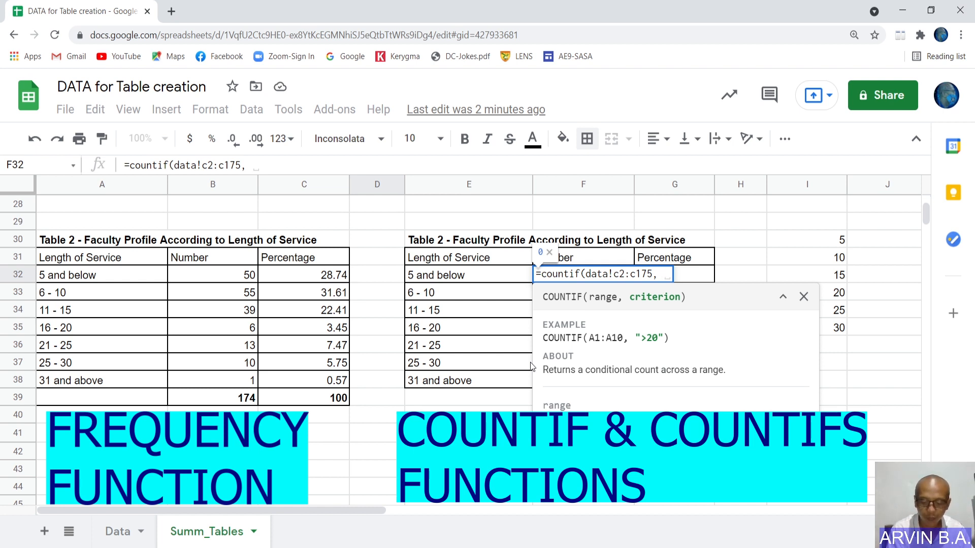
pyautogui.write('"')
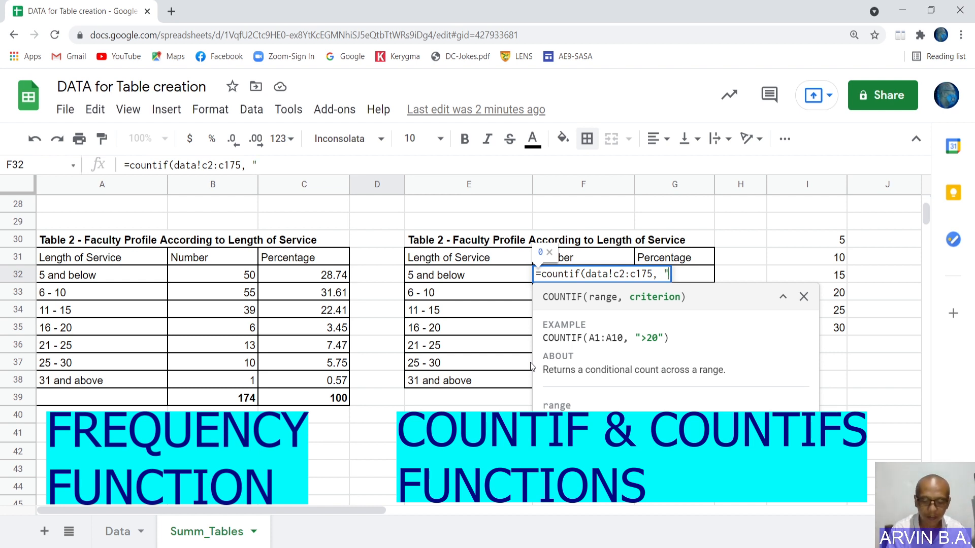
pyautogui.write('<=5"')
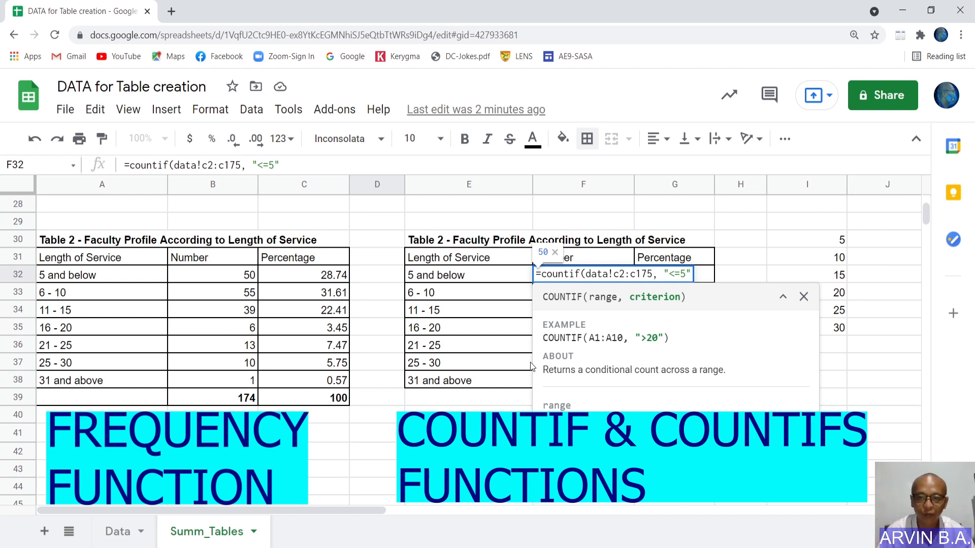
pyautogui.write(')')
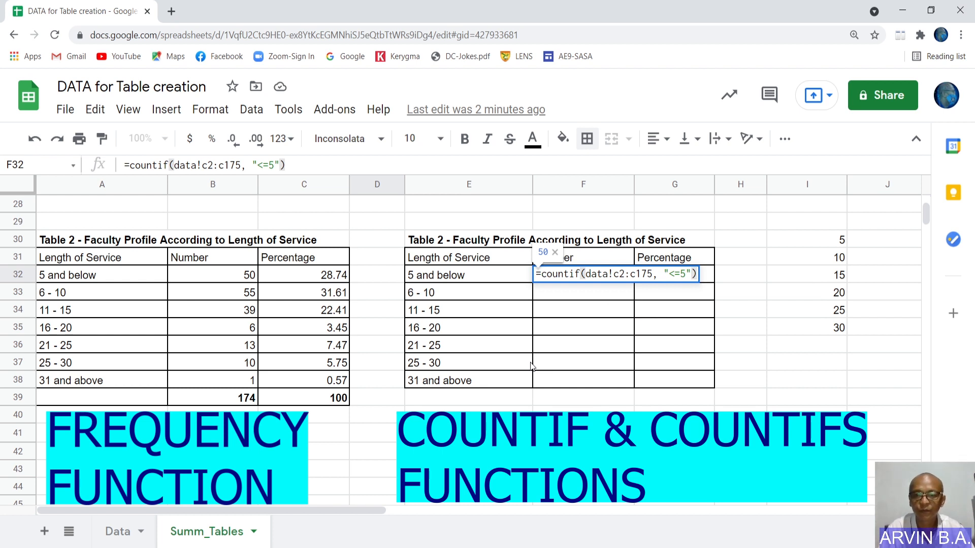
pyautogui.press('Return')
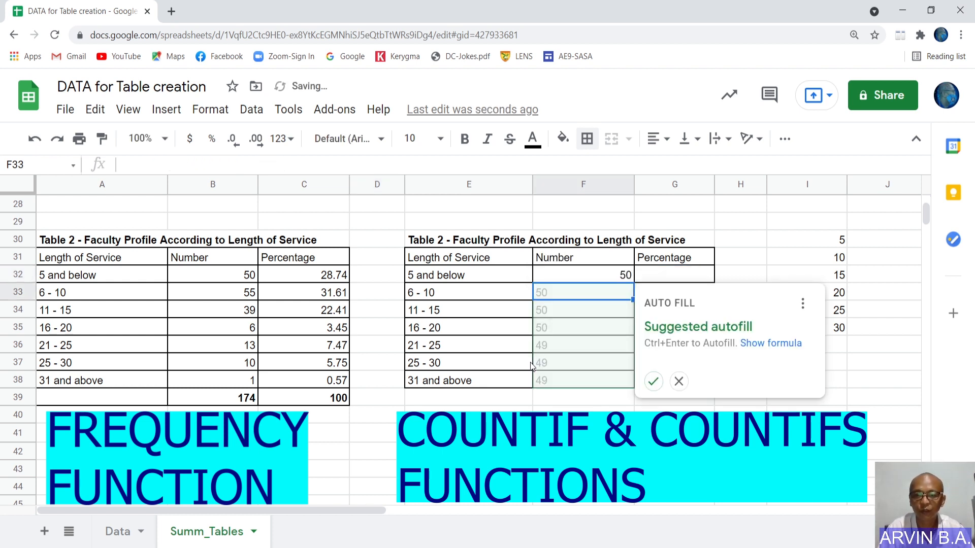
pyautogui.click(676, 382)
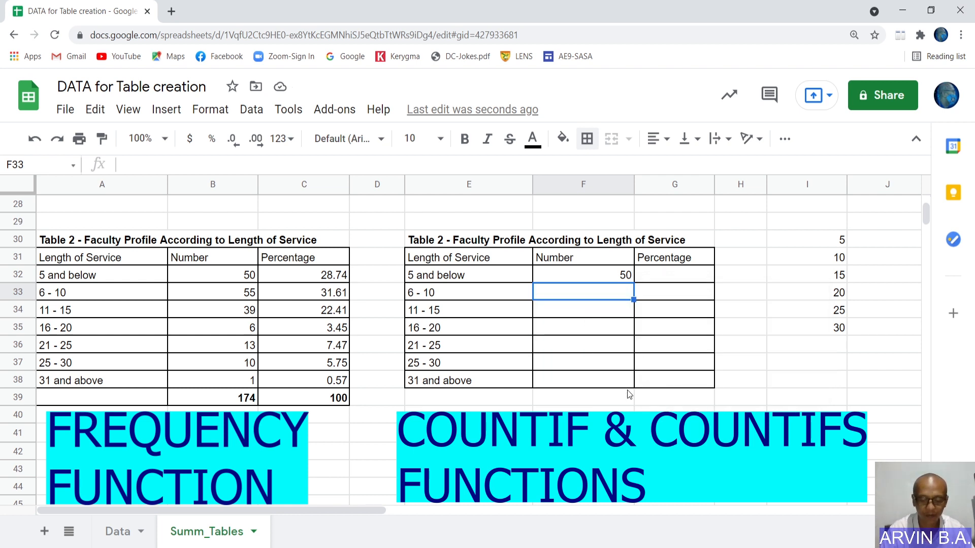
# Start a COUNTIFS formula in F33 for the 6 - 10 row, with data!c2:c175 as the first criteria range.
pyautogui.write('=')
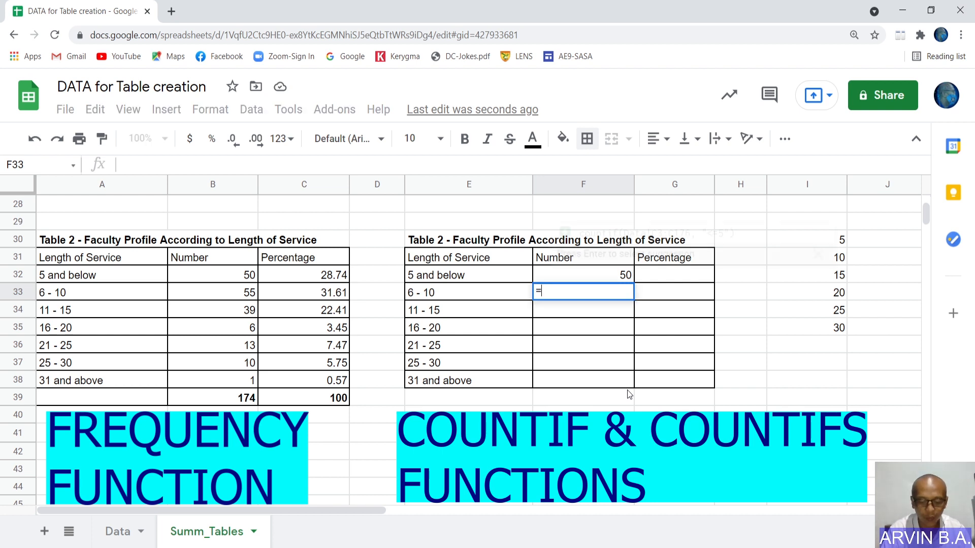
pyautogui.write('countif')
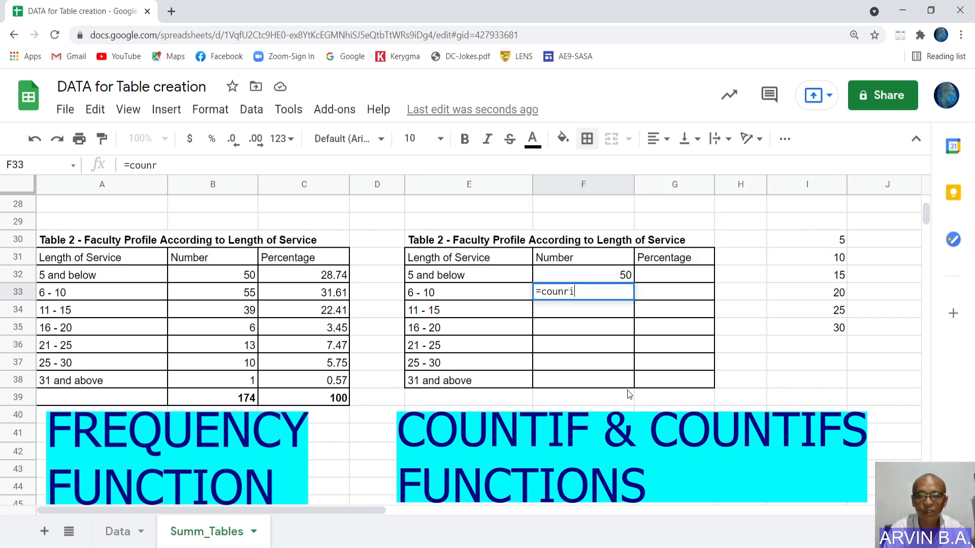
pyautogui.write('s(')
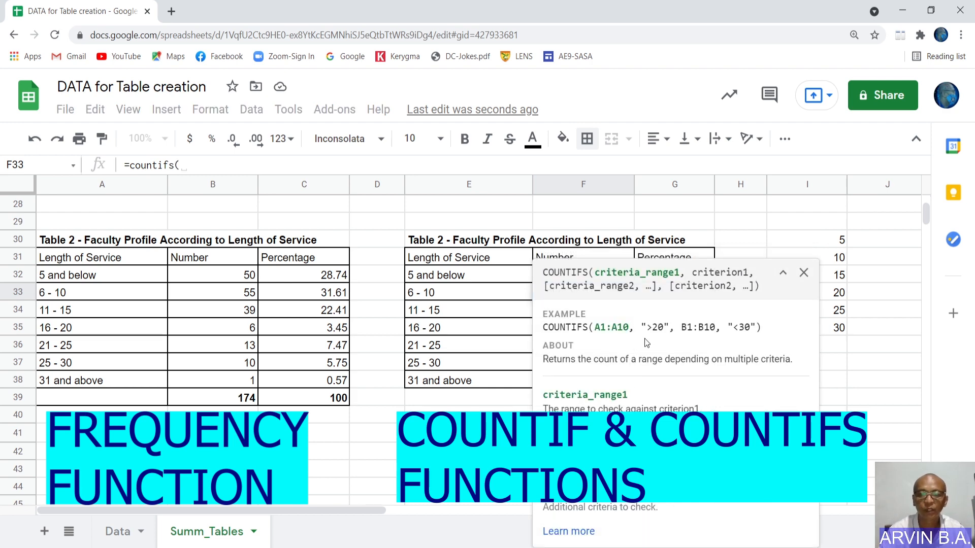
pyautogui.click(804, 273)
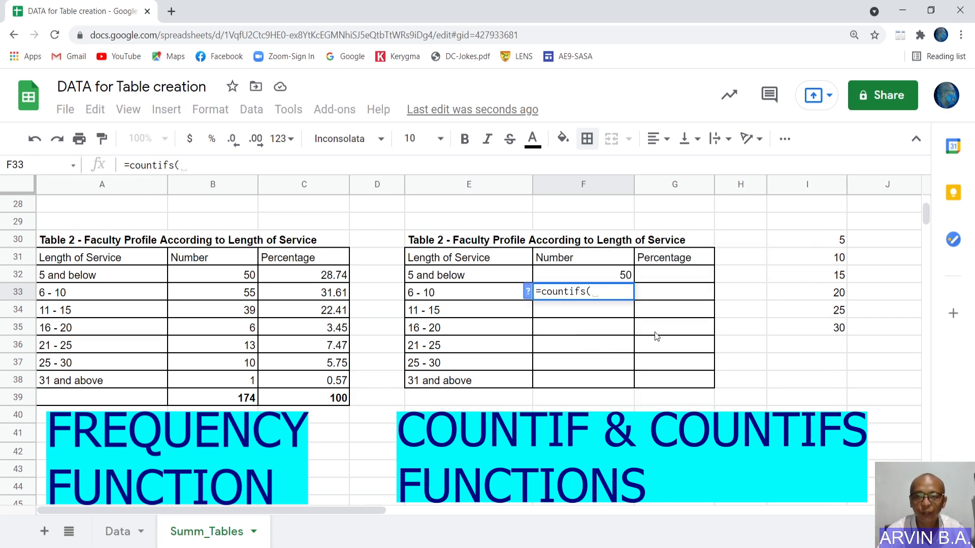
pyautogui.write('data')
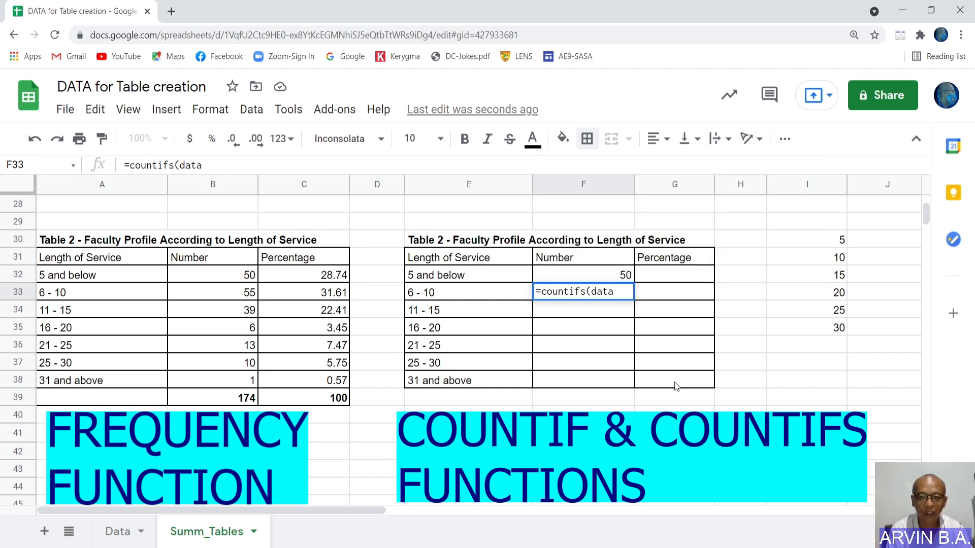
pyautogui.write('!')
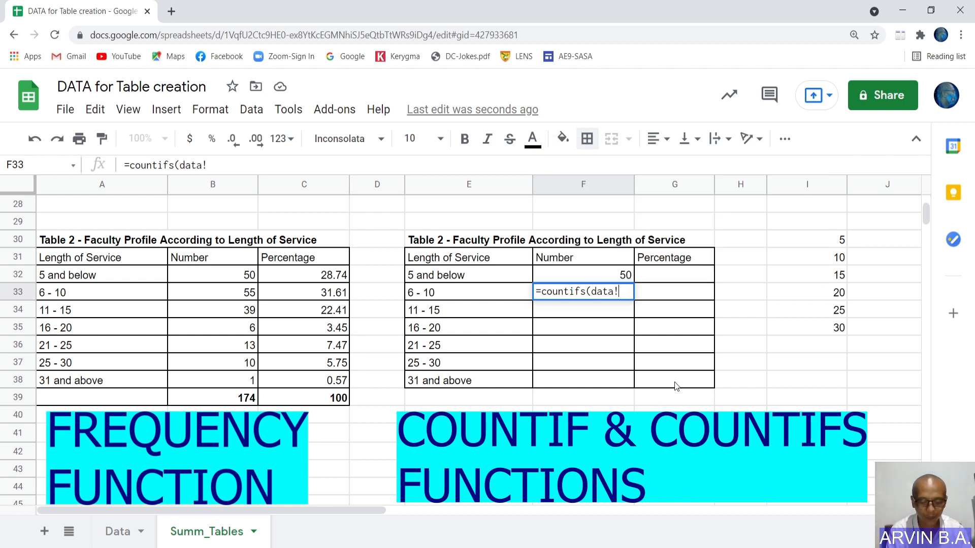
pyautogui.write('c')
pyautogui.write('2:')
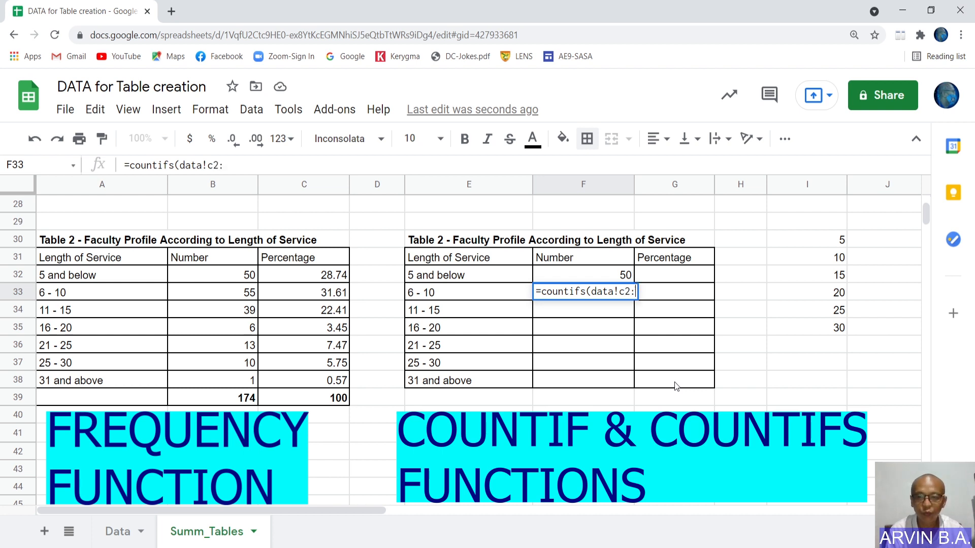
pyautogui.write('c175,')
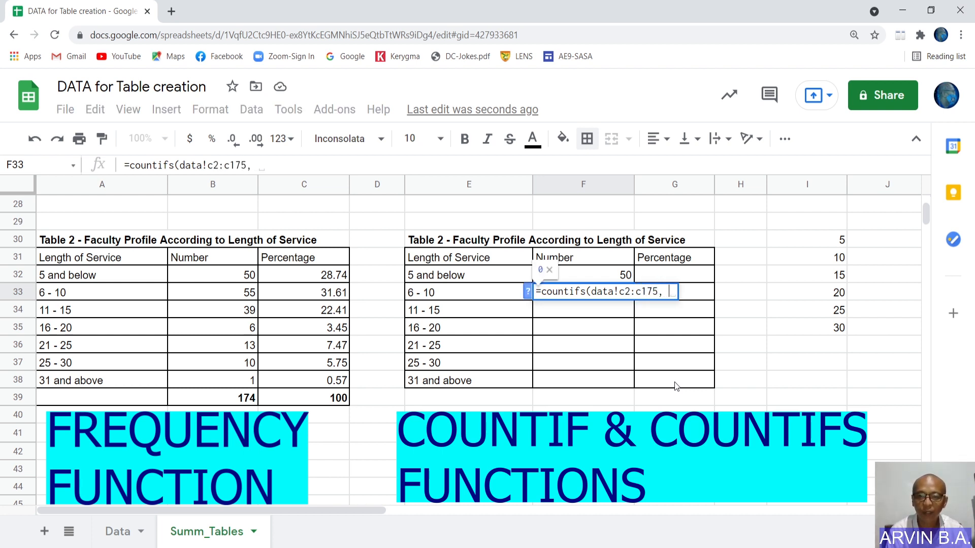
# Give the COUNTIFS formula in F33 ">5" as its first criterion.
pyautogui.write(' "')
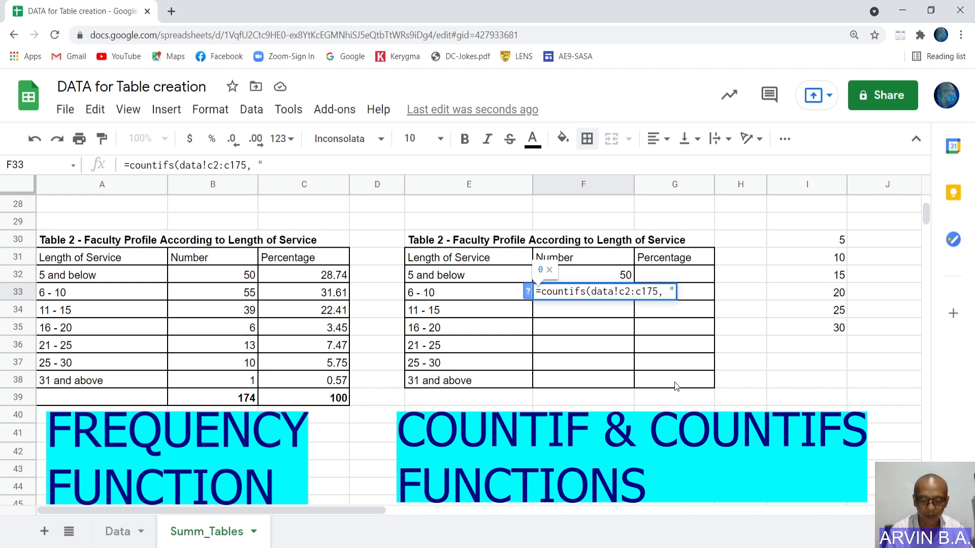
pyautogui.write('>')
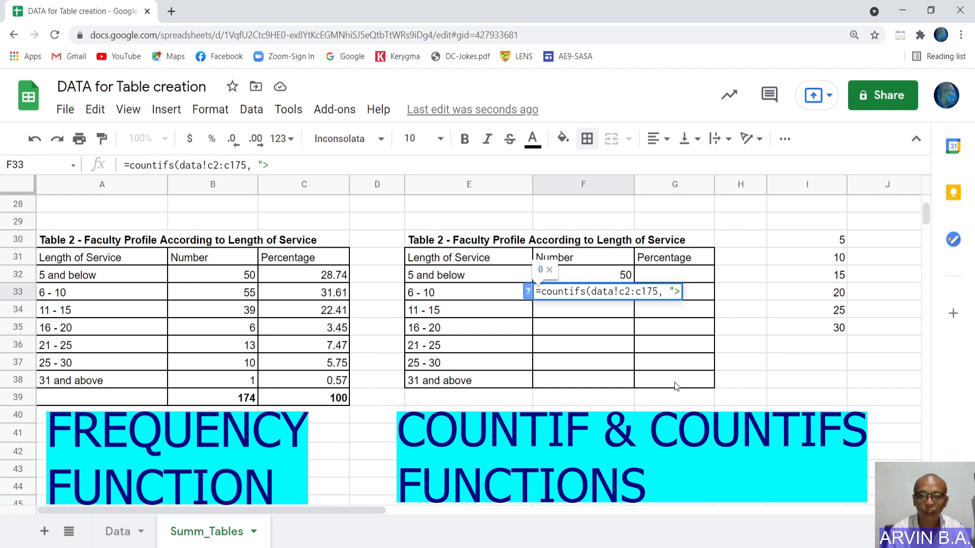
pyautogui.write('=6')
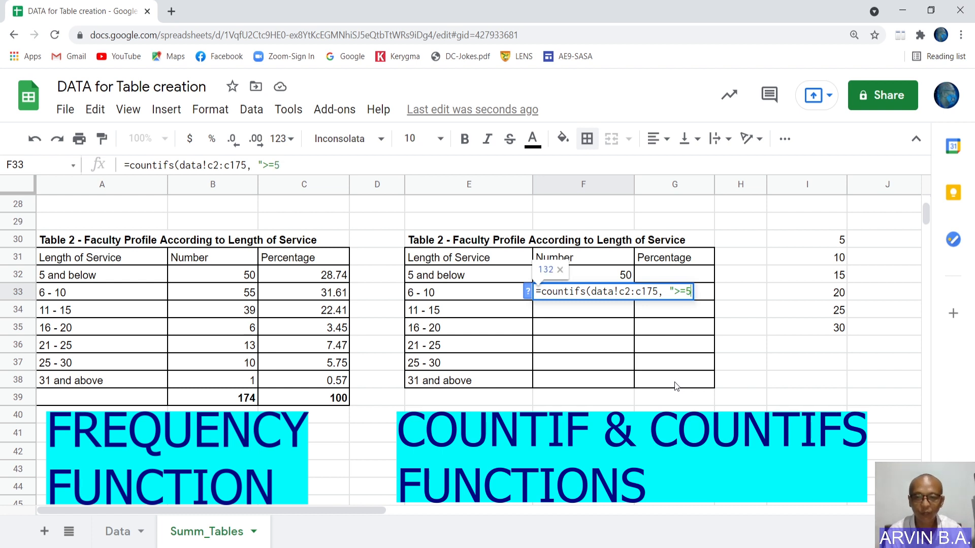
pyautogui.press('BackSpace')
pyautogui.press('BackSpace')
pyautogui.write('5')
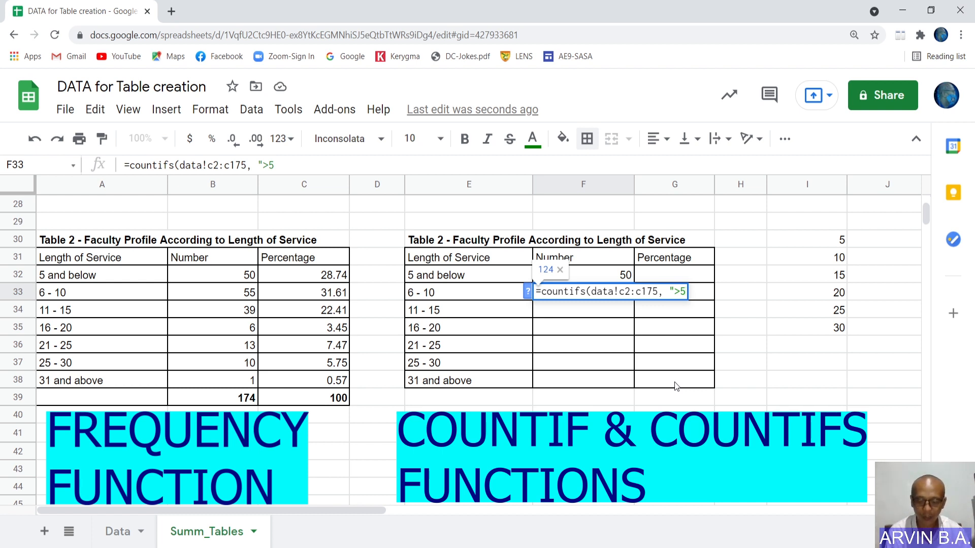
pyautogui.write('"')
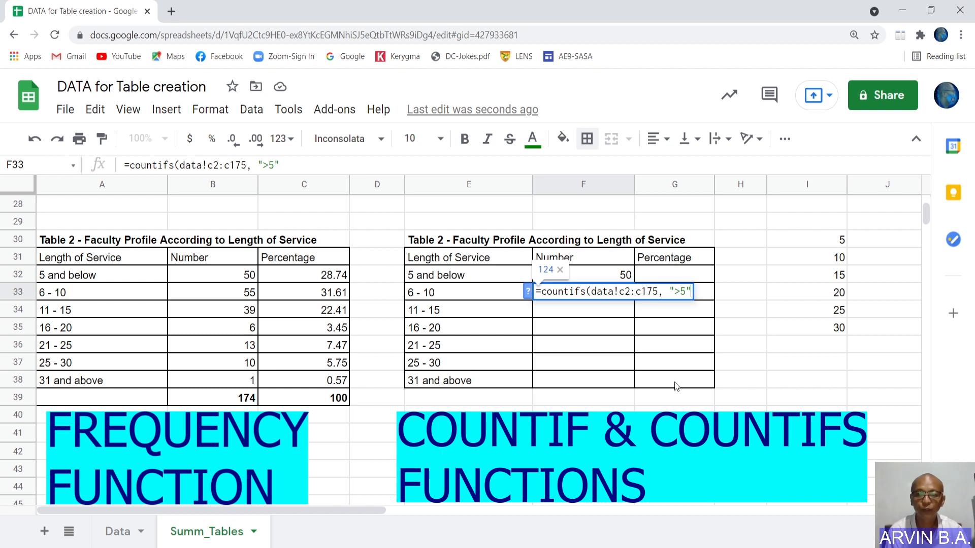
# Add data!c2:c175 as the second criteria range of the COUNTIFS formula in F33.
pyautogui.write(', ')
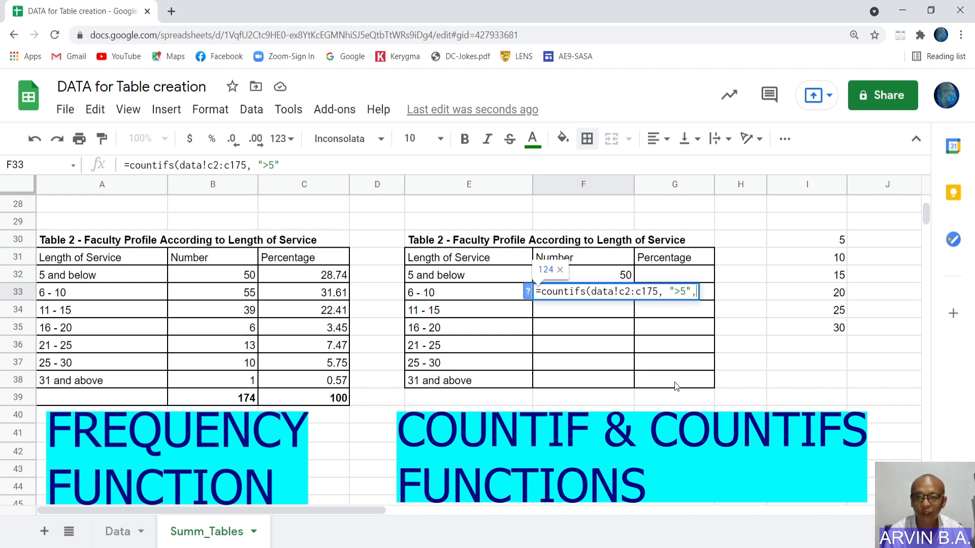
pyautogui.write('data')
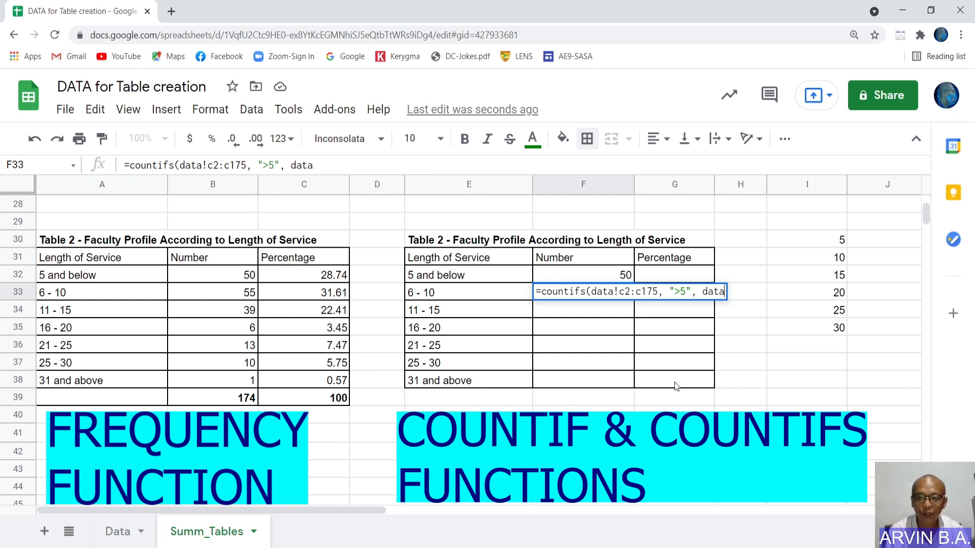
pyautogui.write('!c2:c')
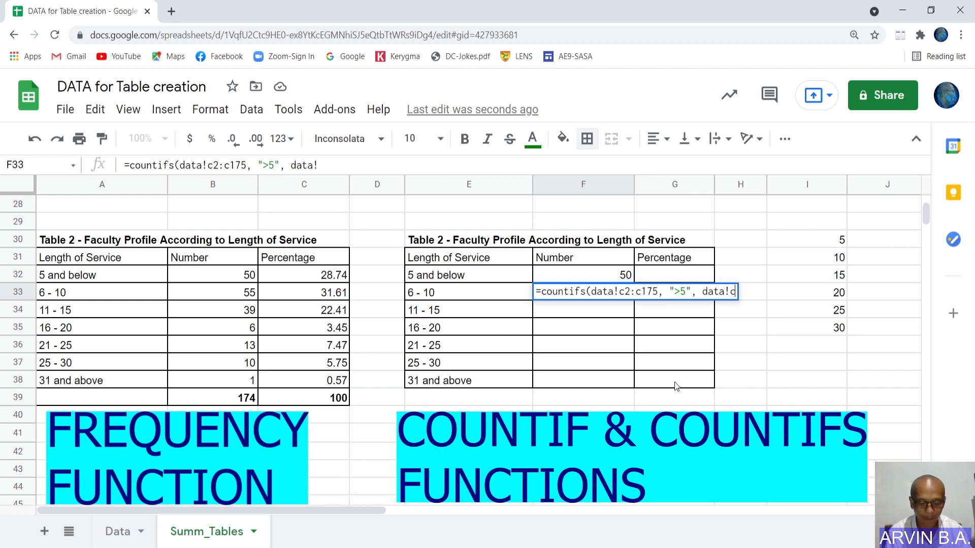
pyautogui.write('175')
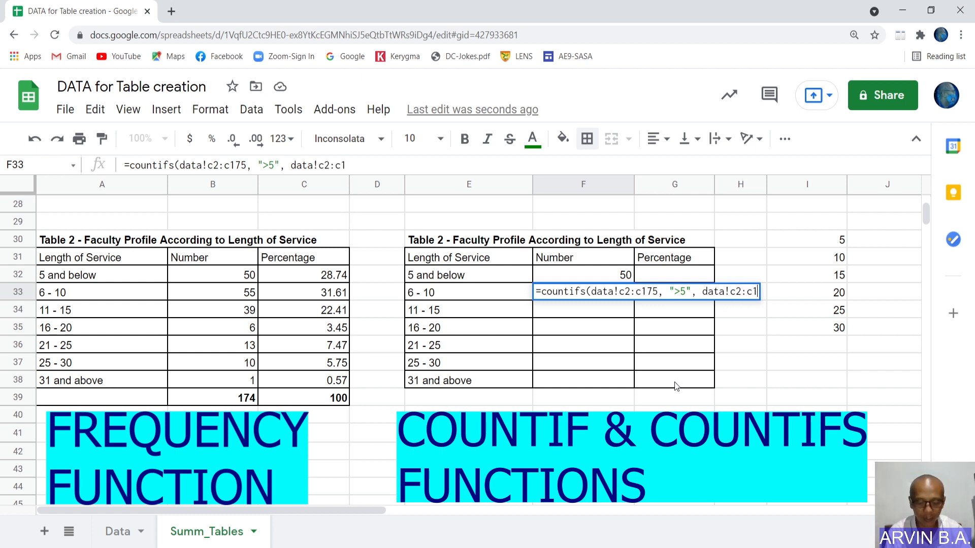
# Complete the 6 - 10 count formula in F33 as =countifs(data!c2:c175, ">5", data!c2:c175, "<=10").
pyautogui.write(', ')
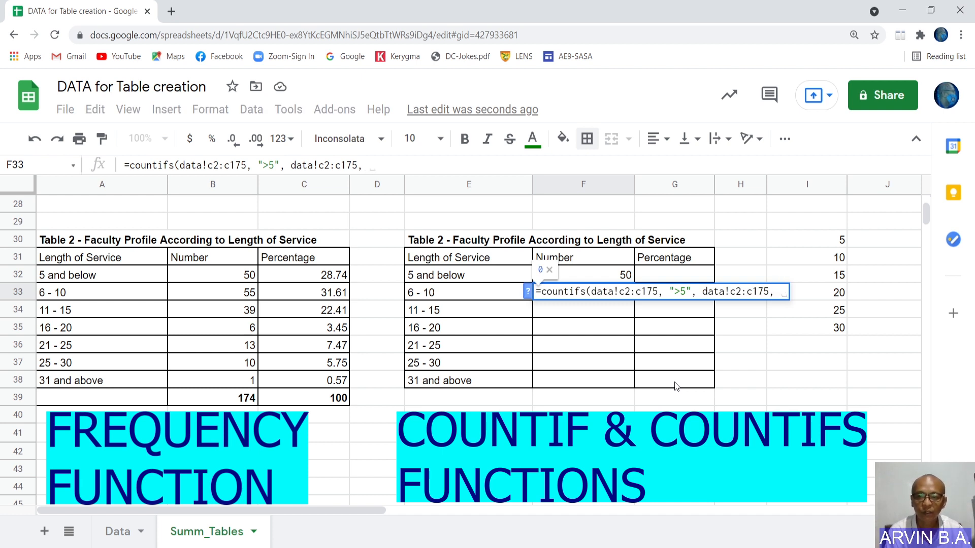
pyautogui.write('<')
pyautogui.press('BackSpace')
pyautogui.write('"<')
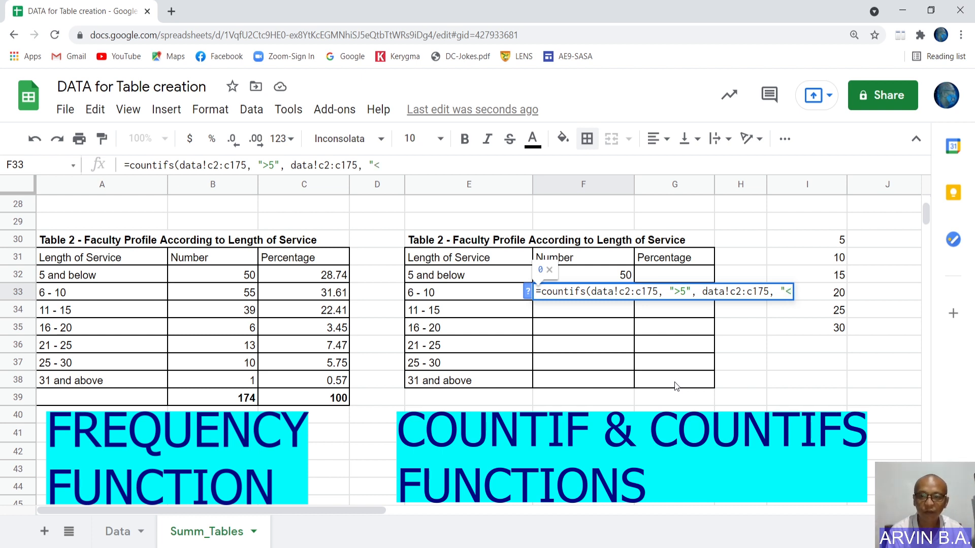
pyautogui.write('=10')
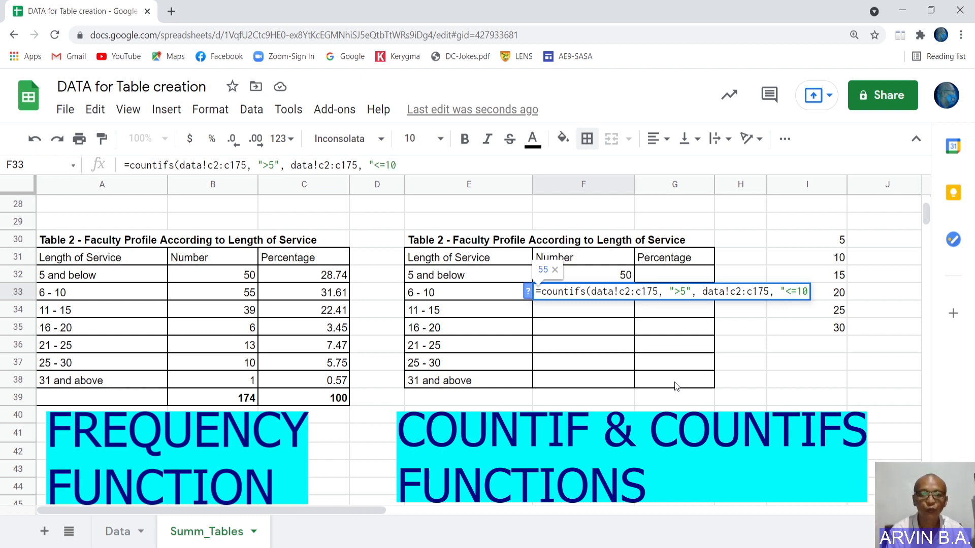
pyautogui.write('")')
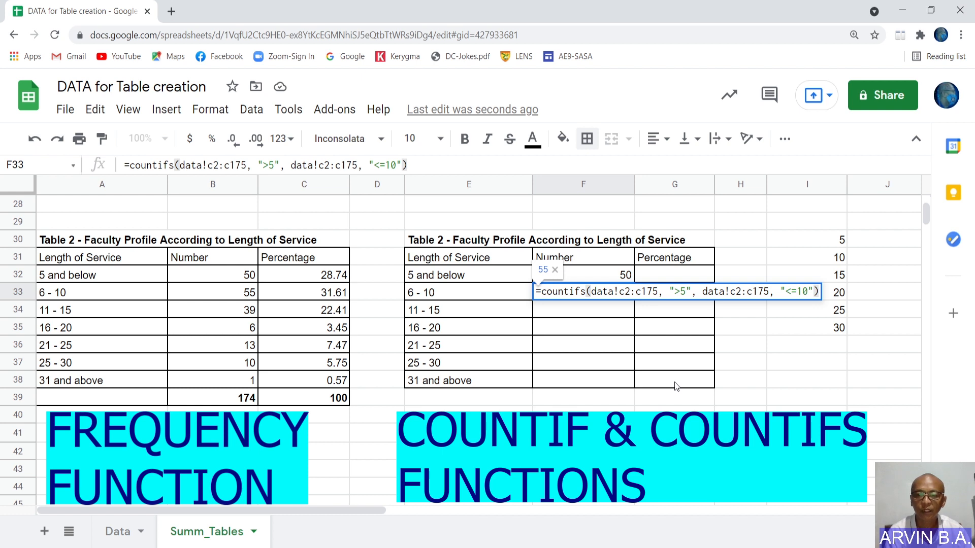
pyautogui.press('Return')
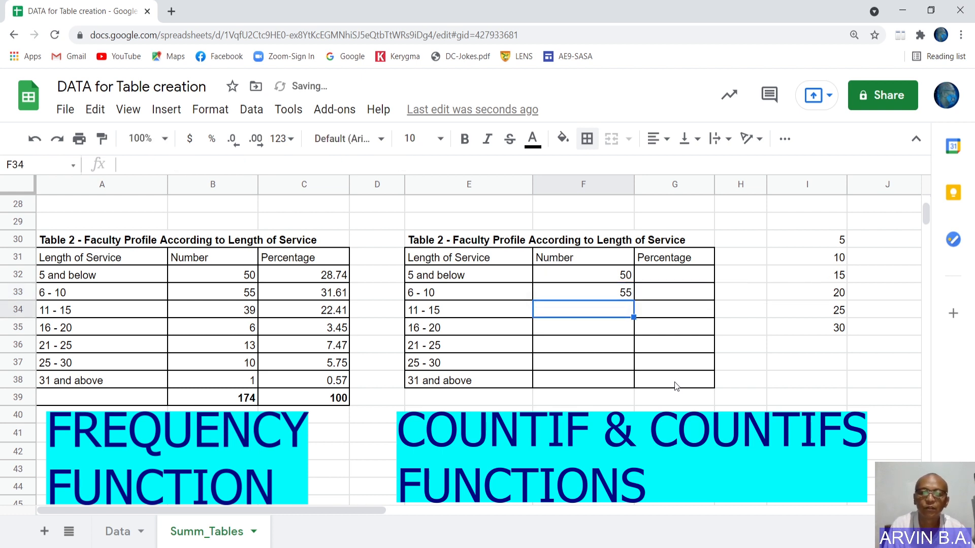
# Copy the full COUNTIFS formula text from the 6 - 10 count cell, F33.
pyautogui.press('Up')
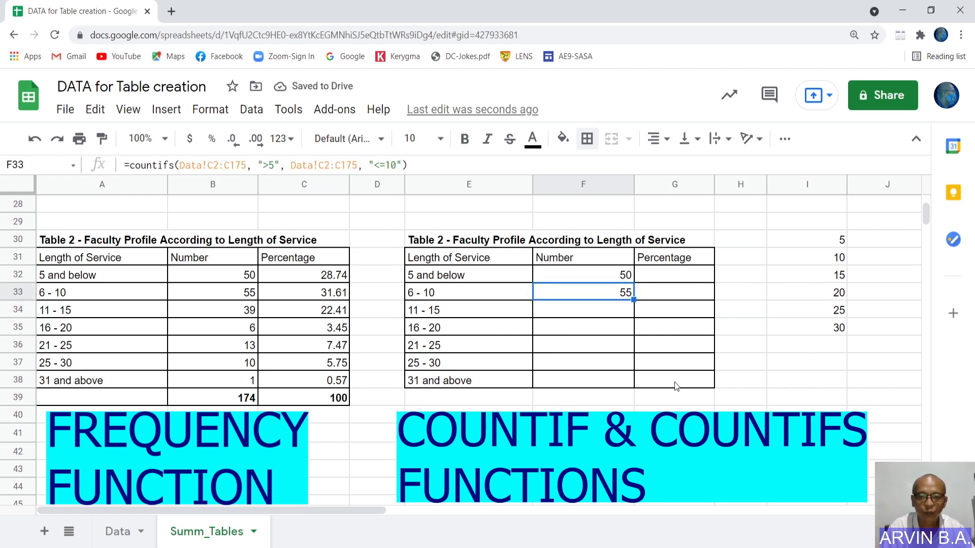
pyautogui.press('F2')
pyautogui.hotkey('ctrl', 'a')
pyautogui.hotkey('ctrl', 'c')
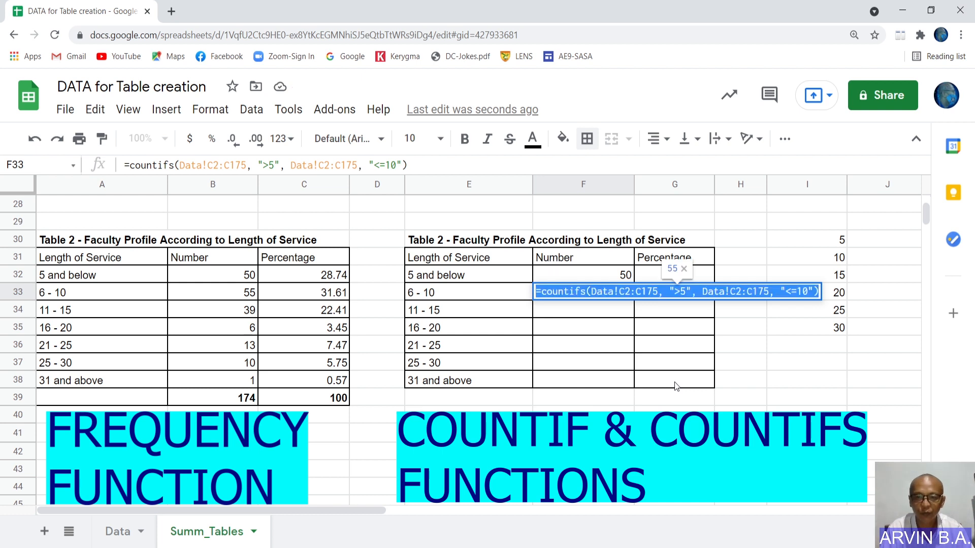
pyautogui.press('Return')
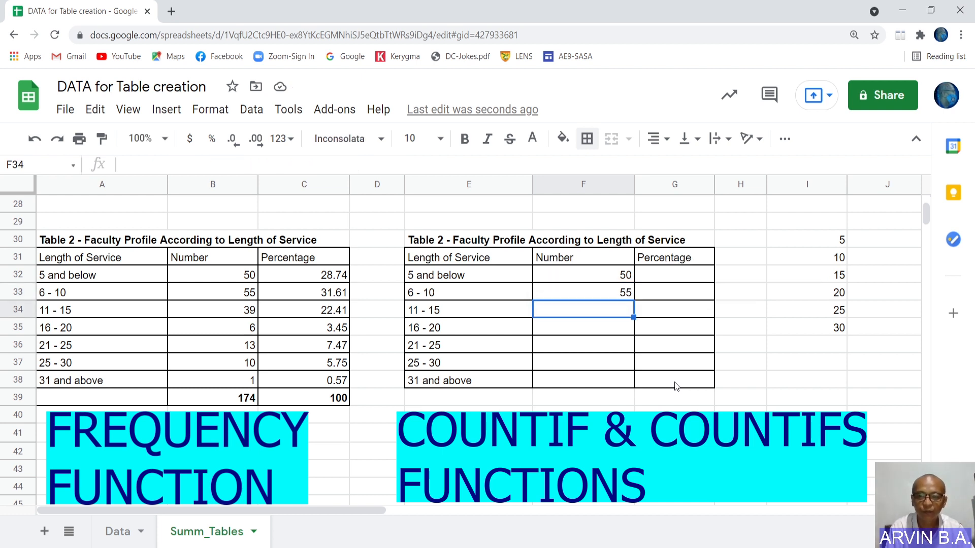
pyautogui.hotkey('ctrl', 'v')
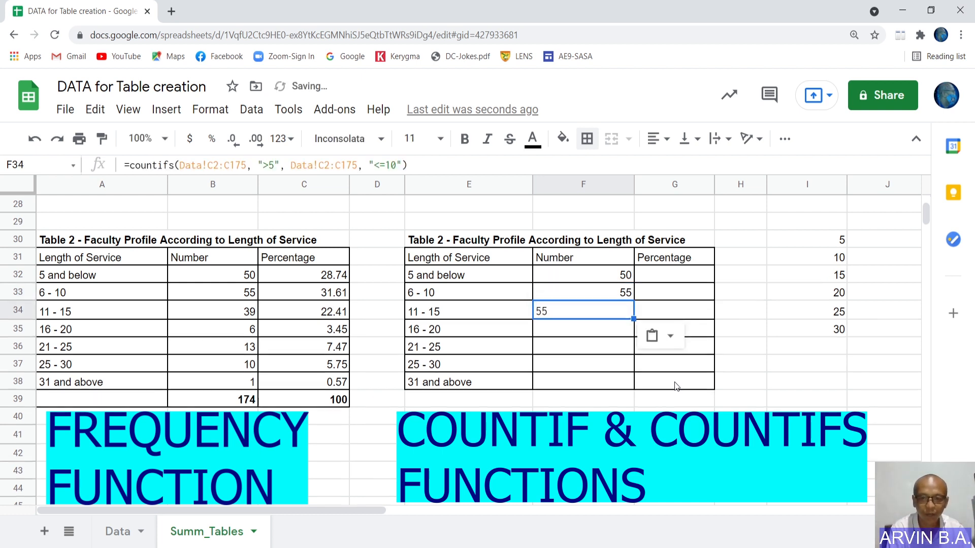
pyautogui.press('F2')
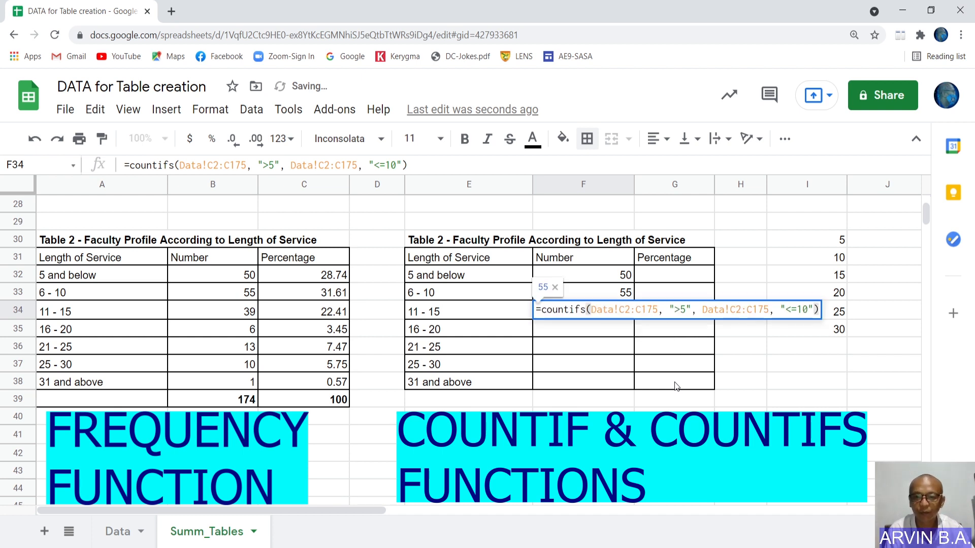
pyautogui.press('Escape')
pyautogui.press('Delete')
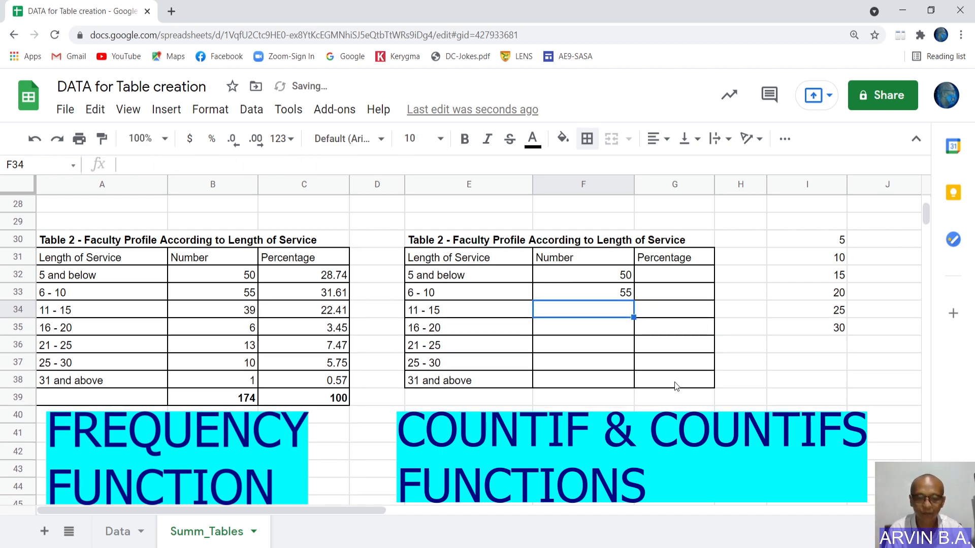
# Insert the copied formula text in F34 for the 11 - 15 row and change its first criterion to ">10".
pyautogui.press('F2')
pyautogui.hotkey('ctrl', 'v')
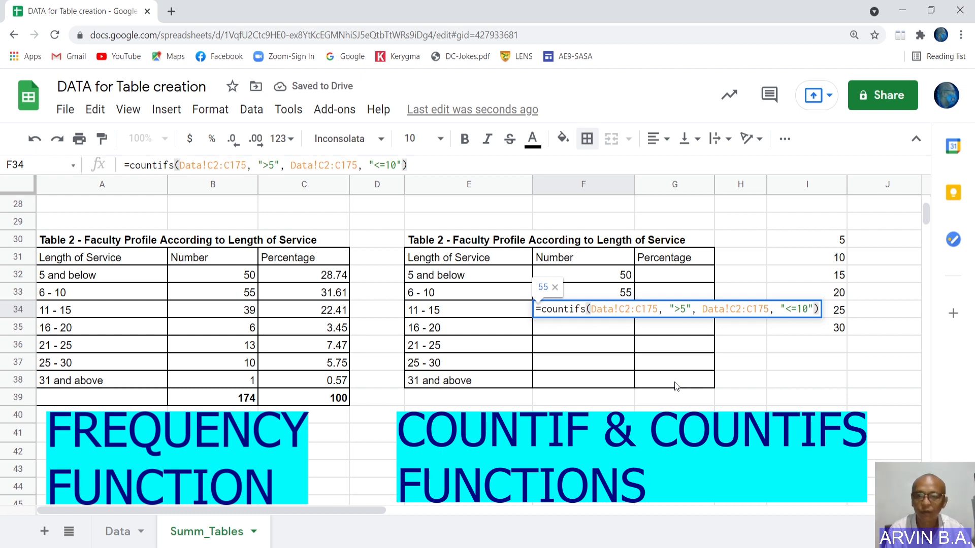
pyautogui.press('Left')
pyautogui.press('Left')
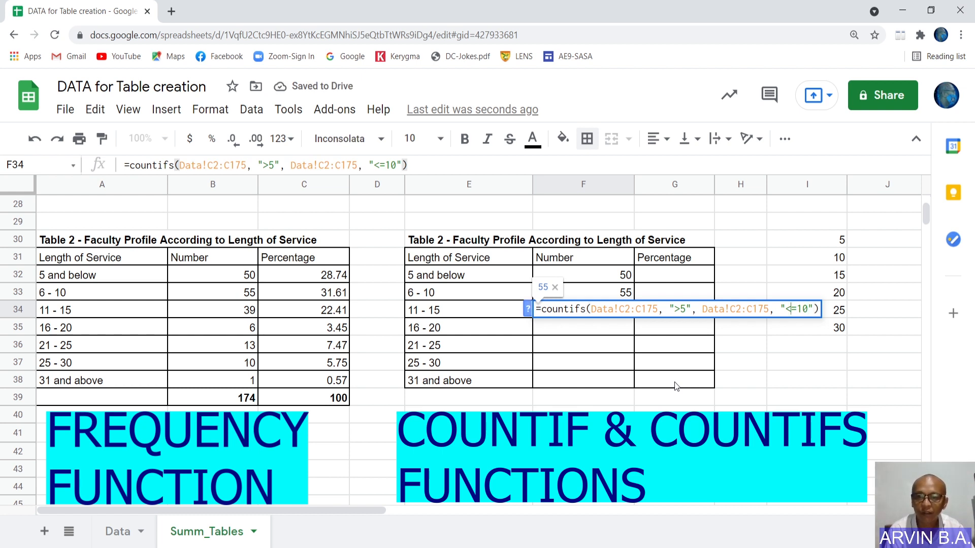
pyautogui.press('Left')
pyautogui.press('Left')
pyautogui.press('Left')
pyautogui.press('Left')
pyautogui.press('Left')
pyautogui.press('Left')
pyautogui.press('Left')
pyautogui.press('Left')
pyautogui.press('Left')
pyautogui.press('Left')
pyautogui.press('Left')
pyautogui.press('Left')
pyautogui.press('Left')
pyautogui.press('Left')
pyautogui.press('Left')
pyautogui.press('Left')
pyautogui.press('Left')
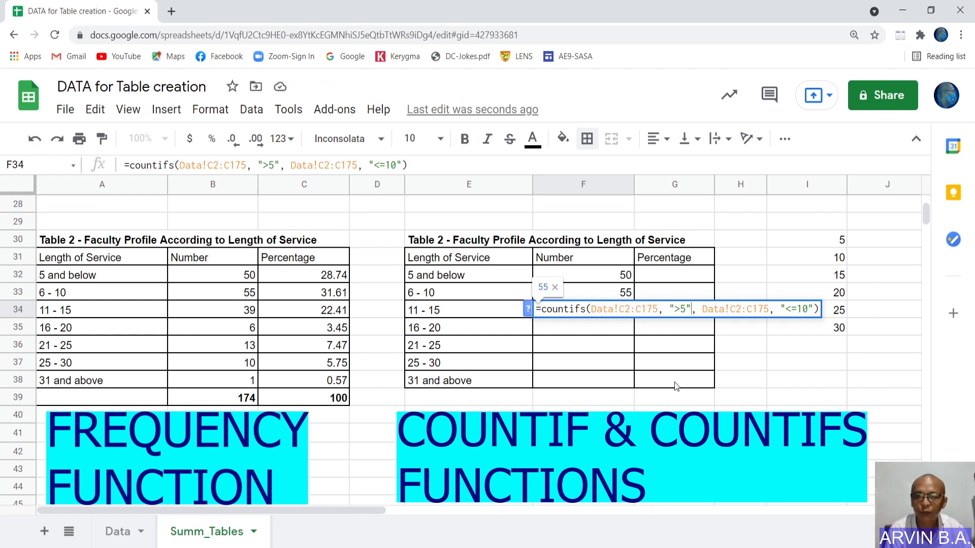
pyautogui.press('Left')
pyautogui.press('BackSpace')
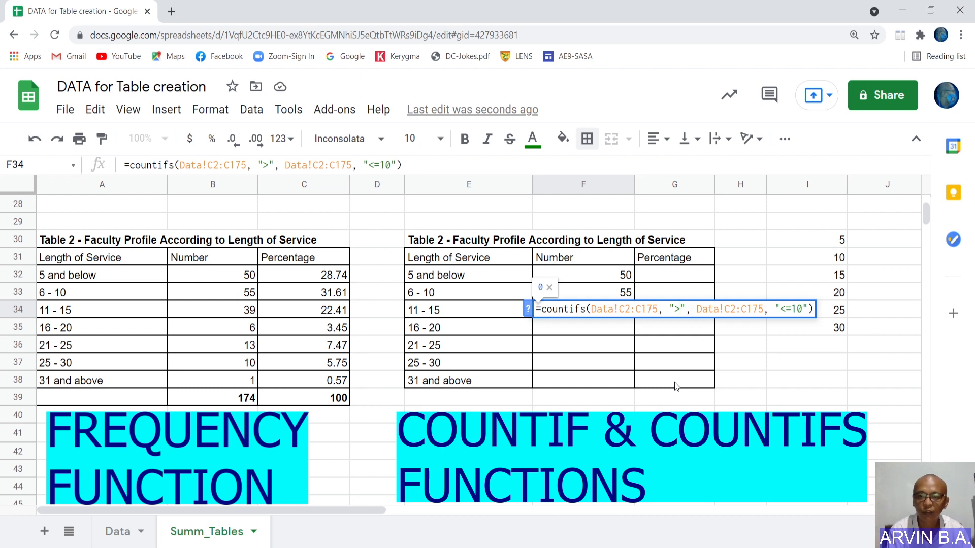
pyautogui.write('10')
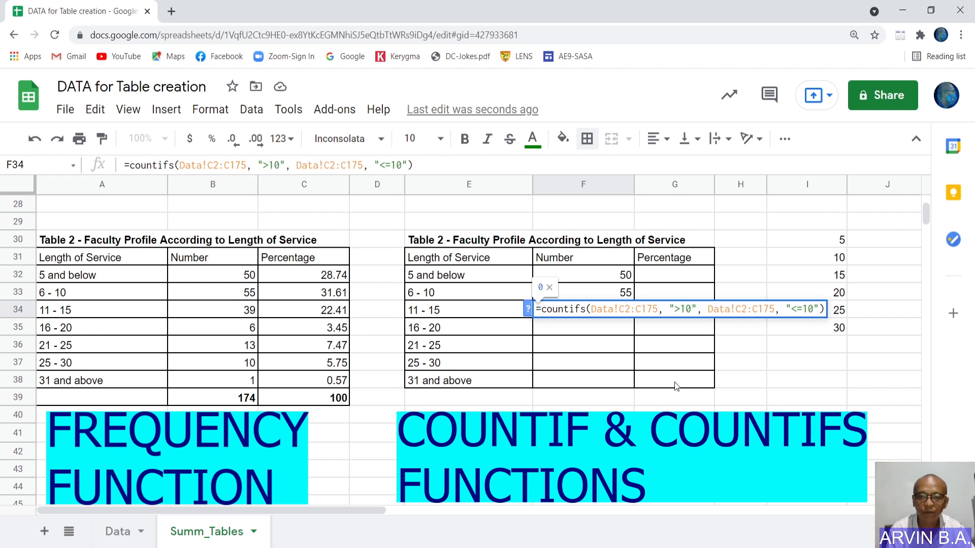
# Set the second criterion of the 11 - 15 formula to "<=15" and enter the formula.
pyautogui.press('End')
pyautogui.press('Left')
pyautogui.press('Left')
pyautogui.press('BackSpace')
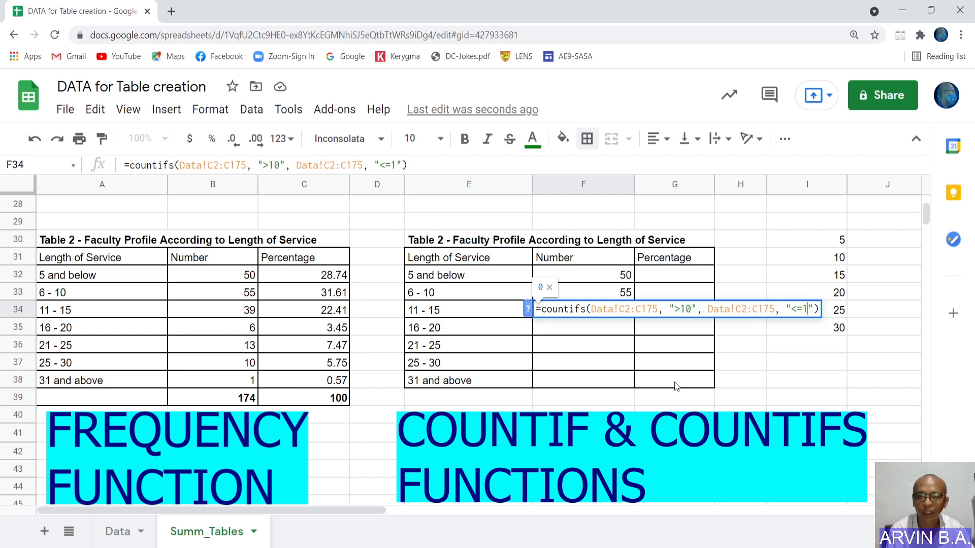
pyautogui.write('5')
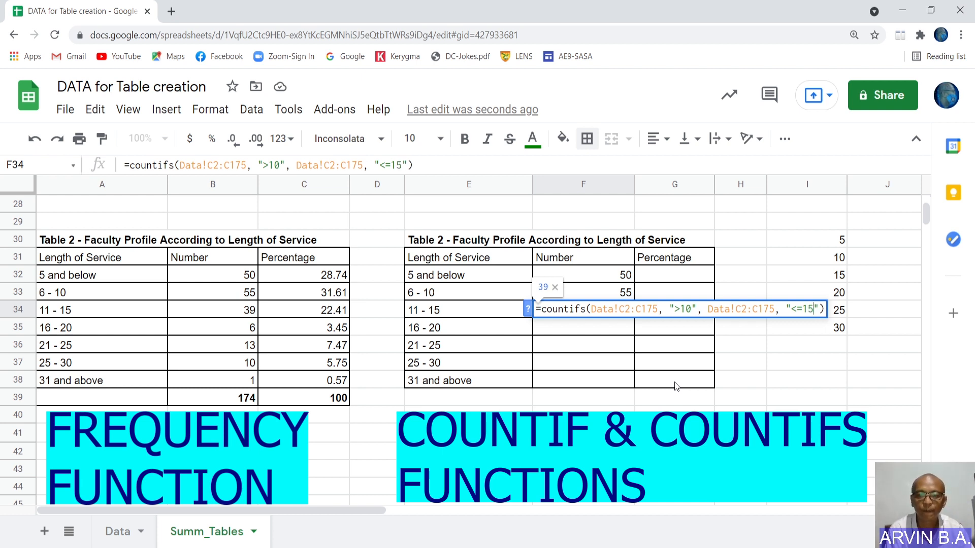
pyautogui.press('Return')
# Copy the full COUNTIFS formula text from the 11 - 15 count cell, F34.
pyautogui.press('Up')
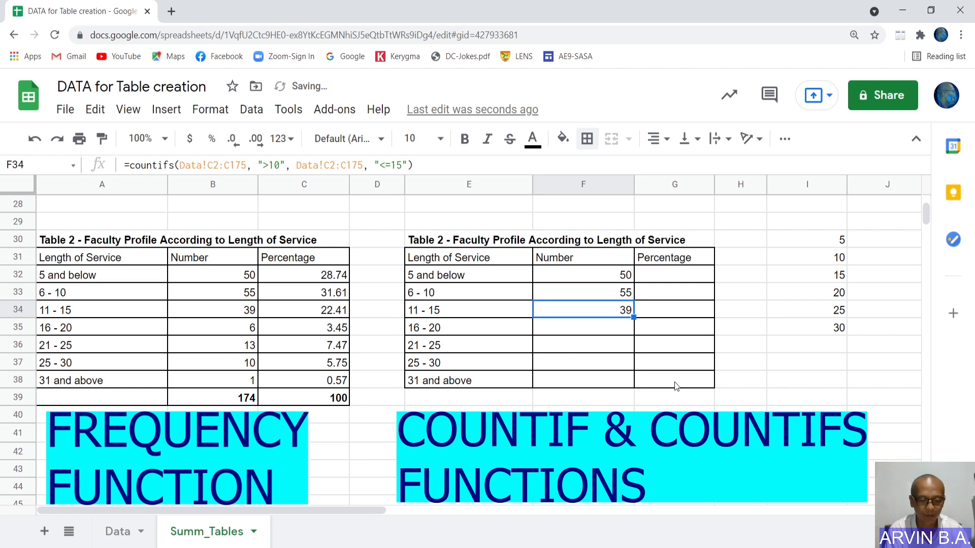
pyautogui.press('F2')
pyautogui.hotkey('ctrl', 'a')
pyautogui.hotkey('ctrl', 'c')
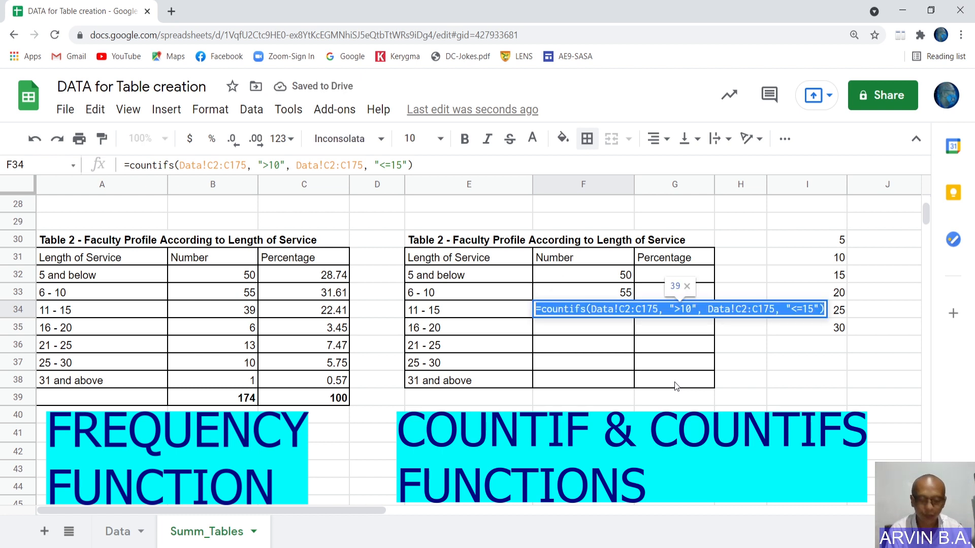
pyautogui.press('Return')
# Paste the copied formula text into F35 for the 16 - 20 row and set its second criterion to "<=20".
pyautogui.press('F2')
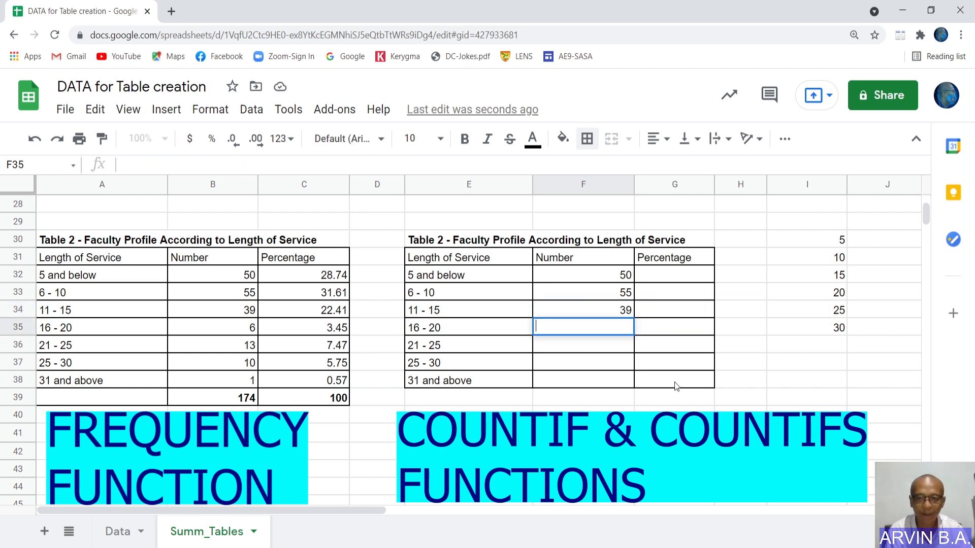
pyautogui.hotkey('ctrl', 'v')
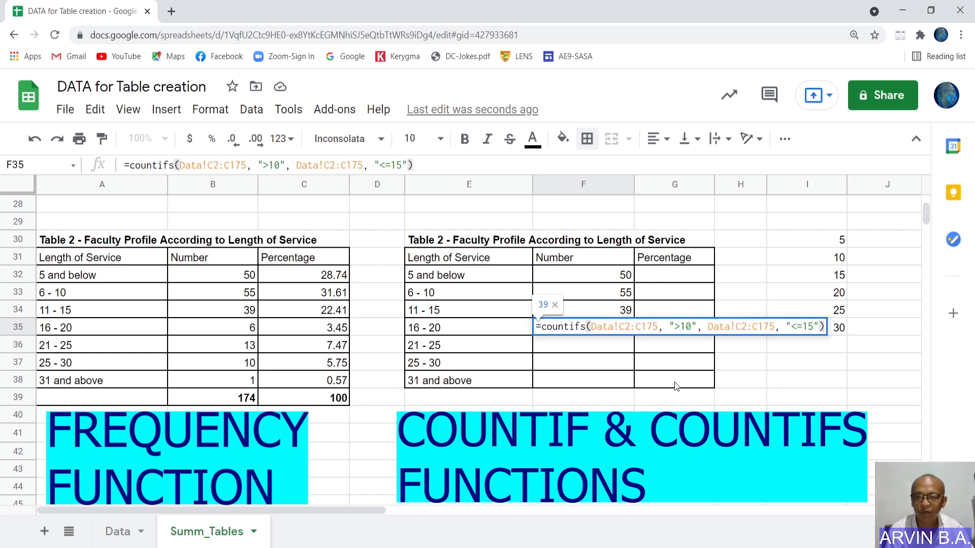
pyautogui.press('Left')
pyautogui.press('Left')
pyautogui.press('Left')
pyautogui.press('BackSpace')
pyautogui.press('Delete')
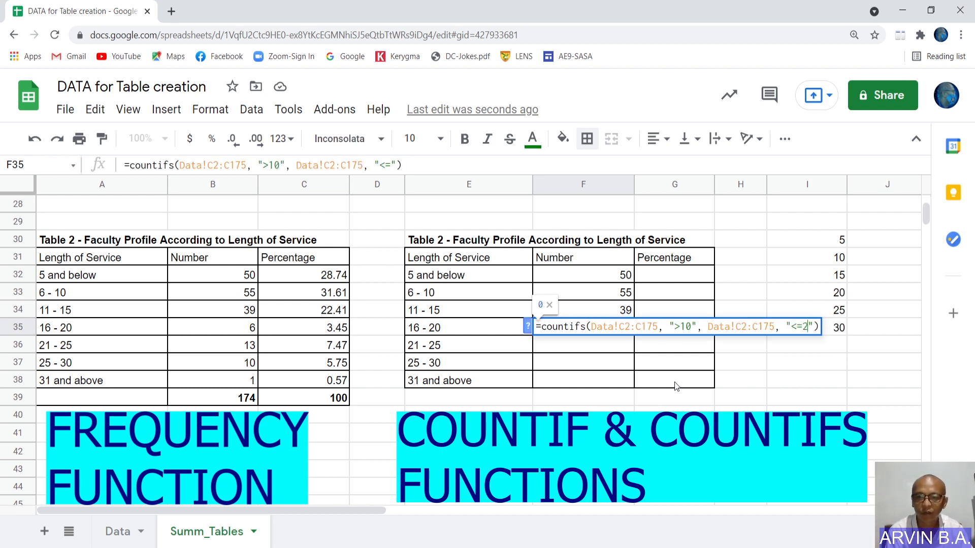
pyautogui.write('20')
# Change the first criterion of the 16 - 20 formula to ">15" and enter the formula.
pyautogui.press('Left')
pyautogui.press('Left')
pyautogui.press('Left')
pyautogui.press('Left')
pyautogui.press('Left')
pyautogui.press('Left')
pyautogui.press('Left')
pyautogui.press('Left')
pyautogui.press('Left')
pyautogui.press('Left')
pyautogui.press('Left')
pyautogui.press('Left')
pyautogui.press('Left')
pyautogui.press('Left')
pyautogui.press('Left')
pyautogui.press('Left')
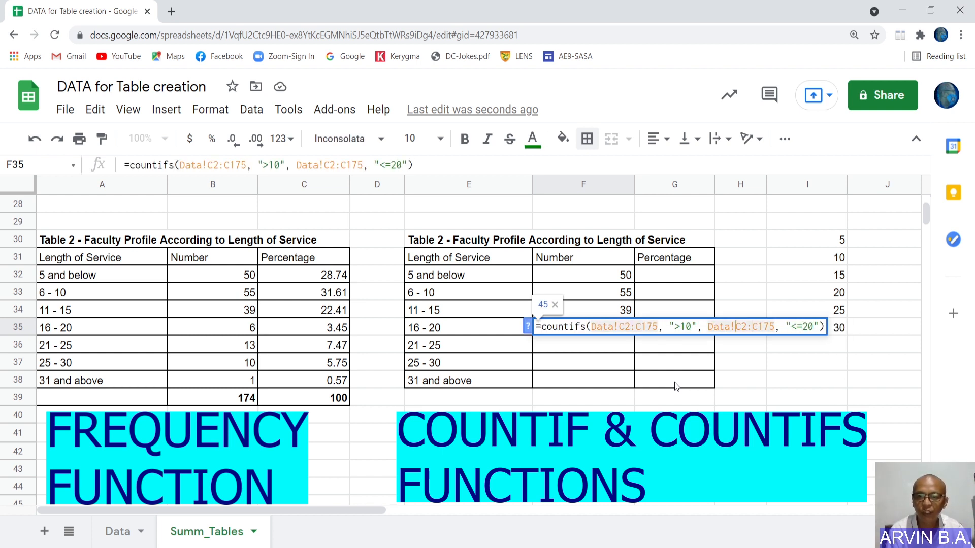
pyautogui.press('Left')
pyautogui.press('Left')
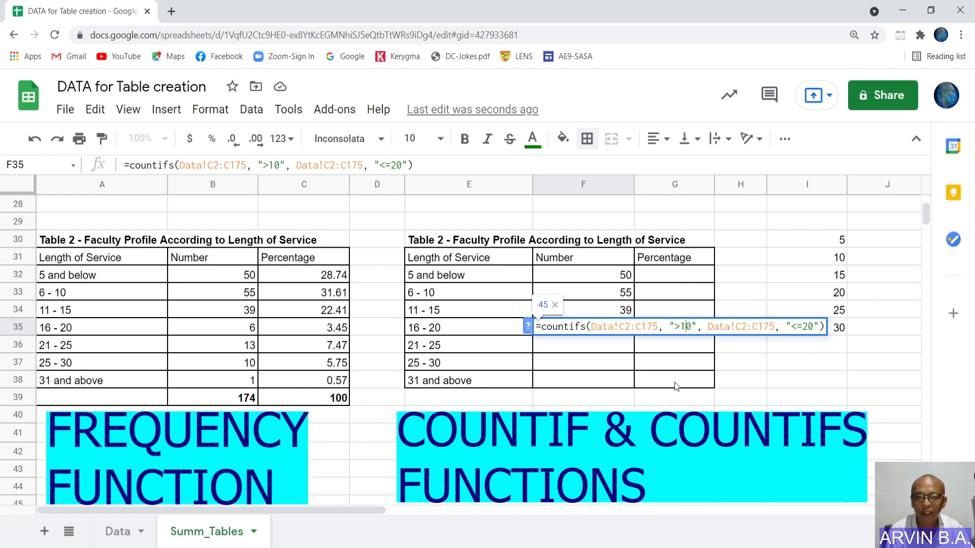
pyautogui.press('Delete')
pyautogui.write('5')
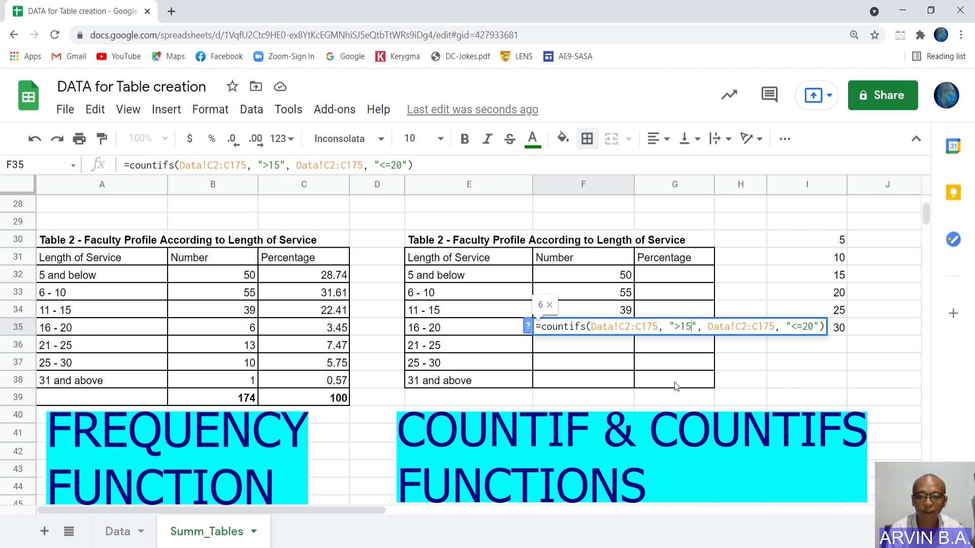
pyautogui.press('Return')
# Paste the copied formula text into F36 for the 21 - 25 row and set its second criterion to "<=25".
pyautogui.press('Return')
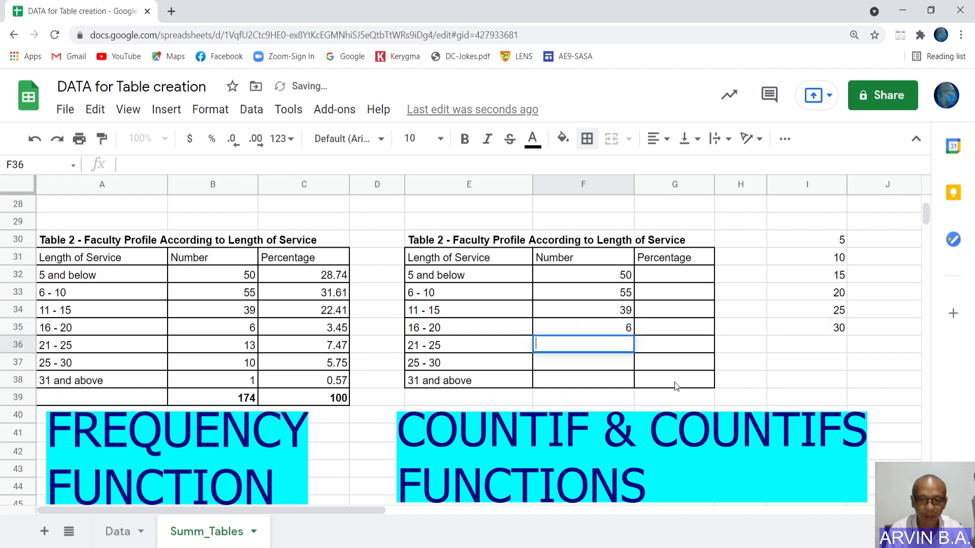
pyautogui.hotkey('ctrl', 'v')
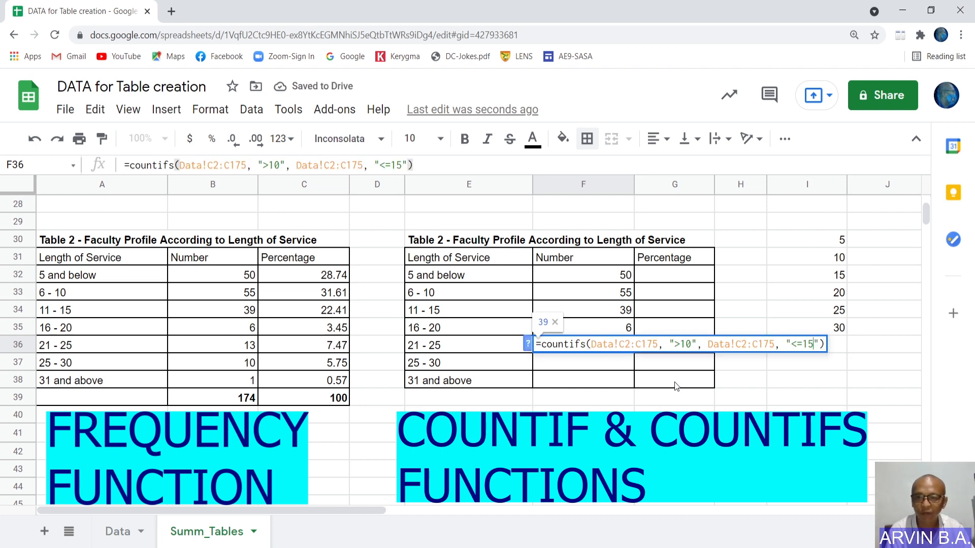
pyautogui.press('BackSpace')
pyautogui.press('BackSpace')
pyautogui.write('21')
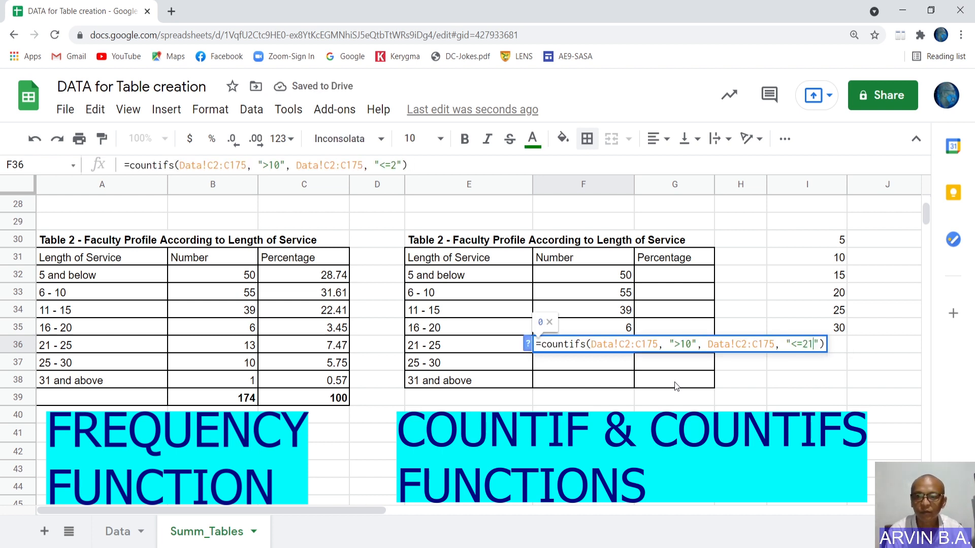
pyautogui.press('BackSpace')
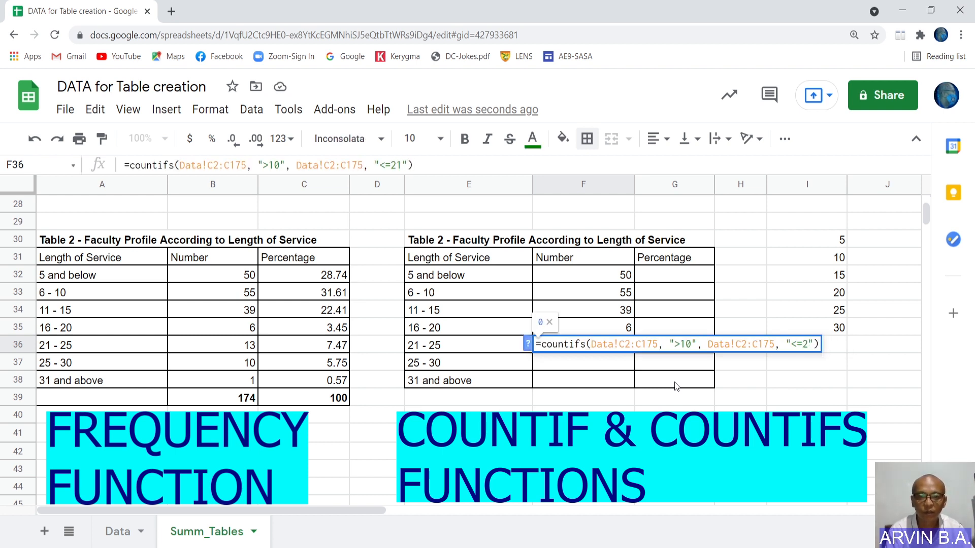
pyautogui.write('5')
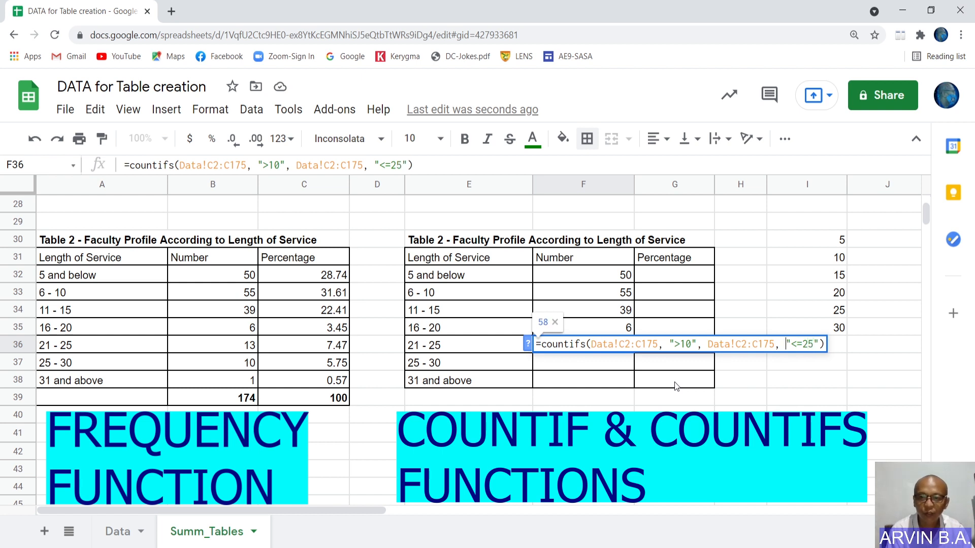
# Change the first criterion of the 21 - 25 formula to ">20" and enter the formula.
pyautogui.press('Left')
pyautogui.press('Left')
pyautogui.press('Left')
pyautogui.press('Left')
pyautogui.press('Left')
pyautogui.press('Left')
pyautogui.press('Left')
pyautogui.press('Left')
pyautogui.press('Left')
pyautogui.press('Left')
pyautogui.press('Left')
pyautogui.press('Left')
pyautogui.press('Left')
pyautogui.press('Left')
pyautogui.press('Left')
pyautogui.press('Left')
pyautogui.press('Left')
pyautogui.press('Left')
pyautogui.press('Left')
pyautogui.press('Left')
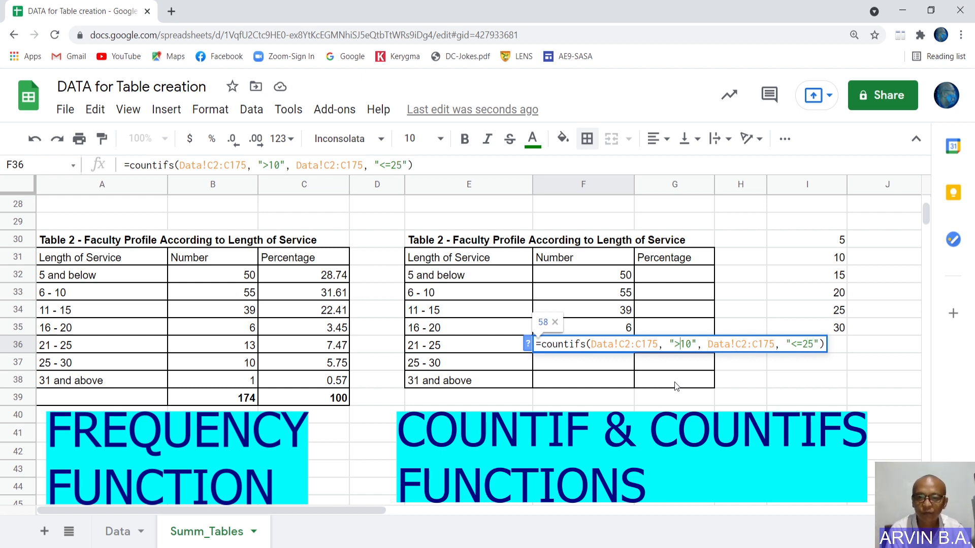
pyautogui.press('Delete')
pyautogui.press('Delete')
pyautogui.write('21')
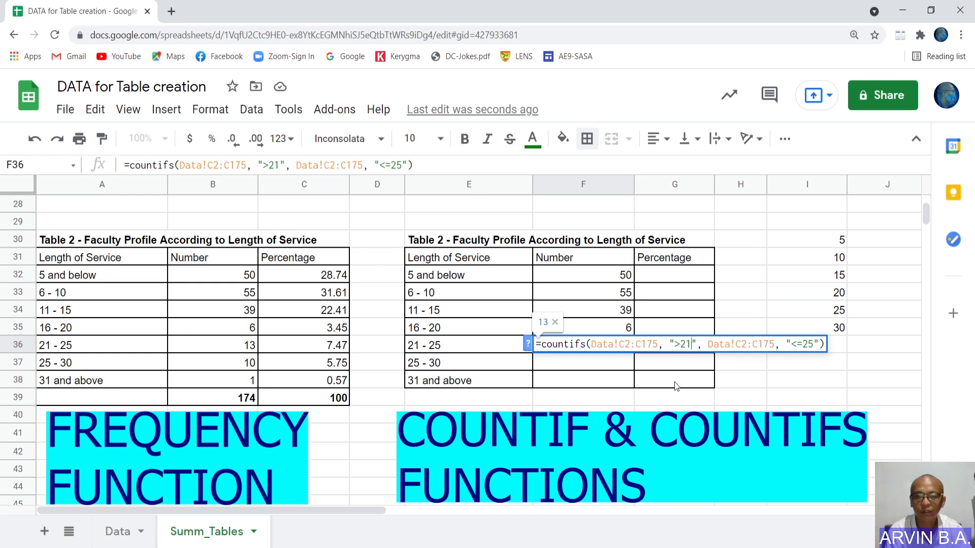
pyautogui.press('BackSpace')
pyautogui.write('0')
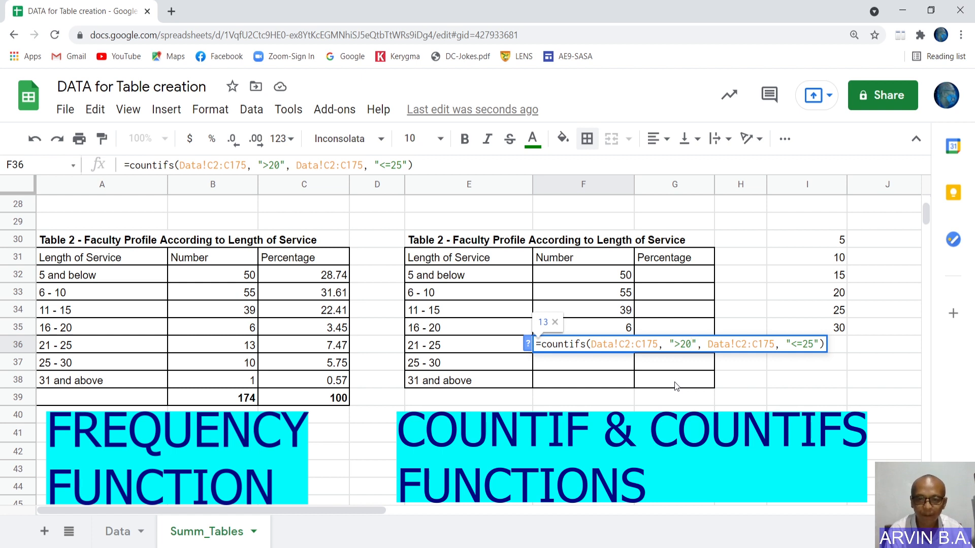
pyautogui.press('Return')
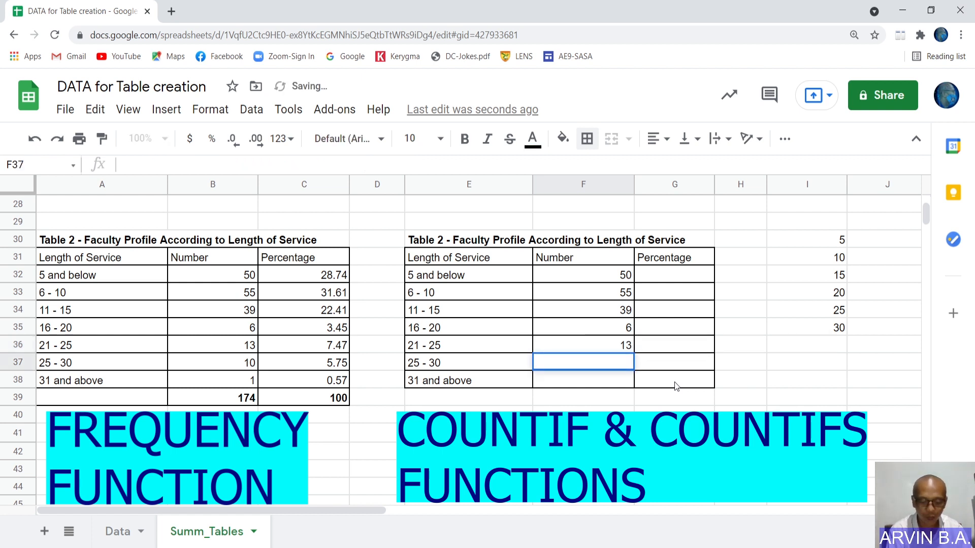
# Paste the copied formula text into F37 for the 25 - 30 row and set its second criterion to "<=30".
pyautogui.write('=countifs(Data!C2:C175, ">10", Data!C2:C175, "<=15")')
pyautogui.press('Left')
pyautogui.press('Left')
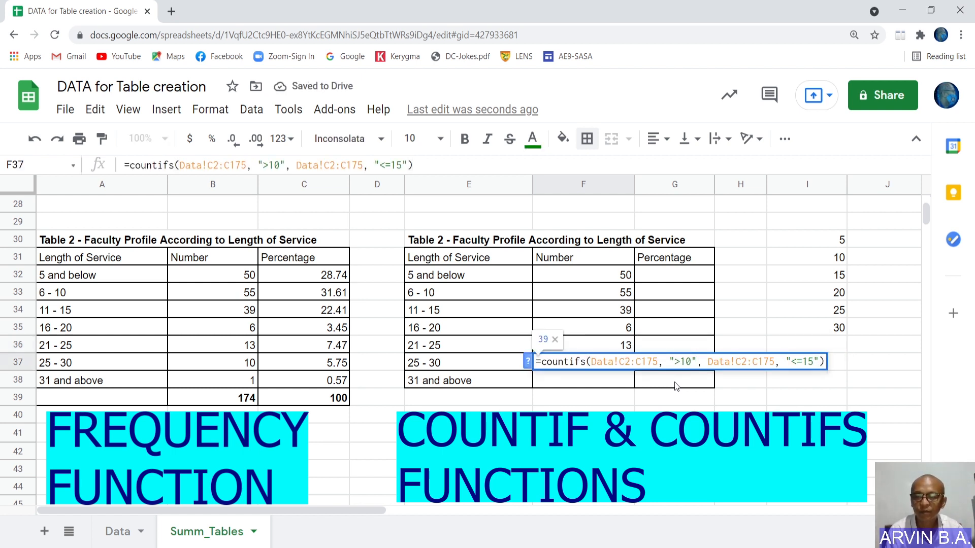
pyautogui.press('BackSpace')
pyautogui.press('BackSpace')
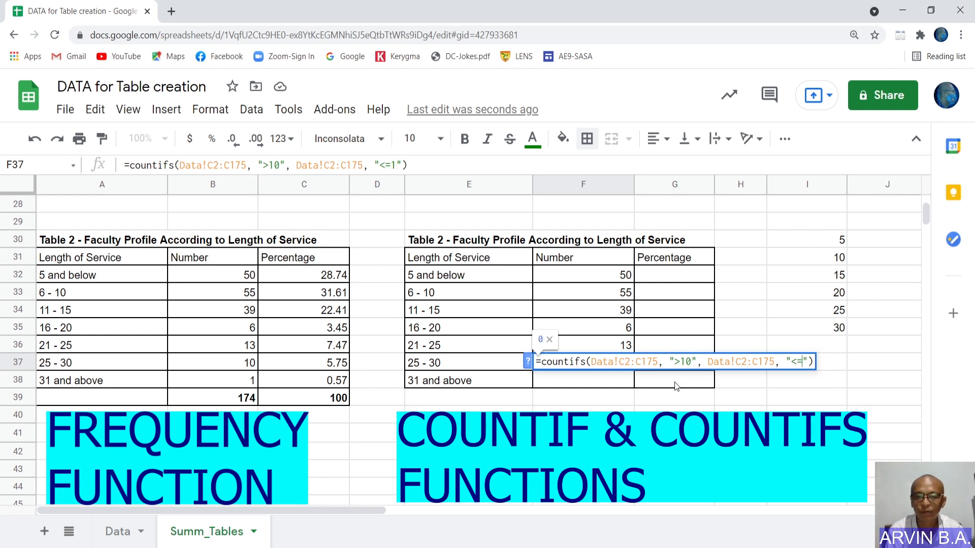
pyautogui.write('30')
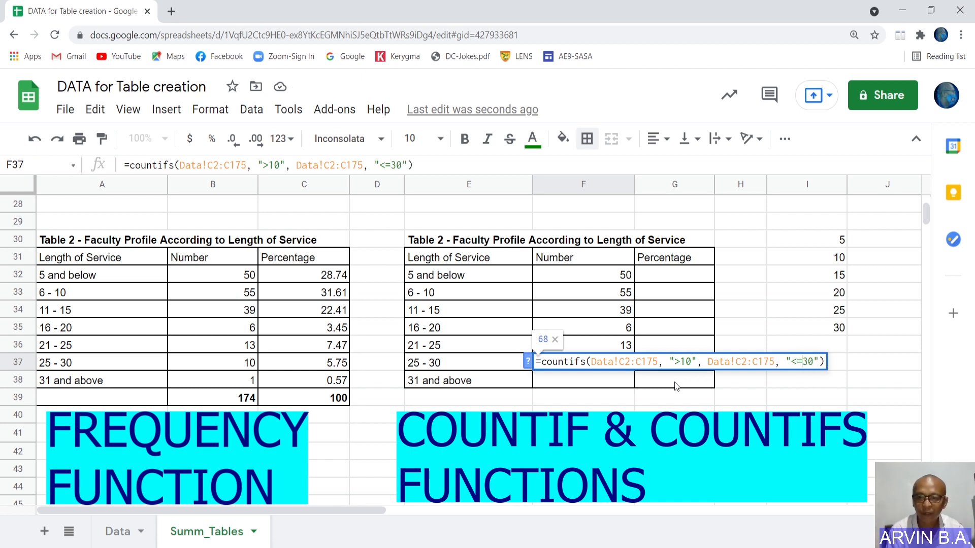
# Change the first criterion of the F37 formula to ">25" and enter the formula.
pyautogui.press('Left')
pyautogui.press('Left')
pyautogui.press('Left')
pyautogui.press('Left')
pyautogui.press('Left')
pyautogui.press('Left')
pyautogui.press('Left')
pyautogui.press('Left')
pyautogui.press('Left')
pyautogui.press('Left')
pyautogui.press('Left')
pyautogui.press('Left')
pyautogui.press('Left')
pyautogui.press('Left')
pyautogui.press('Left')
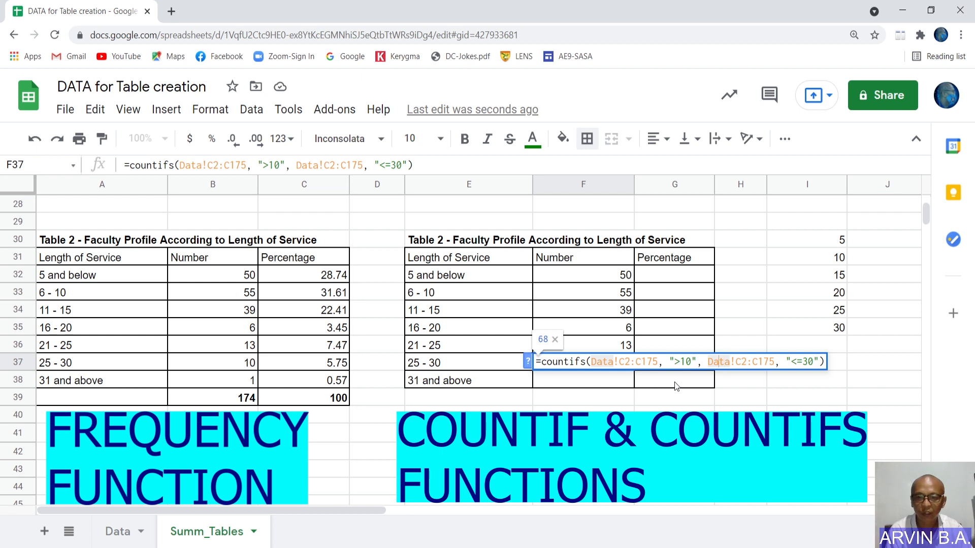
pyautogui.press('Left')
pyautogui.press('Left')
pyautogui.press('Left')
pyautogui.press('Delete')
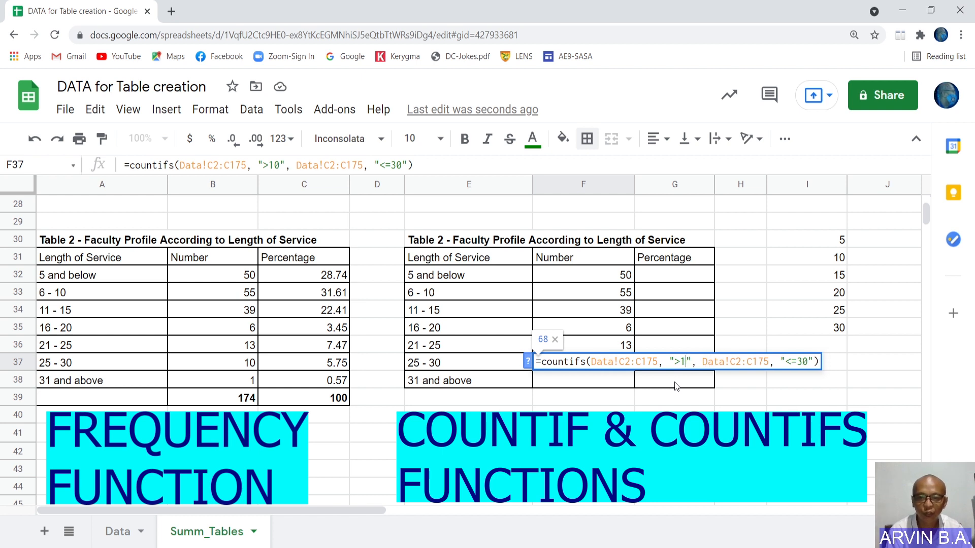
pyautogui.press('BackSpace')
pyautogui.write('2')
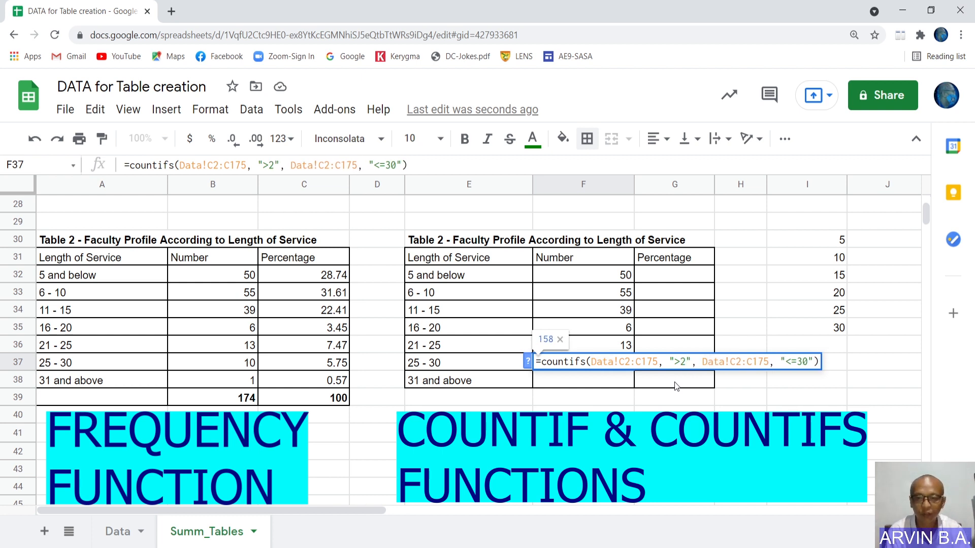
pyautogui.write('5')
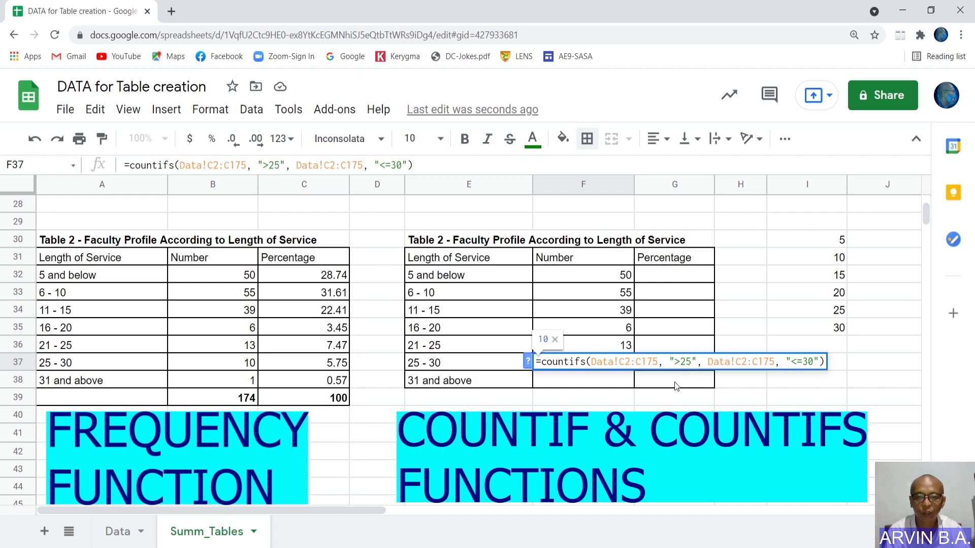
pyautogui.press('Return')
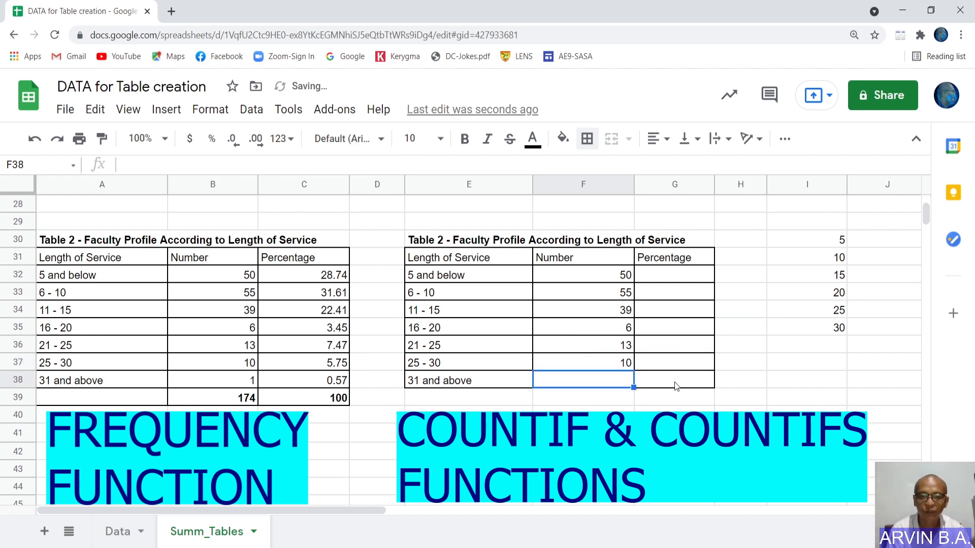
# Correct the length-of-service label in E37 of the COUNTIFS table to "26 - 30".
pyautogui.press('Up')
pyautogui.press('Left')
pyautogui.press('Left')
pyautogui.press('Left')
pyautogui.press('Right')
pyautogui.press('Right')
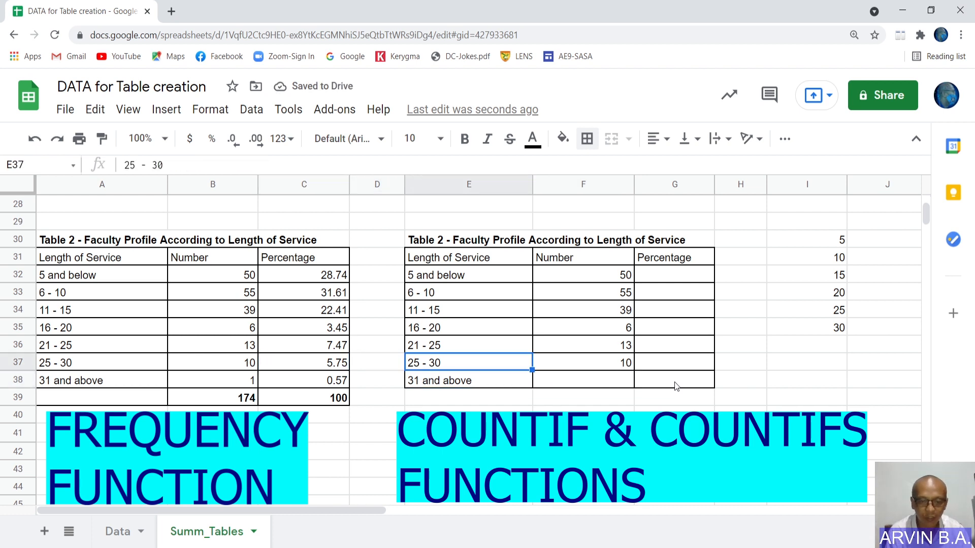
pyautogui.press('F2')
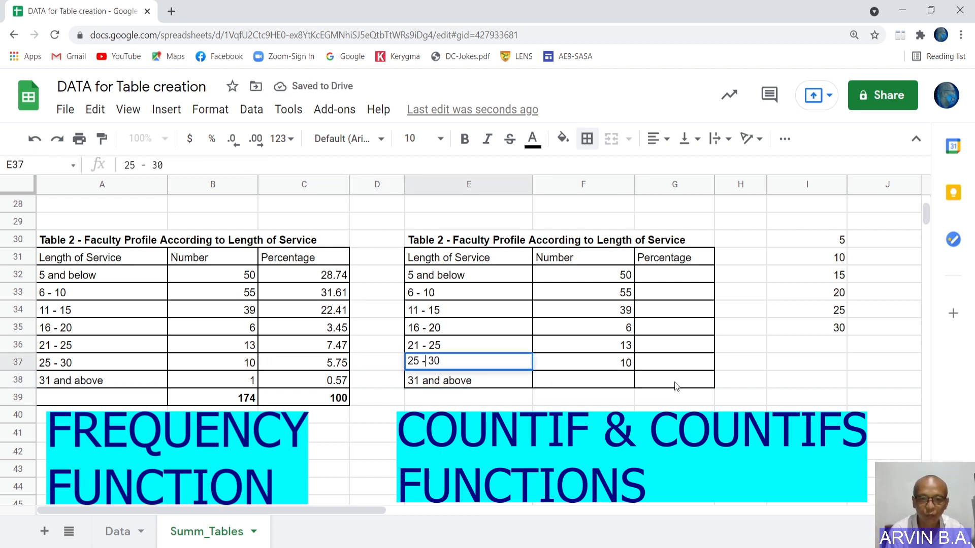
pyautogui.press('BackSpace')
pyautogui.write('6')
pyautogui.press('Return')
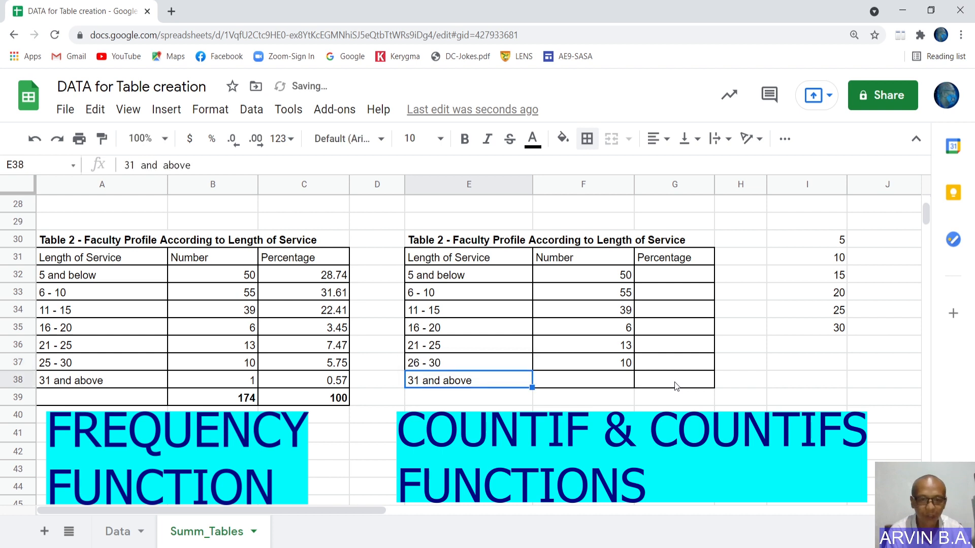
# Correct the matching label in A37 of the FREQUENCY table to "26 - 30".
pyautogui.press('Left')
pyautogui.press('Up')
pyautogui.press('Left')
pyautogui.press('Left')
pyautogui.press('Left')
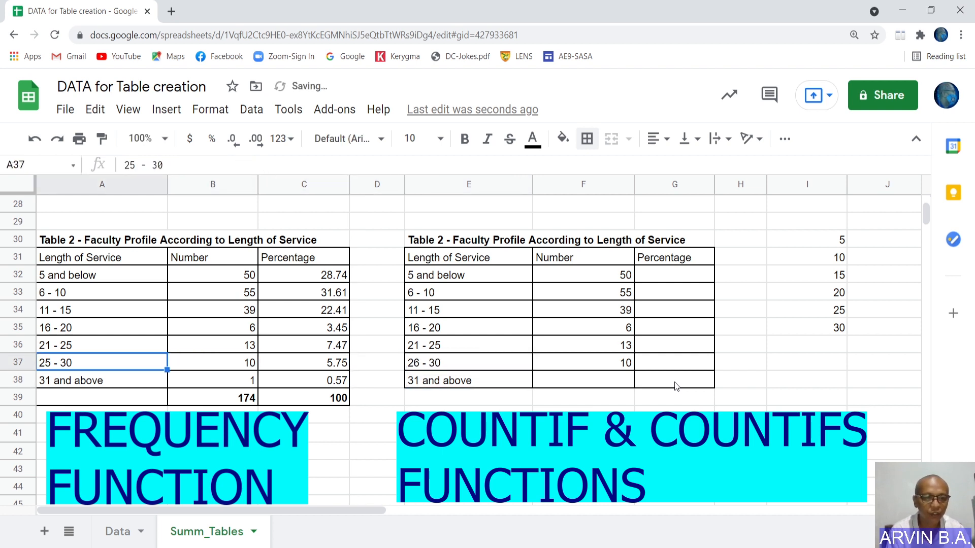
pyautogui.press('F2')
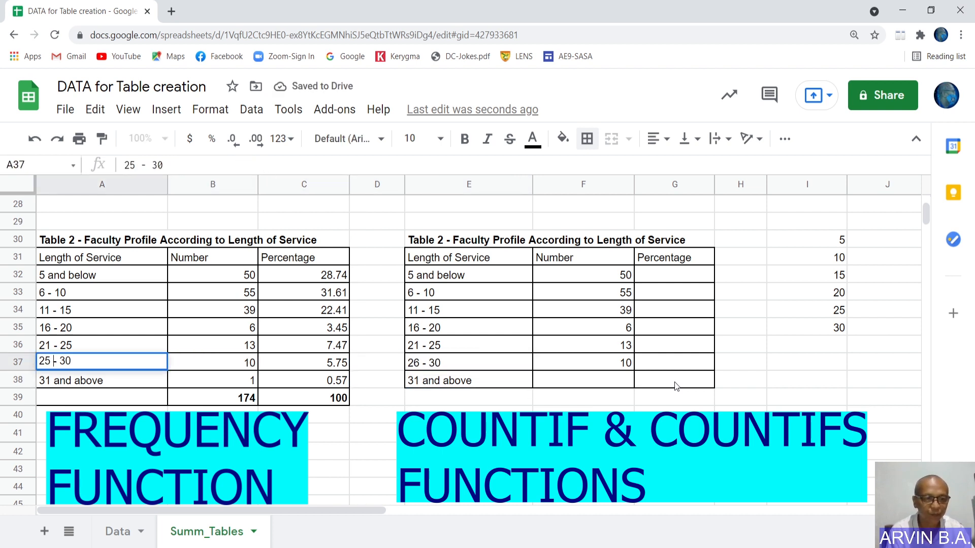
pyautogui.press('BackSpace')
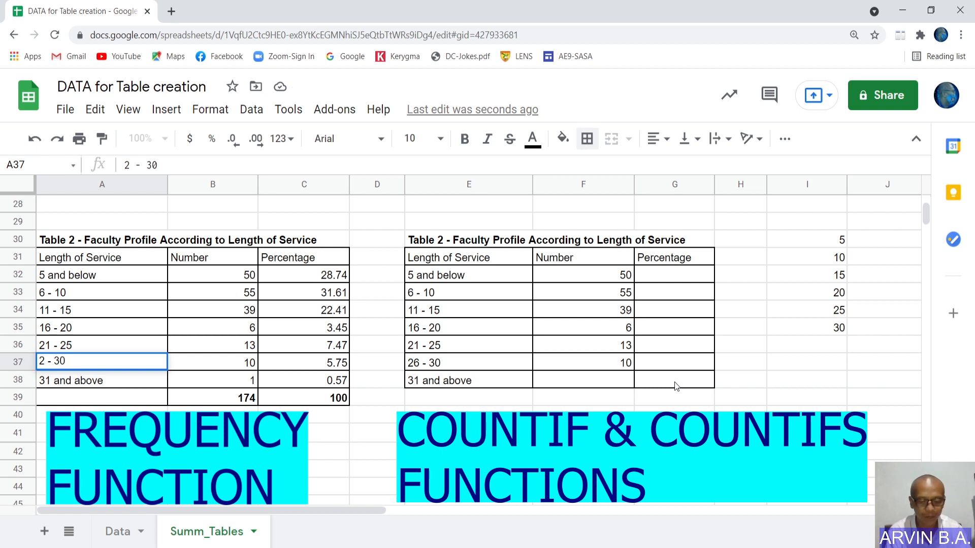
pyautogui.write('6')
pyautogui.press('Return')
# Copy the COUNTIF formula text from F32 in the 5 and below row, leaving that cell's formula intact.
pyautogui.press('Up')
pyautogui.press('Right')
pyautogui.press('Right')
pyautogui.press('Right')
pyautogui.press('Right')
pyautogui.press('Right')
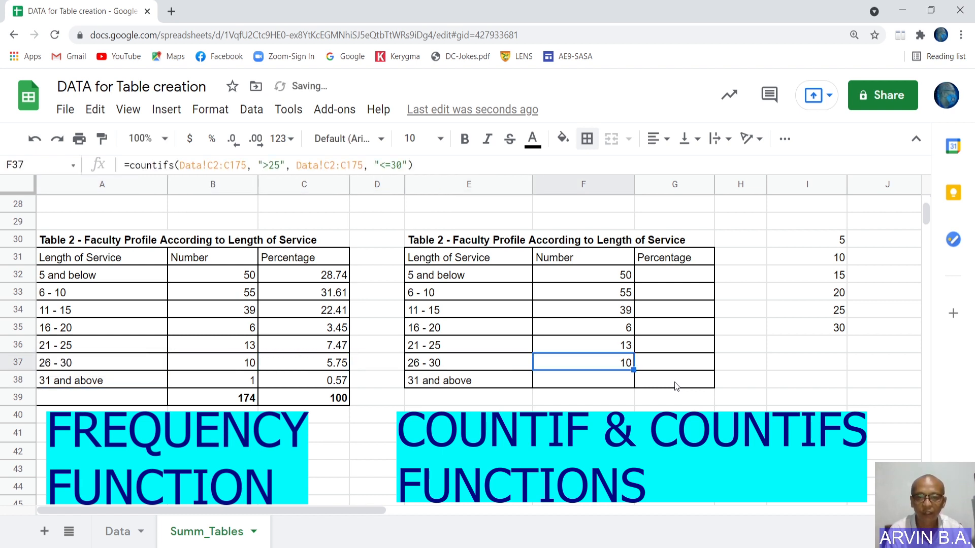
pyautogui.press('Down')
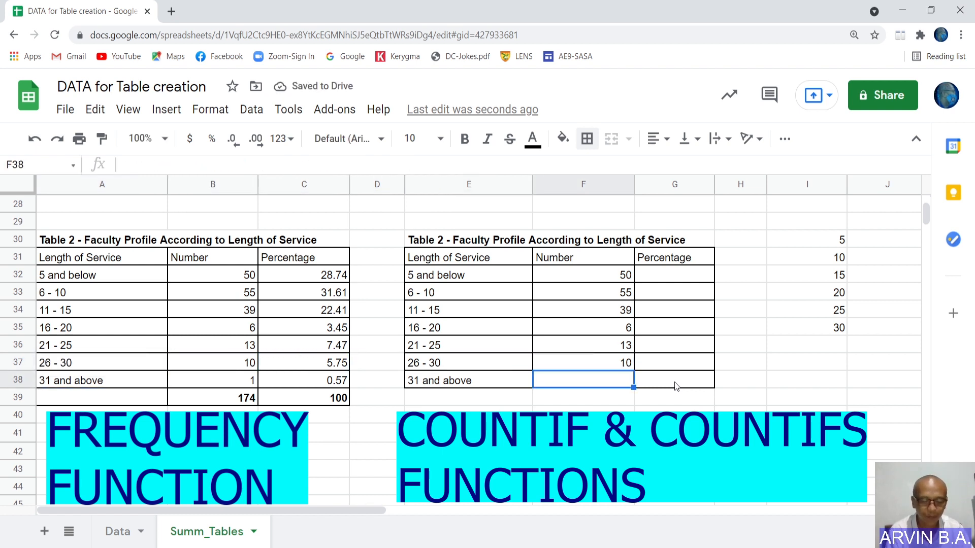
pyautogui.press('Up')
pyautogui.press('Up')
pyautogui.press('Up')
pyautogui.press('Up')
pyautogui.press('Up')
pyautogui.press('Up')
pyautogui.press('Up')
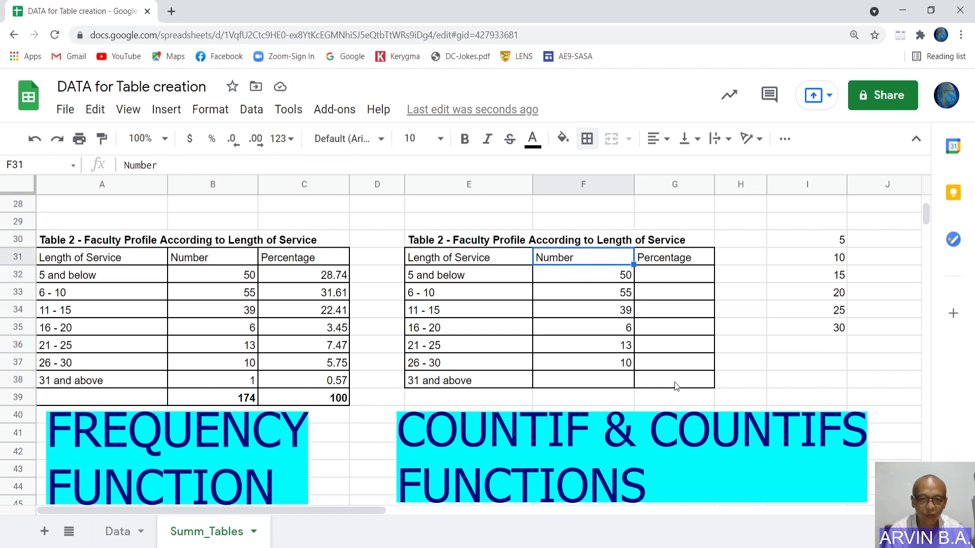
pyautogui.press('Down')
pyautogui.press('Return')
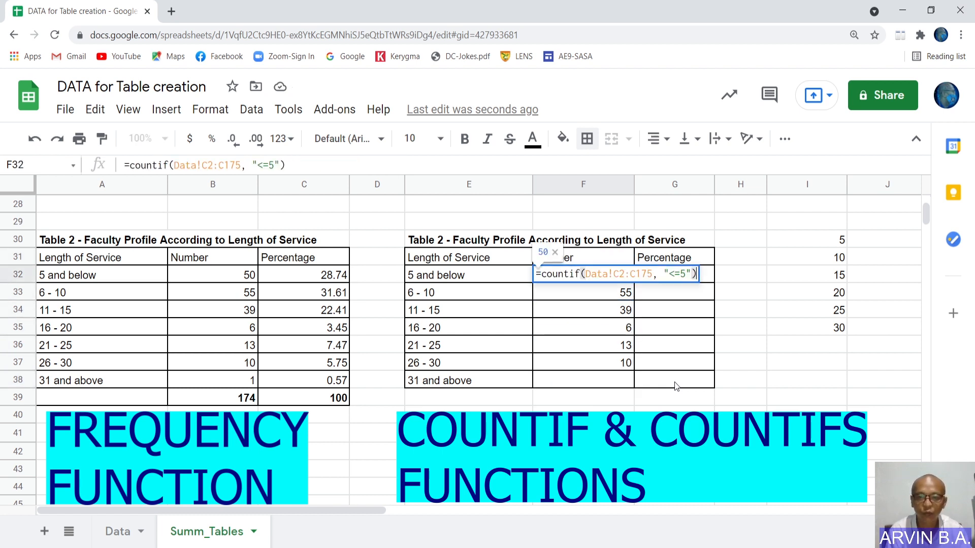
pyautogui.hotkey('ctrl', 'a')
pyautogui.hotkey('ctrl', 'c')
pyautogui.press('Return')
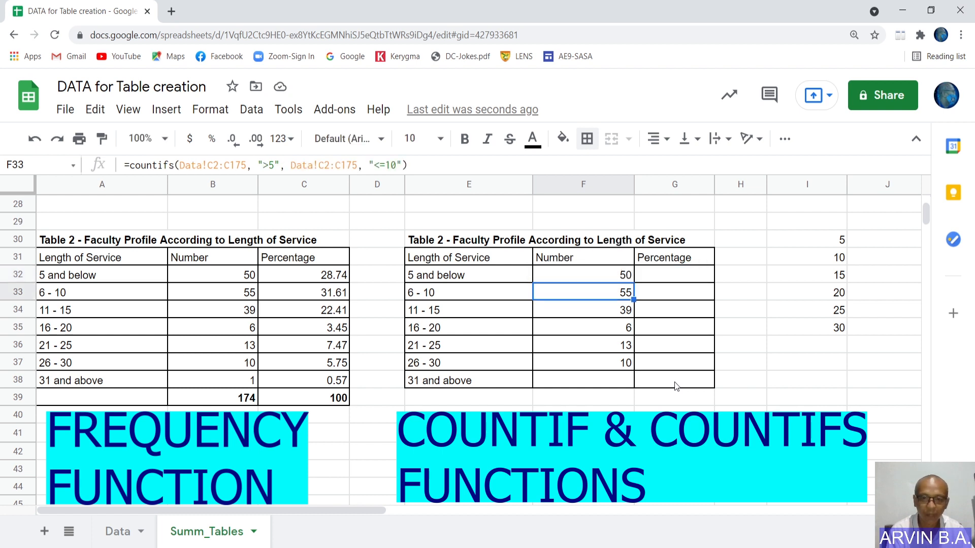
# Paste the copied COUNTIF formula text into F38 for the 31 and above row.
pyautogui.press('Down')
pyautogui.press('Down')
pyautogui.press('Down')
pyautogui.press('Down')
pyautogui.press('Down')
pyautogui.press('Down')
pyautogui.press('Up')
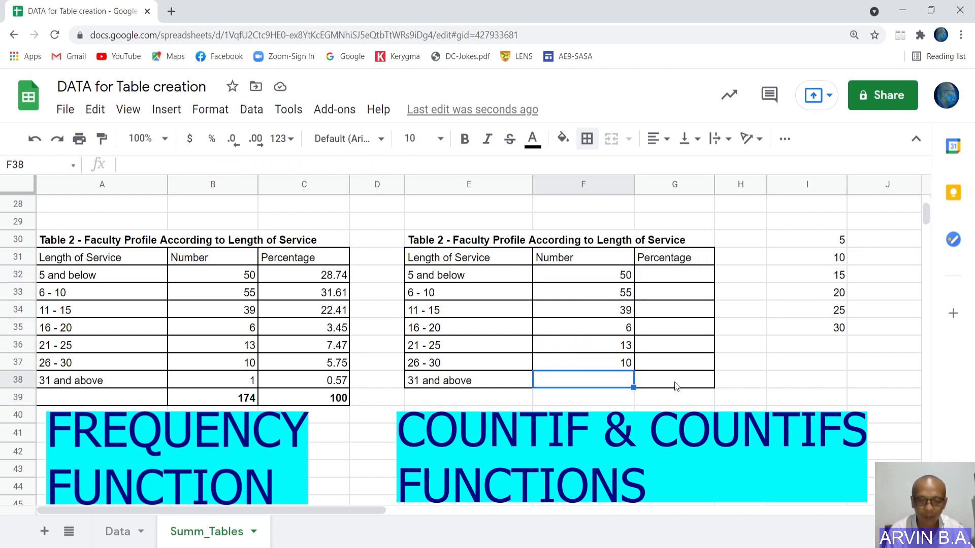
pyautogui.press('Return')
pyautogui.hotkey('ctrl', 'v')
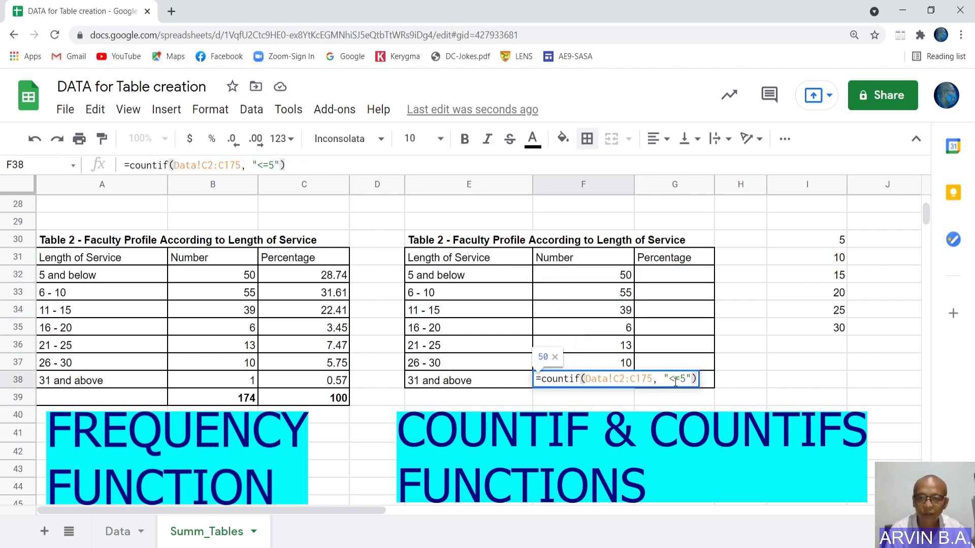
# Change the criterion of the 31 and above formula to ">=31" and enter the formula.
pyautogui.press('Right')
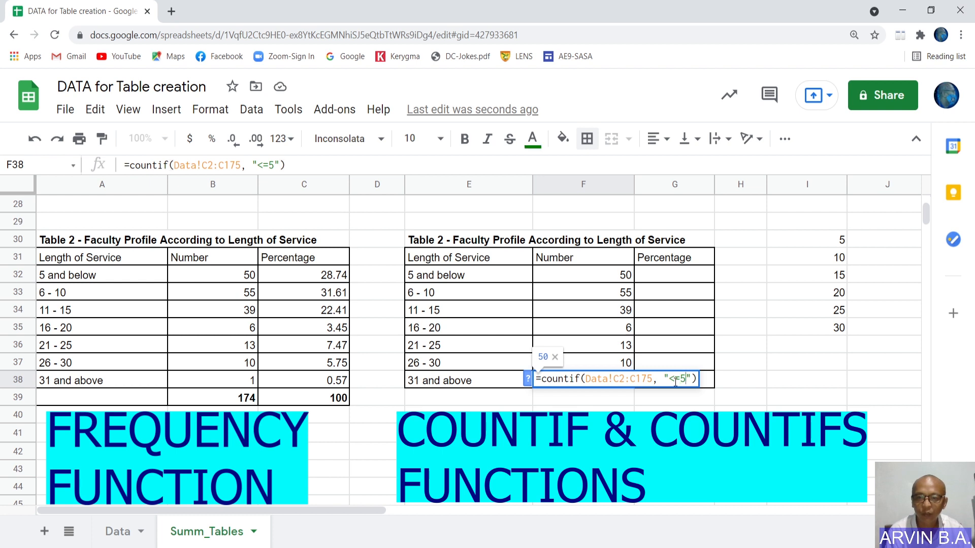
pyautogui.press('BackSpace')
pyautogui.press('BackSpace')
pyautogui.press('BackSpace')
pyautogui.write('>=')
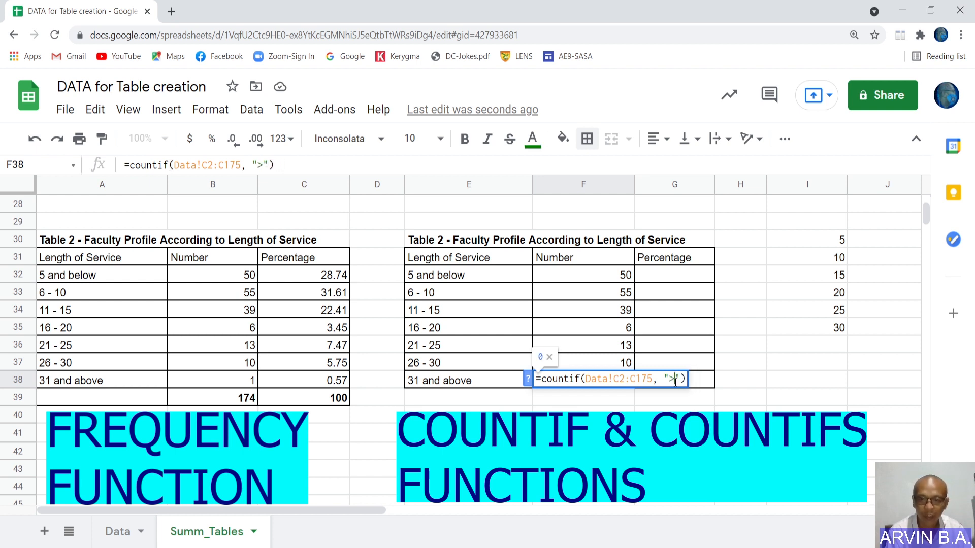
pyautogui.write('31')
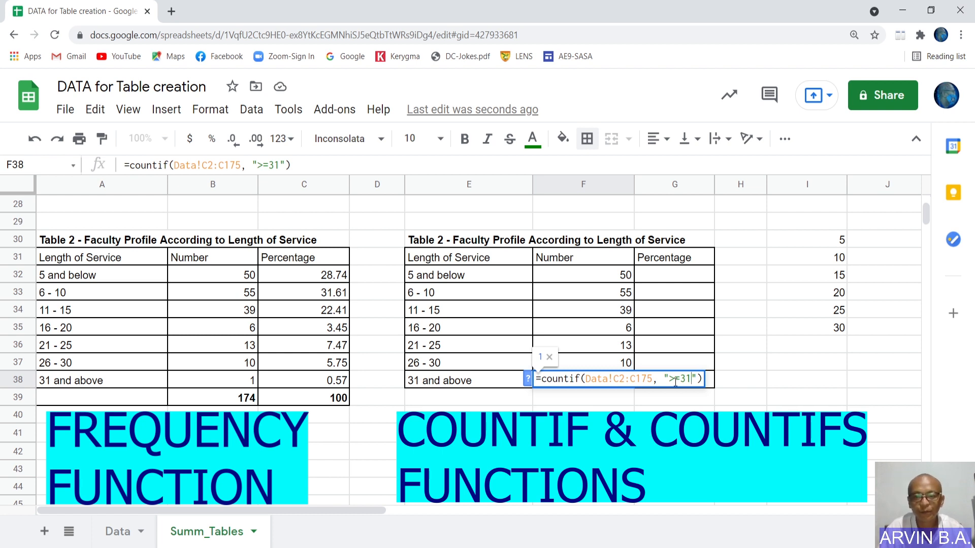
pyautogui.press('Return')
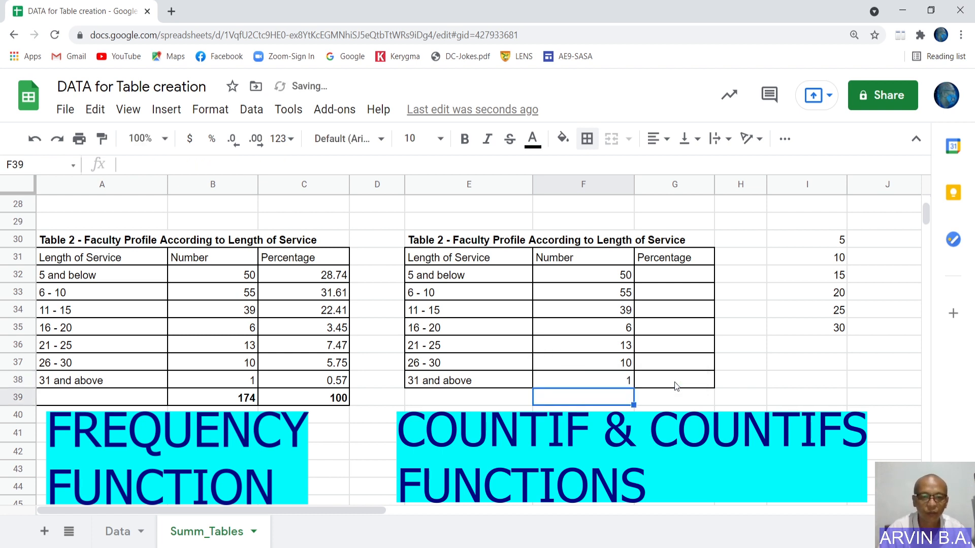
# Copy the total formula from B39 to F39 and check that it sums F32:F38.
pyautogui.click(234, 394)
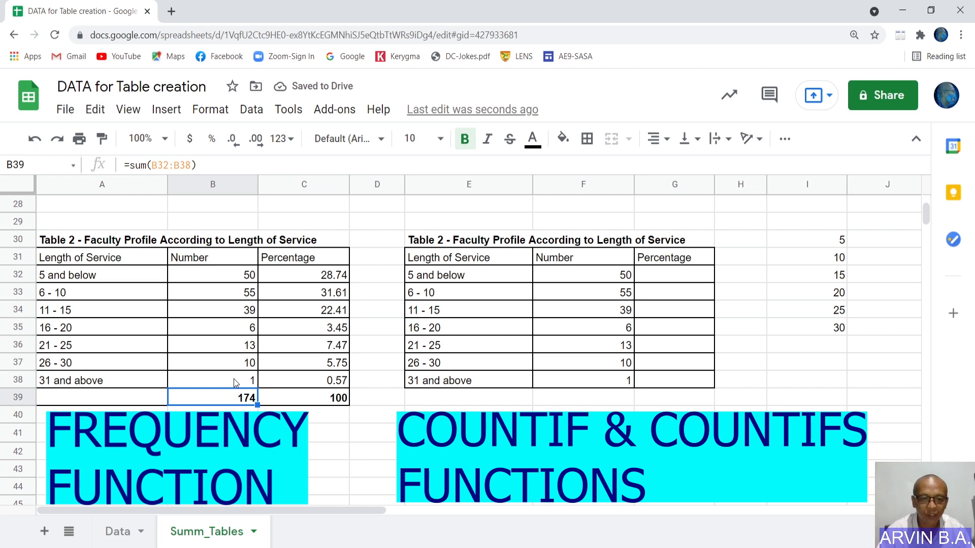
pyautogui.hotkey('shift', 'Right')
pyautogui.hotkey('shift', 'Left')
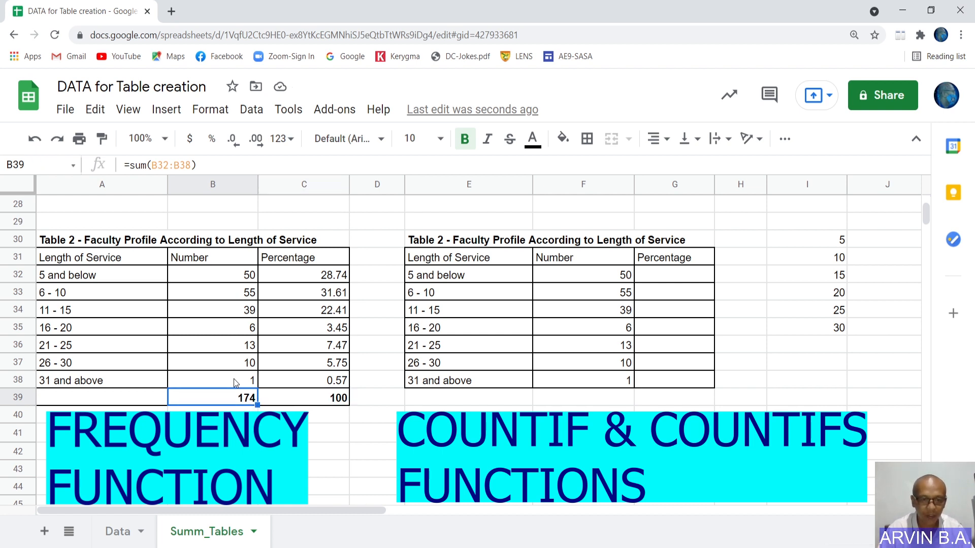
pyautogui.hotkey('ctrl', 'c')
pyautogui.press('Right')
pyautogui.press('Right')
pyautogui.press('Right')
pyautogui.press('Right')
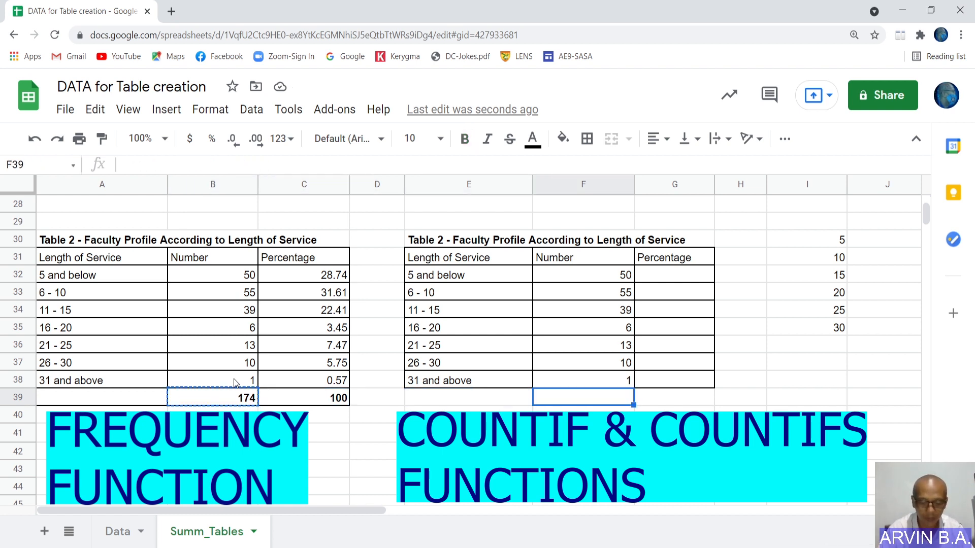
pyautogui.hotkey('ctrl', 'v')
pyautogui.press('F2')
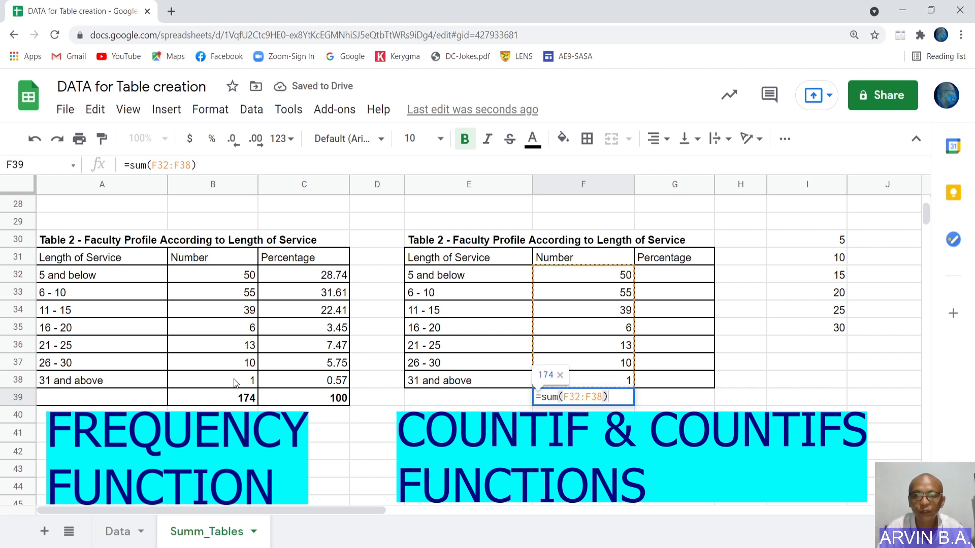
pyautogui.press('Escape')
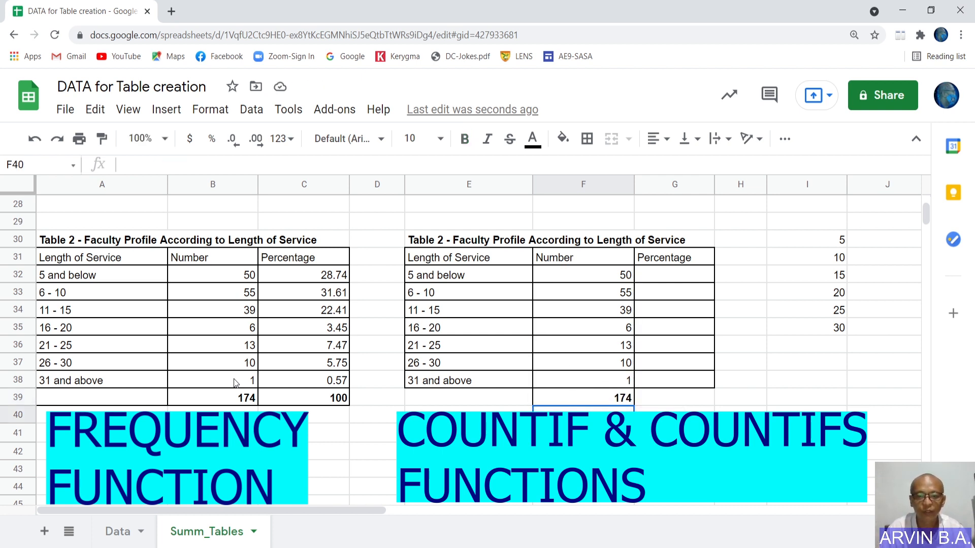
# Copy the rounded percentage formula from C32 to G32 and fill it down through G39.
pyautogui.press('Up')
pyautogui.press('Up')
pyautogui.press('Up')
pyautogui.press('Up')
pyautogui.press('Up')
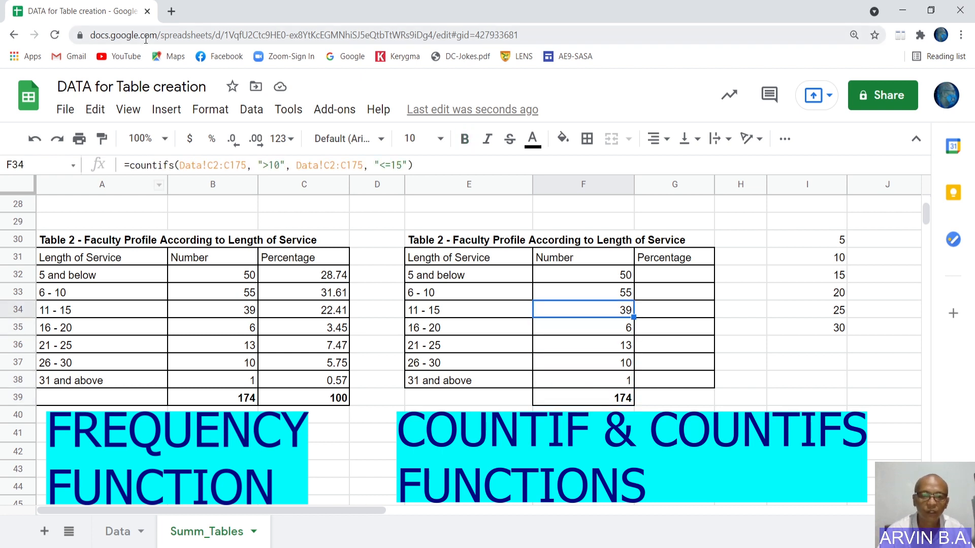
pyautogui.click(322, 275)
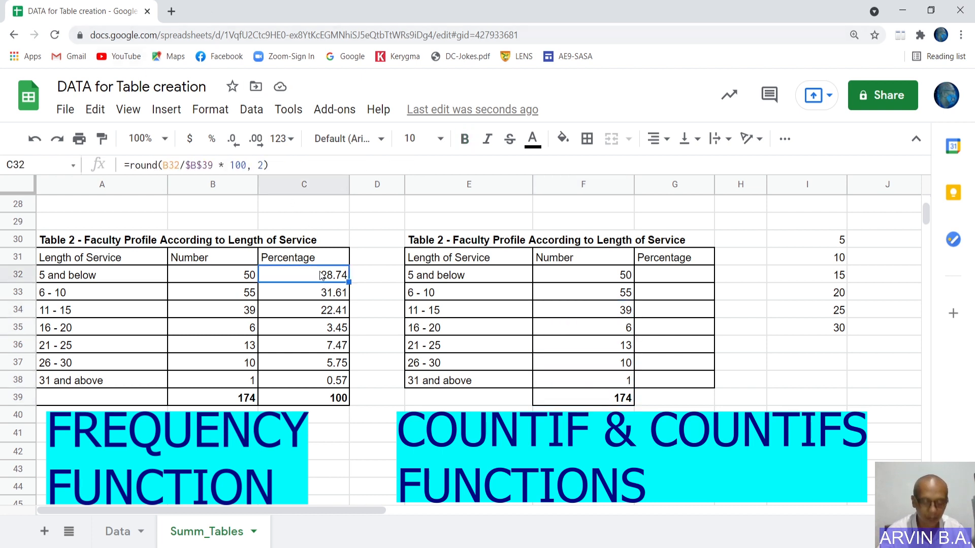
pyautogui.hotkey('ctrl', 'c')
pyautogui.press('Right')
pyautogui.press('Right')
pyautogui.press('Right')
pyautogui.press('Right')
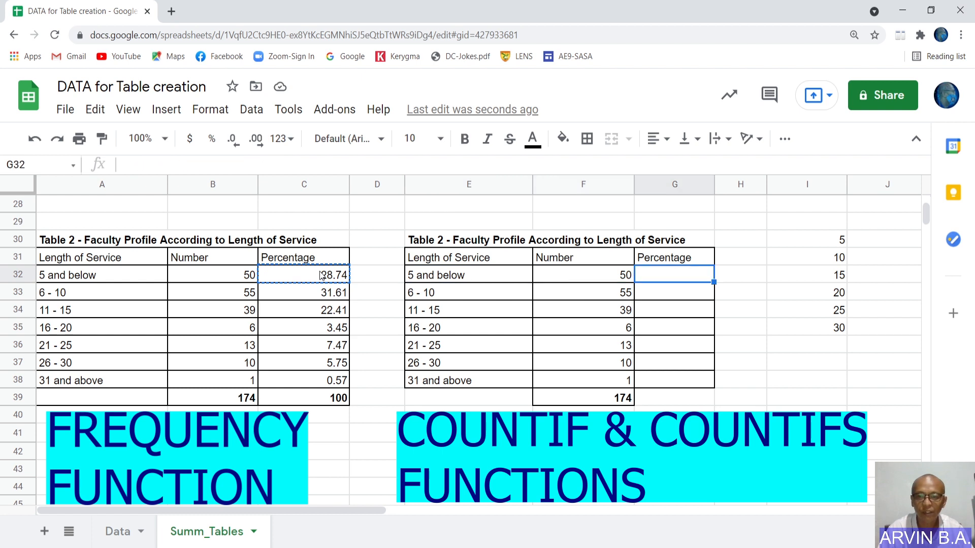
pyautogui.hotkey('ctrl', 'v')
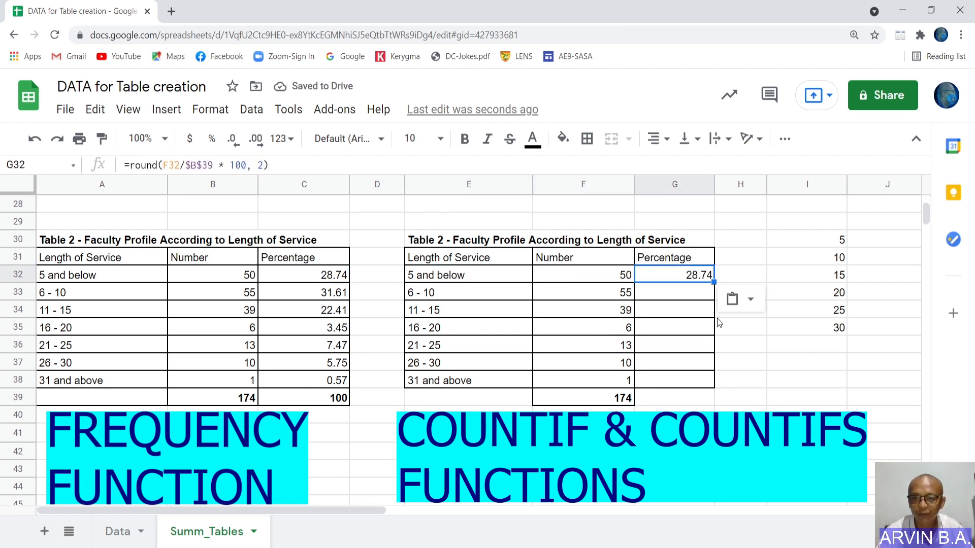
pyautogui.moveTo(713, 282); pyautogui.dragTo(708, 400)
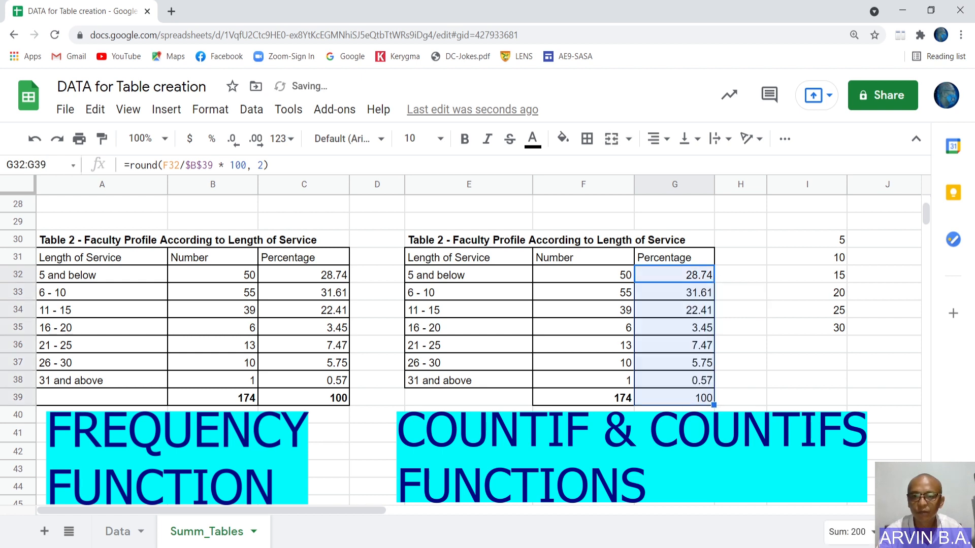
# Apply all borders to the empty cell E39 in the total row of the second length-of-service table.
pyautogui.click(447, 401)
pyautogui.click(587, 139)
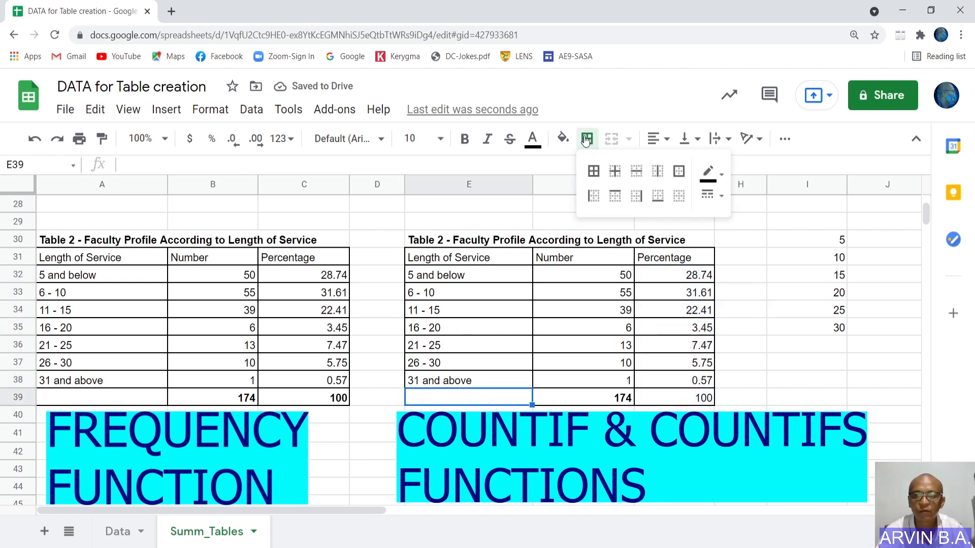
pyautogui.click(593, 172)
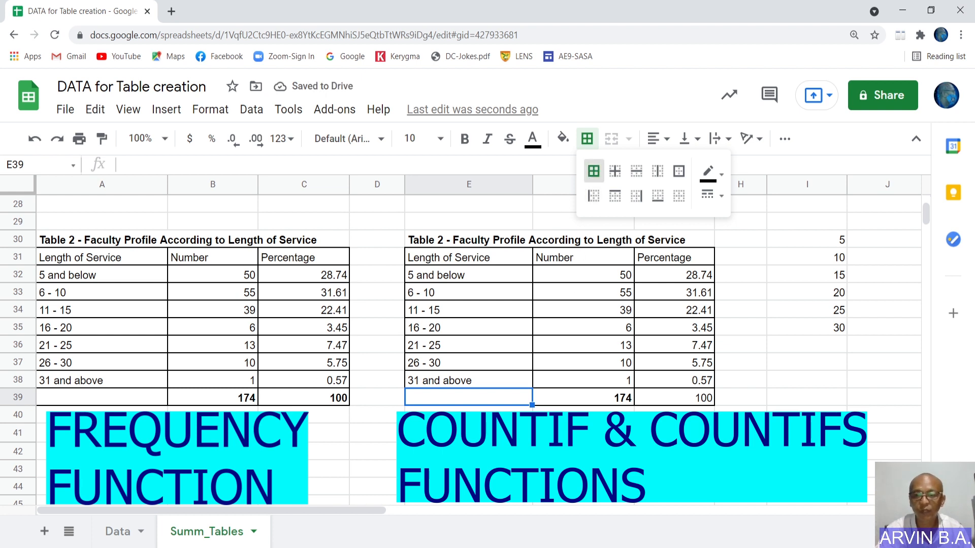
pyautogui.click(320, 469)
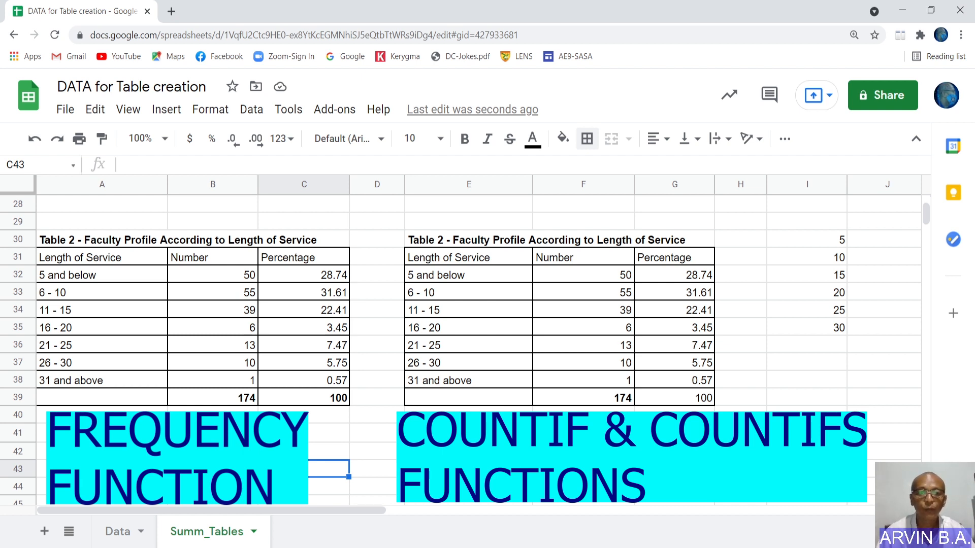
# Open the Data sheet to look at the source records.
pyautogui.click(205, 260)
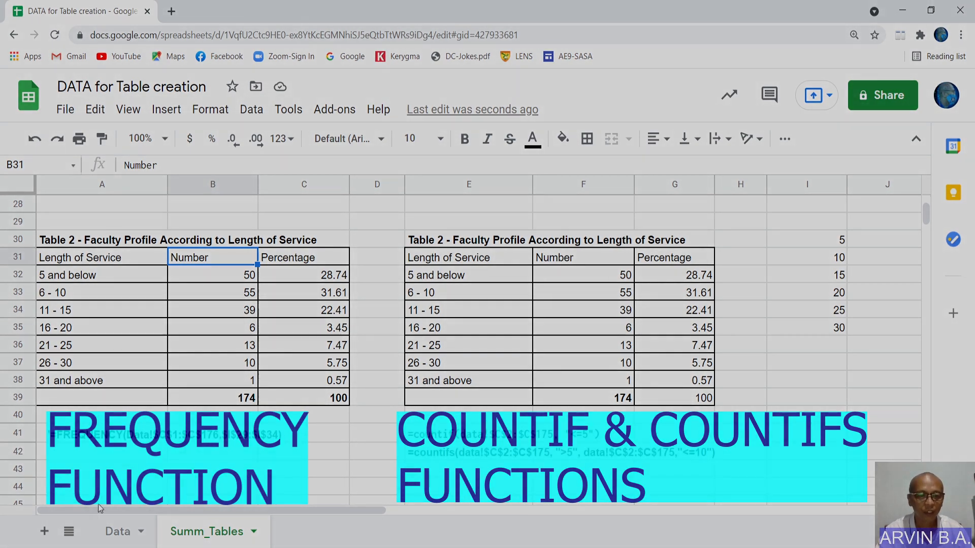
pyautogui.click(122, 533)
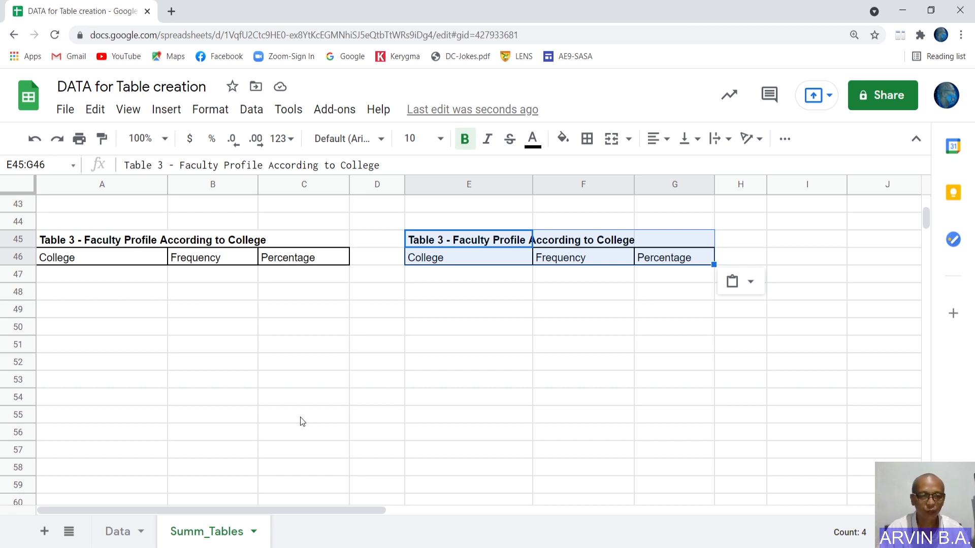
# Enter the colleges CAHS, CBEA, CHM and CTED in A47:A50 under the College heading of Table 3.
pyautogui.press('Down')
pyautogui.press('Down')
pyautogui.press('Down')
pyautogui.press('Up')
pyautogui.press('Home')
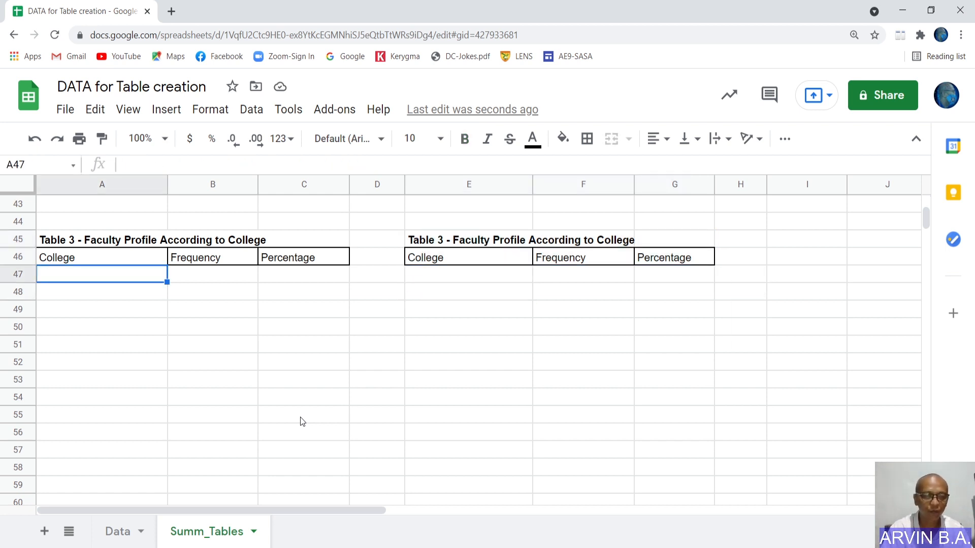
pyautogui.write('CAH')
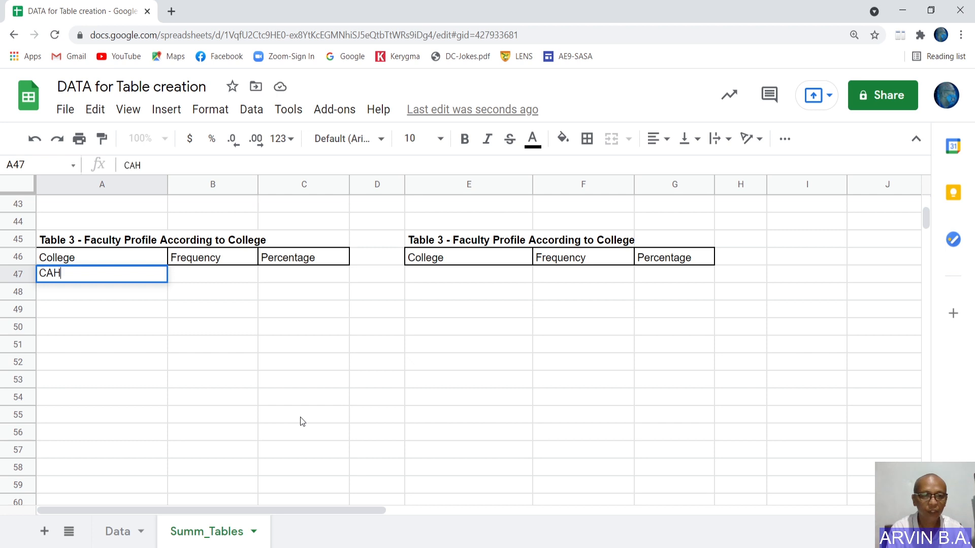
pyautogui.write('S')
pyautogui.press('Return')
pyautogui.write('CBEA')
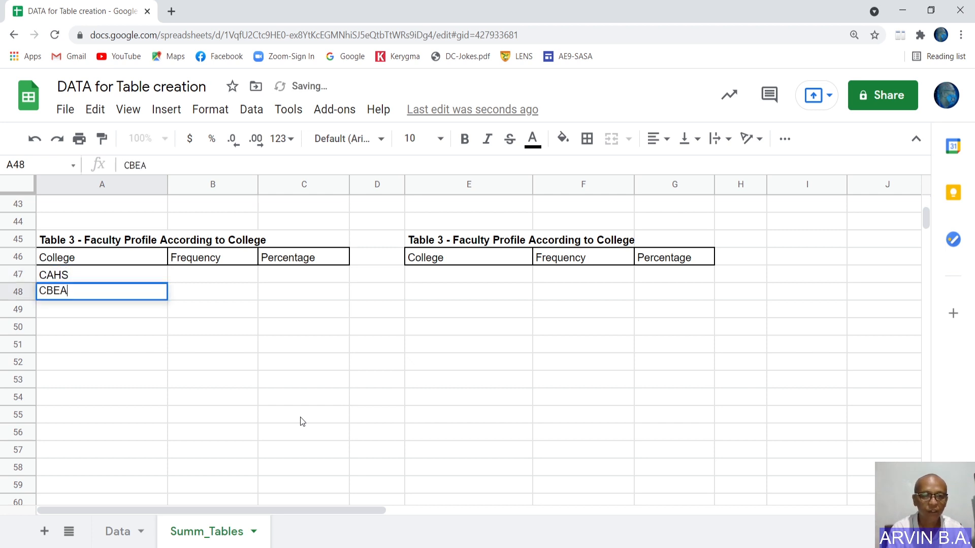
pyautogui.press('Return')
pyautogui.write('CHM')
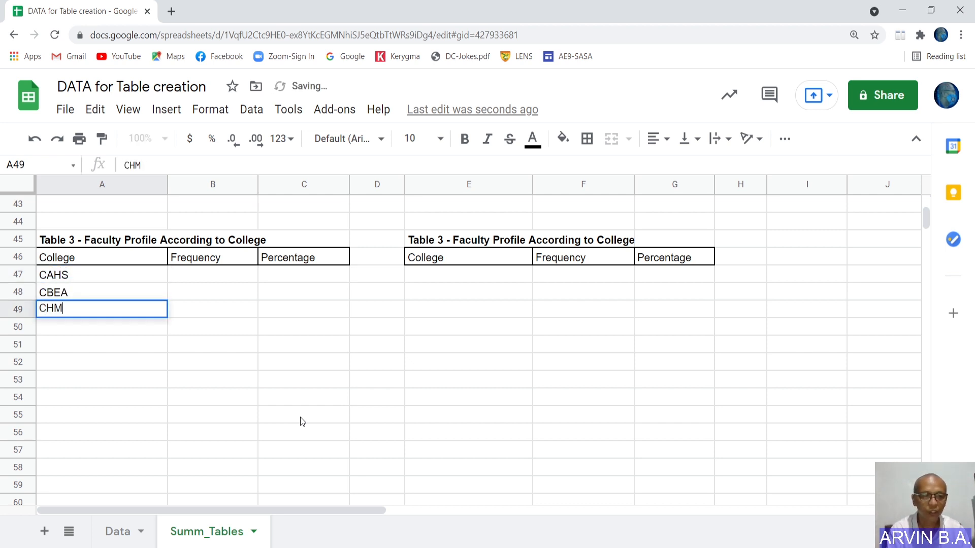
pyautogui.press('Return')
pyautogui.write('CTED')
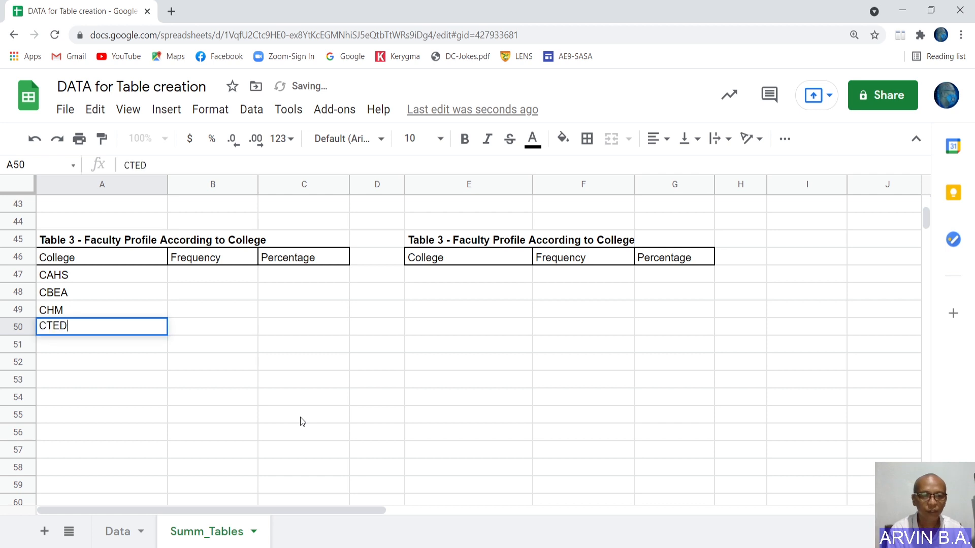
pyautogui.press('Return')
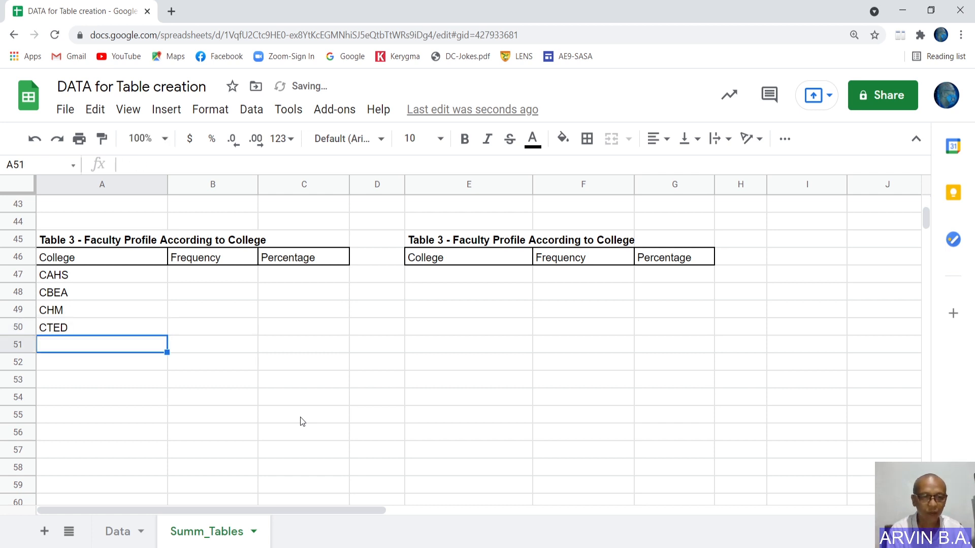
# Add CLAW and Graduate School to the college list in A51 and A52.
pyautogui.write('CLAW')
pyautogui.press('Return')
pyautogui.write('Graduate')
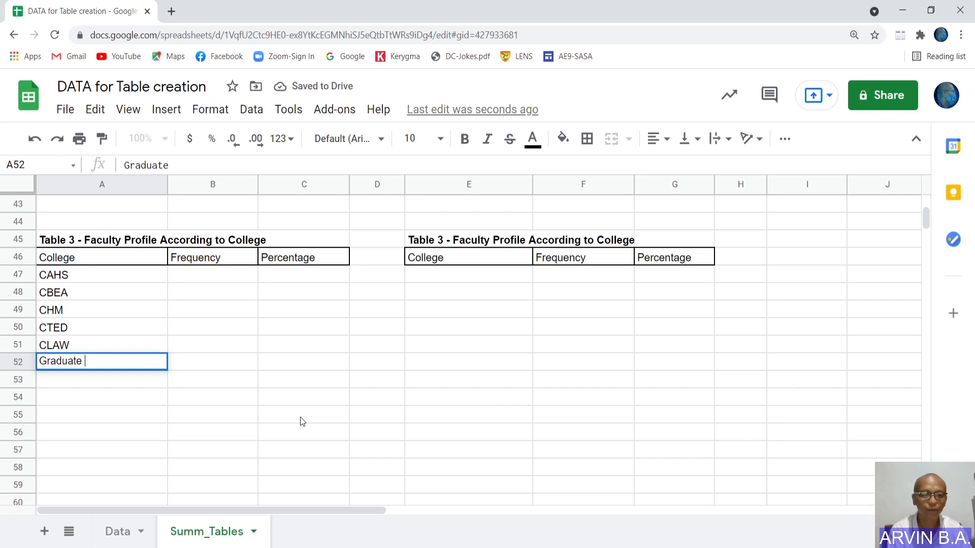
pyautogui.write(' School')
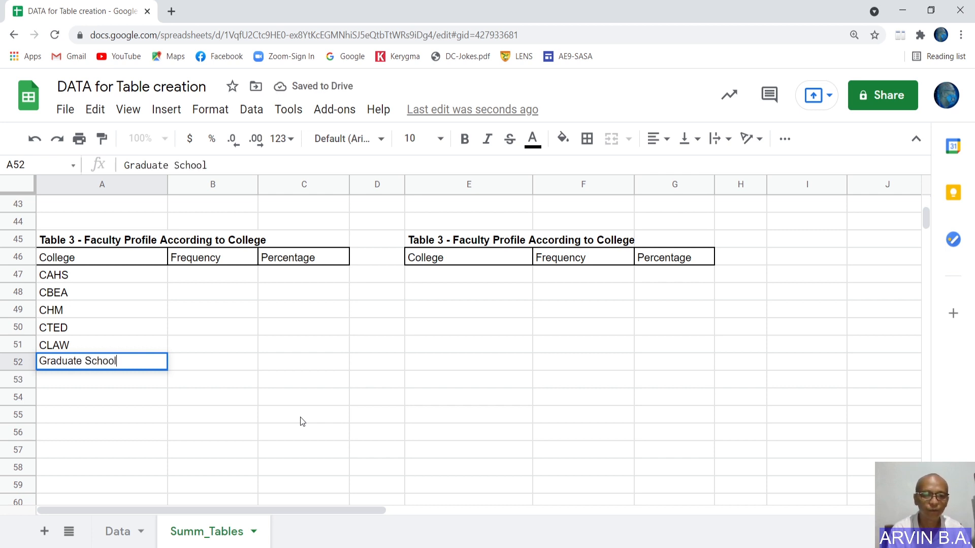
pyautogui.press('Up')
# Start a COUNTIF formula with the data! reference in B47 and check the extent of the college column on the Data sheet.
pyautogui.press('Up')
pyautogui.press('Up')
pyautogui.press('Up')
pyautogui.press('Up')
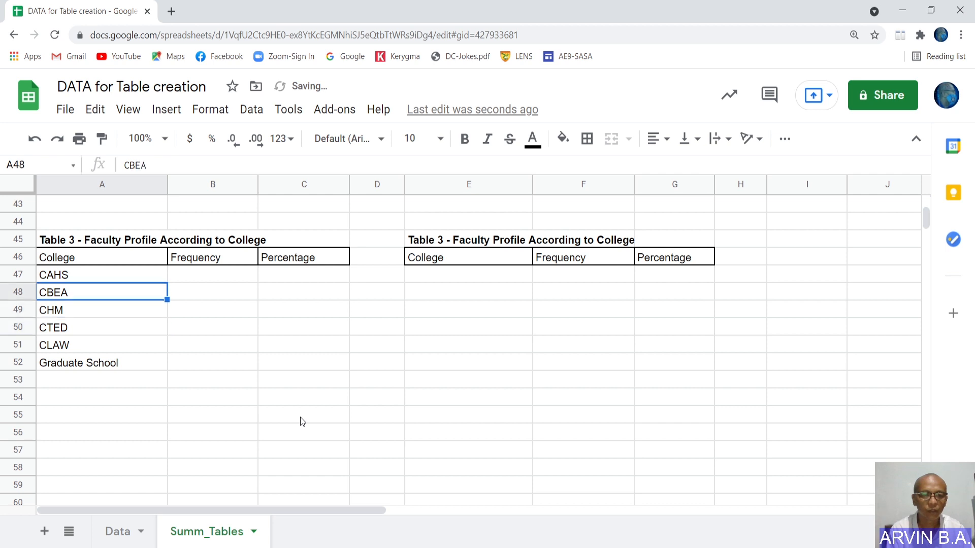
pyautogui.press('Right')
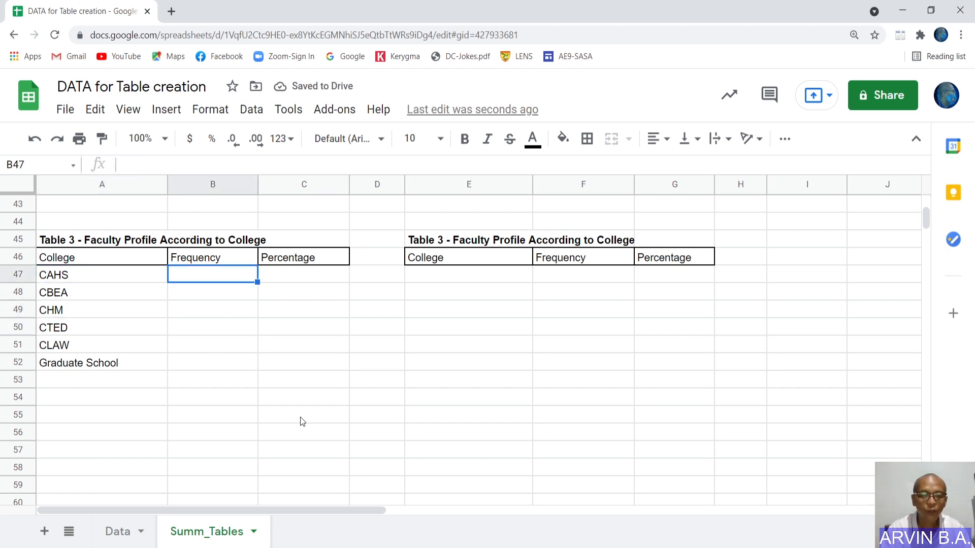
pyautogui.write('=')
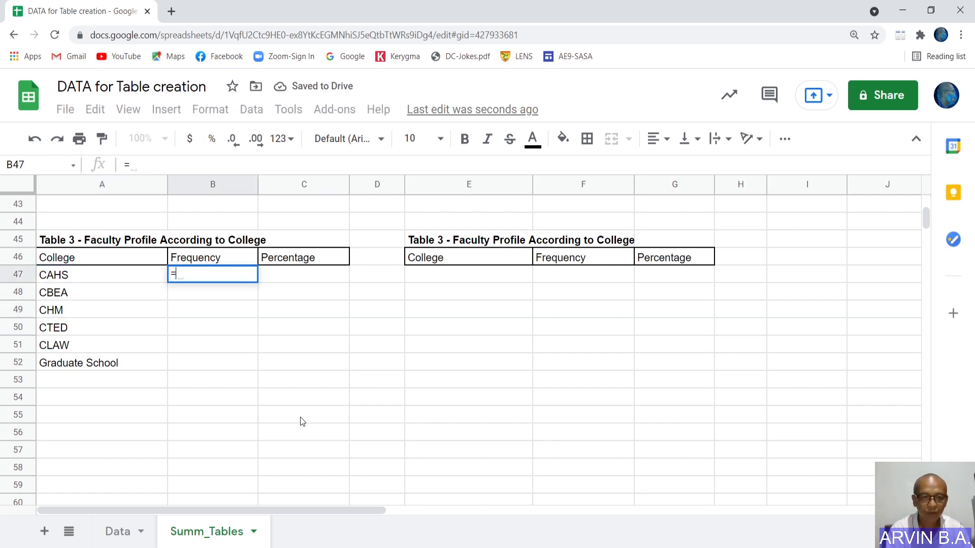
pyautogui.write('countr')
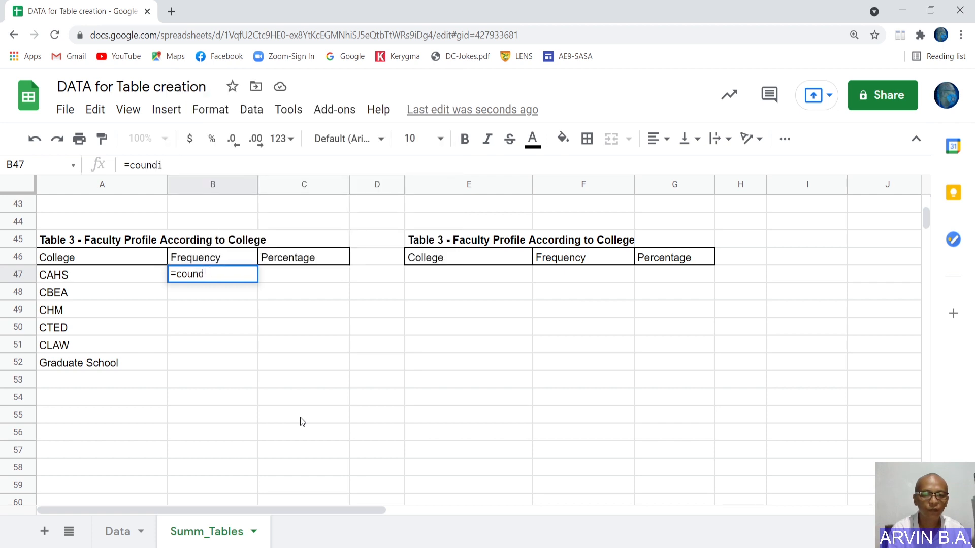
pyautogui.press('BackSpace')
pyautogui.write('if')
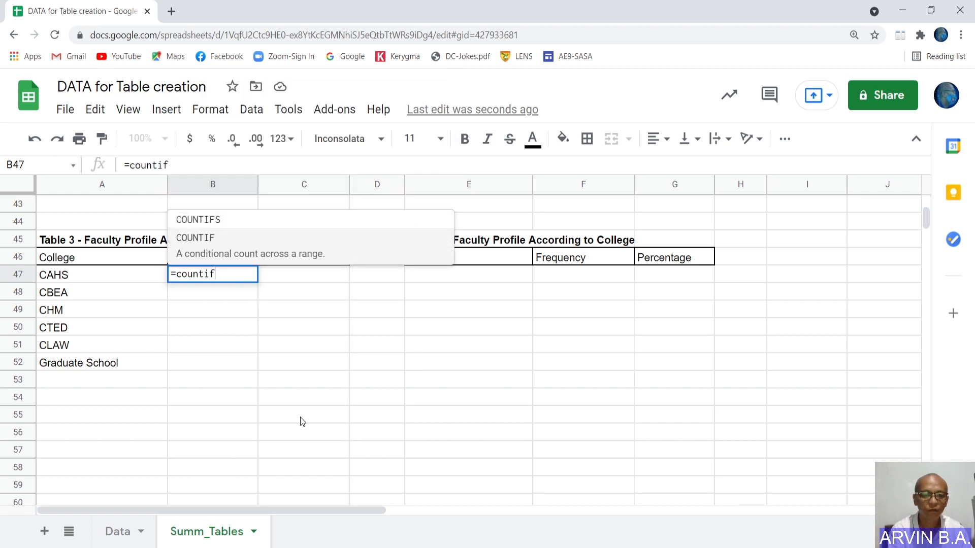
pyautogui.write('(data')
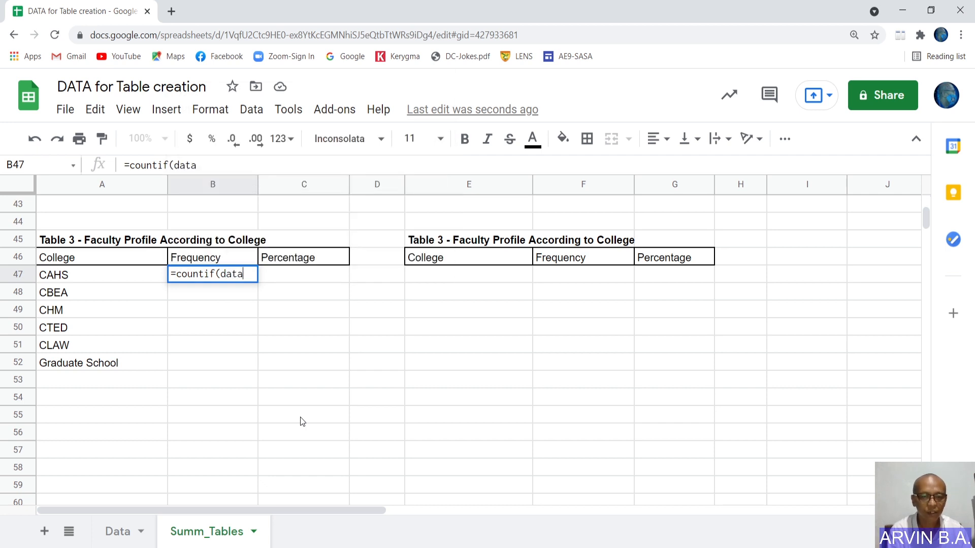
pyautogui.write('1')
pyautogui.press('BackSpace')
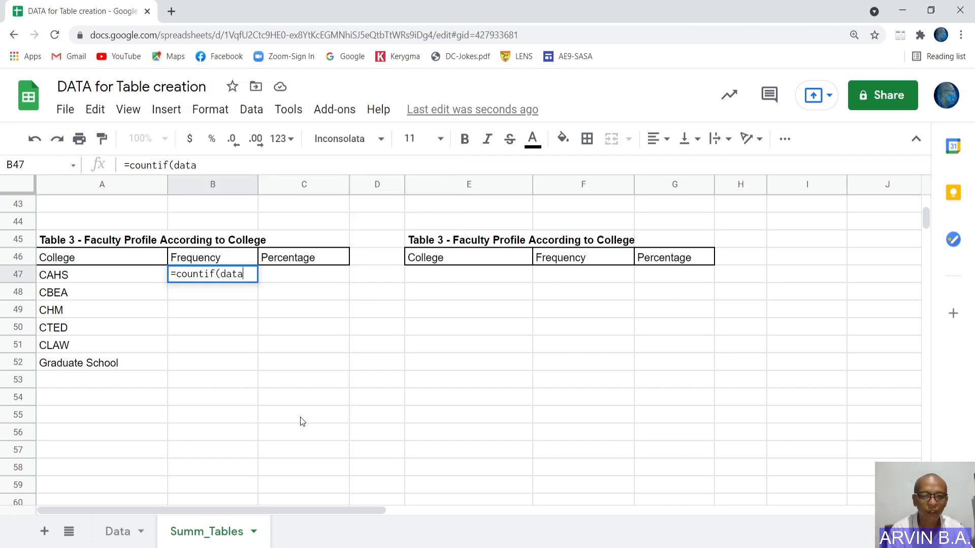
pyautogui.write('!')
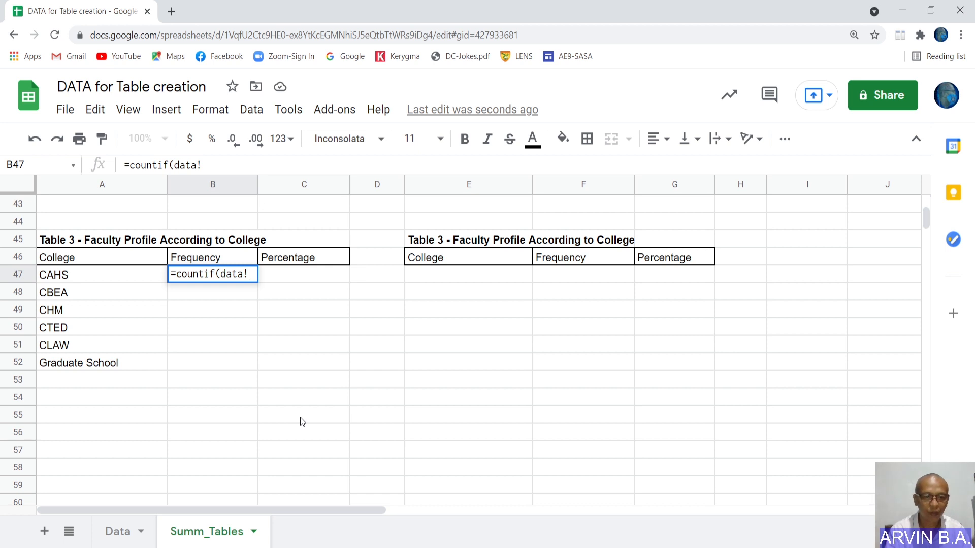
pyautogui.click(111, 531)
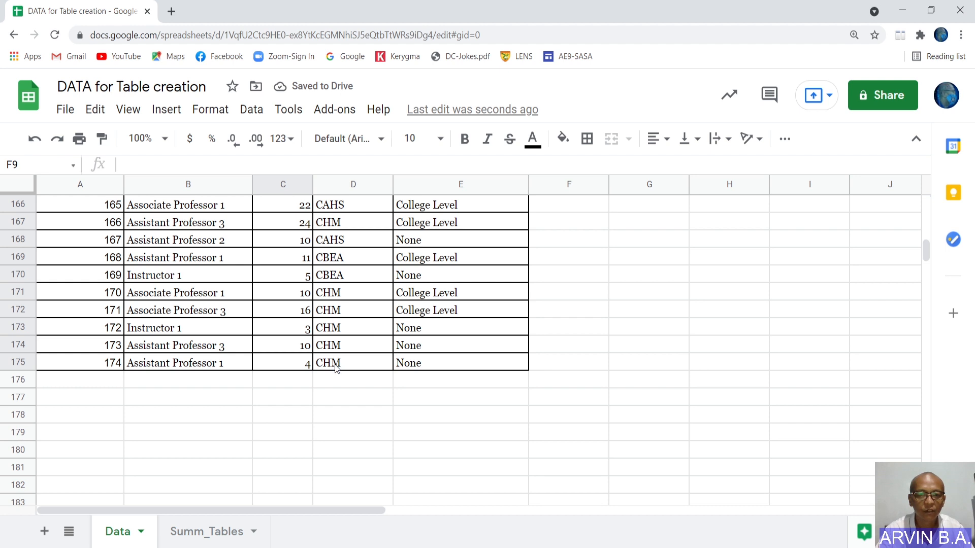
pyautogui.click(194, 540)
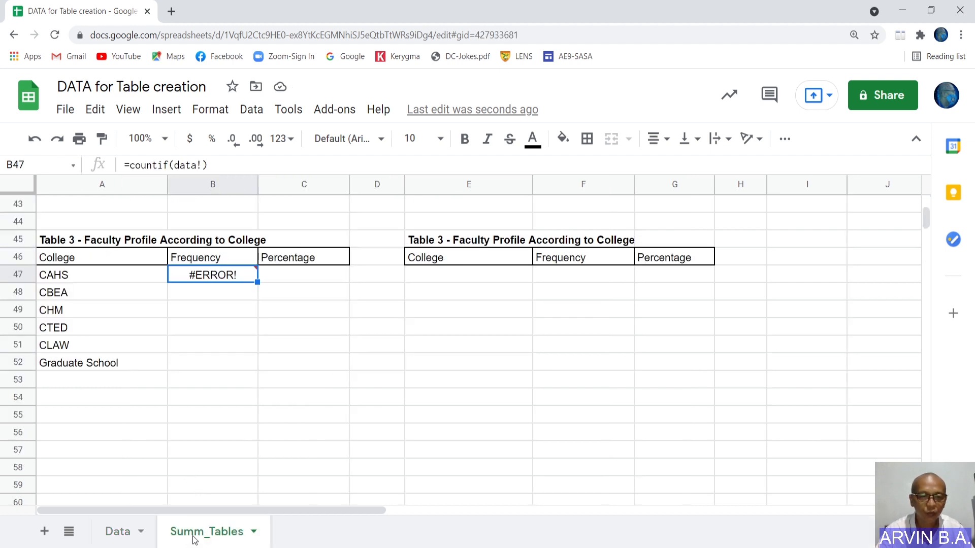
# Complete the CAHS frequency formula in B47 as =countif(data!d2:d175, "CAHS").
pyautogui.press('Return')
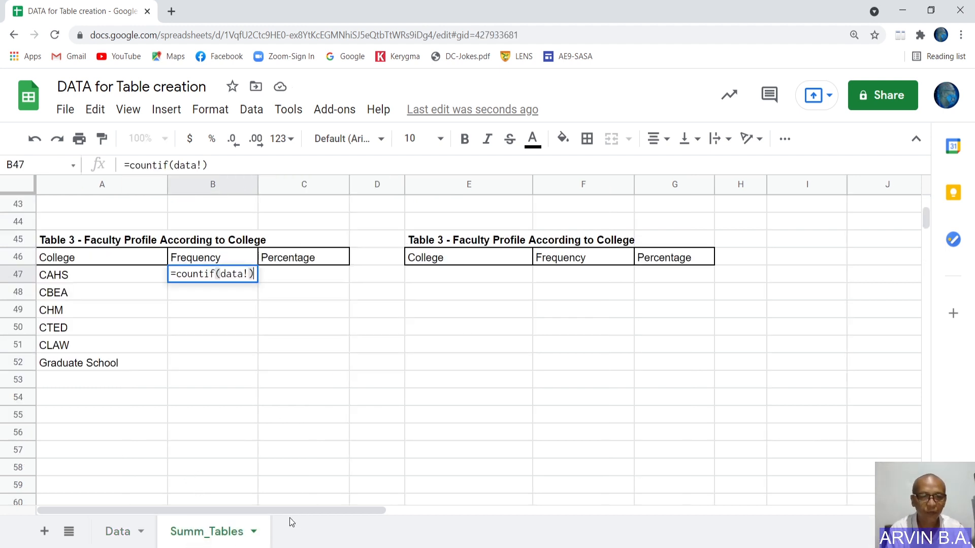
pyautogui.press('BackSpace')
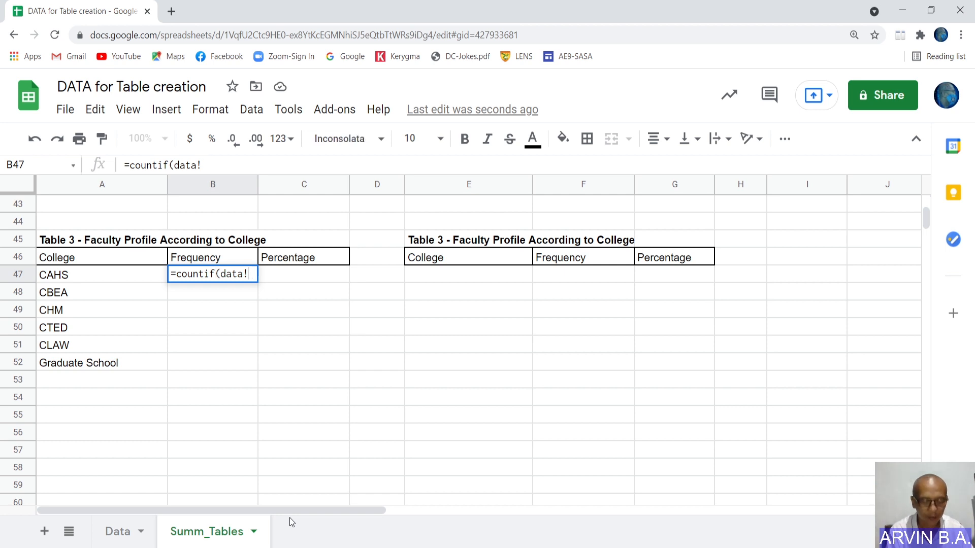
pyautogui.write('b')
pyautogui.press('BackSpace')
pyautogui.write('d')
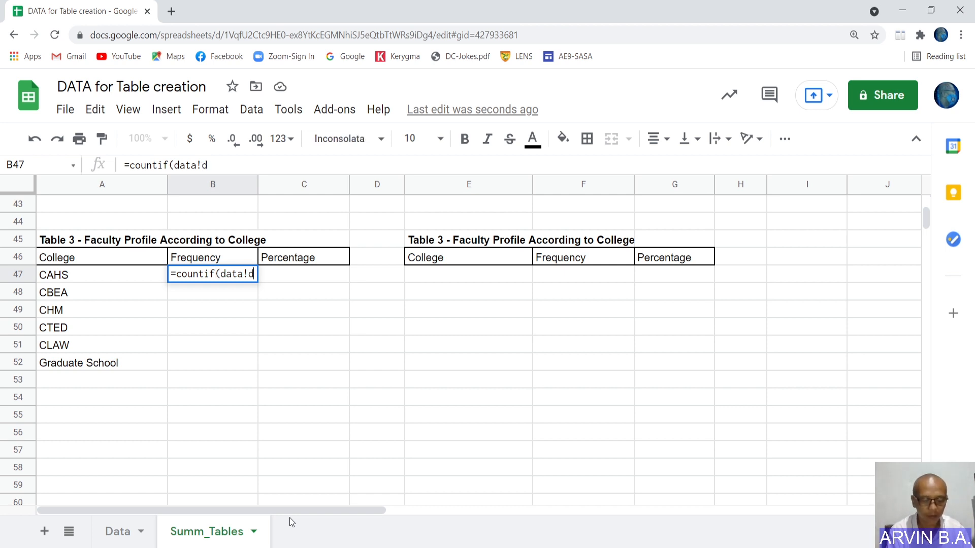
pyautogui.write('2:')
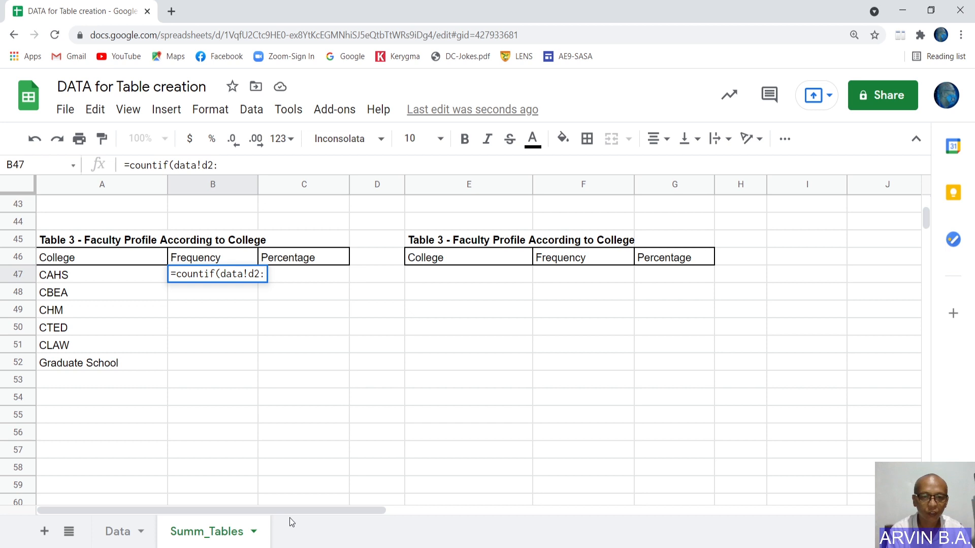
pyautogui.write('s')
pyautogui.press('BackSpace')
pyautogui.write('d17')
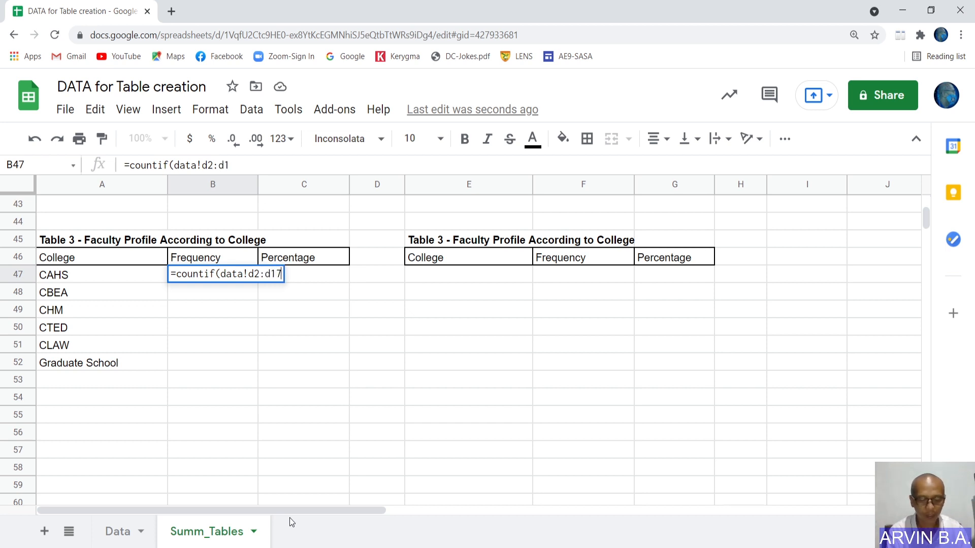
pyautogui.write('5')
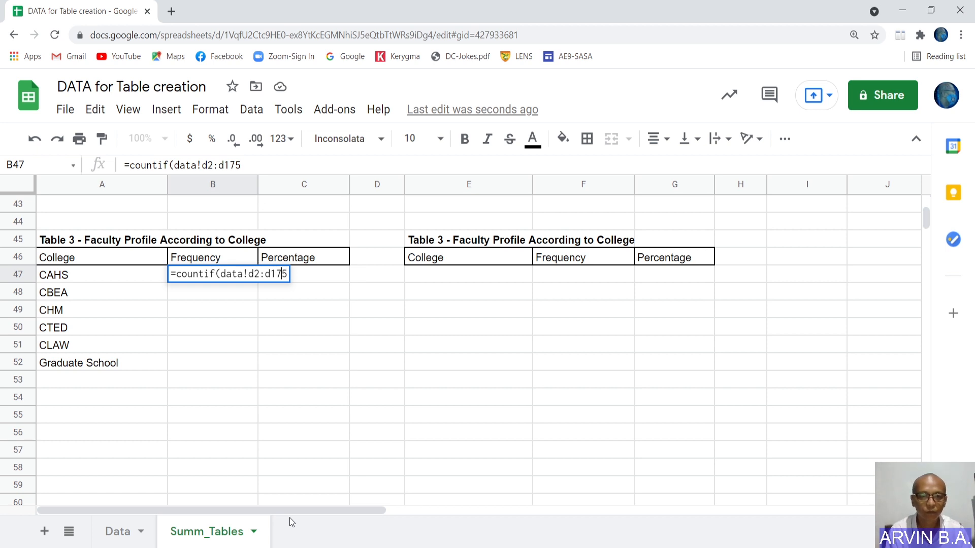
pyautogui.write(',')
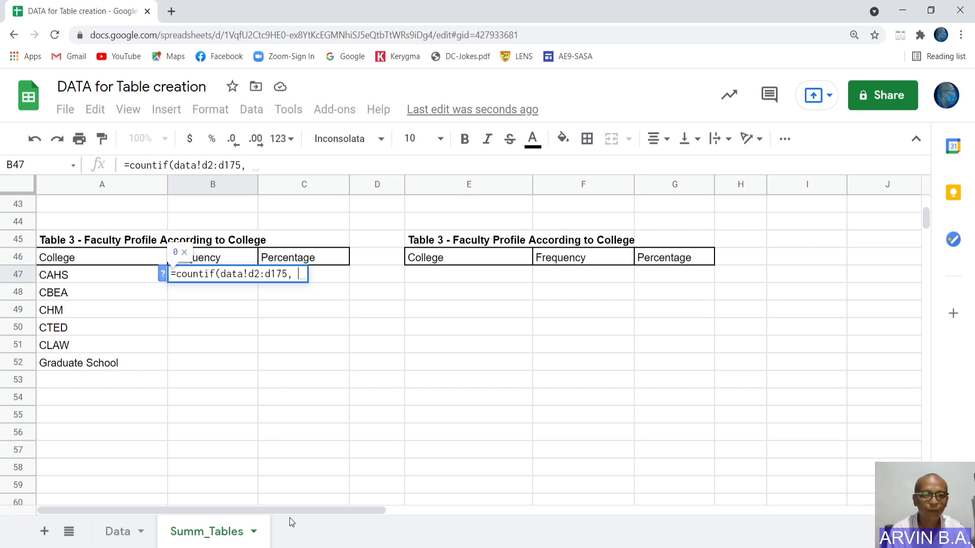
pyautogui.write(' "CA')
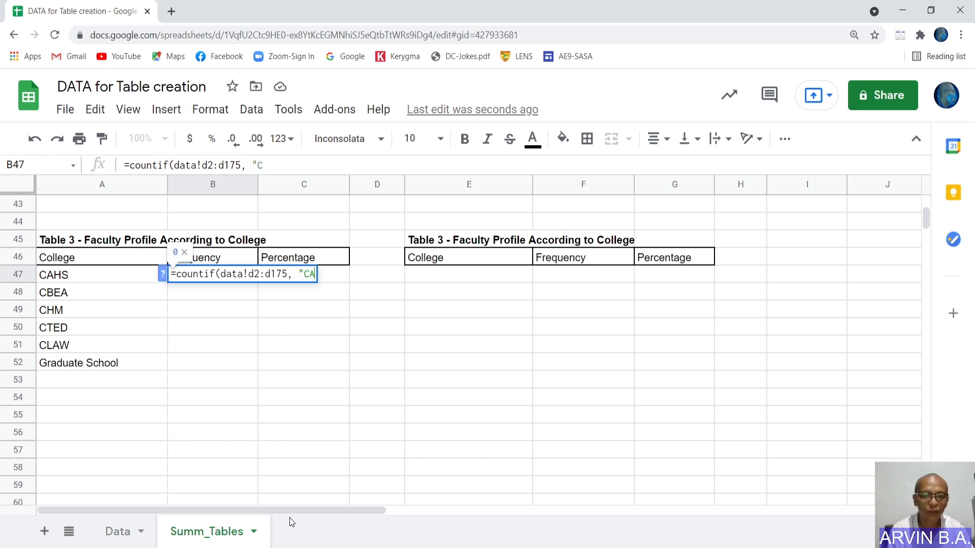
pyautogui.write('HS"')
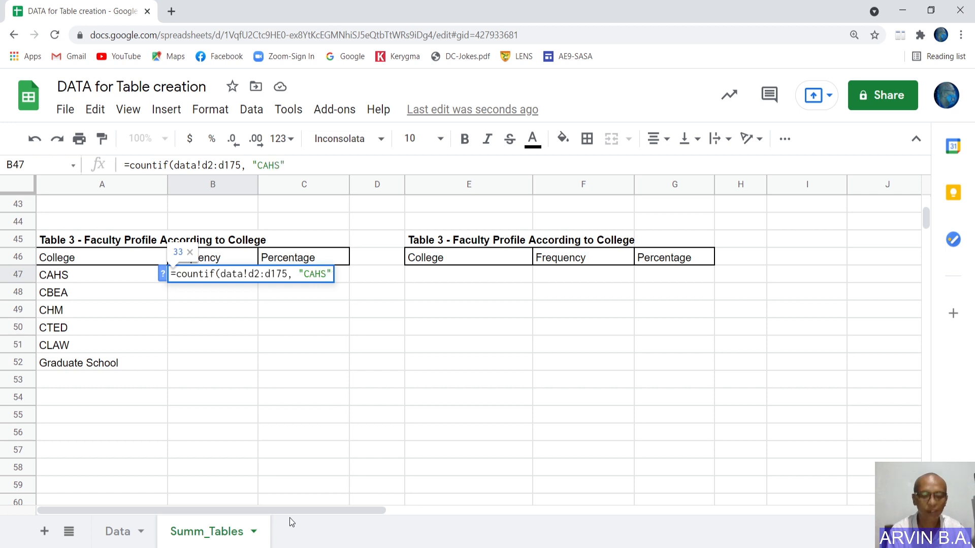
pyautogui.write(')')
pyautogui.press('Return')
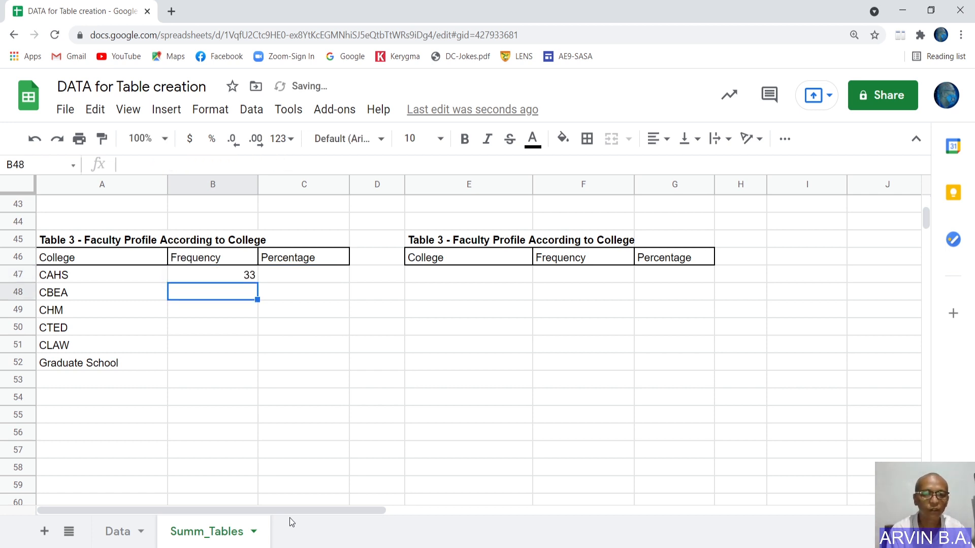
# Make the range in B47's COUNTIF formula absolute as Data!$D$2:$D$175.
pyautogui.press('Up')
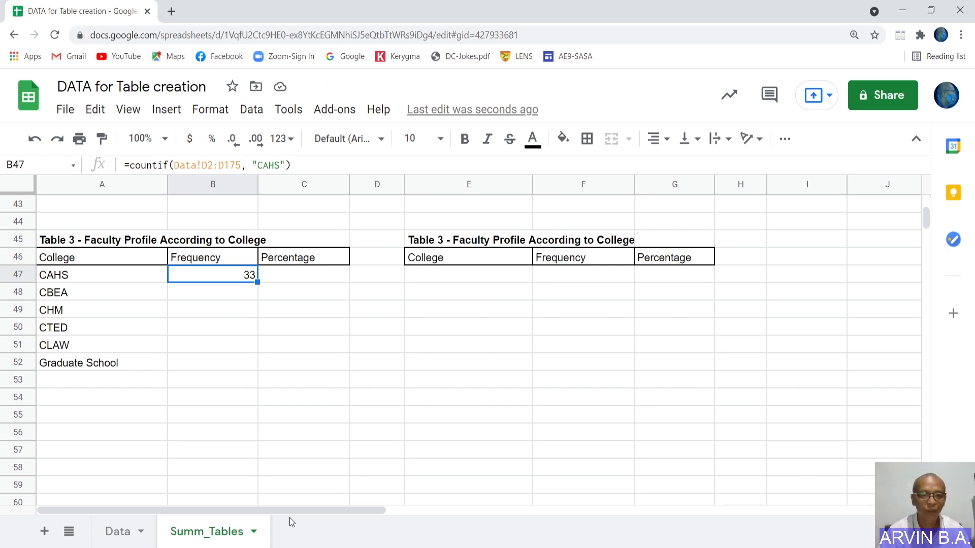
pyautogui.press('F2')
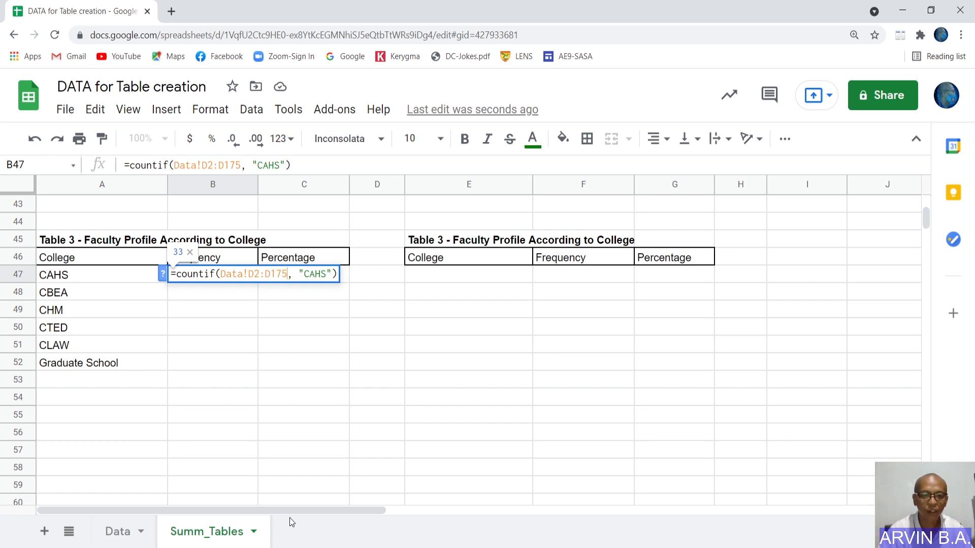
pyautogui.press('Left')
pyautogui.press('Left')
pyautogui.press('F4')
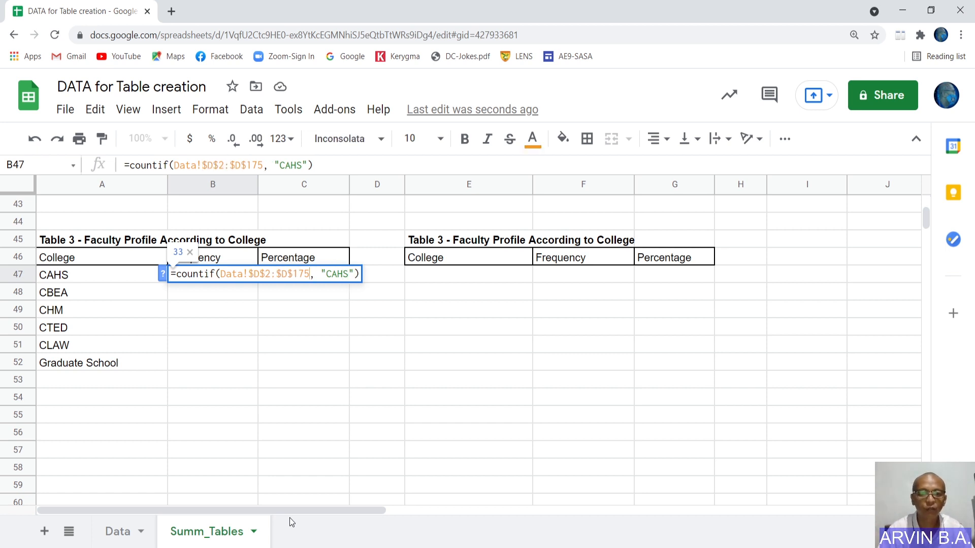
pyautogui.press('Return')
# Copy the CAHS frequency formula from B47 into B48:B52 for the remaining colleges.
pyautogui.press('Up')
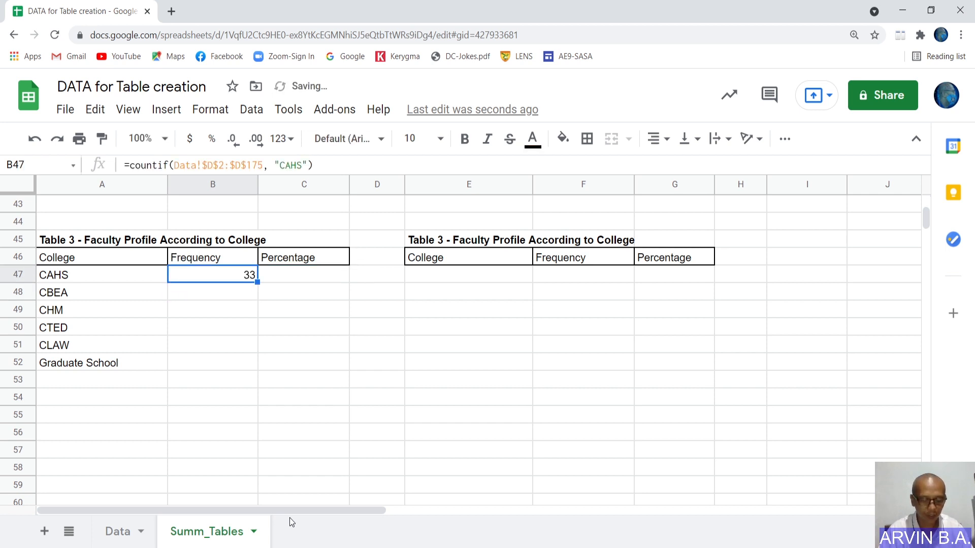
pyautogui.hotkey('ctrl', 'c')
pyautogui.press('Down')
pyautogui.hotkey('shift', 'Down')
pyautogui.hotkey('shift', 'Down')
pyautogui.hotkey('shift', 'Down')
pyautogui.hotkey('shift', 'Down')
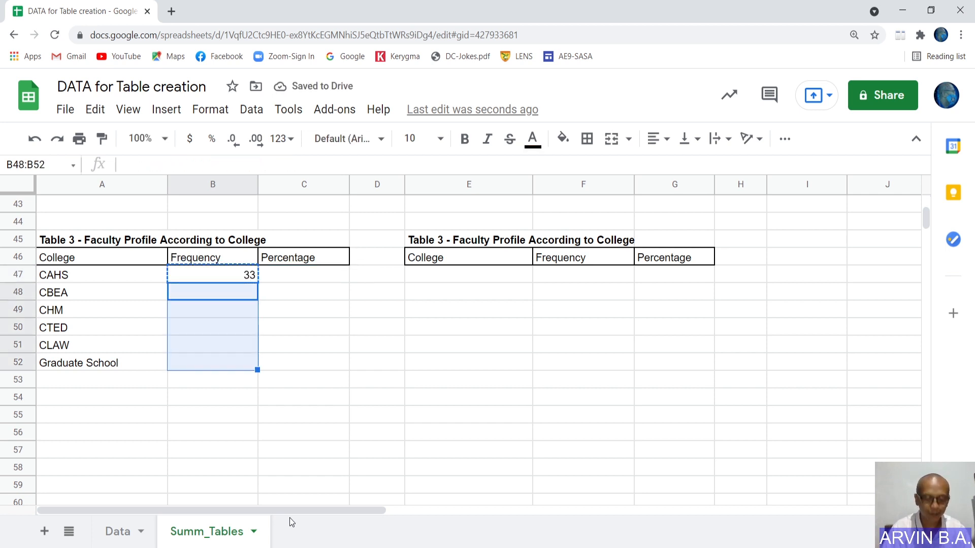
pyautogui.hotkey('ctrl', 'v')
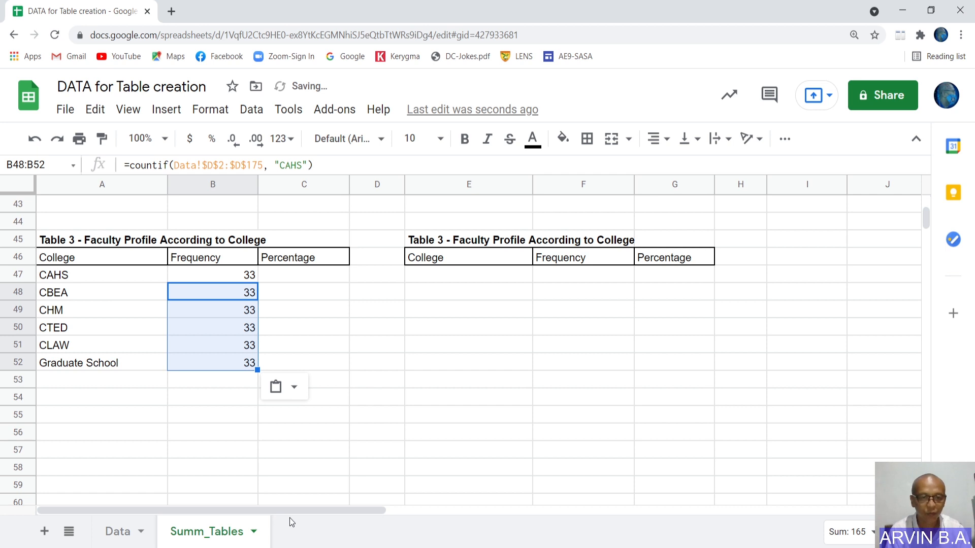
# Change the COUNTIF criterion in B48 to "CBEA".
pyautogui.press('F2')
pyautogui.press('Left')
pyautogui.press('Left')
pyautogui.press('BackSpace')
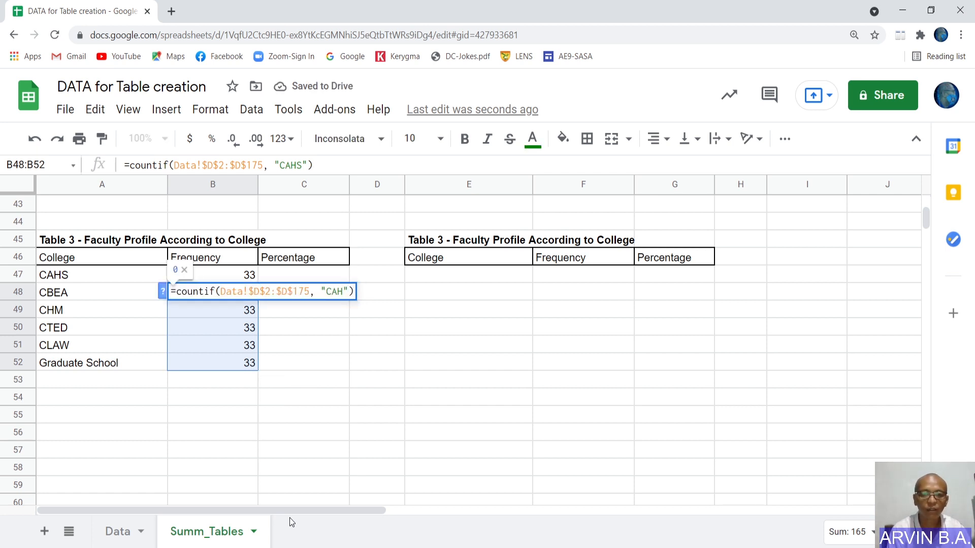
pyautogui.press('BackSpace')
pyautogui.press('BackSpace')
pyautogui.write('BEA')
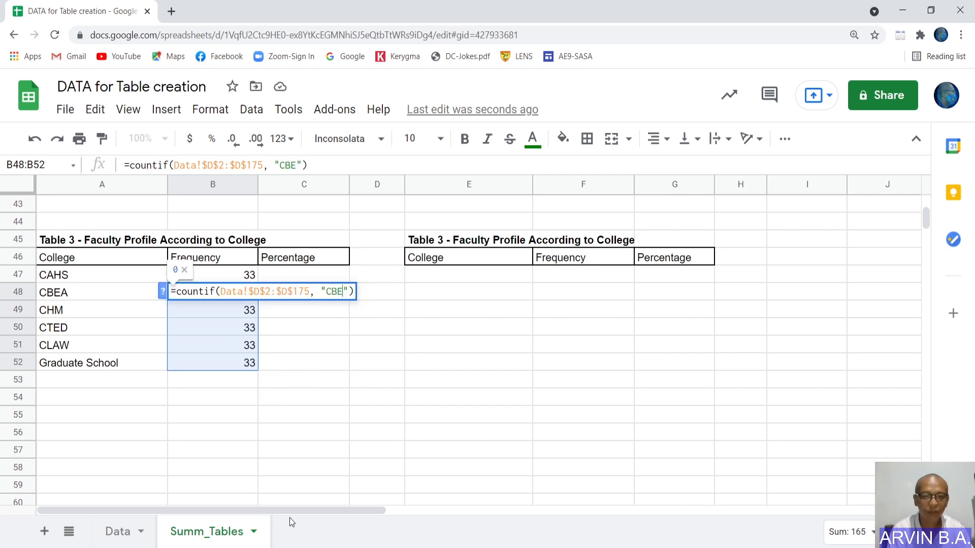
pyautogui.press('Return')
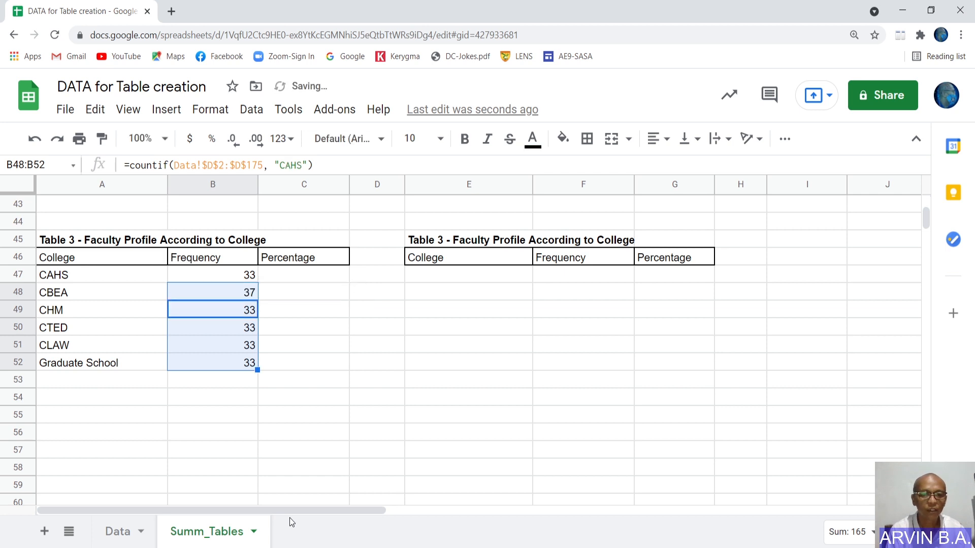
# Change the COUNTIF criterion in B49 to "CHM".
pyautogui.press('Return')
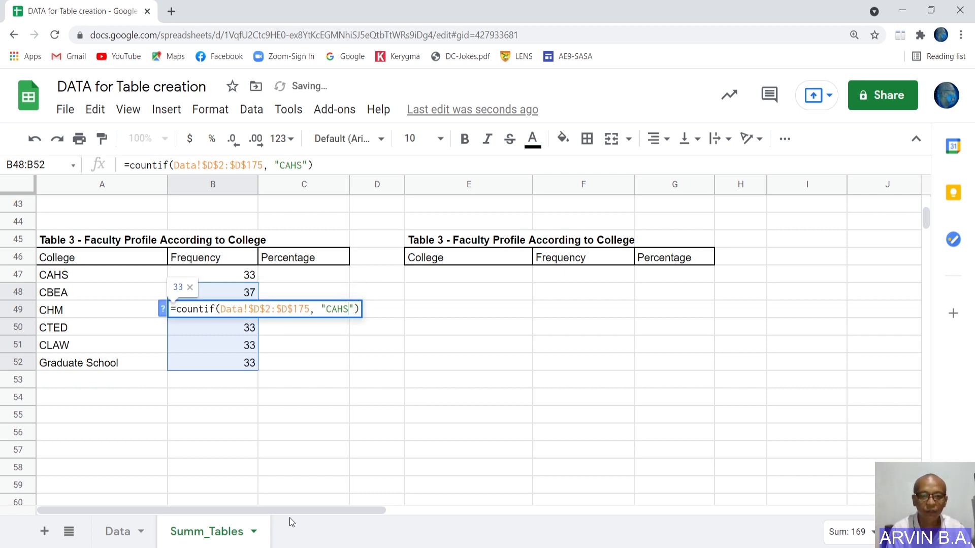
pyautogui.press('BackSpace')
pyautogui.press('BackSpace')
pyautogui.press('BackSpace')
pyautogui.write('HM')
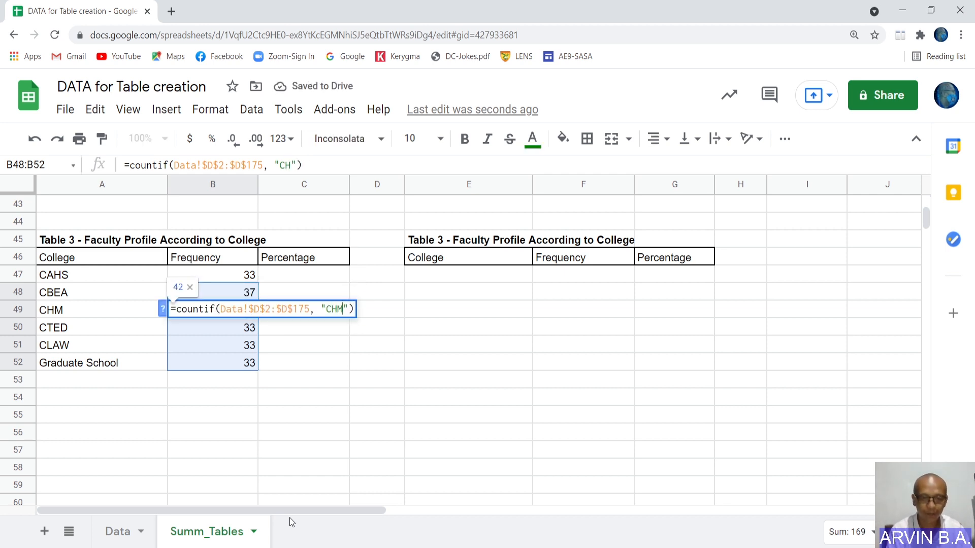
pyautogui.press('Return')
# Change the COUNTIF criterion in B50 to "CTED".
pyautogui.press('Return')
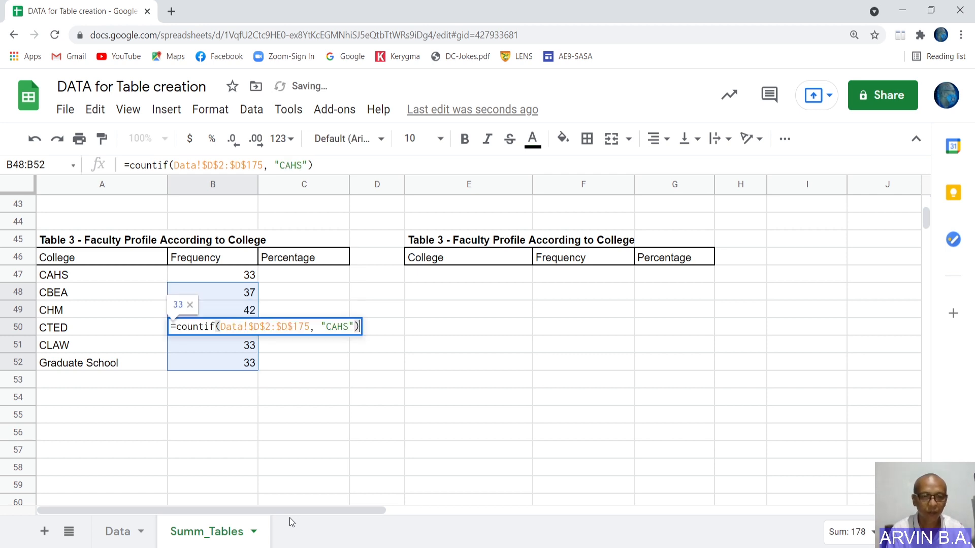
pyautogui.press('BackSpace')
pyautogui.press('BackSpace')
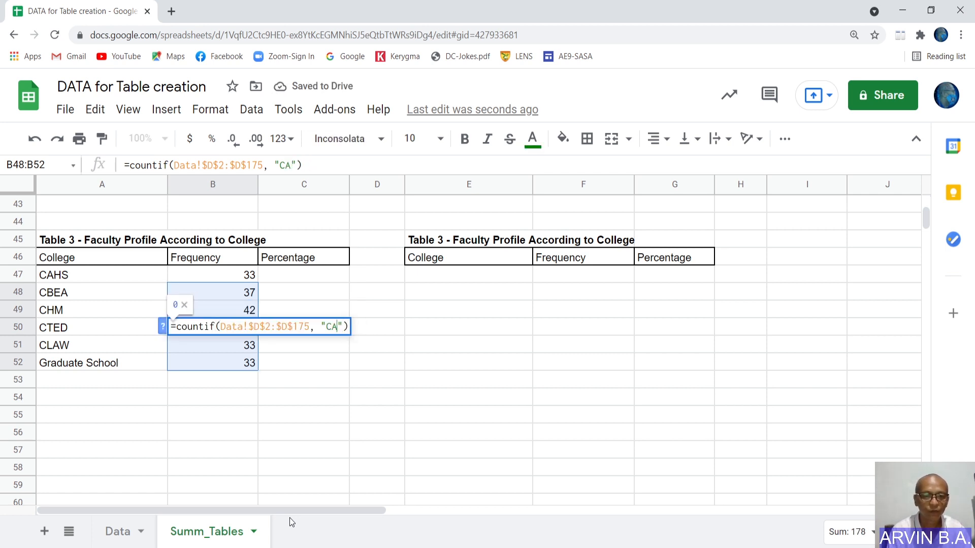
pyautogui.write('T')
pyautogui.press('BackSpace')
pyautogui.press('BackSpace')
pyautogui.write('TED')
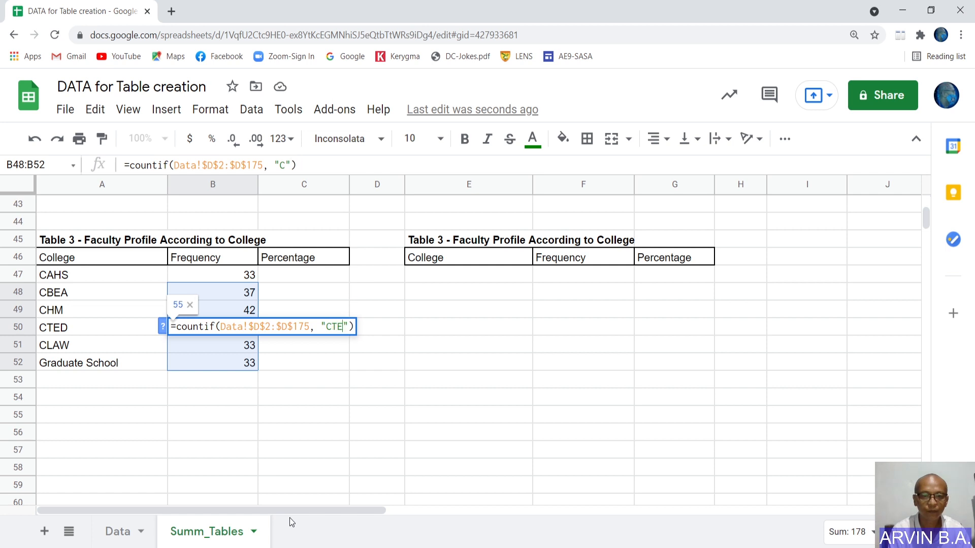
pyautogui.press('Return')
# Correct the criterion in B50's COUNTIF formula to "CTE" and review the formula.
pyautogui.press('Up')
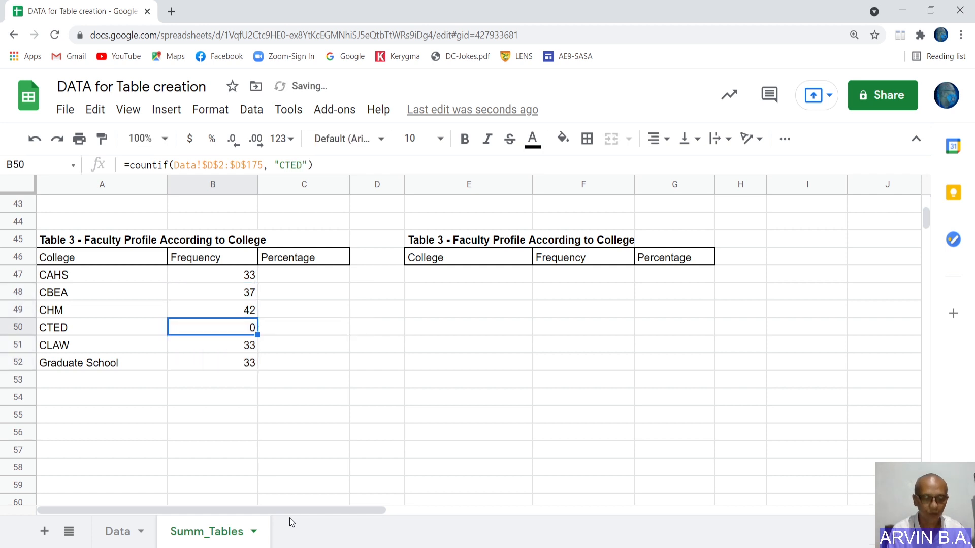
pyautogui.press('Return')
pyautogui.press('Left')
pyautogui.press('Left')
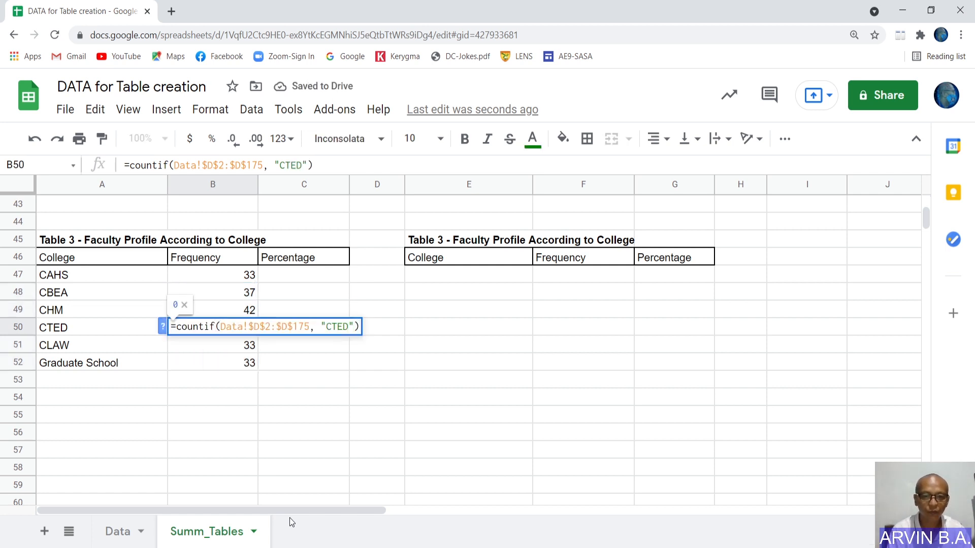
pyautogui.press('BackSpace')
pyautogui.press('Return')
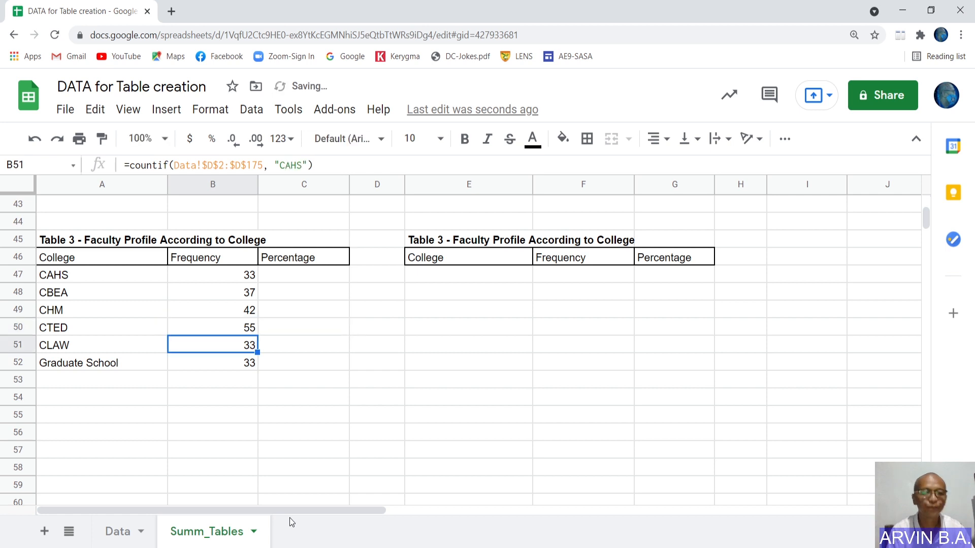
pyautogui.press('Up')
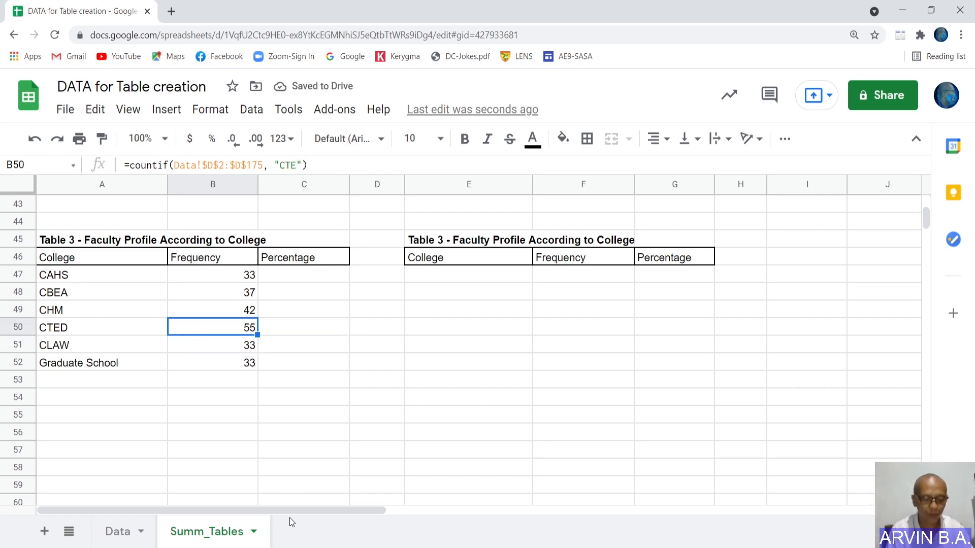
pyautogui.press('Return')
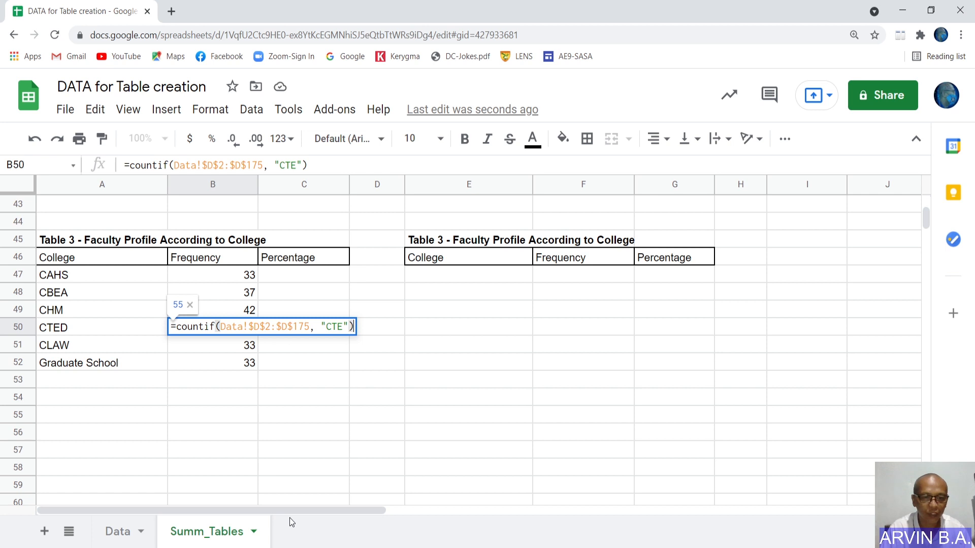
pyautogui.press('Return')
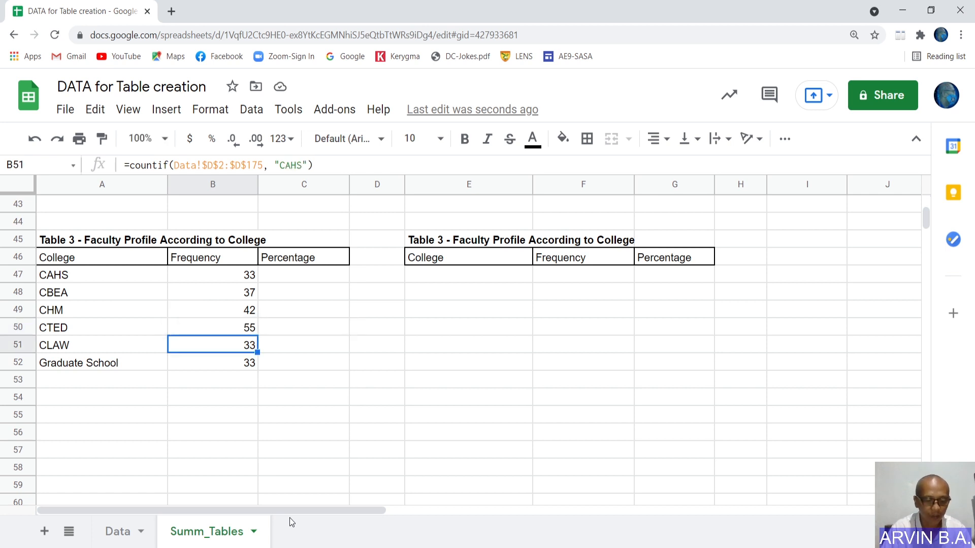
# Change the COUNTIF criterion in B51 to "CLAW".
pyautogui.press('F2')
pyautogui.press('Left')
pyautogui.press('Left')
pyautogui.press('BackSpace')
pyautogui.press('BackSpace')
pyautogui.press('BackSpace')
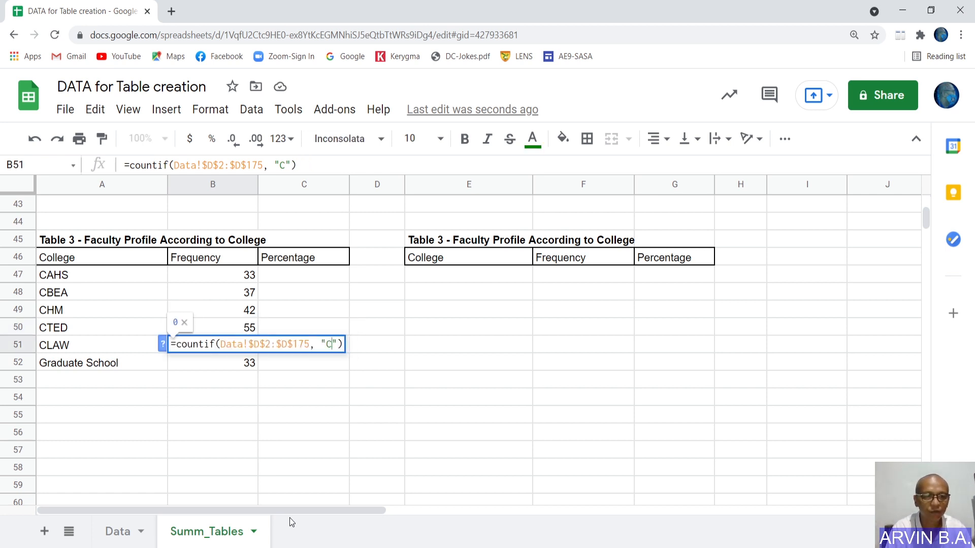
pyautogui.write('LAW')
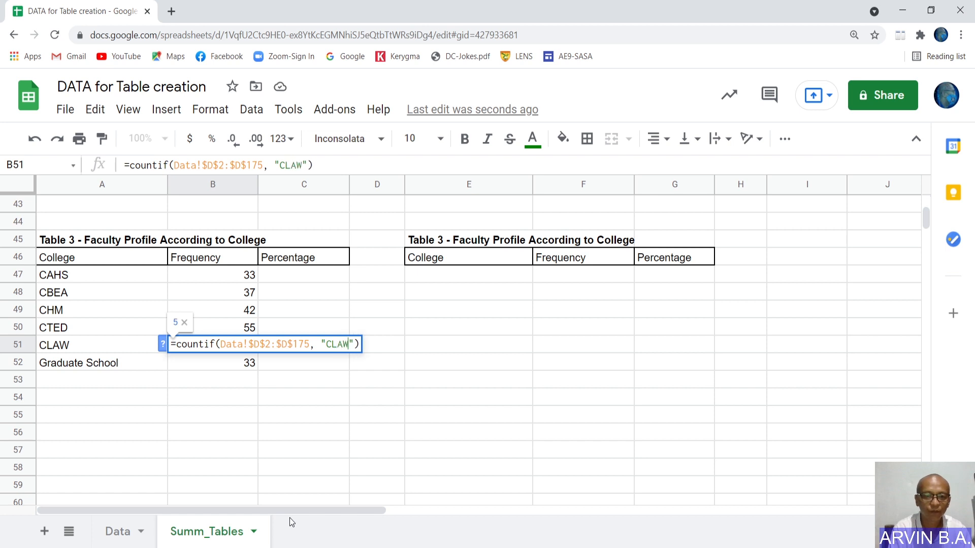
pyautogui.press('Return')
# Change the COUNTIF criterion in B52 to "Graduate School".
pyautogui.press('F2')
pyautogui.press('Left')
pyautogui.press('Left')
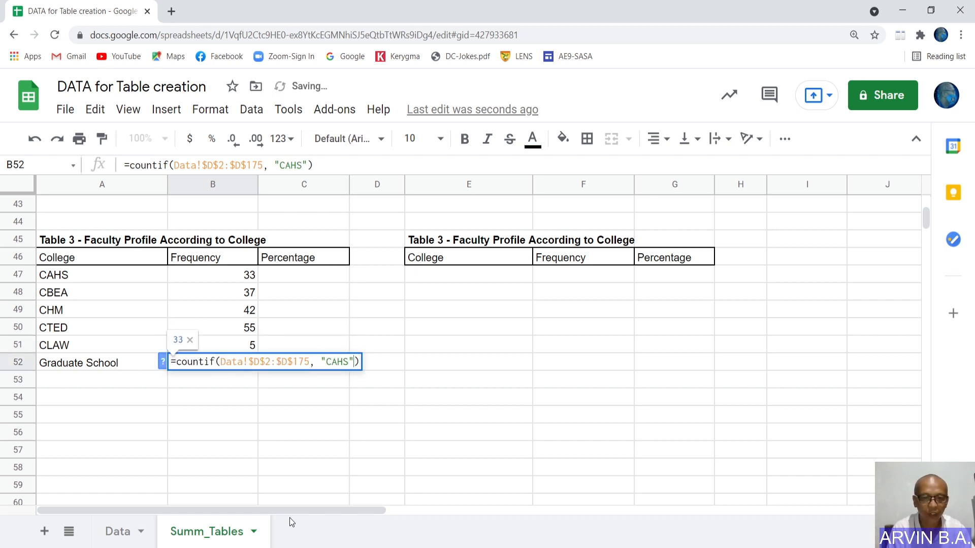
pyautogui.press('BackSpace')
pyautogui.press('BackSpace')
pyautogui.press('BackSpace')
pyautogui.press('BackSpace')
pyautogui.write('Grad')
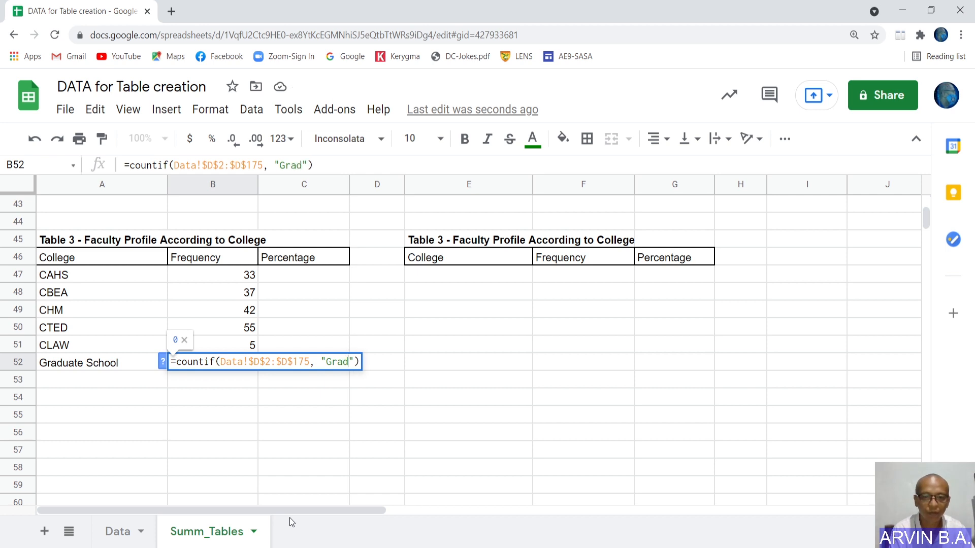
pyautogui.write('uate Sc')
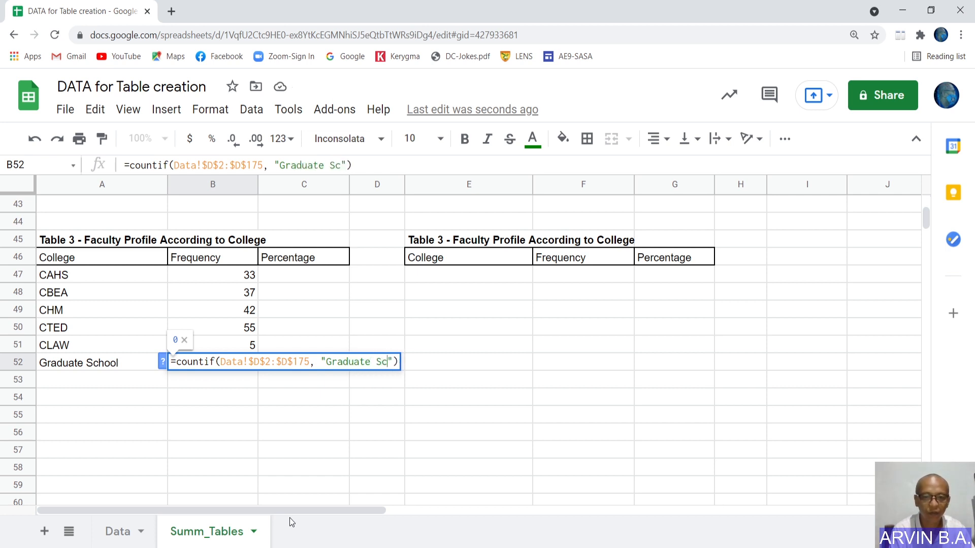
pyautogui.write('hool')
pyautogui.press('Return')
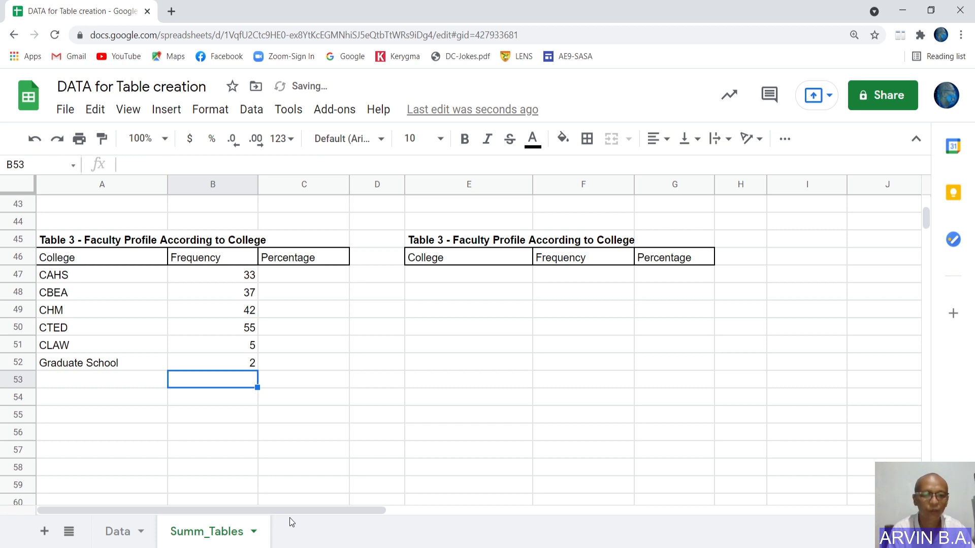
# Total the college frequencies in B53 with the formula =sum(b47:b52).
pyautogui.write('=su')
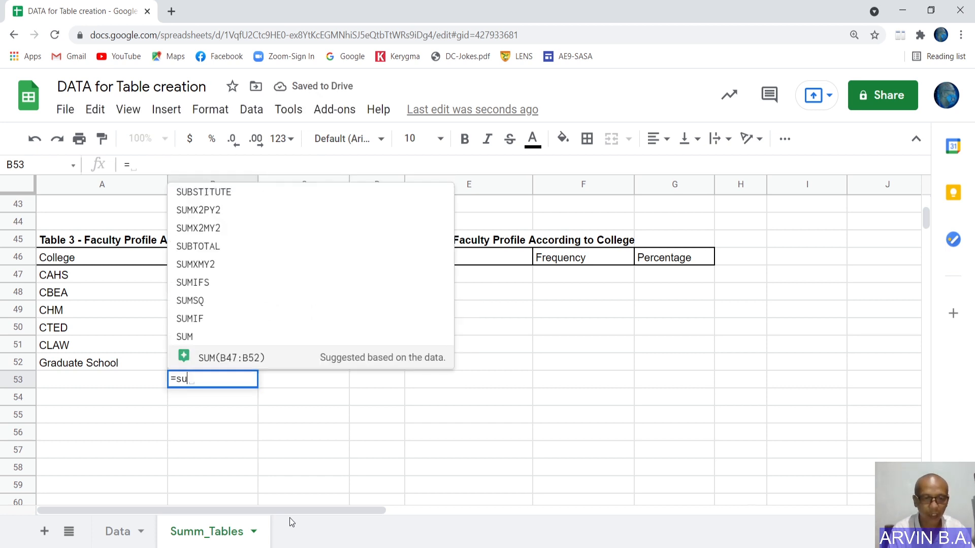
pyautogui.write('m(')
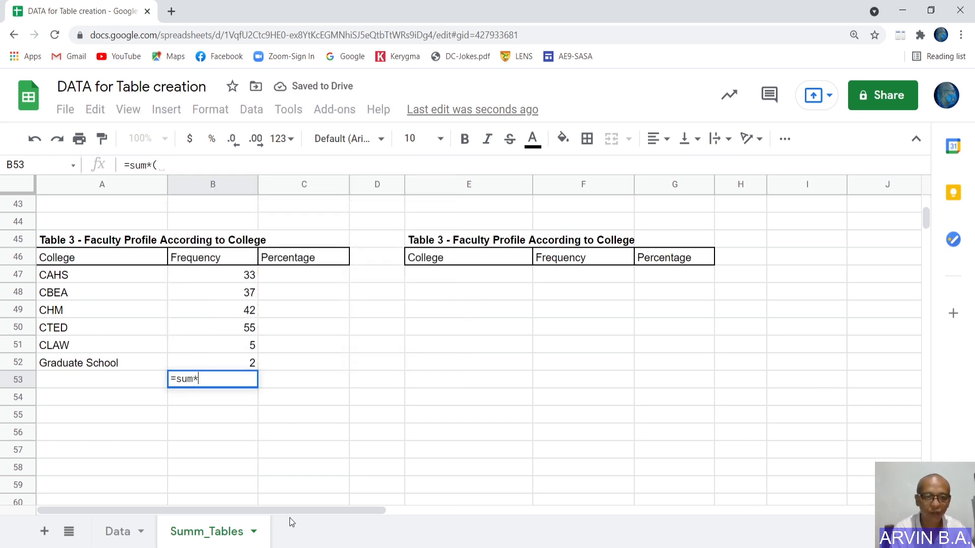
pyautogui.press('BackSpace')
pyautogui.write('(b')
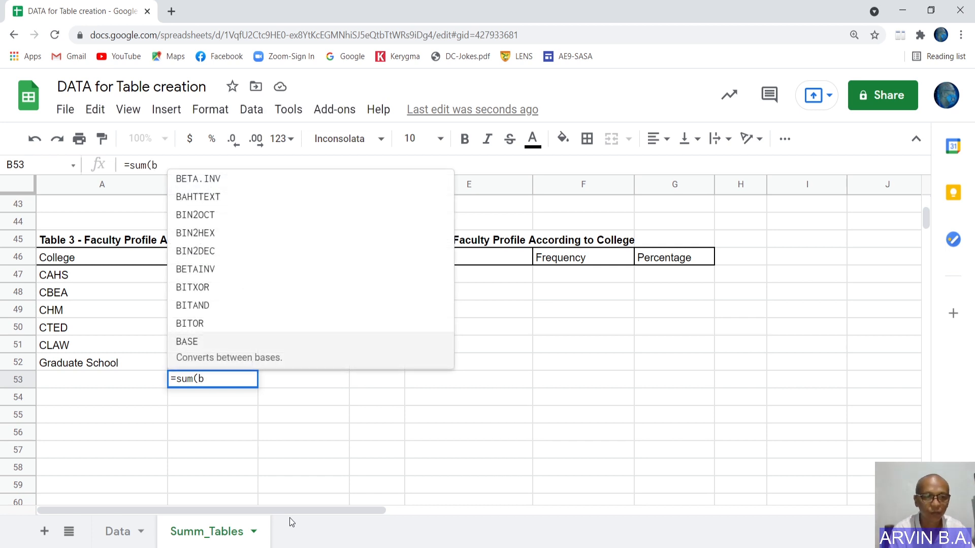
pyautogui.write('47:')
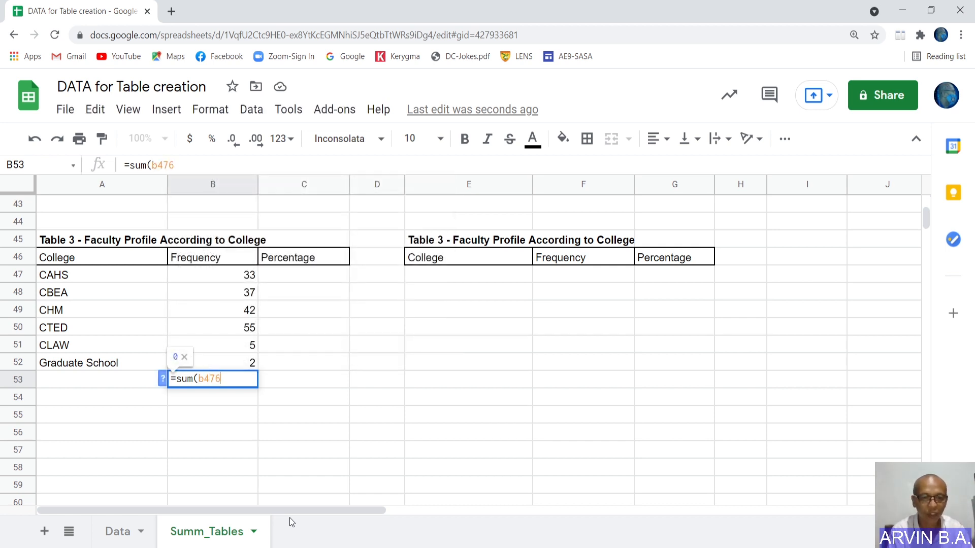
pyautogui.write('b')
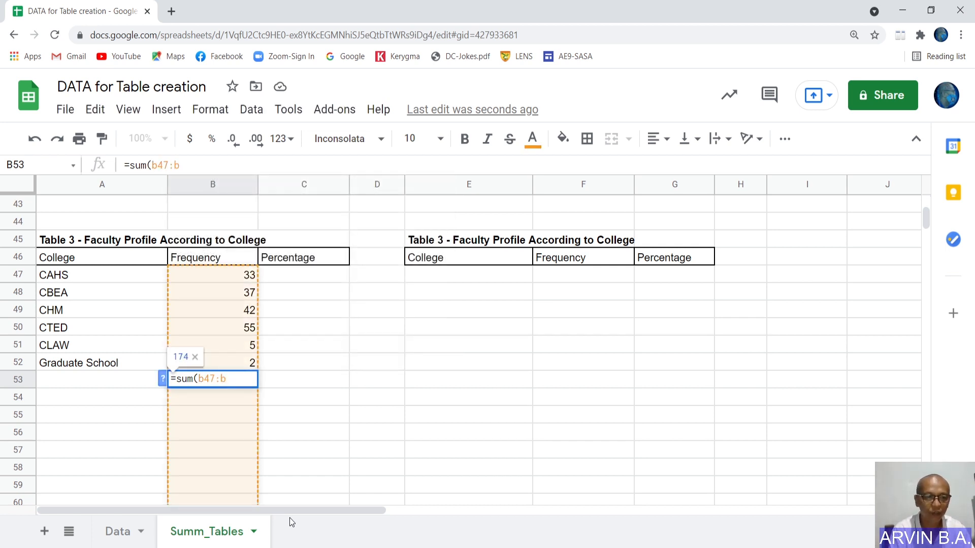
pyautogui.write('52)')
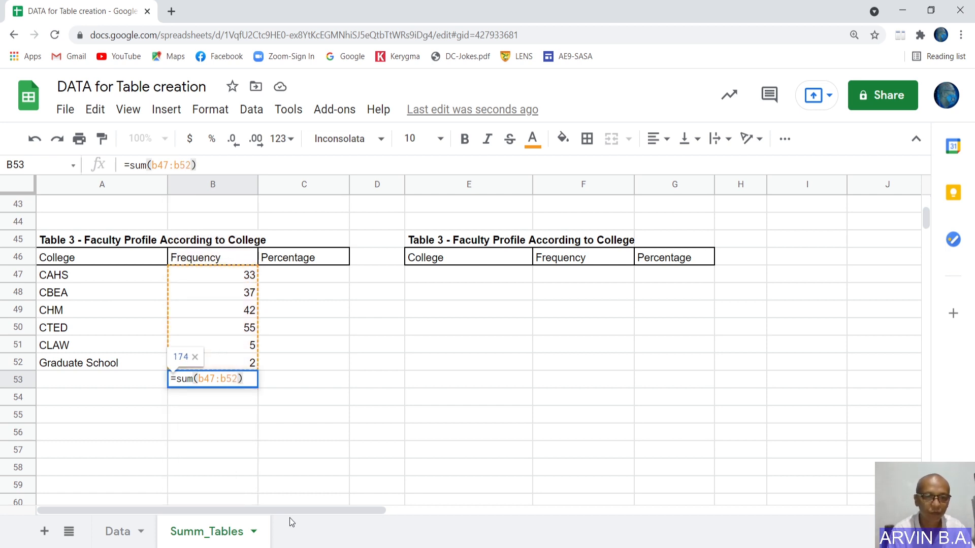
pyautogui.press('Return')
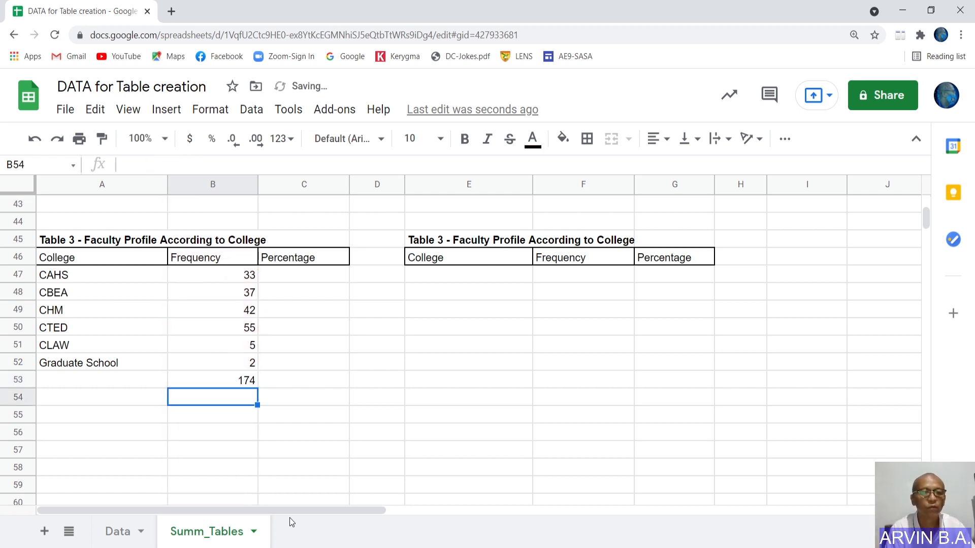
# Calculate the CAHS percentage in C47 with the formula =round(b47/$b$53 * 100, 2).
pyautogui.press('Up')
pyautogui.press('Up')
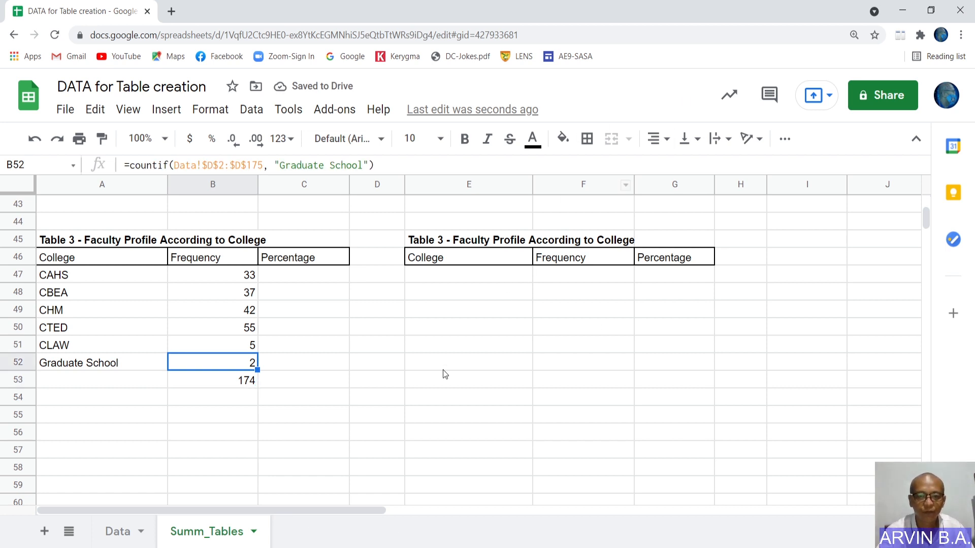
pyautogui.click(305, 277)
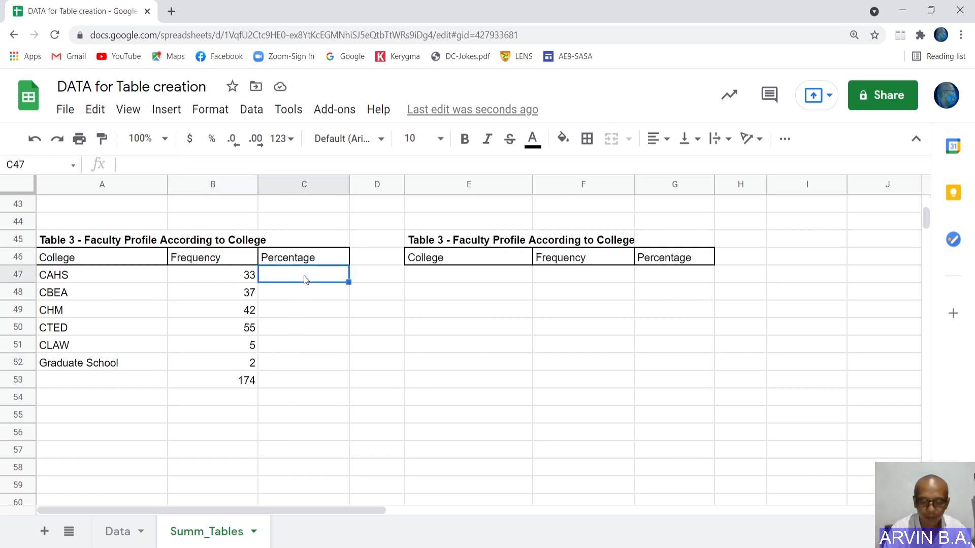
pyautogui.write('=round(')
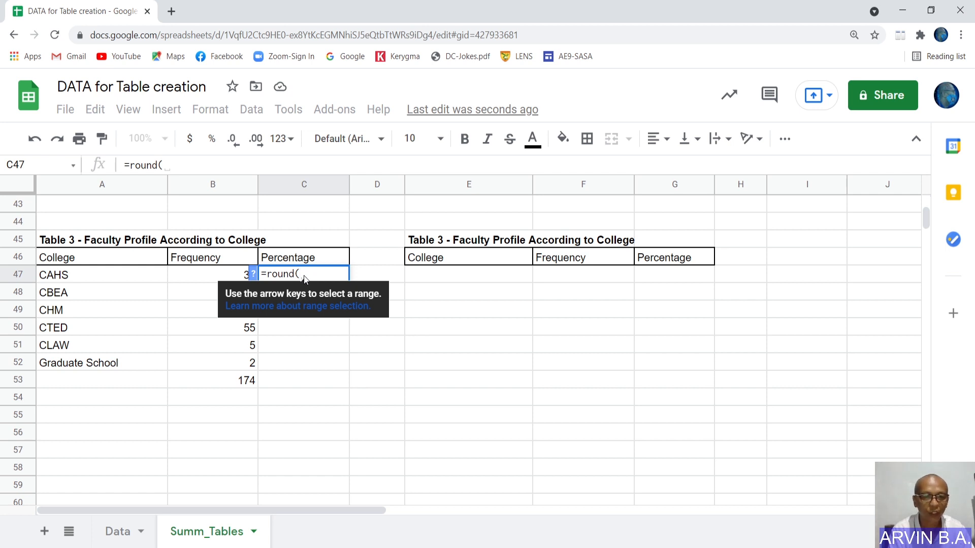
pyautogui.write('b3')
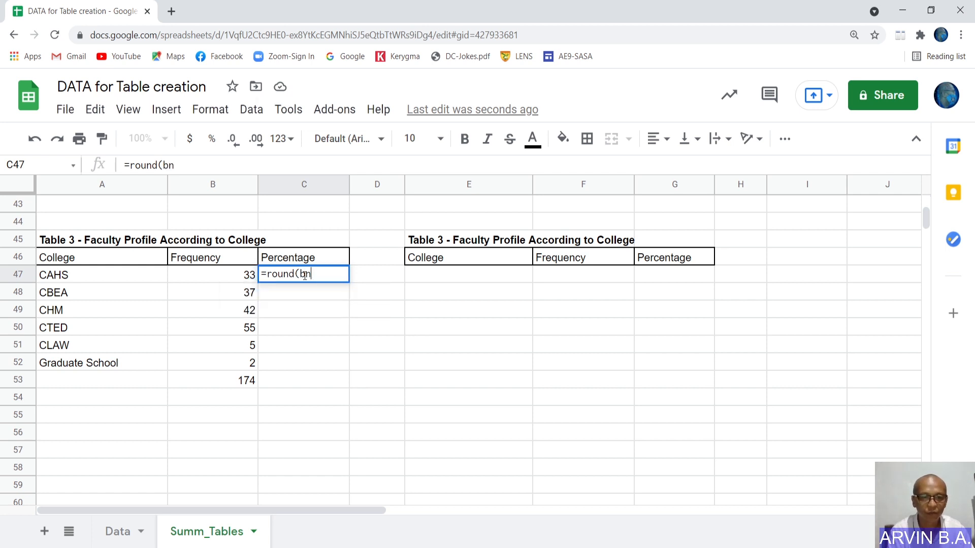
pyautogui.press('BackSpace')
pyautogui.write('4')
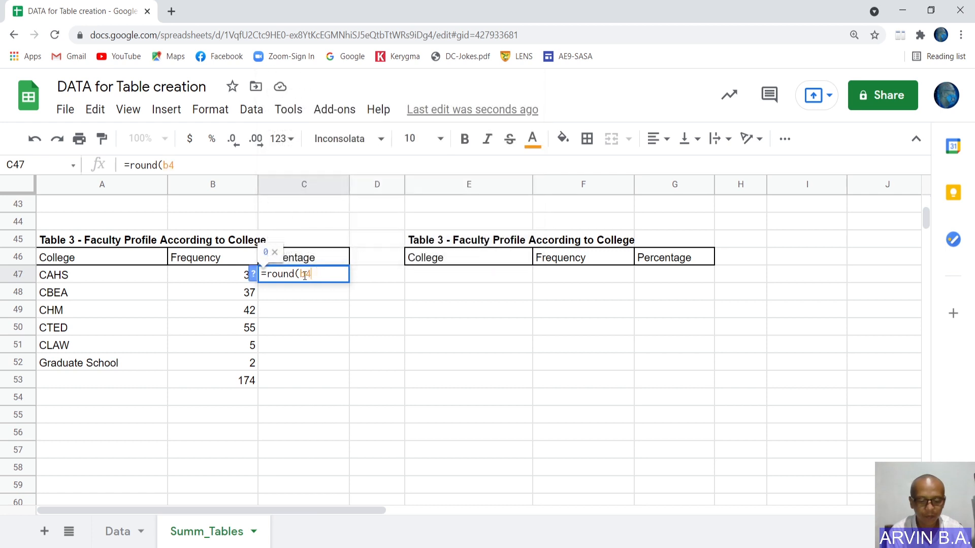
pyautogui.write('7/')
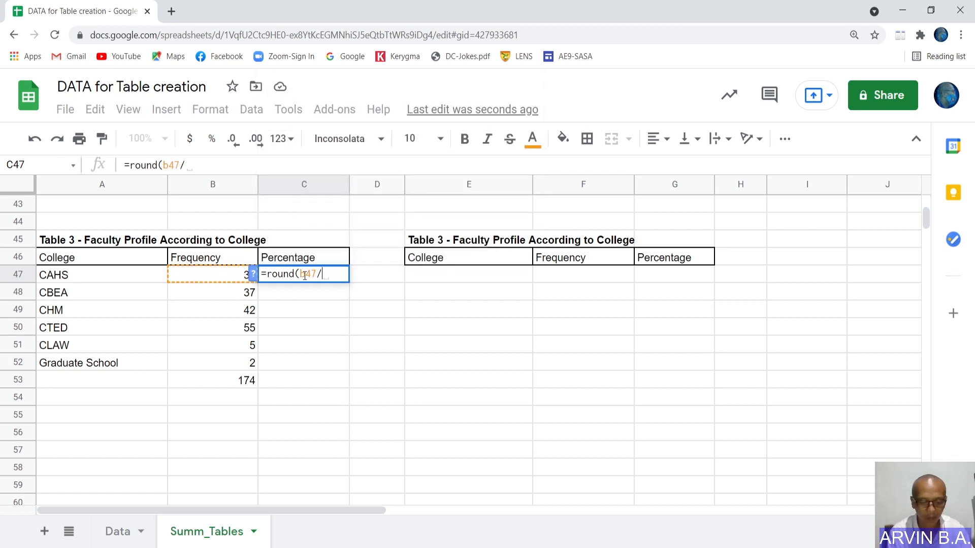
pyautogui.write('$b')
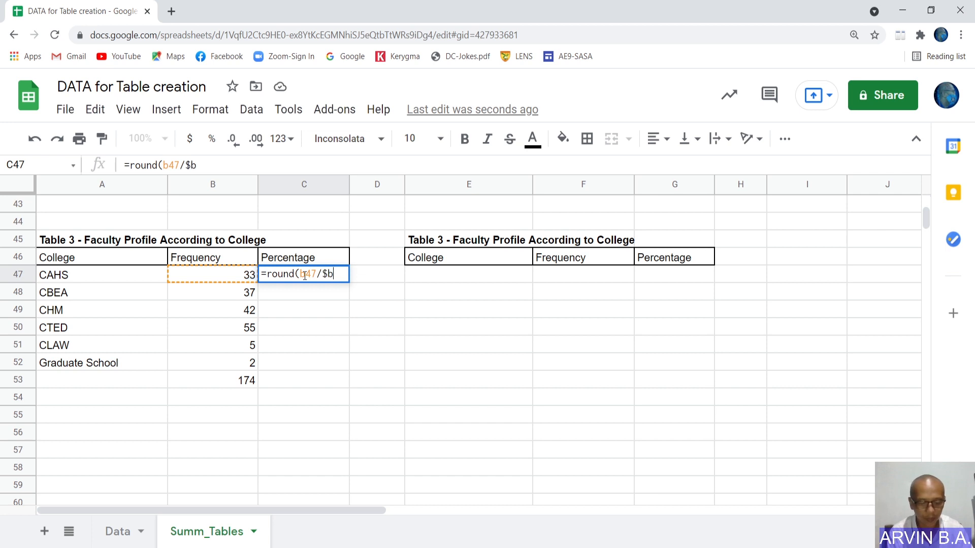
pyautogui.write('$')
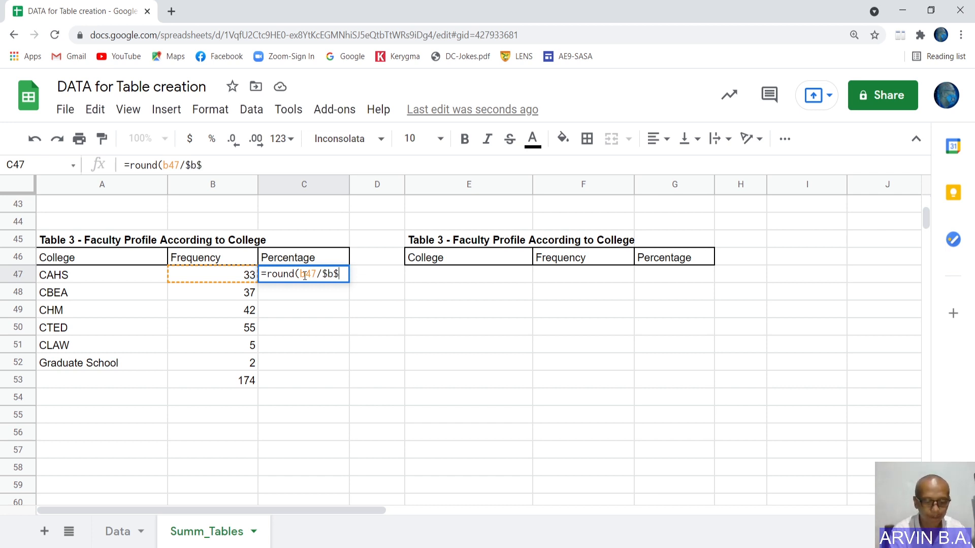
pyautogui.write('53')
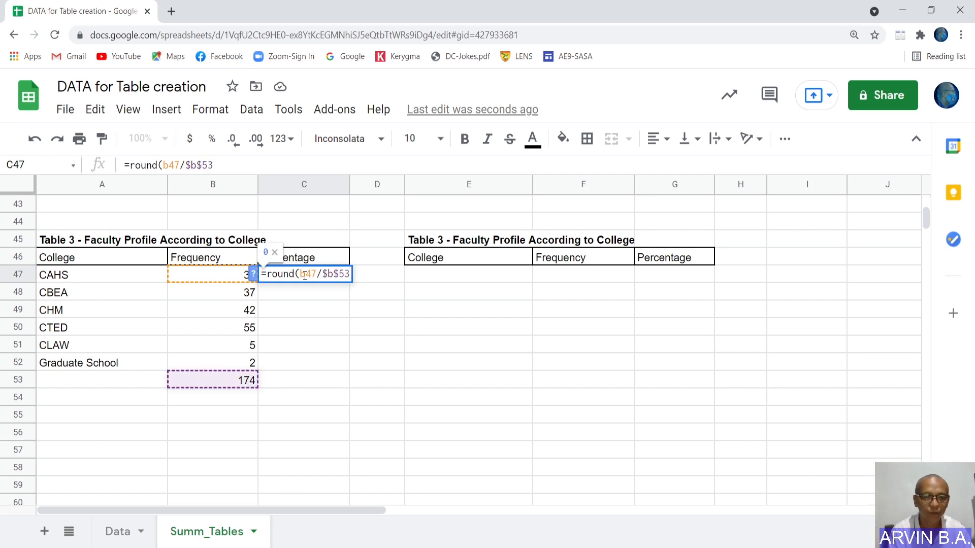
pyautogui.write(',')
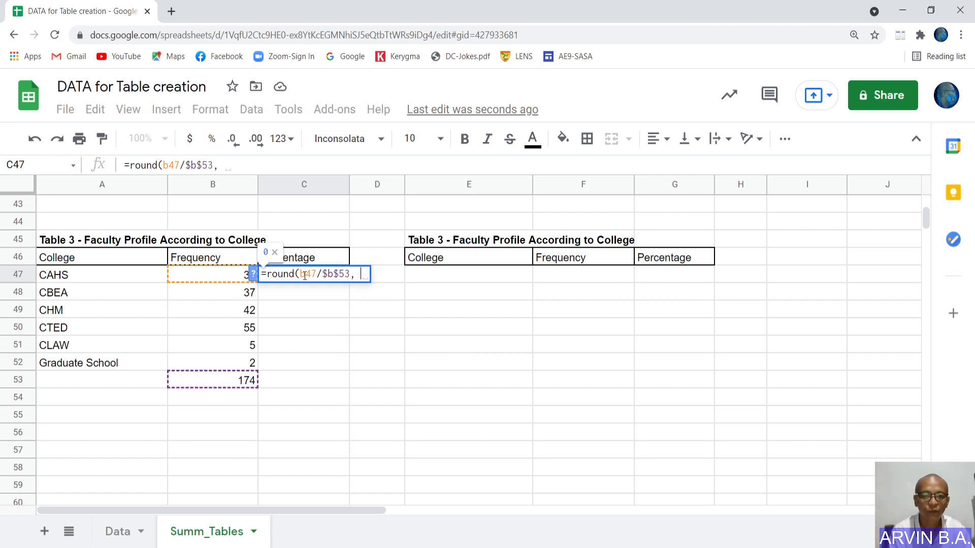
pyautogui.press('BackSpace')
pyautogui.press('BackSpace')
pyautogui.write('* ')
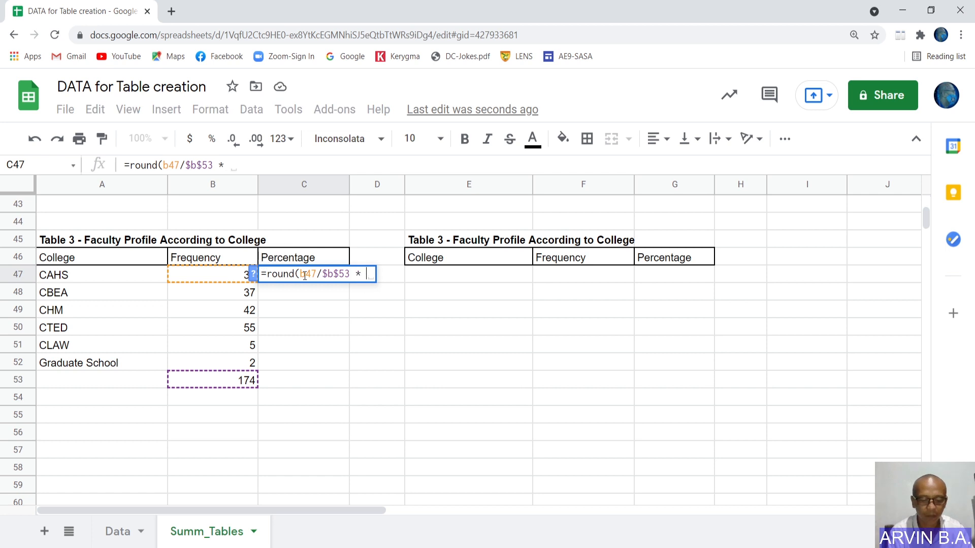
pyautogui.write('100, 2)')
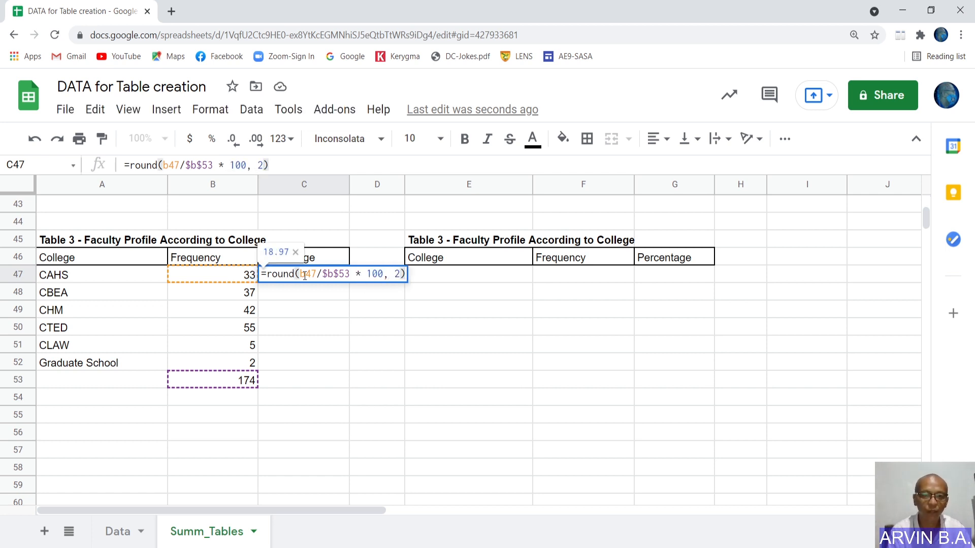
pyautogui.press('Return')
pyautogui.press('Up')
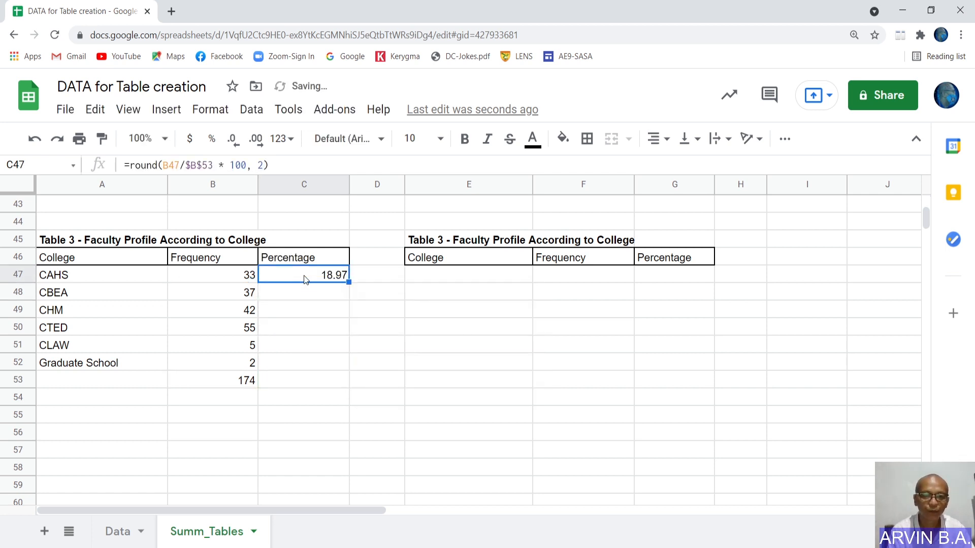
# Fill the percentage formula from C47 down through C53.
pyautogui.press('Down')
pyautogui.press('Up')
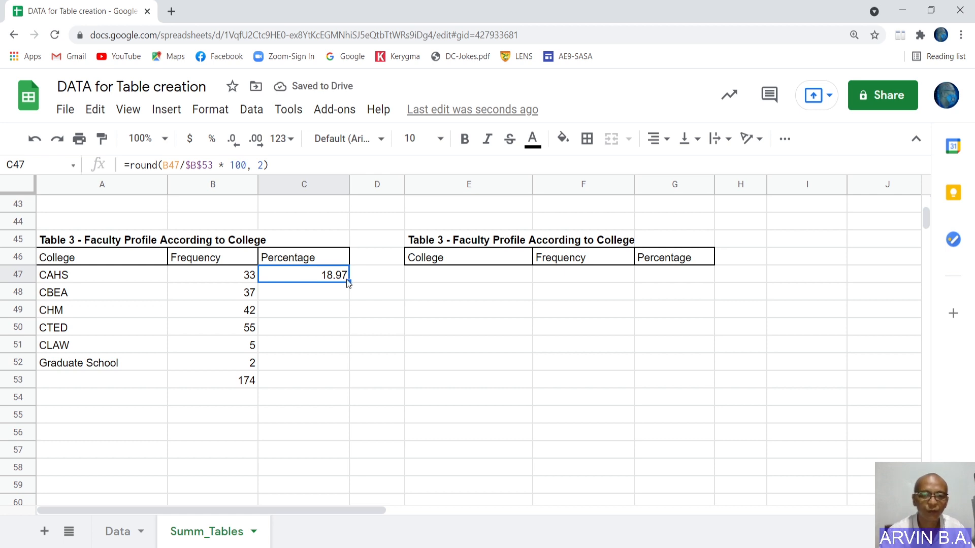
pyautogui.moveTo(349, 283); pyautogui.dragTo(338, 385)
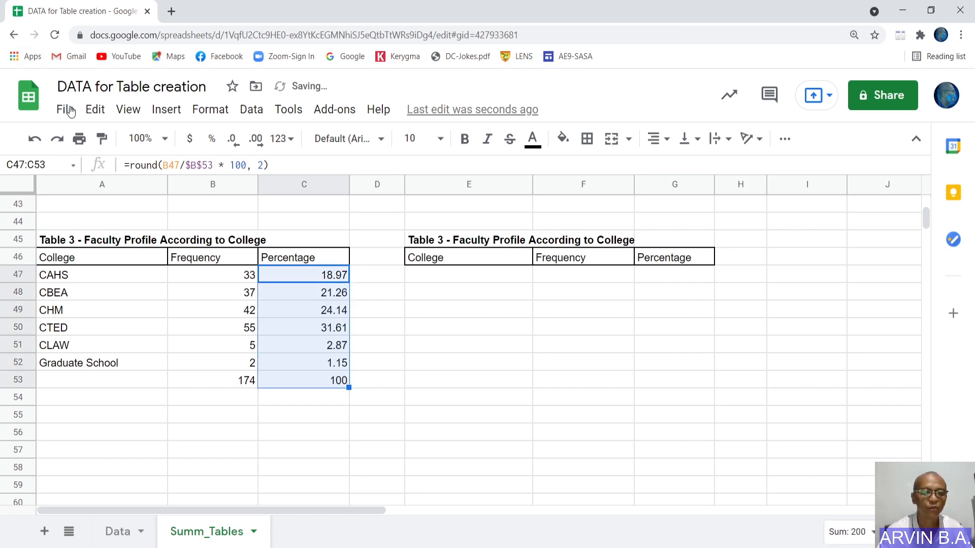
# Apply all borders to the college, frequency and percentage cells in A47:C53.
pyautogui.moveTo(77, 273); pyautogui.dragTo(314, 380)
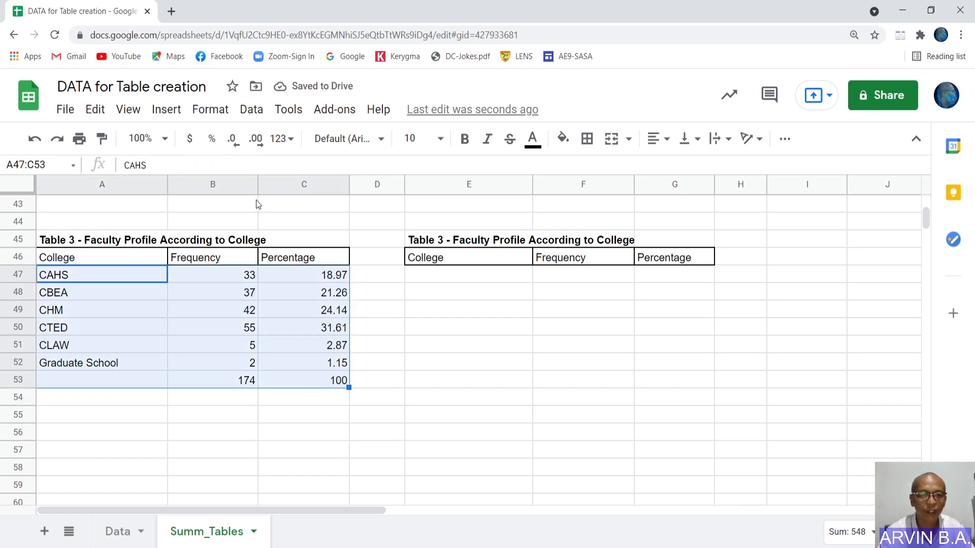
pyautogui.click(587, 140)
pyautogui.click(593, 172)
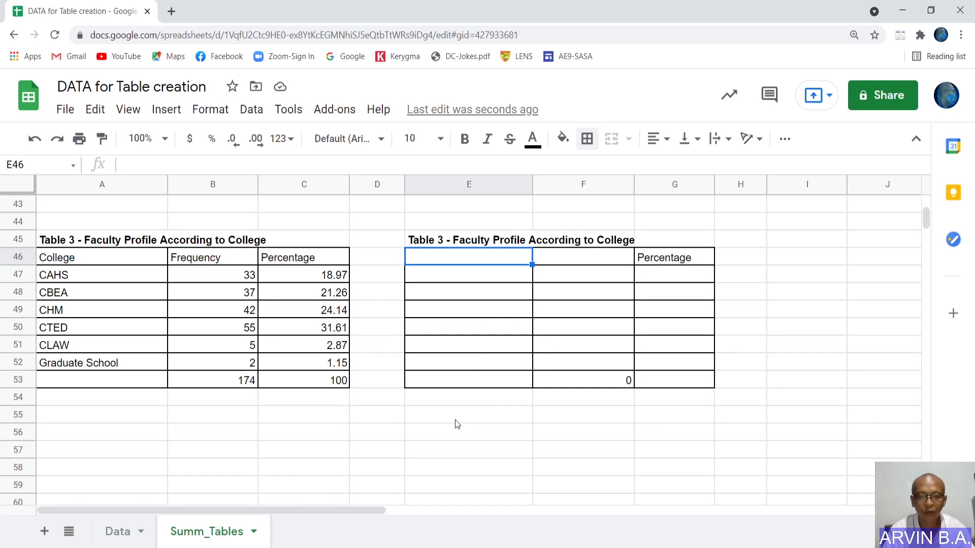
# Count faculty by college in E46 with the formula =query(data!a1:e175, "select D, count(D) group by D", 1).
pyautogui.write('=')
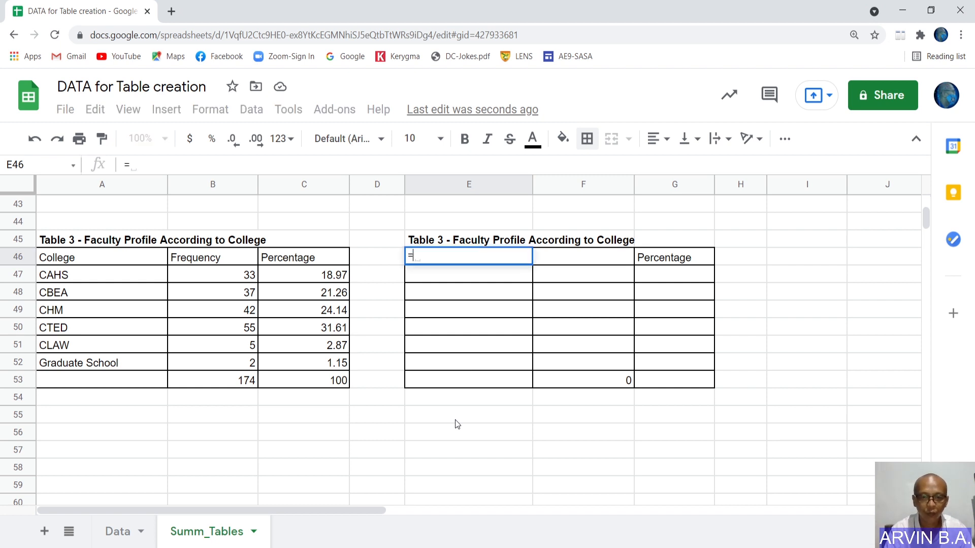
pyautogui.write('query')
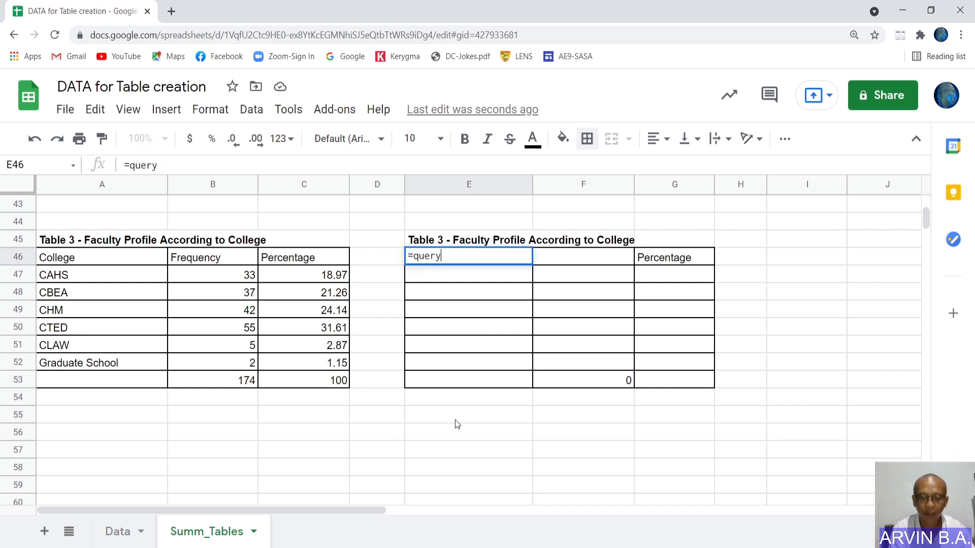
pyautogui.write('(')
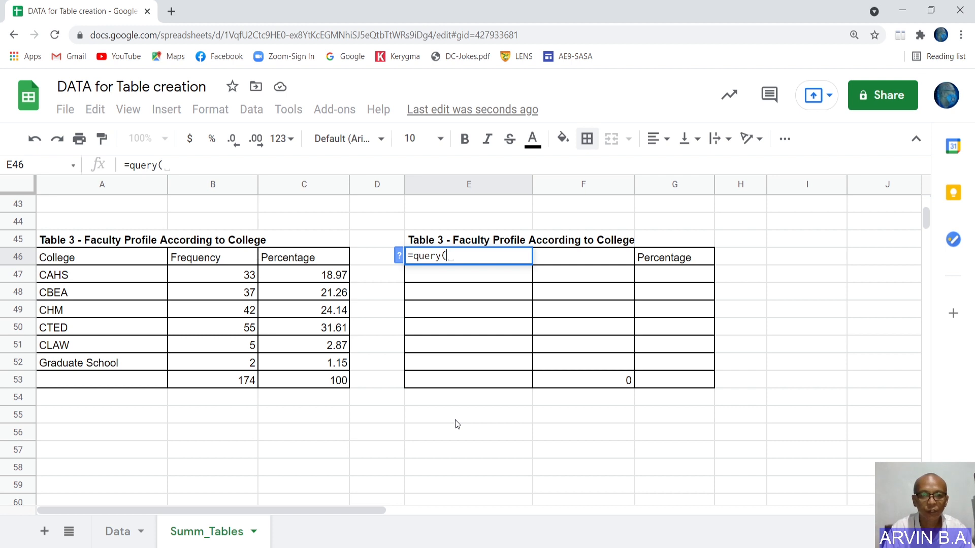
pyautogui.write('data')
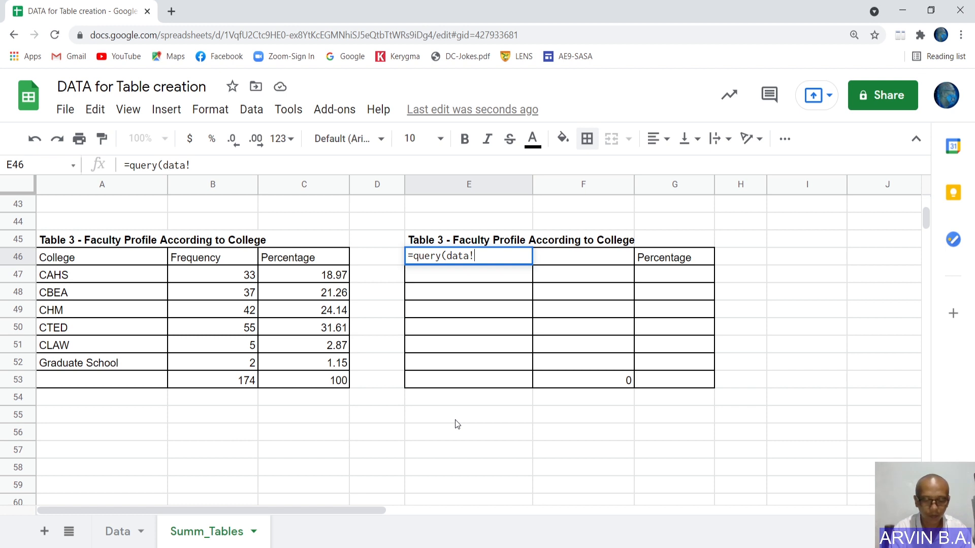
pyautogui.write('!')
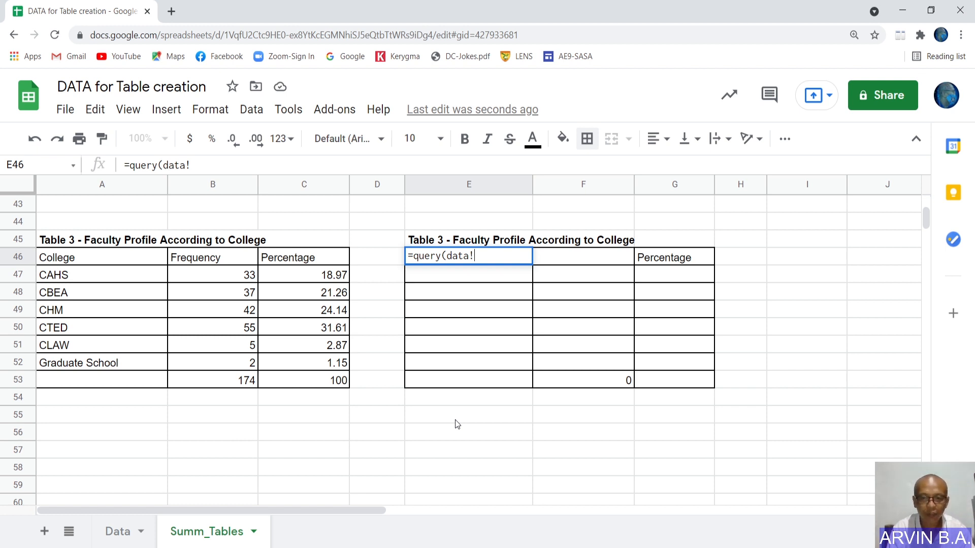
pyautogui.write('a1')
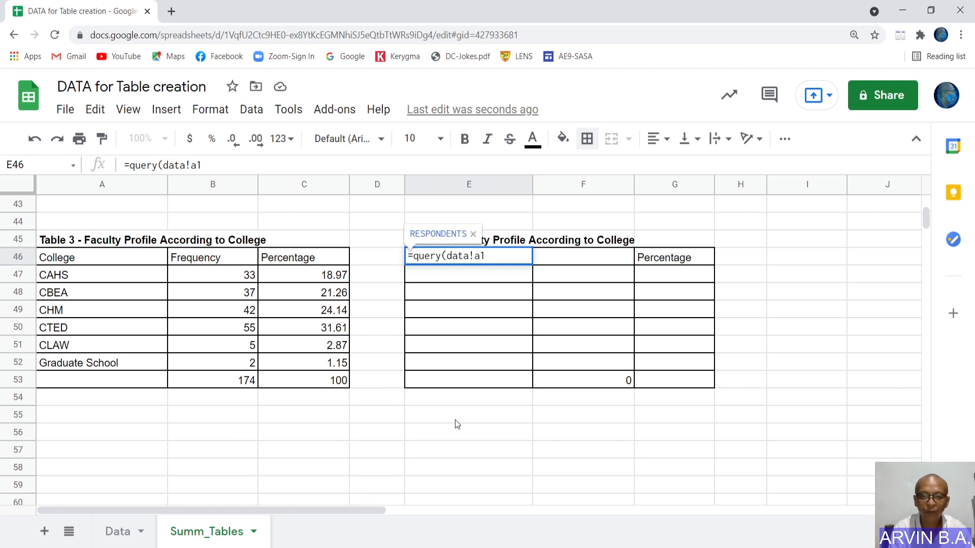
pyautogui.write(':e1')
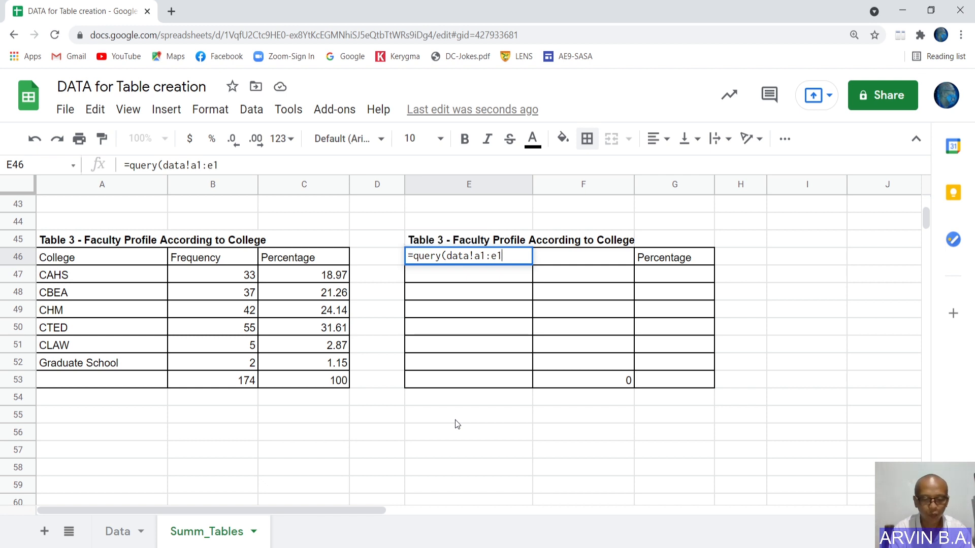
pyautogui.write('75')
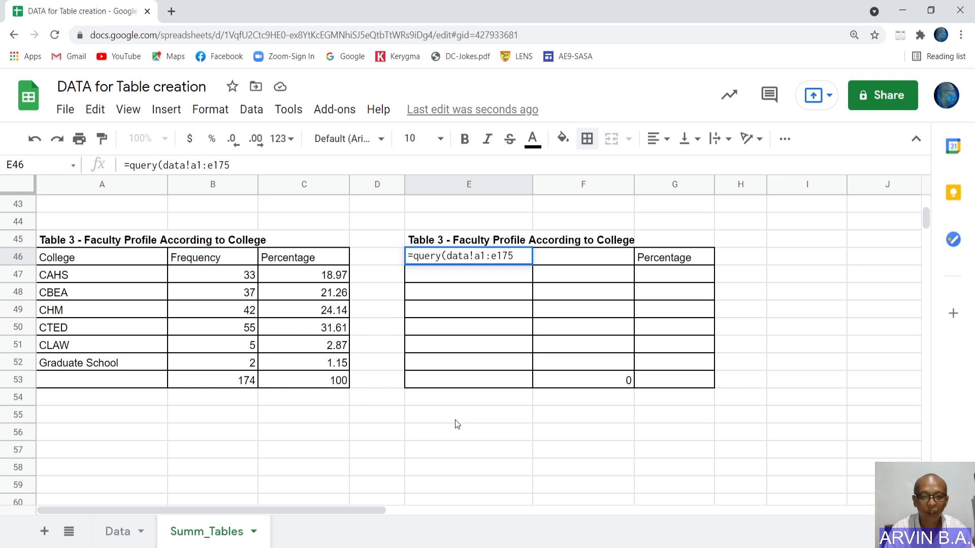
pyautogui.write(', ')
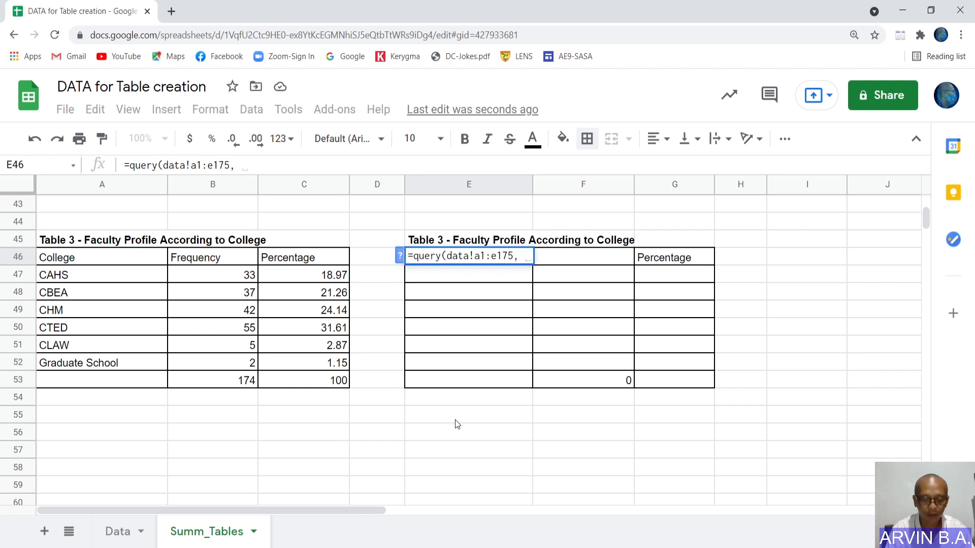
pyautogui.write('selec')
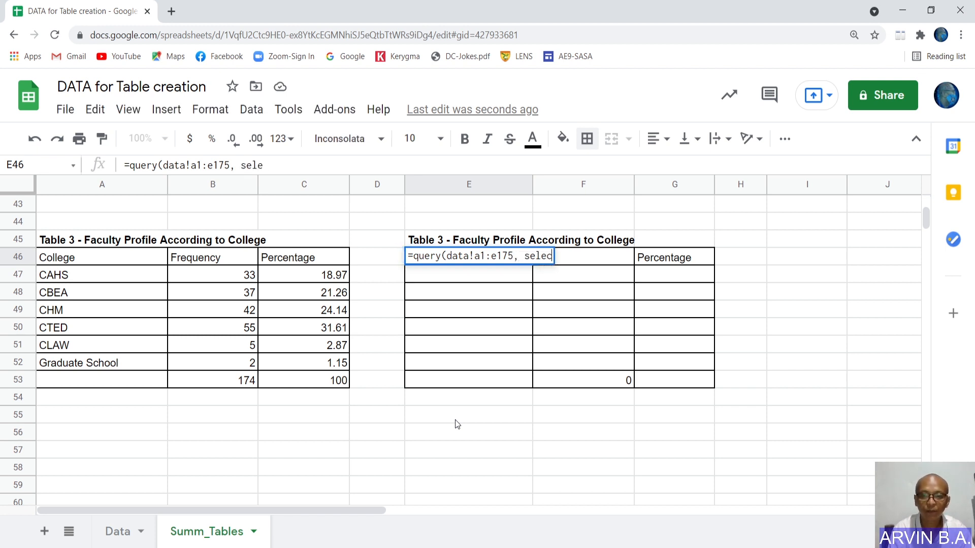
pyautogui.write('t')
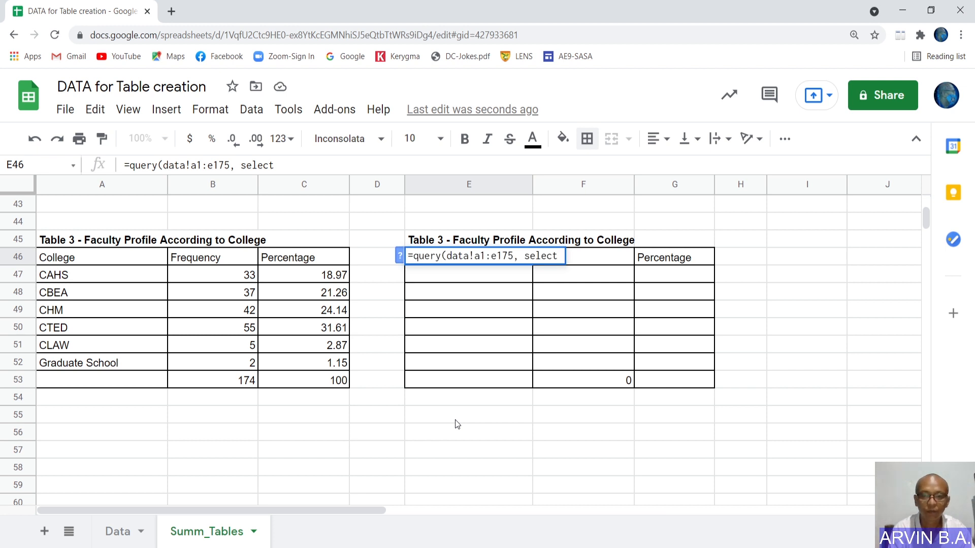
pyautogui.click(527, 257)
pyautogui.write('"')
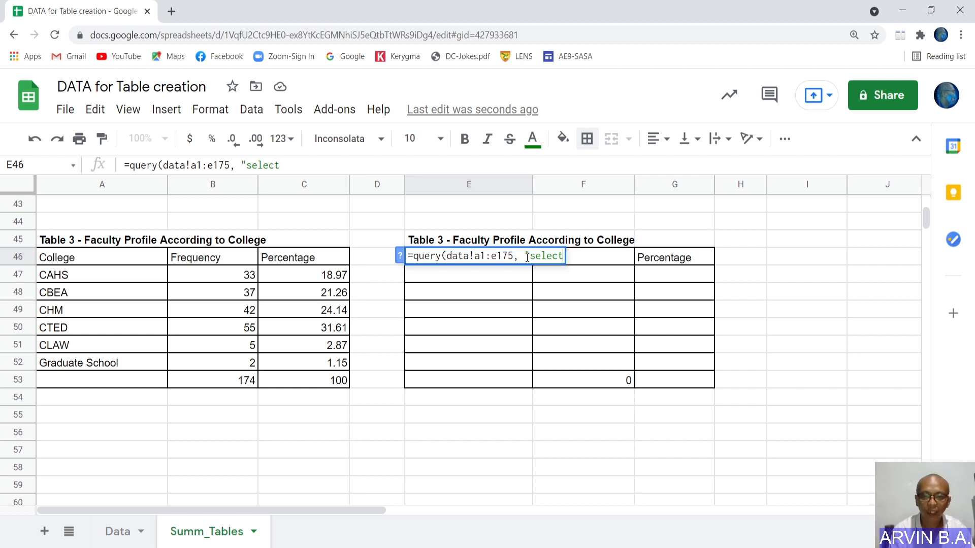
pyautogui.write(' D')
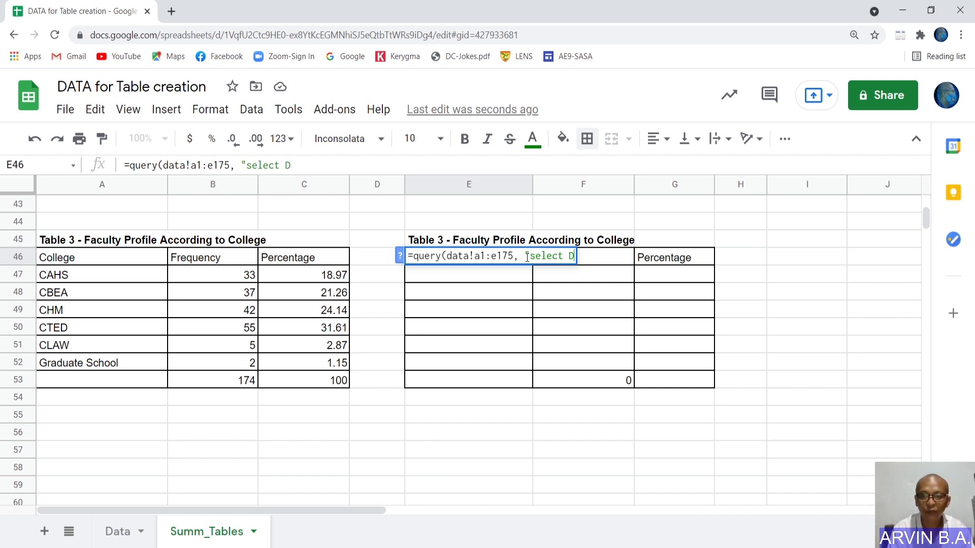
pyautogui.write(', ')
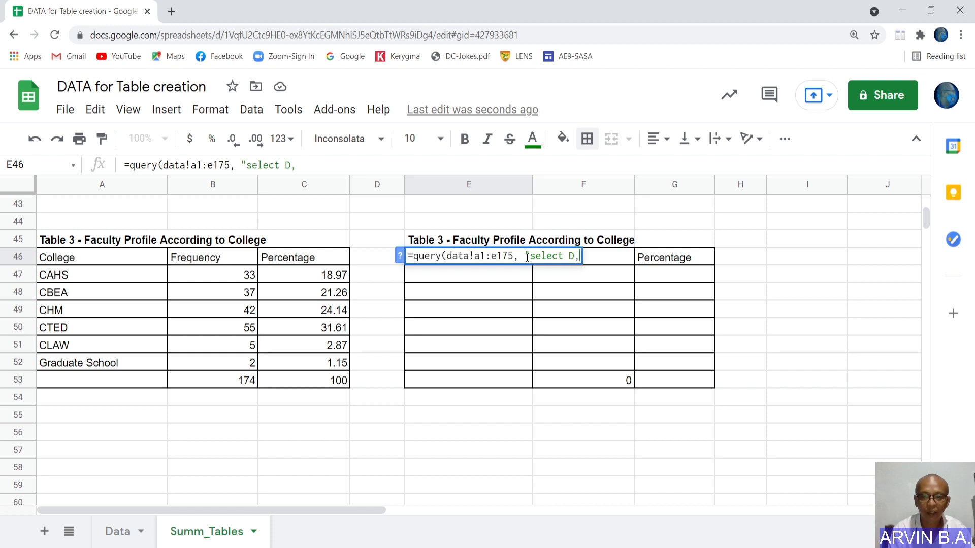
pyautogui.write('co')
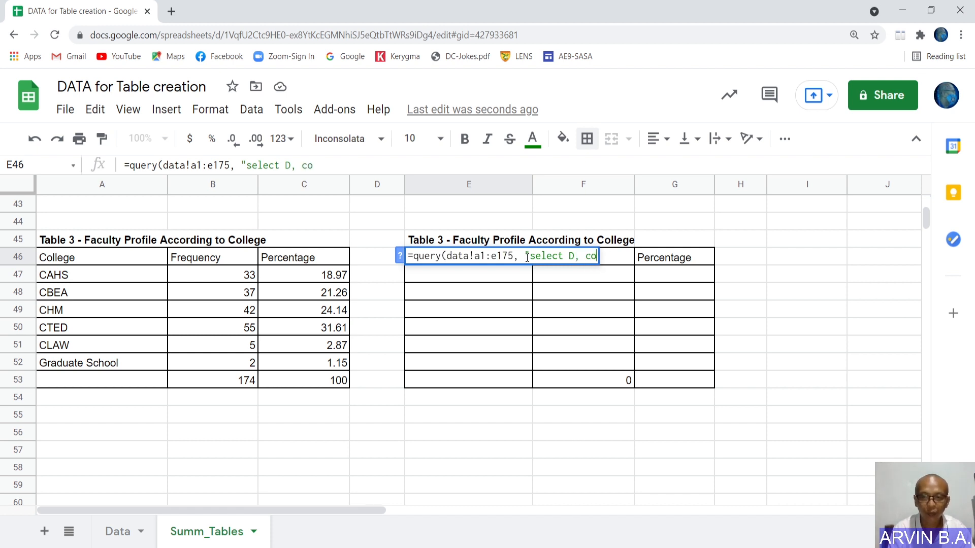
pyautogui.write('unr')
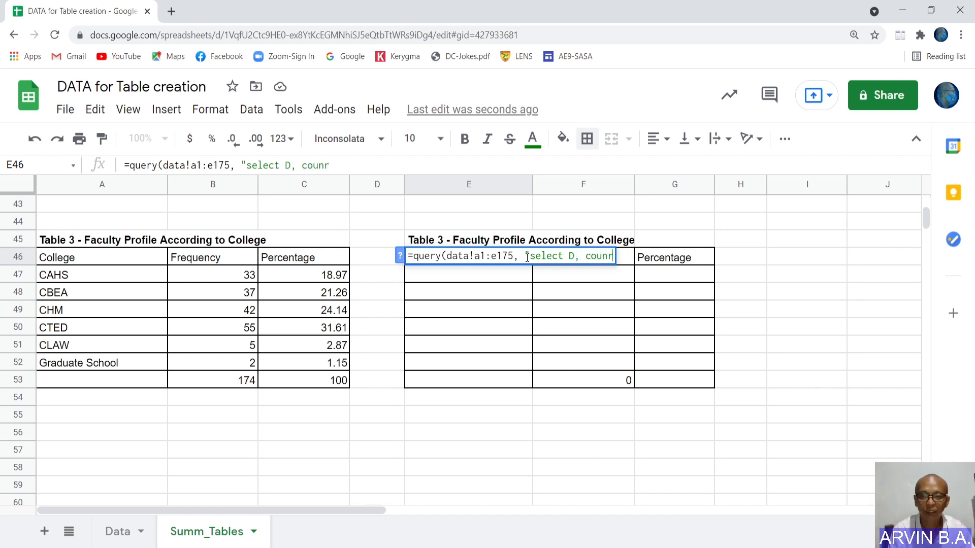
pyautogui.press('BackSpace')
pyautogui.write('t(D)')
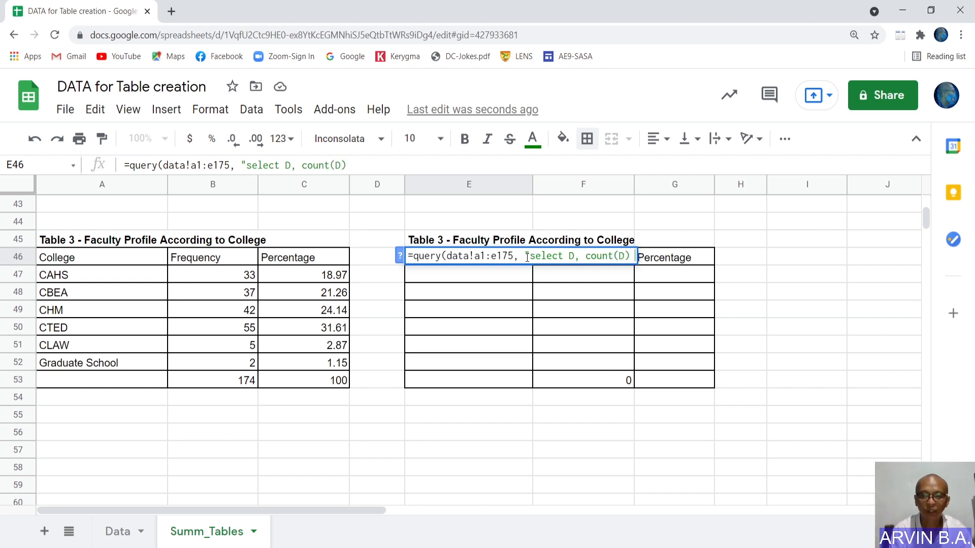
pyautogui.write(' gro')
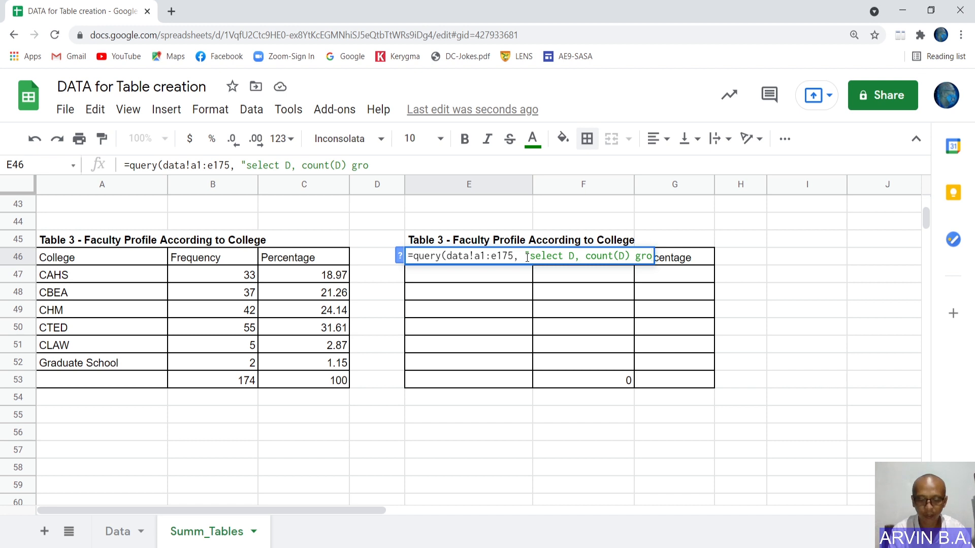
pyautogui.write('up')
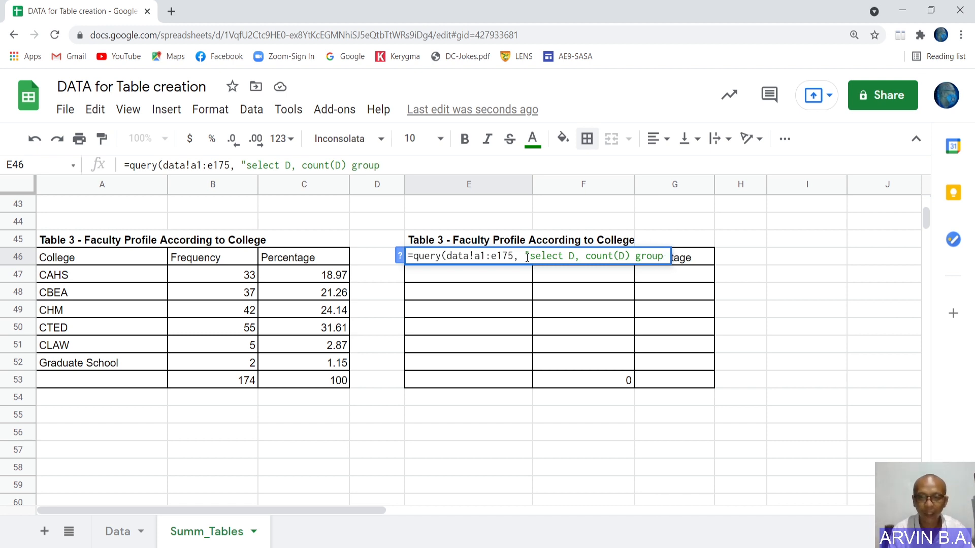
pyautogui.write(' by D')
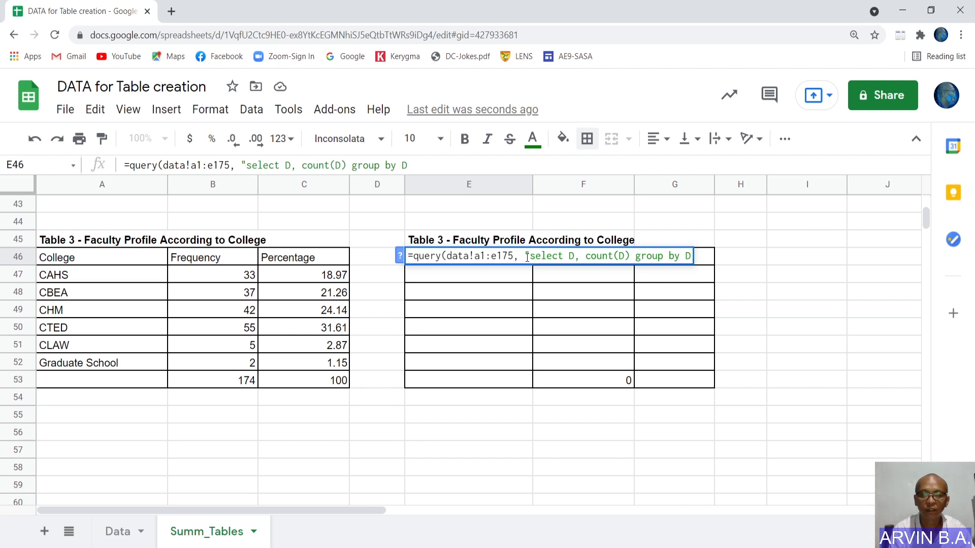
pyautogui.write(':')
pyautogui.press('BackSpace')
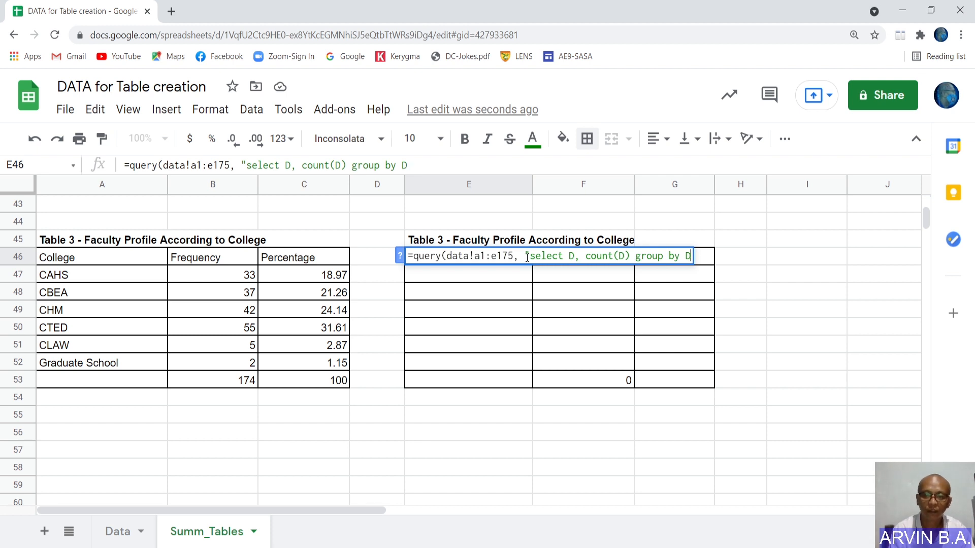
pyautogui.write('"')
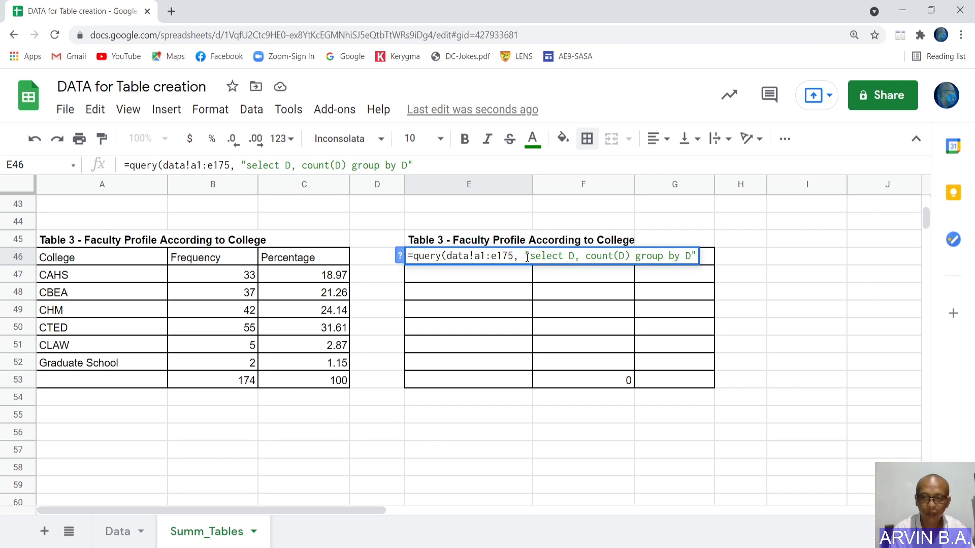
pyautogui.write(', 1')
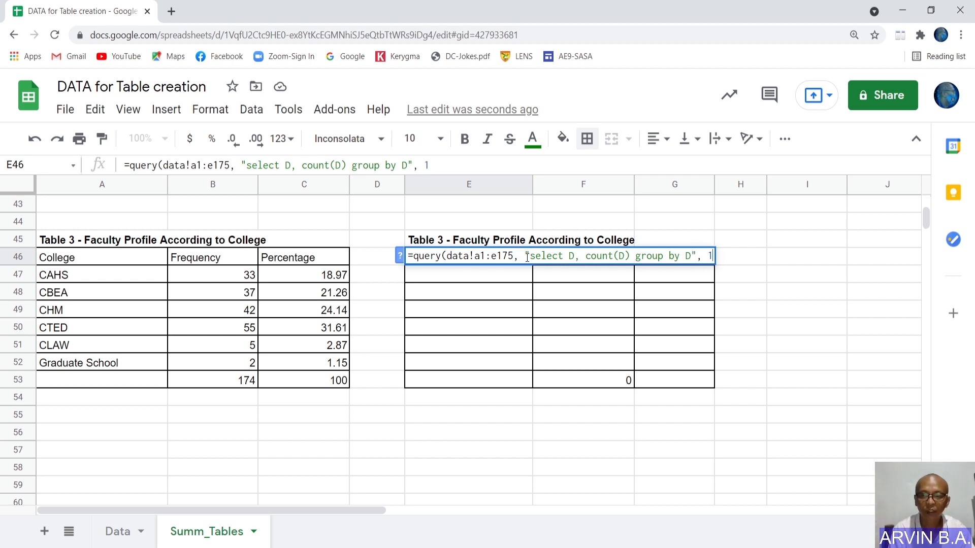
pyautogui.write(')')
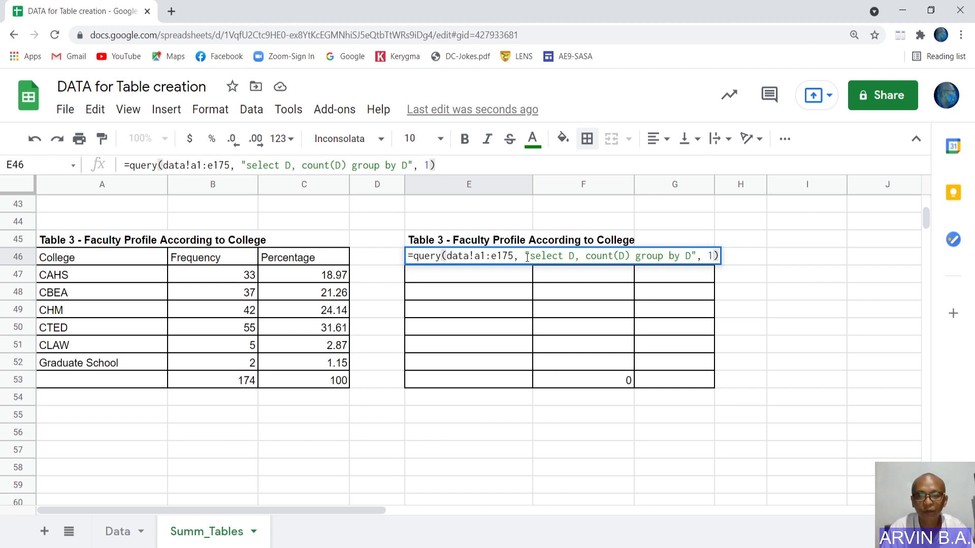
pyautogui.press('Return')
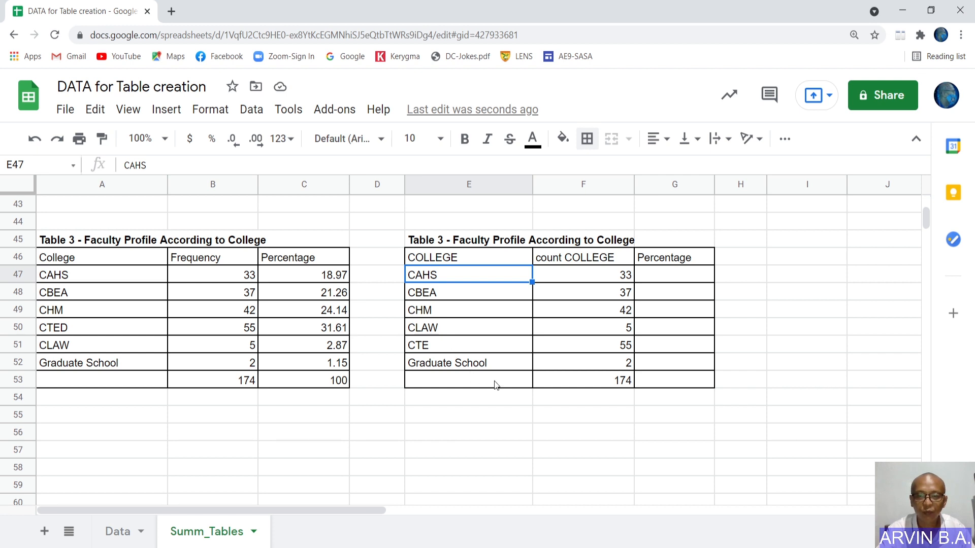
# Copy the percentage formula from C47 into G47:G53 of the QUERY version of Table 3.
pyautogui.click(333, 273)
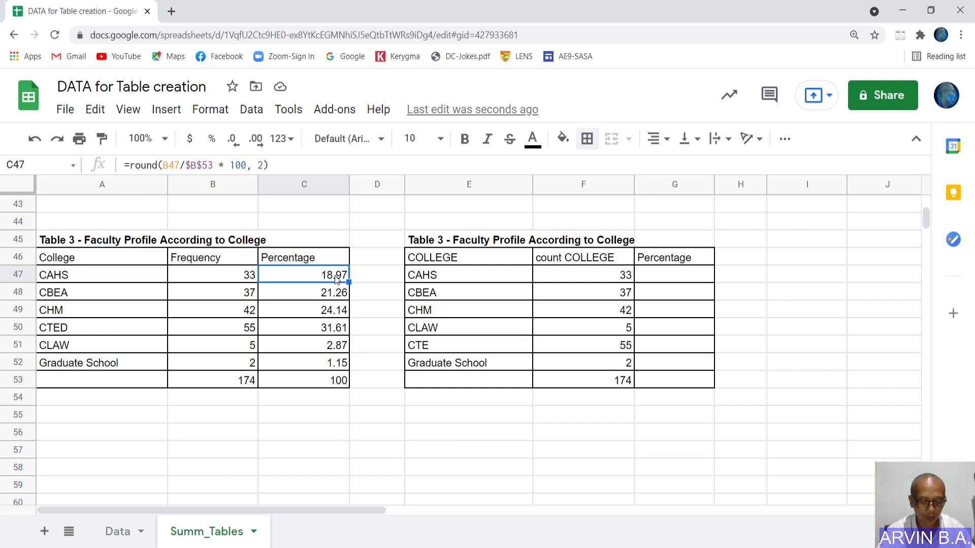
pyautogui.hotkey('ctrl', 'c')
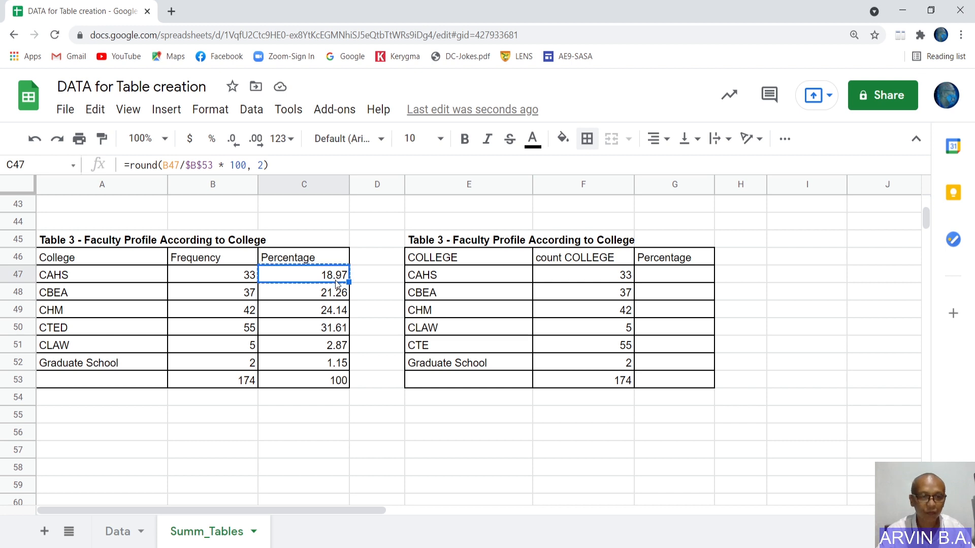
pyautogui.click(670, 279)
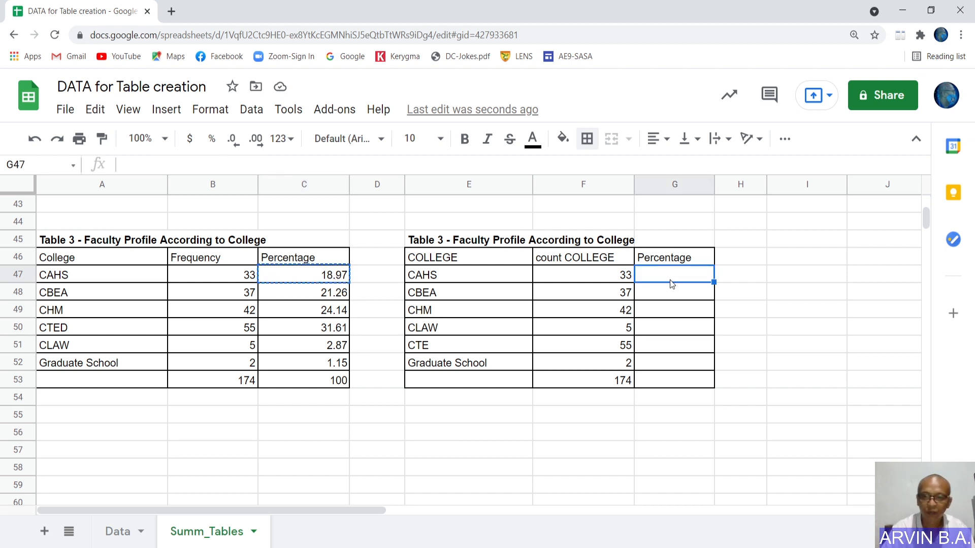
pyautogui.hotkey('shift', 'Down')
pyautogui.hotkey('shift', 'Down')
pyautogui.hotkey('shift', 'Down')
pyautogui.hotkey('shift', 'Down')
pyautogui.hotkey('shift', 'Down')
pyautogui.hotkey('shift', 'Down')
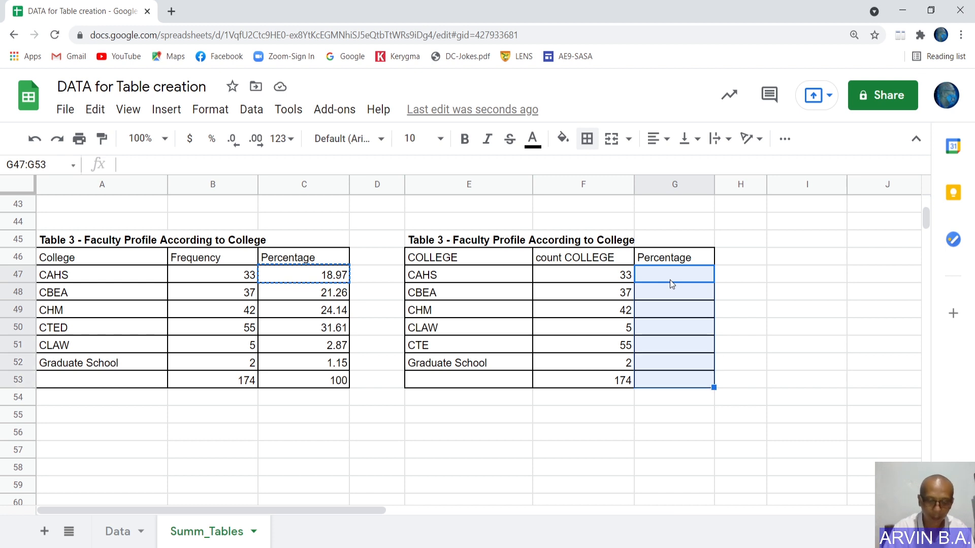
pyautogui.hotkey('ctrl', 'v')
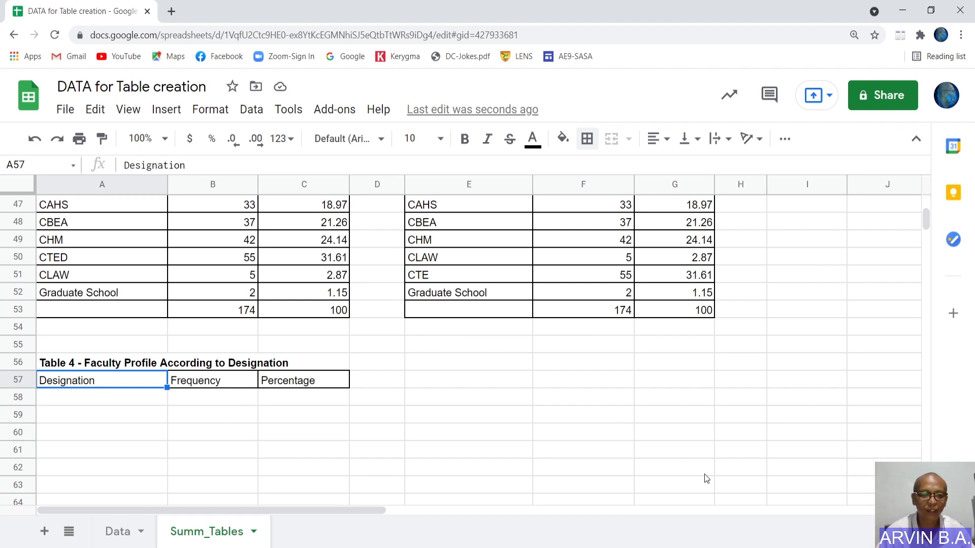
# Enter the designation labels University Level, Campus Level, College Level and None in A58:A61 of Table 4.
pyautogui.press('Down')
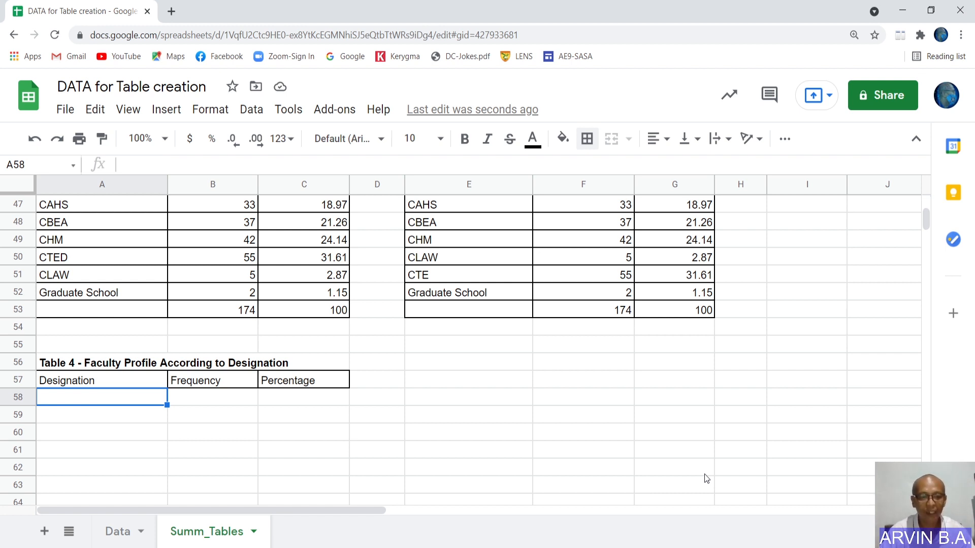
pyautogui.write('Unive')
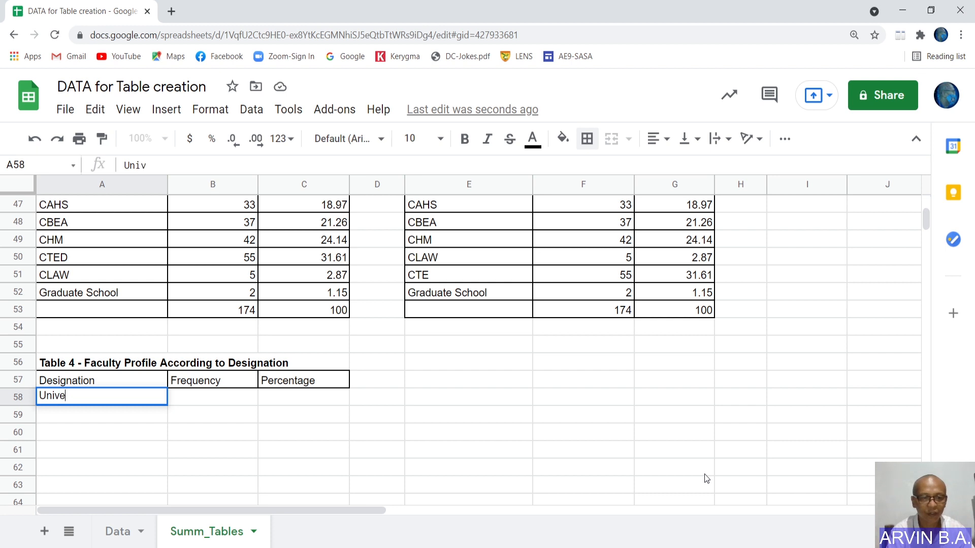
pyautogui.write('rsity ')
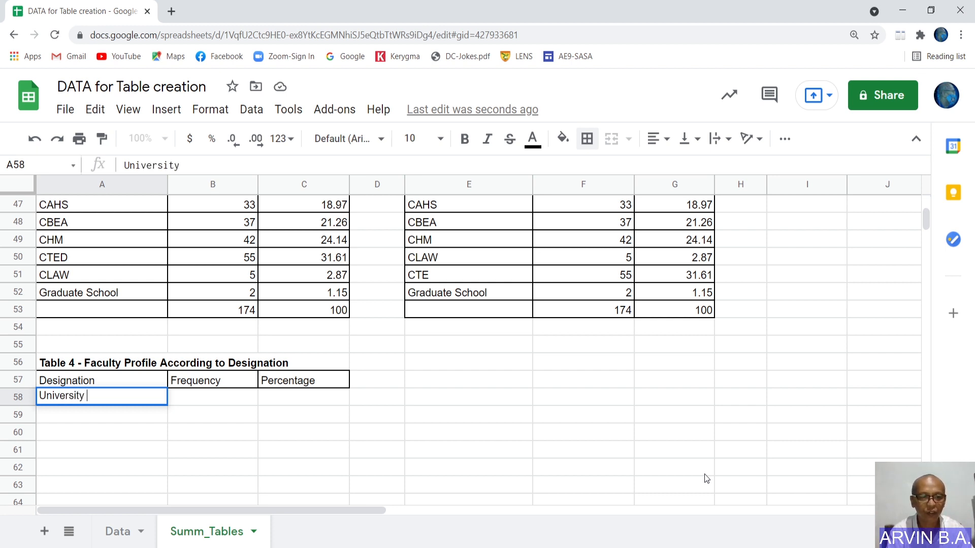
pyautogui.write('Level')
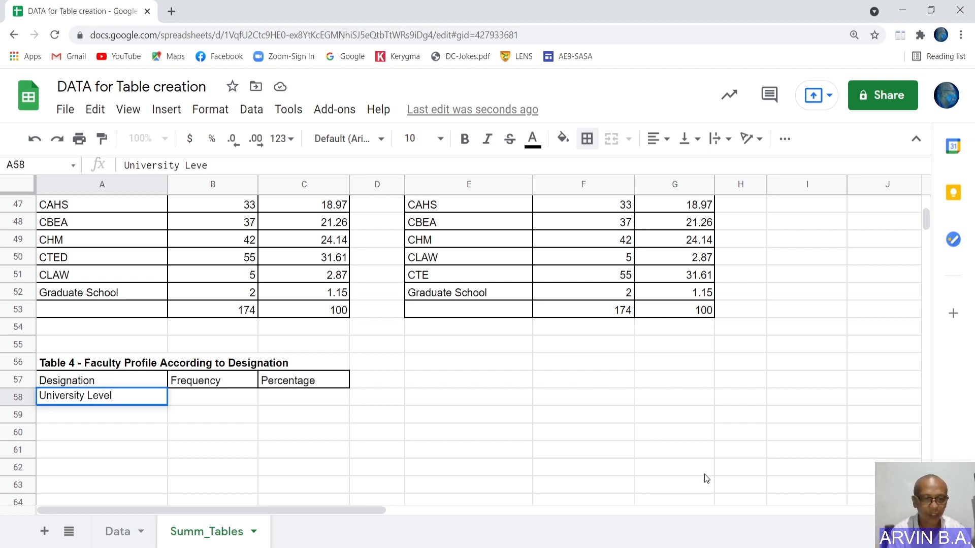
pyautogui.press('Return')
pyautogui.write('Campu')
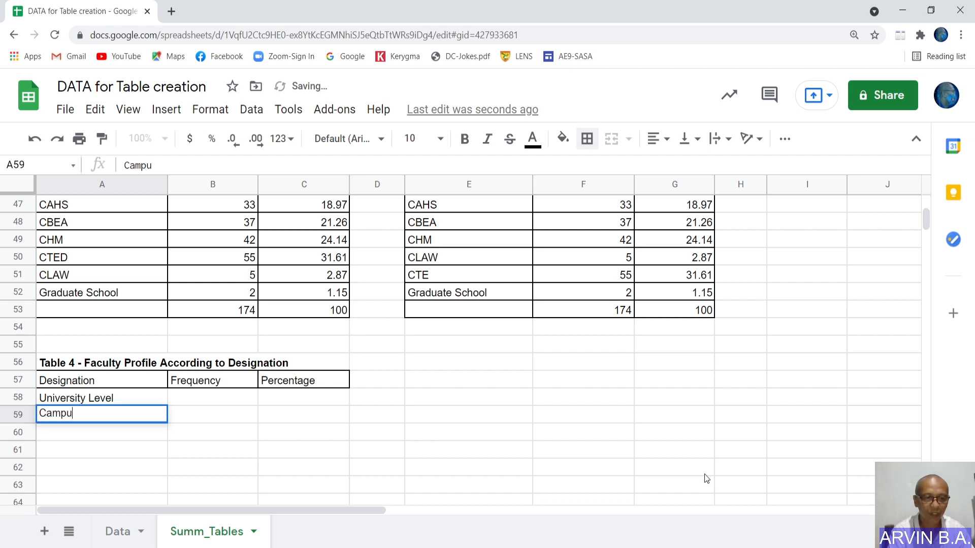
pyautogui.write('s Level')
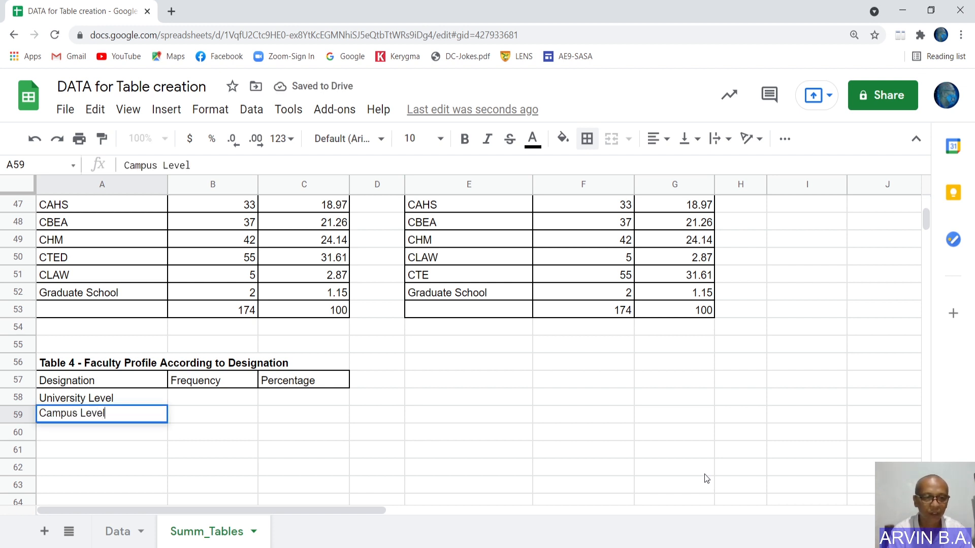
pyautogui.press('Return')
pyautogui.write('College ')
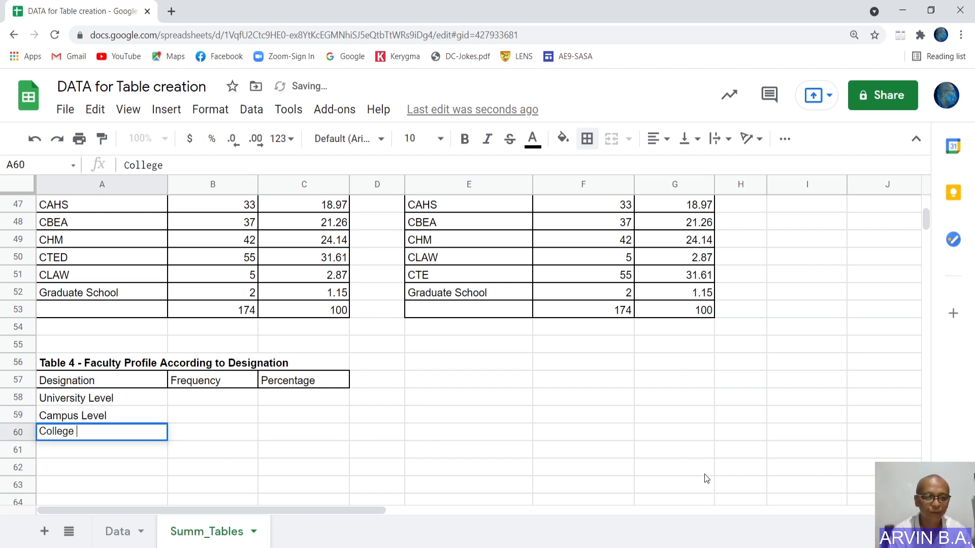
pyautogui.write('Level')
pyautogui.press('Return')
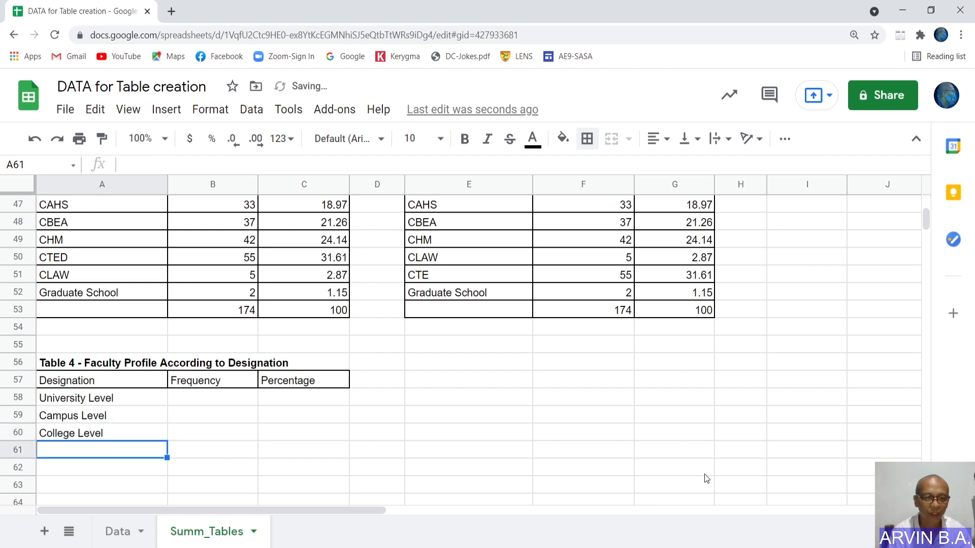
pyautogui.write('None')
pyautogui.press('Return')
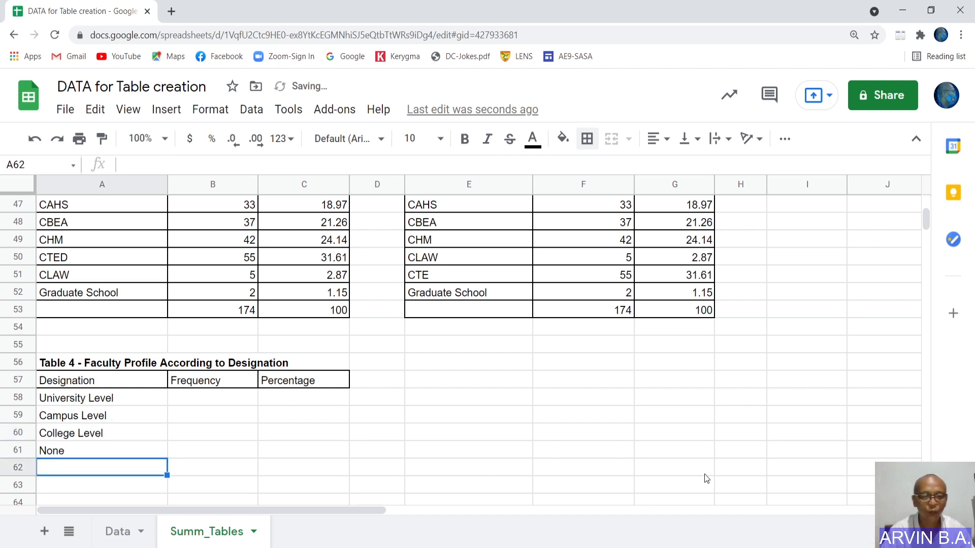
# Start a COUNTIF formula in B58 over the range data!e2:e175, checking the designation column on the Data sheet.
pyautogui.press('Up')
pyautogui.press('Up')
pyautogui.press('Up')
pyautogui.press('Up')
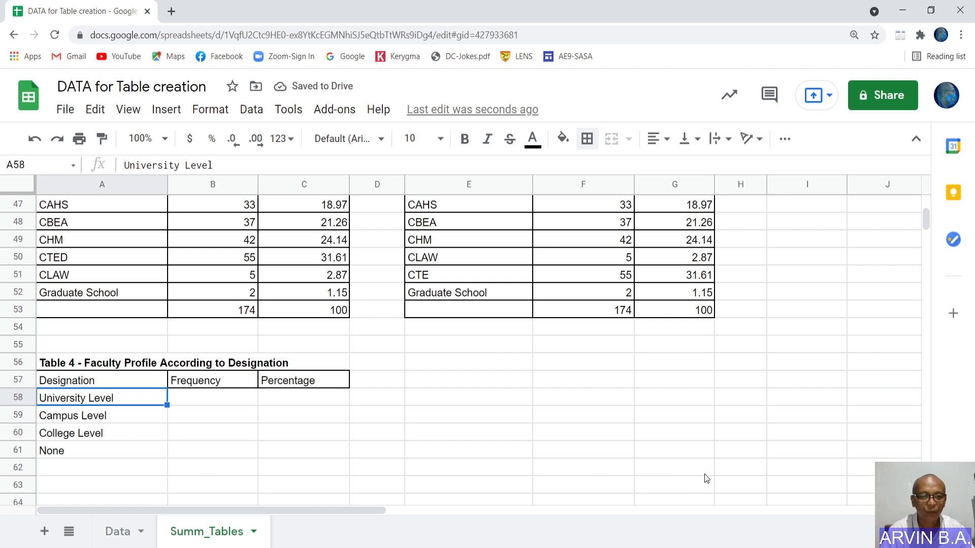
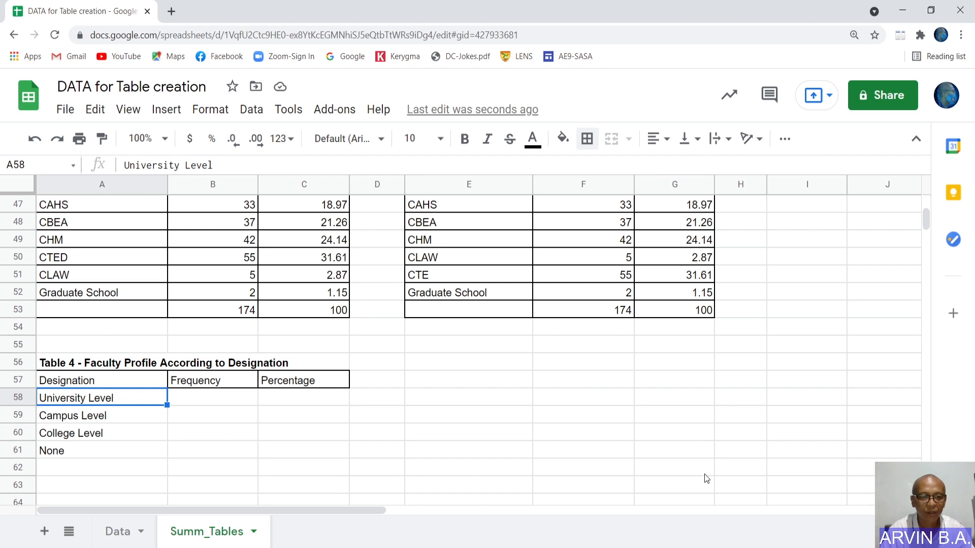
pyautogui.press('Right')
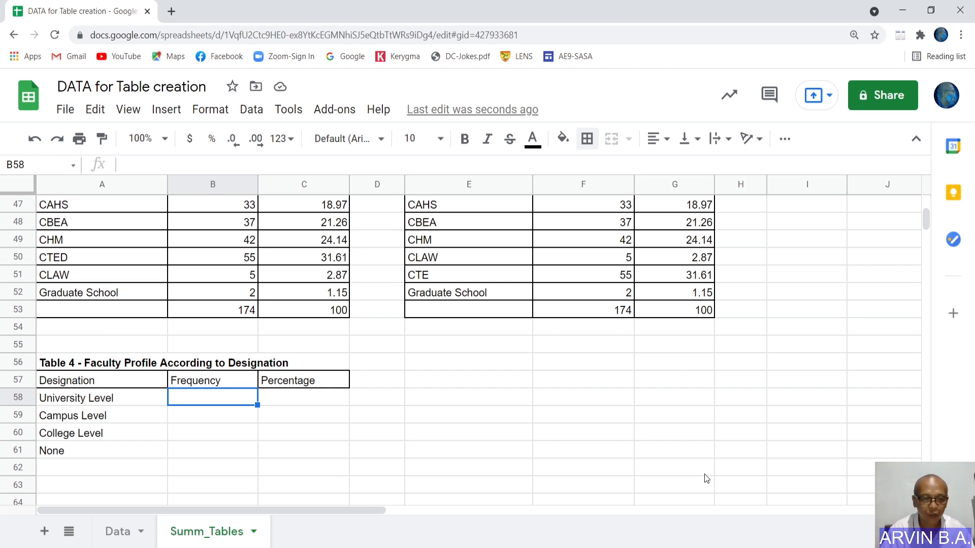
pyautogui.press('Up')
pyautogui.press('Down')
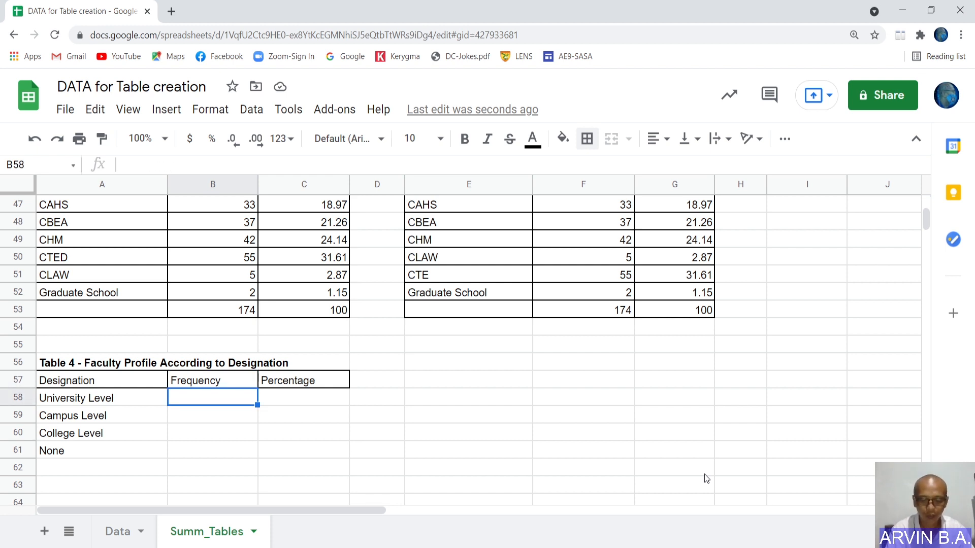
pyautogui.write('=counti')
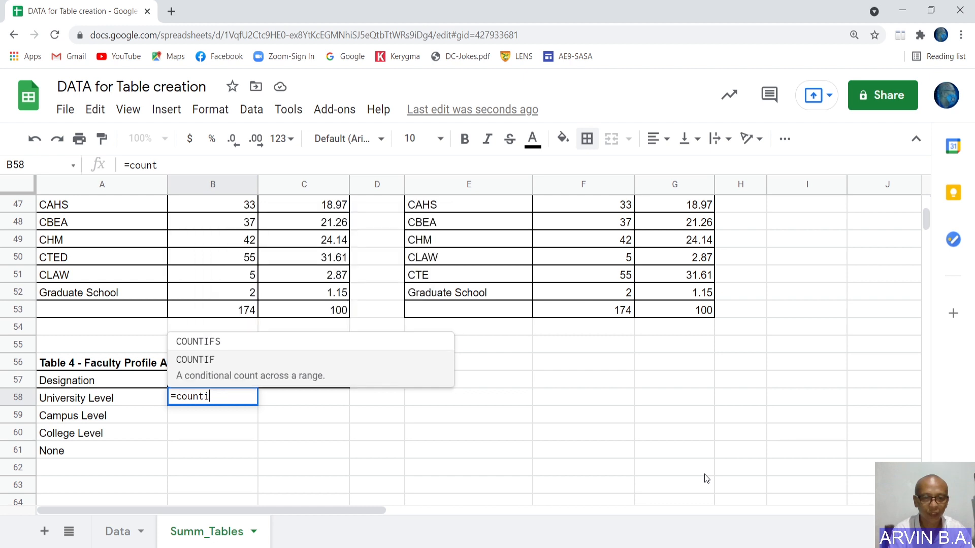
pyautogui.write('f(')
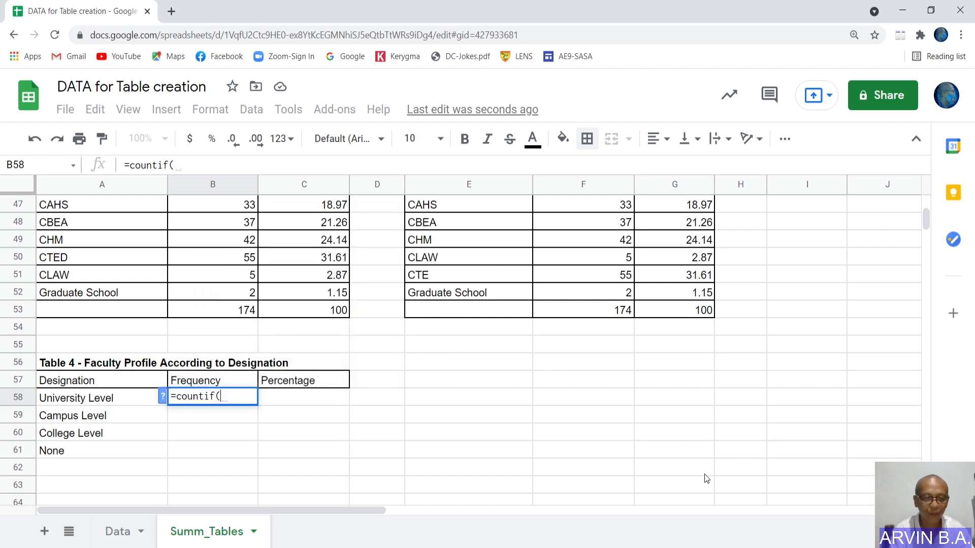
pyautogui.write('e')
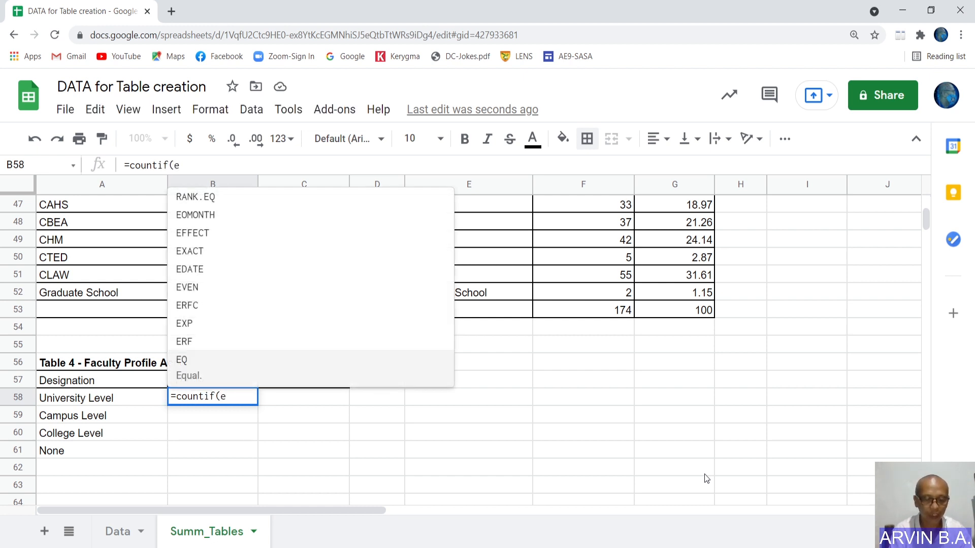
pyautogui.press('BackSpace')
pyautogui.write('data!@')
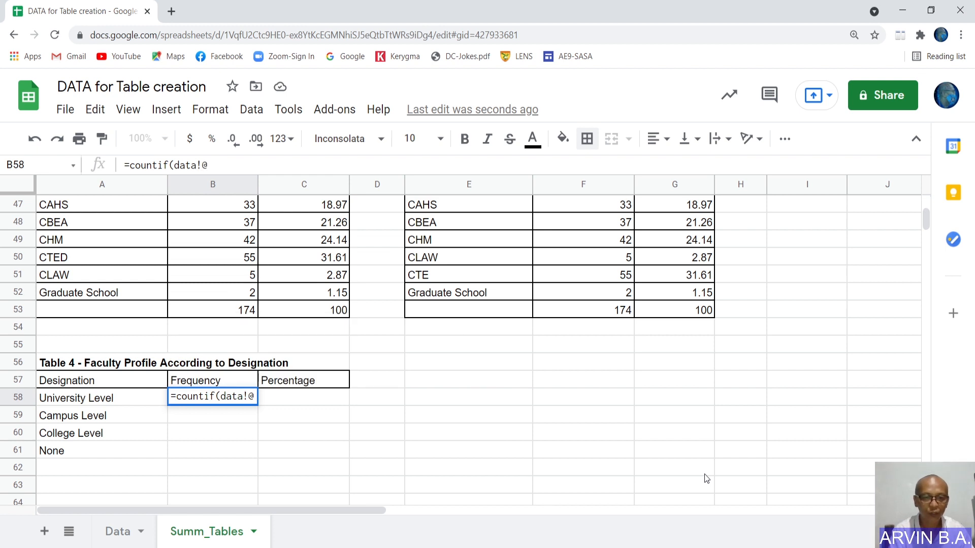
pyautogui.press('BackSpace')
pyautogui.write('e2:e')
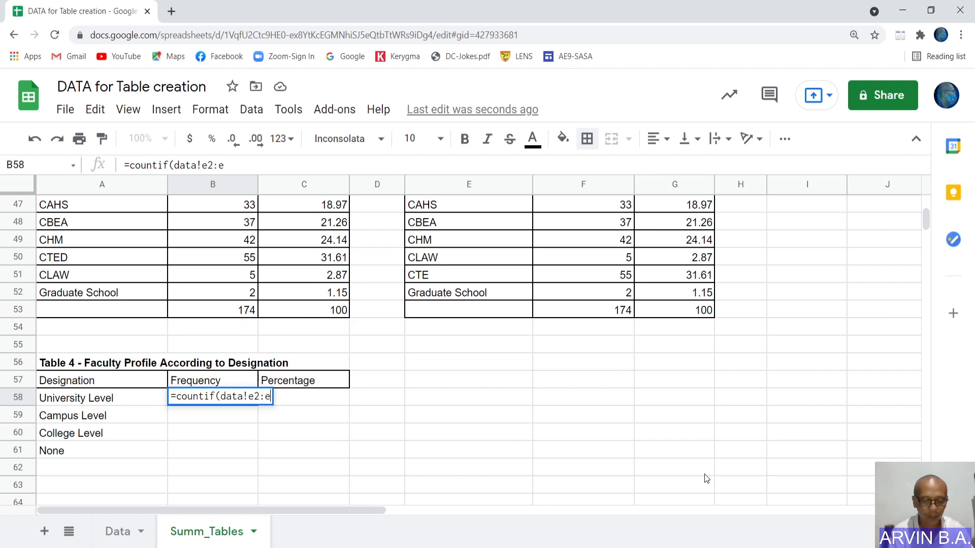
pyautogui.write('175')
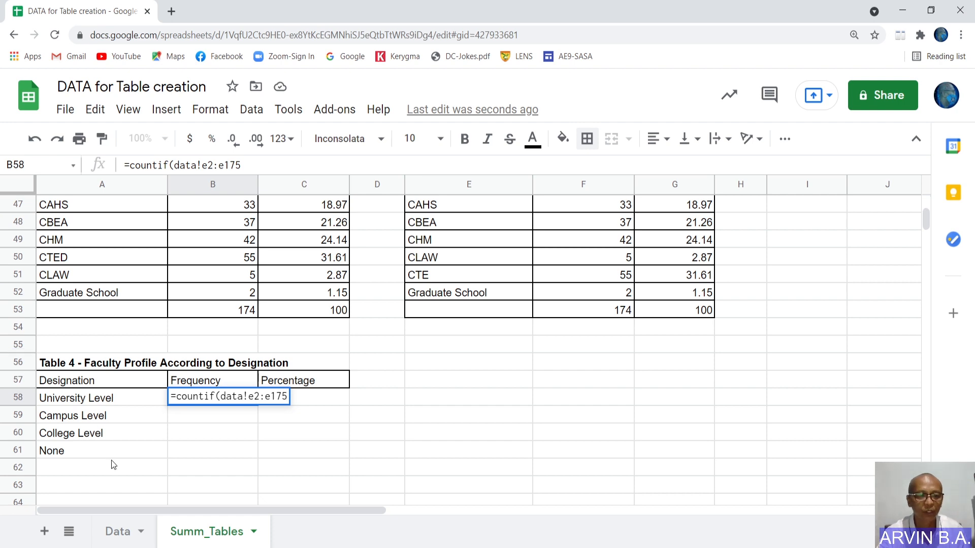
pyautogui.click(125, 528)
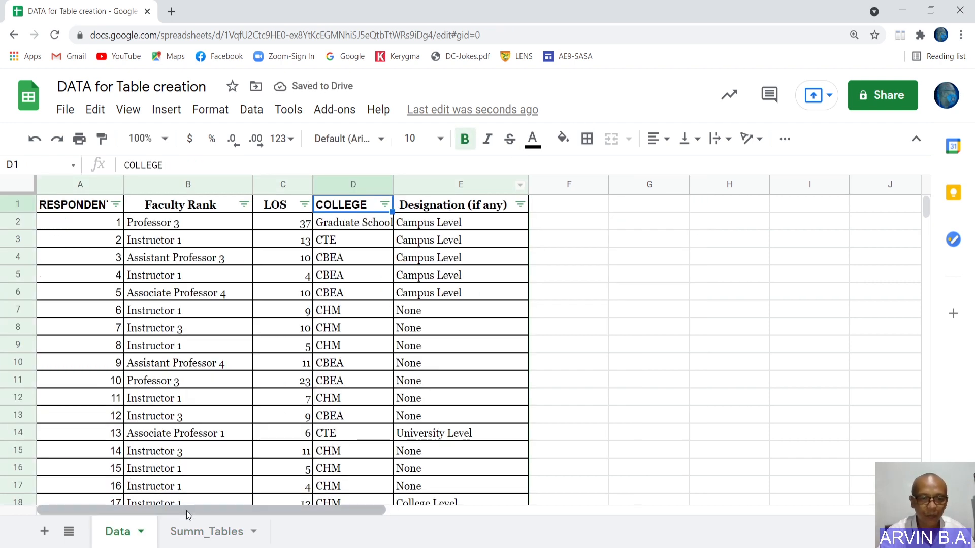
pyautogui.click(192, 535)
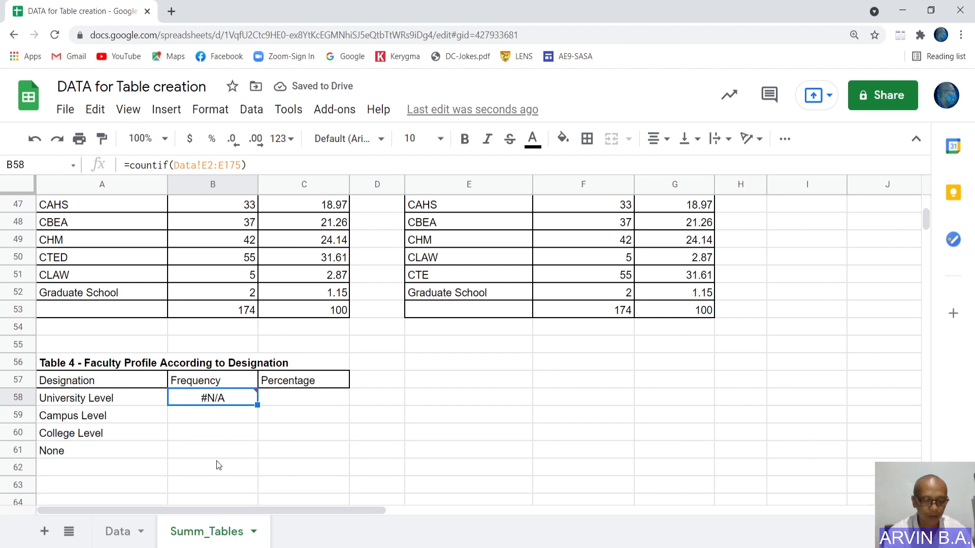
# Complete the COUNTIF formula in B58 with the criterion "University Level".
pyautogui.press('F2')
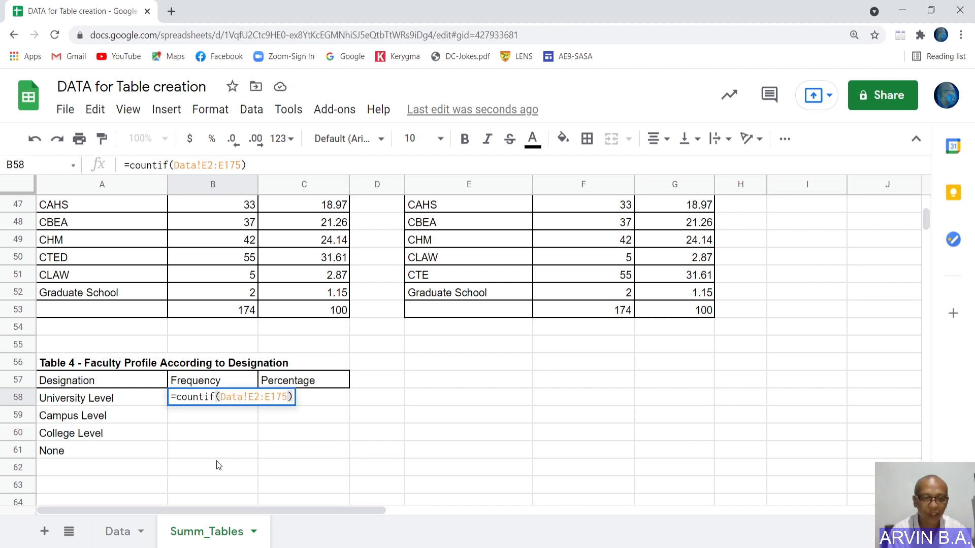
pyautogui.press('BackSpace')
pyautogui.write(', ')
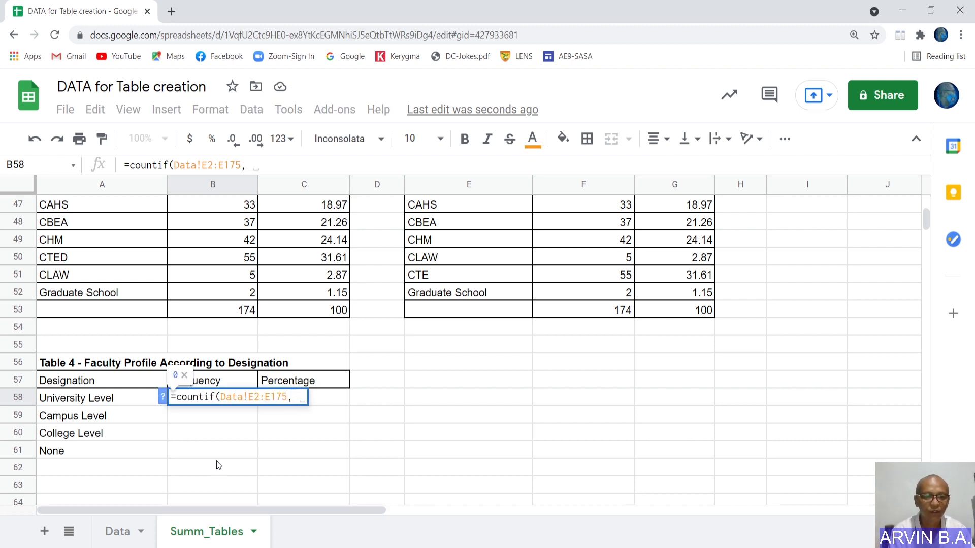
pyautogui.write('"')
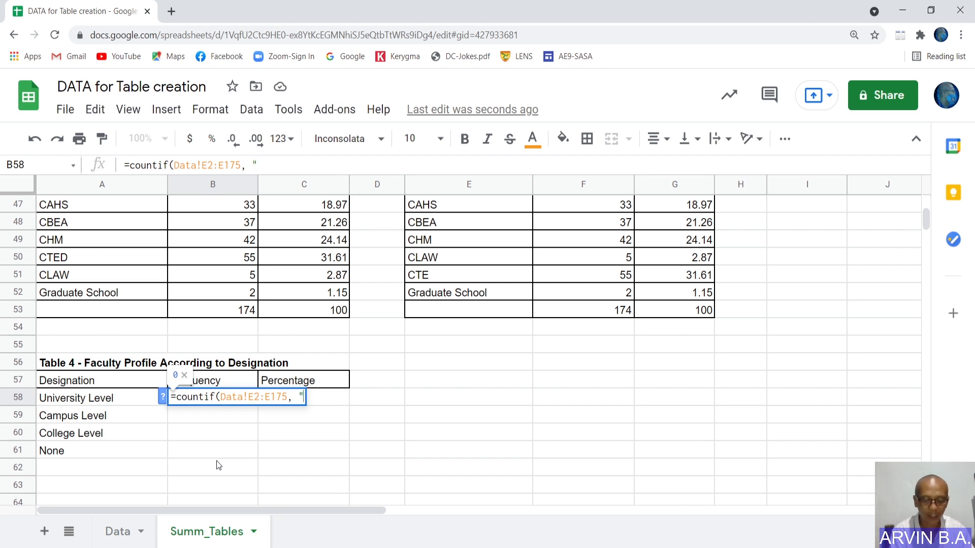
pyautogui.write('Unis')
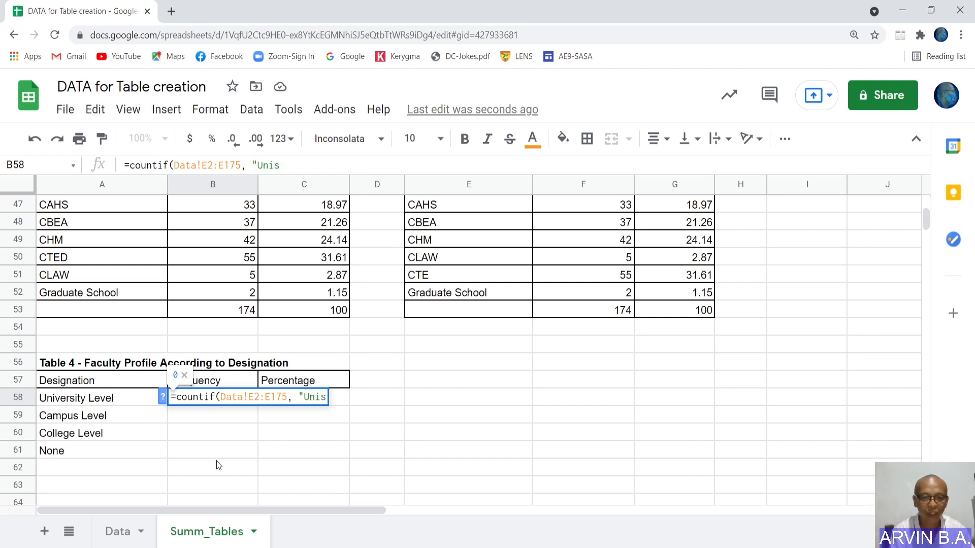
pyautogui.press('BackSpace')
pyautogui.write('versi')
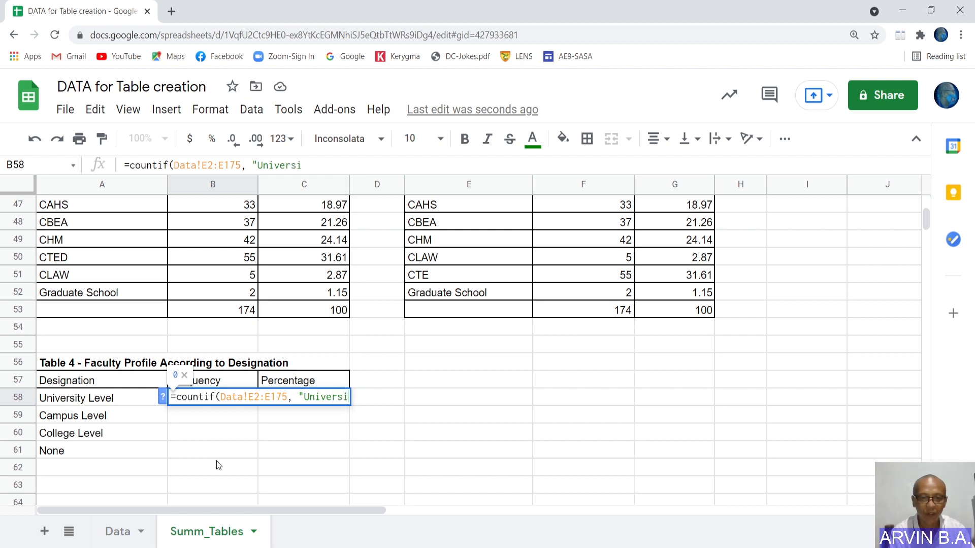
pyautogui.write('ty Level')
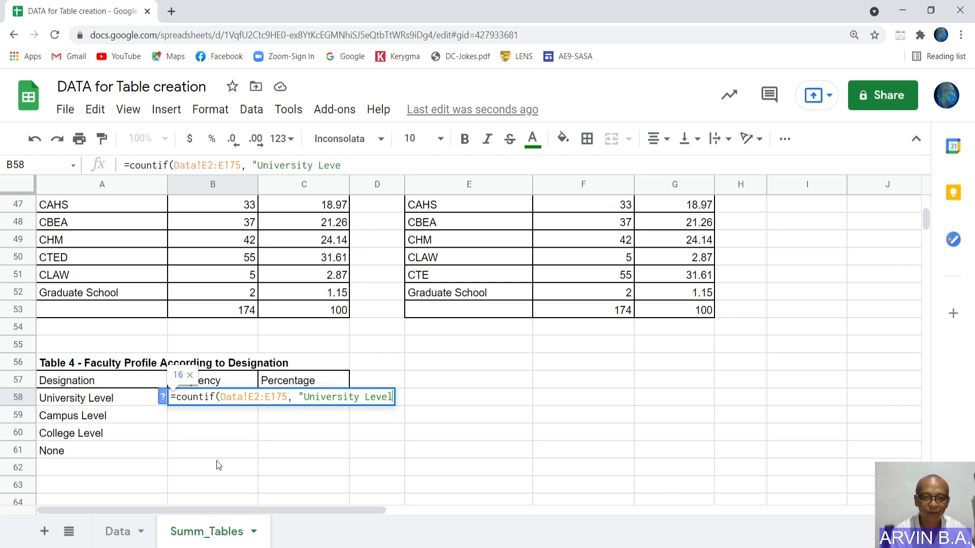
pyautogui.write('")')
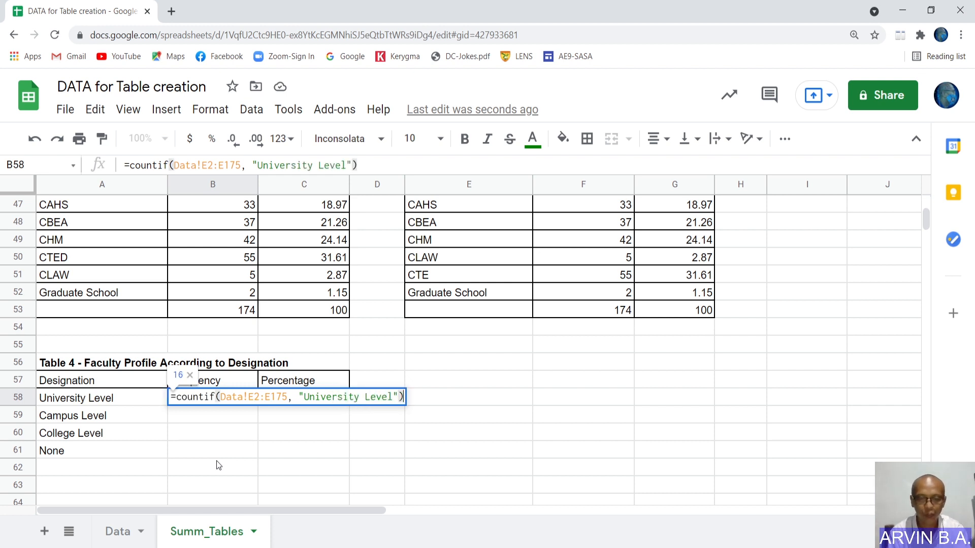
pyautogui.press('Return')
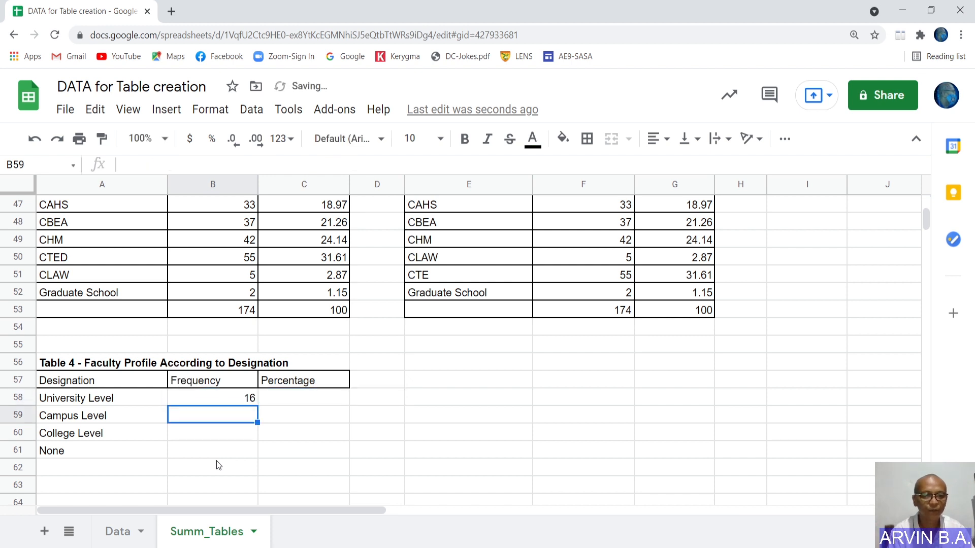
# Make the range in the B58 formula absolute as Data!$E$2:$E$175.
pyautogui.press('Up')
pyautogui.press('F2')
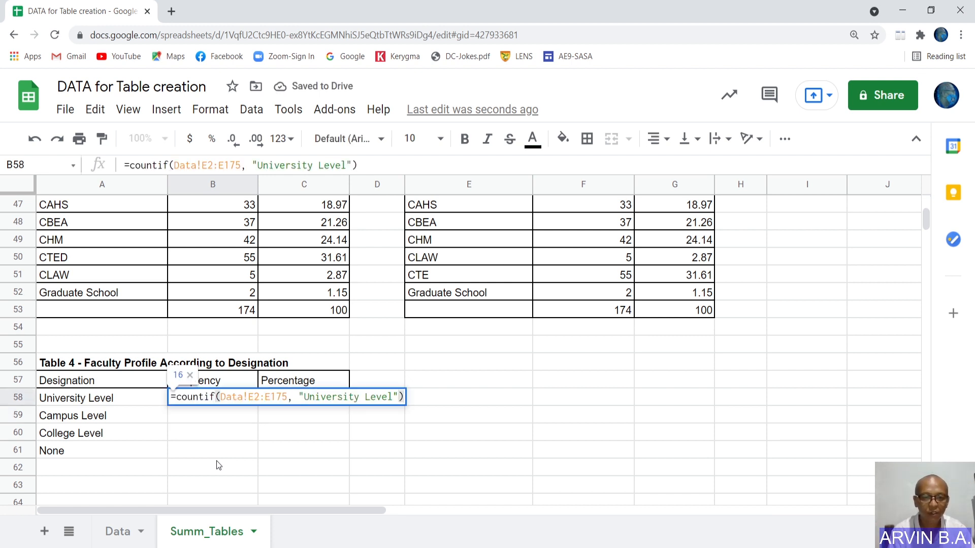
pyautogui.click(255, 397)
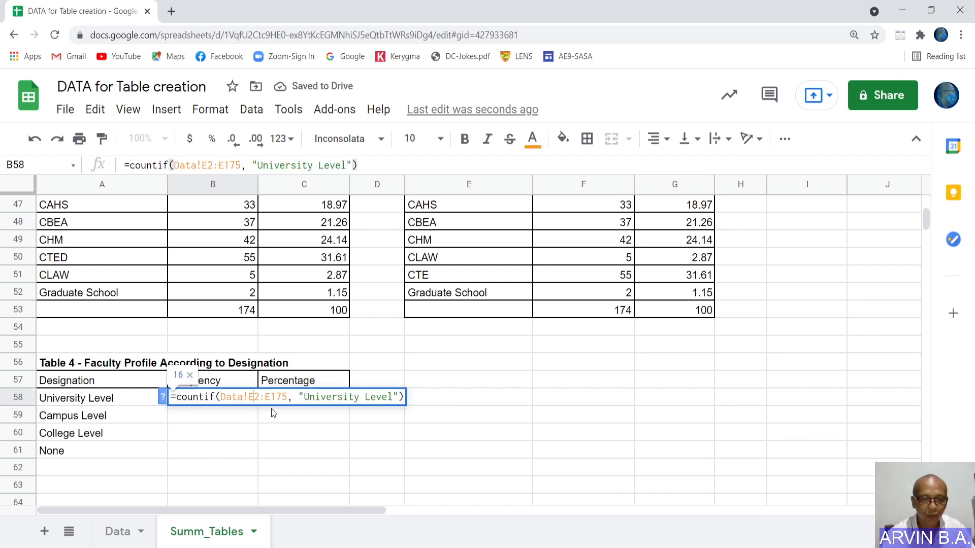
pyautogui.press('F4')
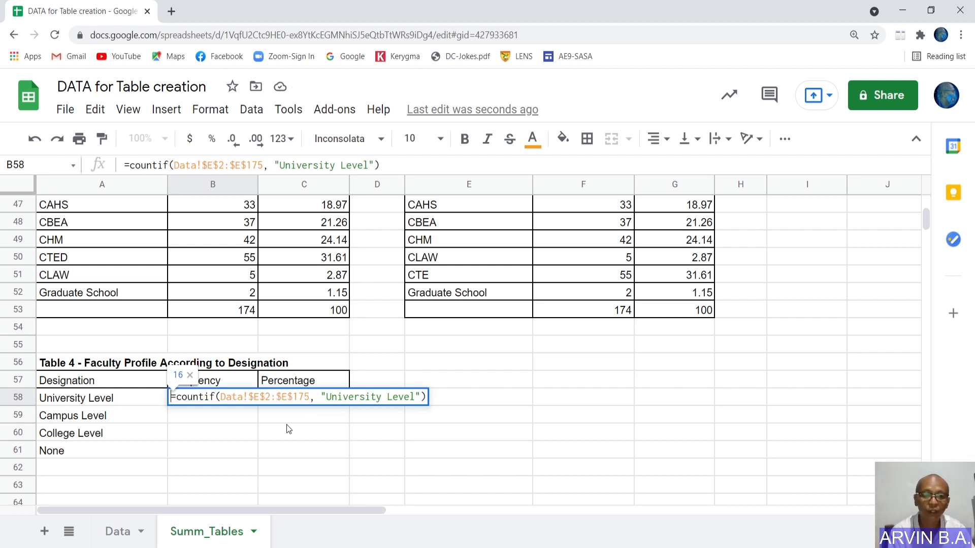
# Copy the B58 COUNTIF formula text into B59 and change its criterion to "Campus Level".
pyautogui.hotkey('ctrl', 'a')
pyautogui.hotkey('ctrl', 'c')
pyautogui.press('Return')
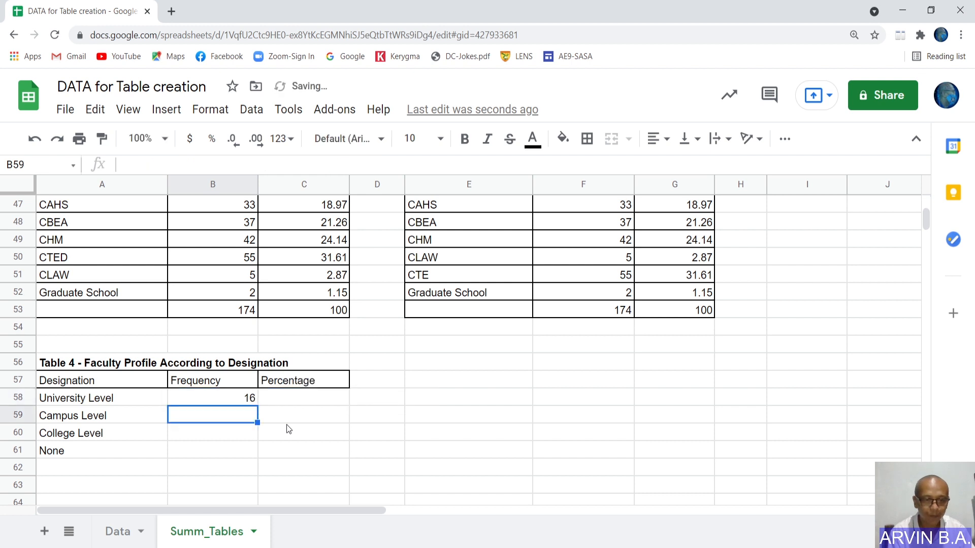
pyautogui.press('F2')
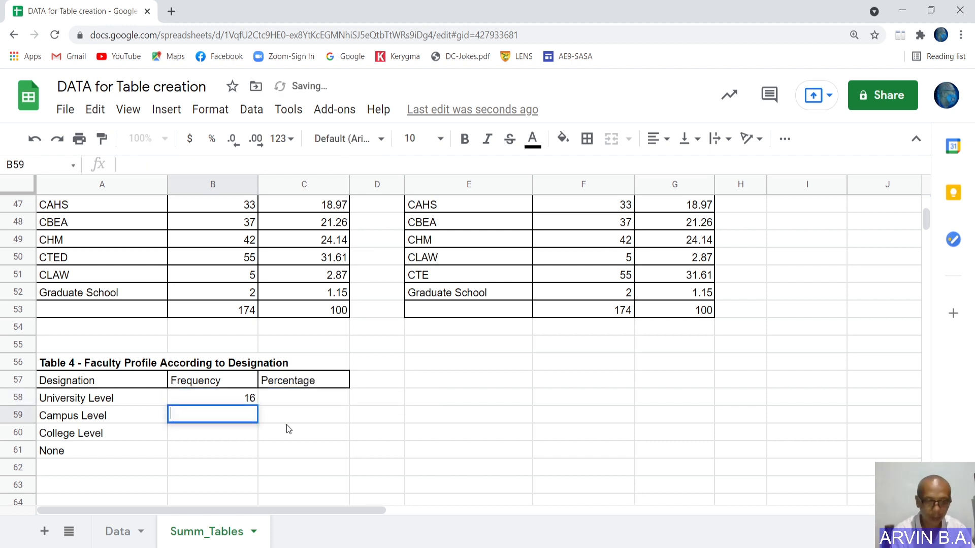
pyautogui.hotkey('ctrl', 'v')
pyautogui.press('Left')
pyautogui.press('Left')
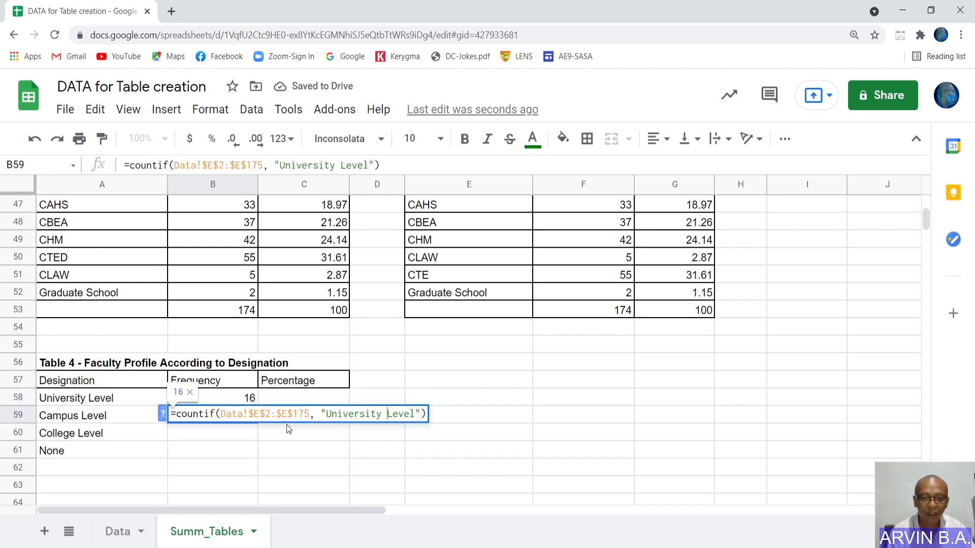
pyautogui.hotkey('ctrl', 'shift', 'Left')
pyautogui.write('Cam')
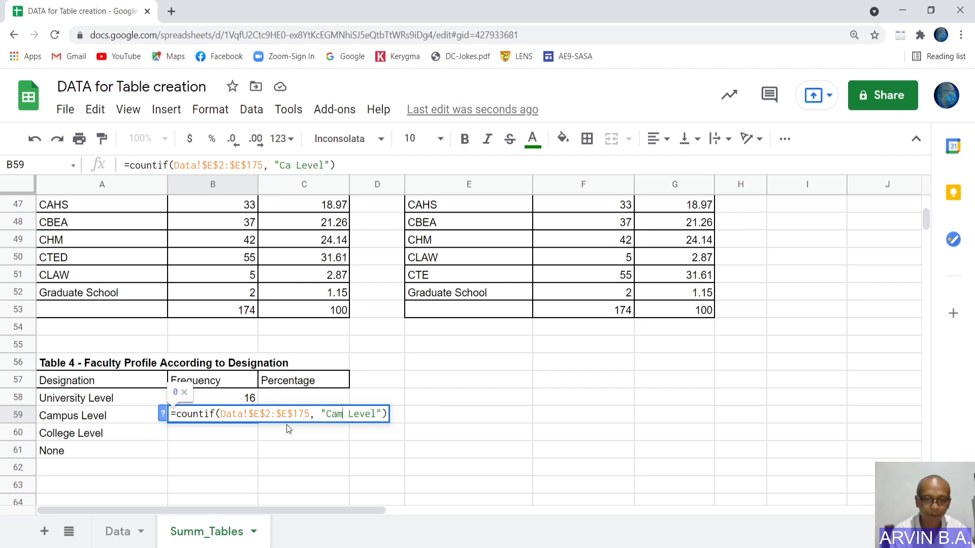
pyautogui.write('pus')
pyautogui.press('Return')
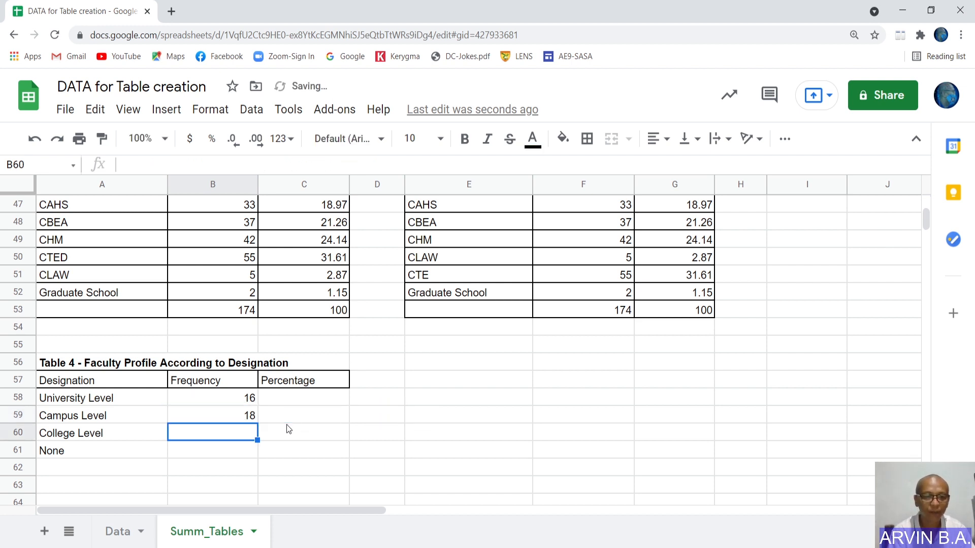
# Put the copied COUNTIF formula in B60 with the criterion changed to "College Level".
pyautogui.press('F2')
pyautogui.hotkey('ctrl', 'v')
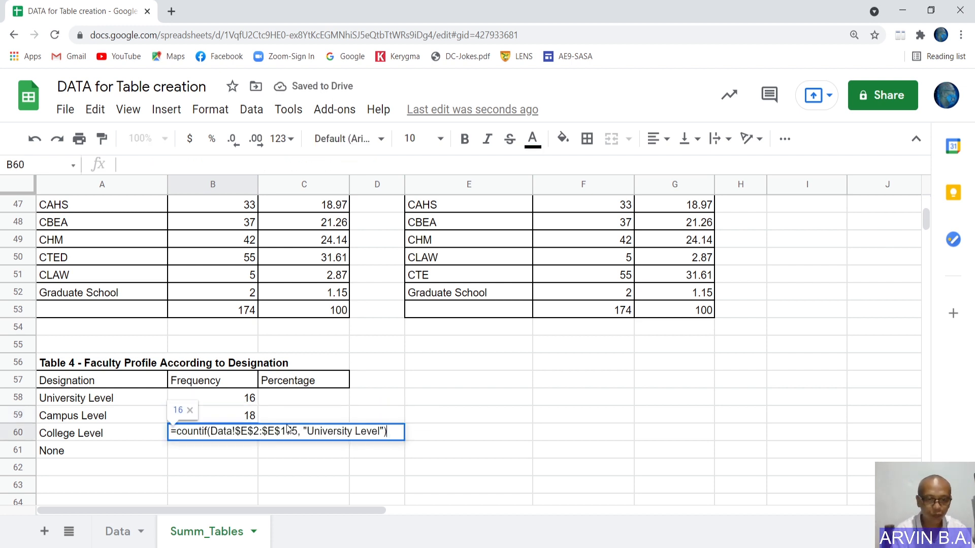
pyautogui.hotkey('ctrl', 'Left')
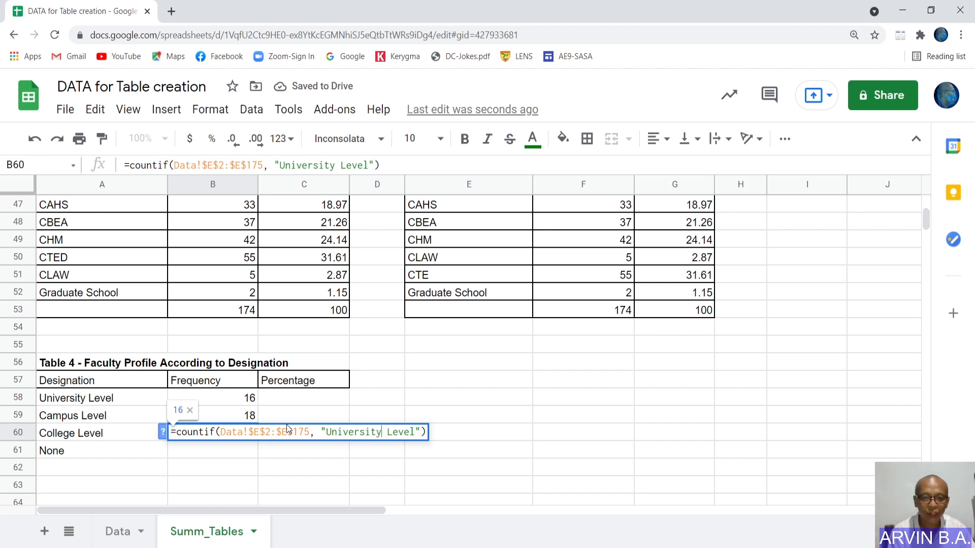
pyautogui.hotkey('ctrl', 'shift', 'Left')
pyautogui.write('Coll')
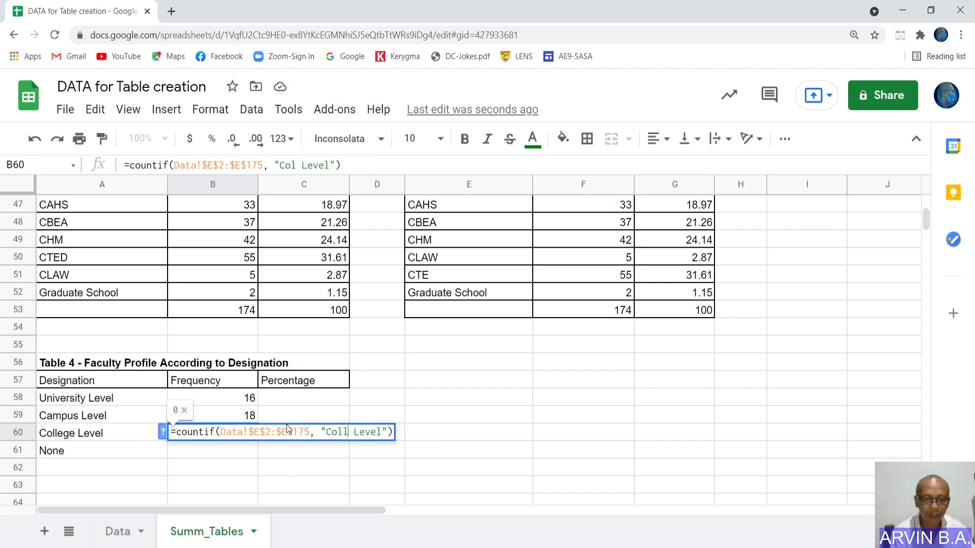
pyautogui.write('ege')
pyautogui.press('Return')
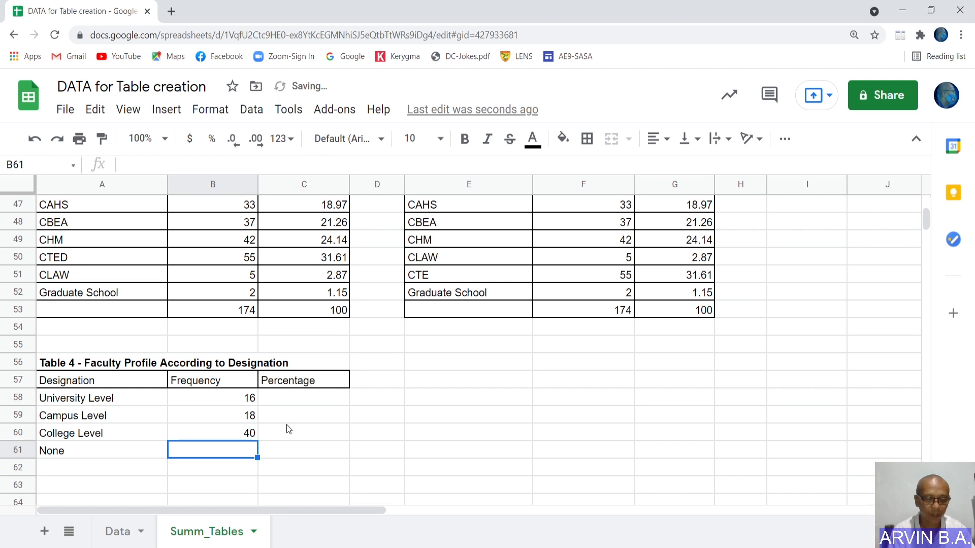
# Put the copied COUNTIF formula in B61 with the criterion changed to "None".
pyautogui.press('Return')
pyautogui.hotkey('ctrl', 'v')
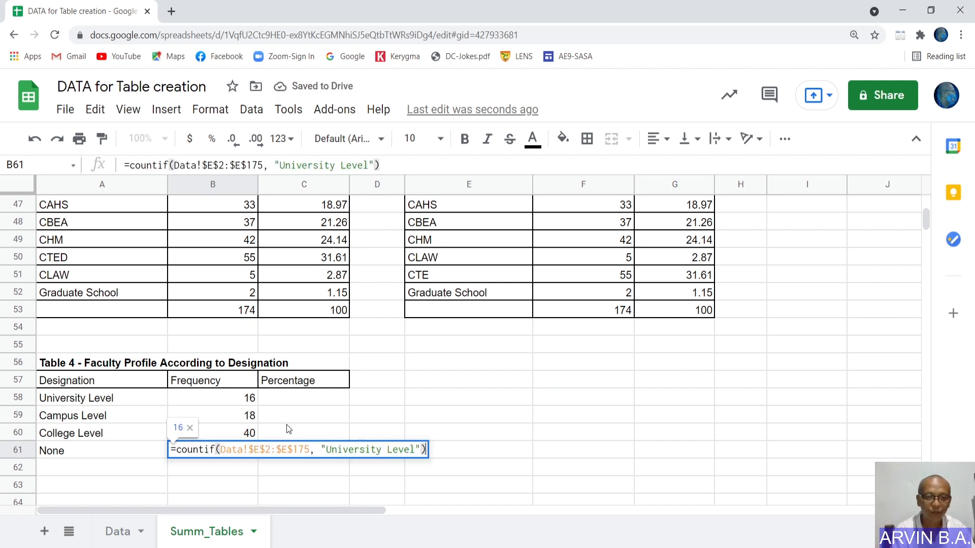
pyautogui.hotkey('ctrl', 'shift', 'Left')
pyautogui.hotkey('ctrl', 'shift', 'Left')
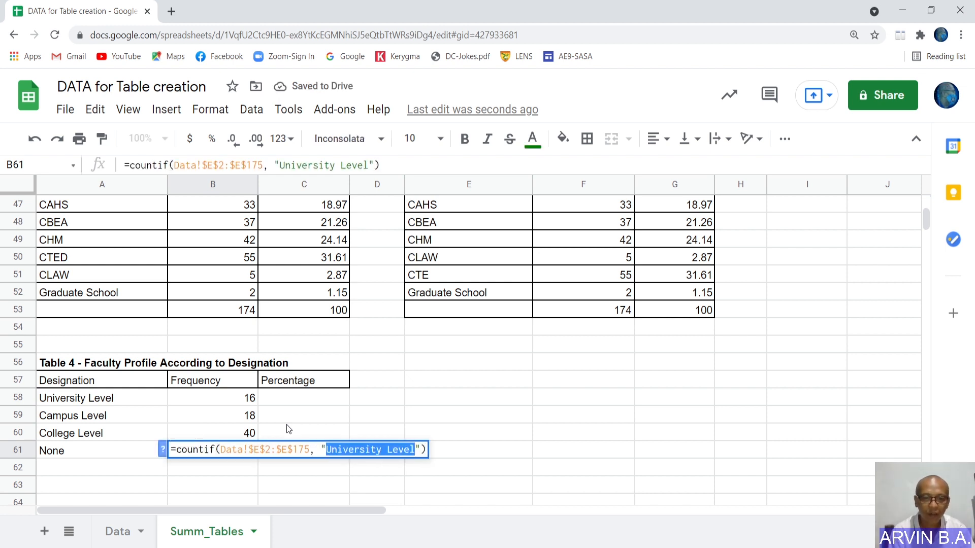
pyautogui.write('None')
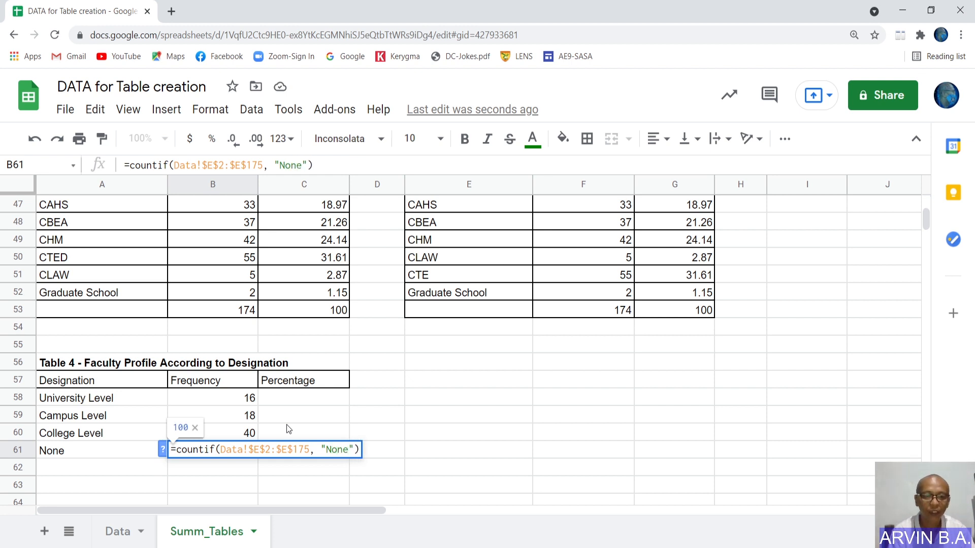
pyautogui.press('Return')
# Total the Table 4 frequencies in B62 with the formula =sum(b58:b61).
pyautogui.write('=sum*')
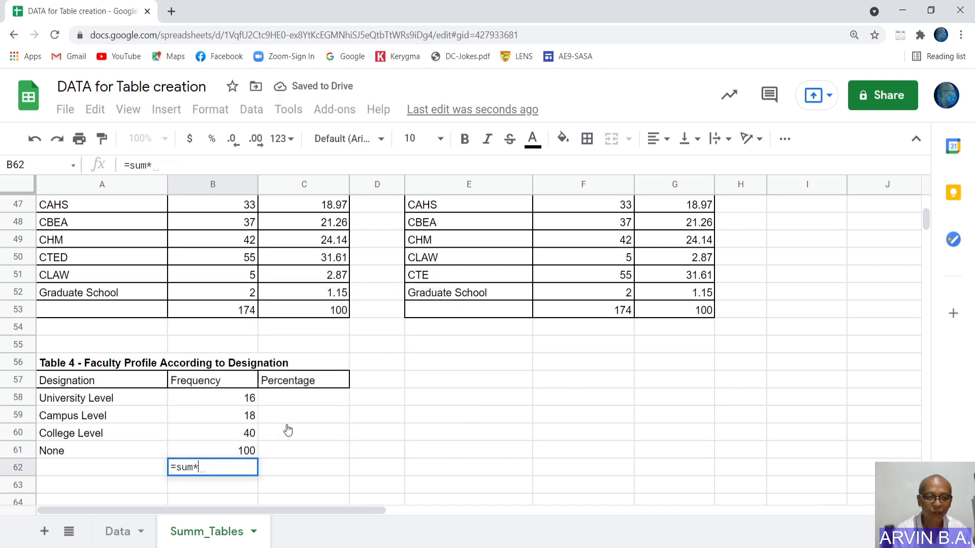
pyautogui.press('BackSpace')
pyautogui.write('(')
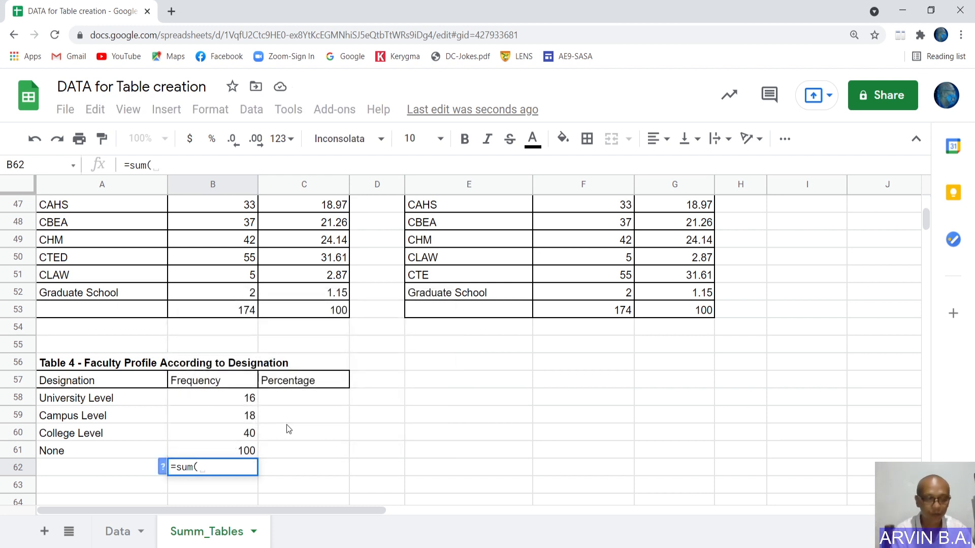
pyautogui.write('b38:')
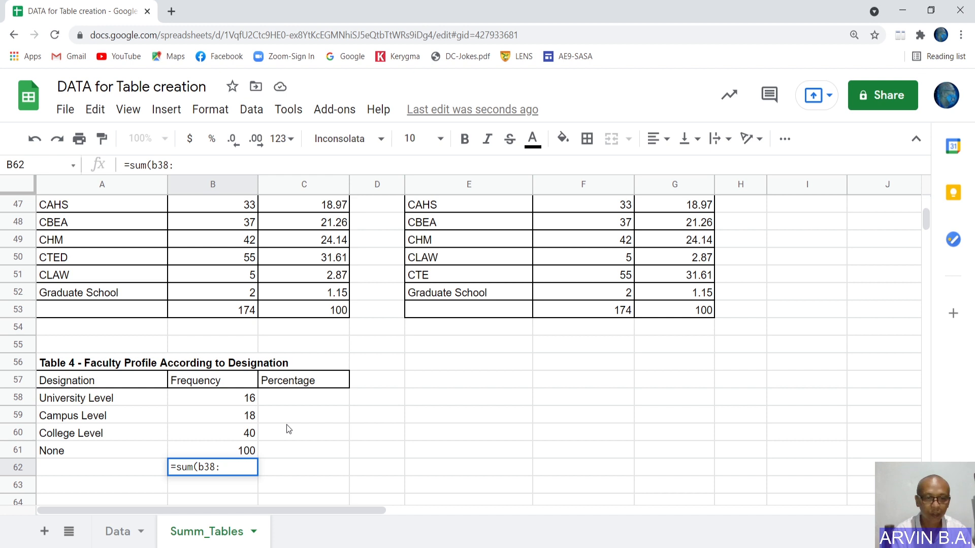
pyautogui.press('BackSpace')
pyautogui.press('BackSpace')
pyautogui.press('BackSpace')
pyautogui.write('5')
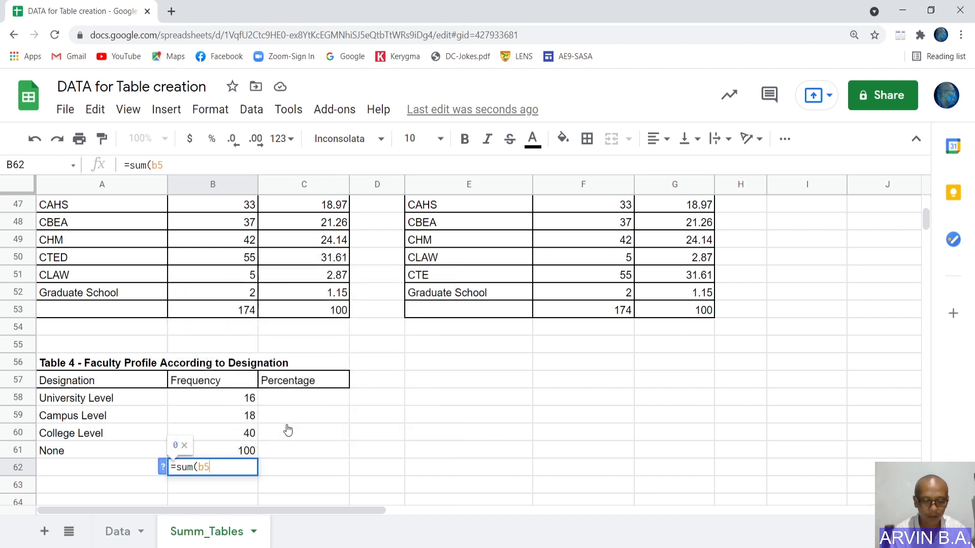
pyautogui.write('8:b61')
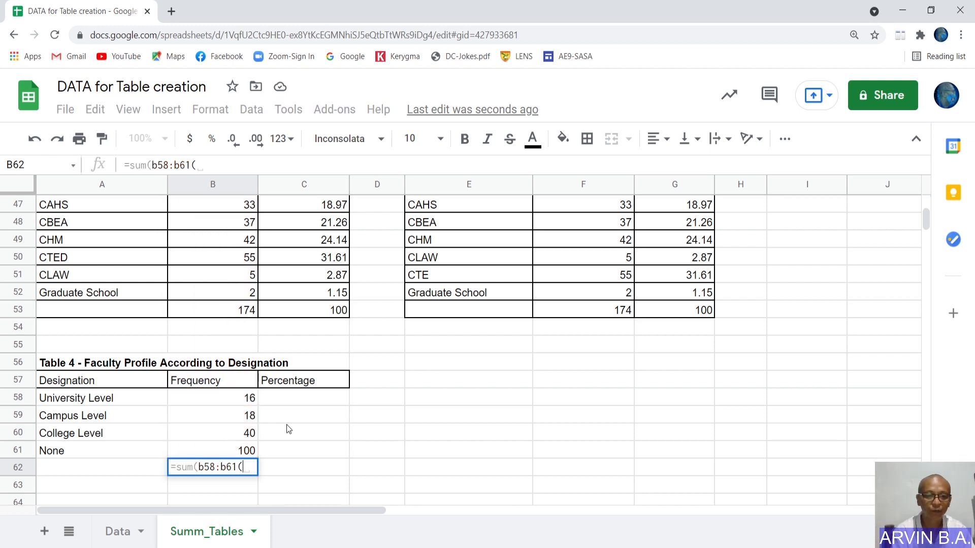
pyautogui.write(')')
pyautogui.press('Return')
pyautogui.press('Up')
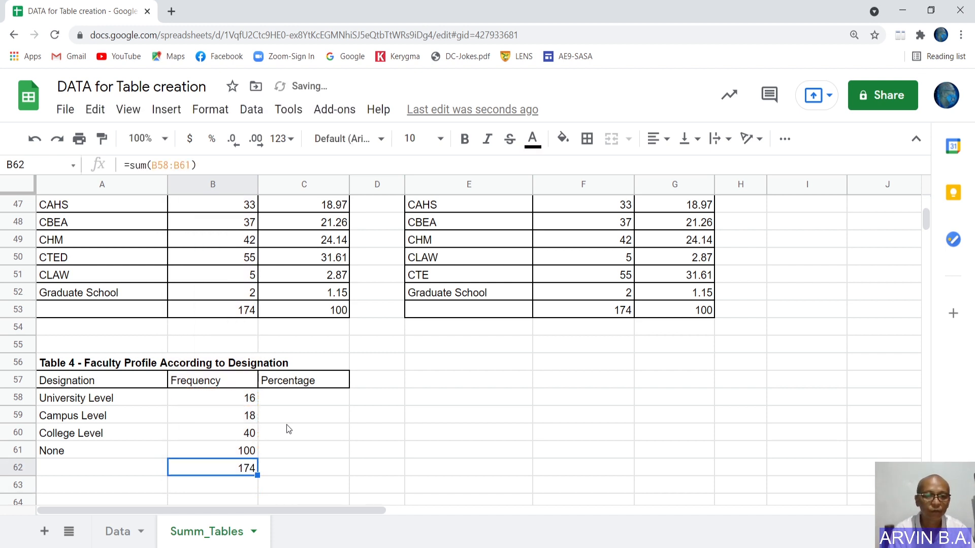
pyautogui.press('Up')
pyautogui.press('Up')
pyautogui.press('Up')
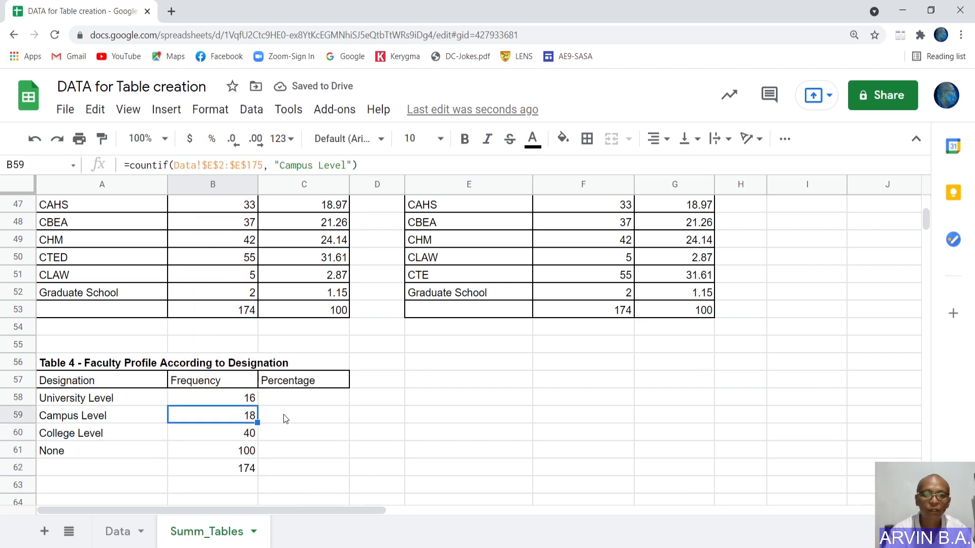
# Copy the rounded percentage formula from C48 into C58 and fill it down through C62.
pyautogui.click(326, 224)
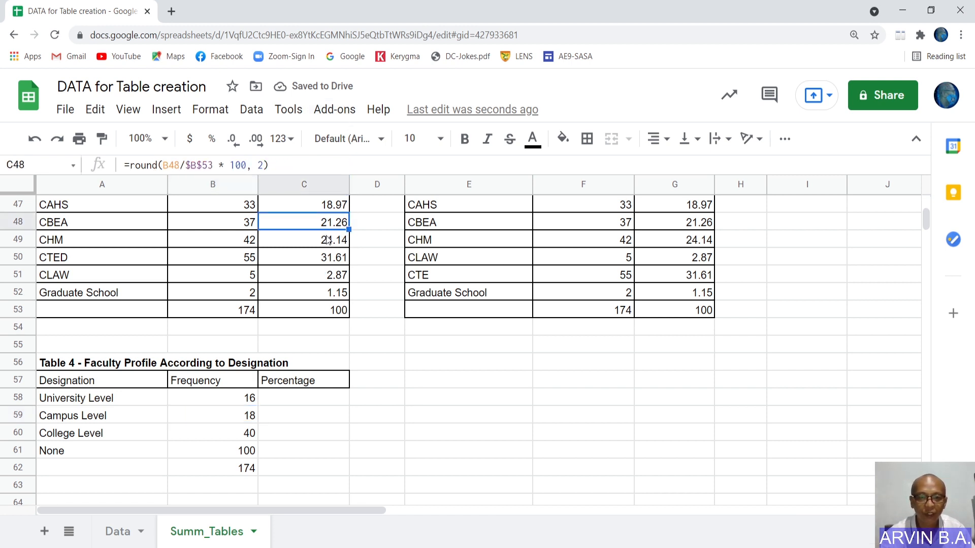
pyautogui.hotkey('ctrl', 'c')
pyautogui.click(314, 402)
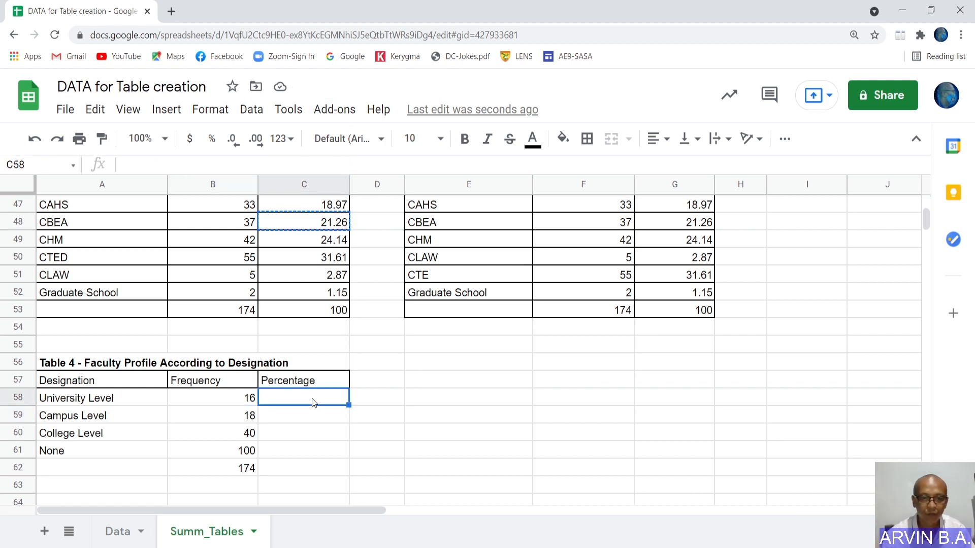
pyautogui.hotkey('ctrl', 'v')
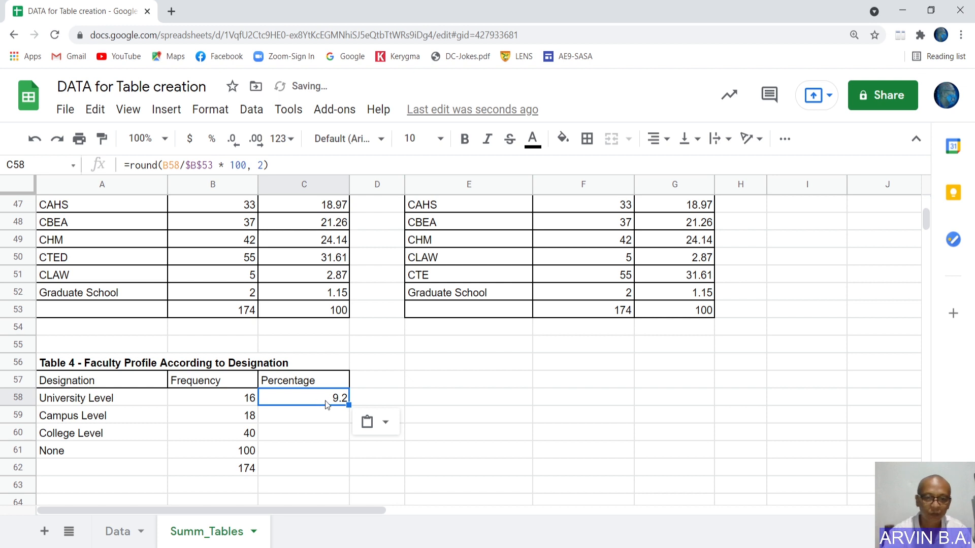
pyautogui.moveTo(348, 405); pyautogui.dragTo(344, 468)
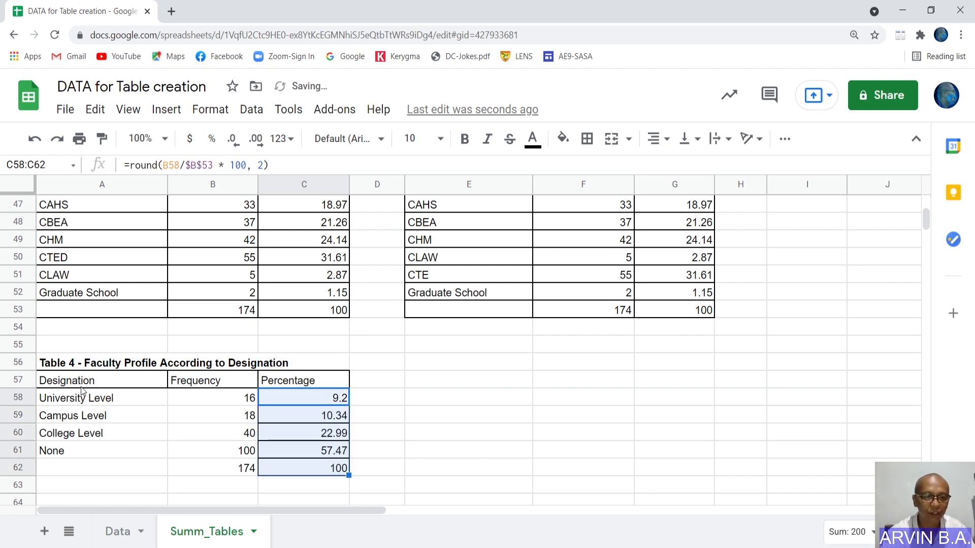
# Apply all borders to the designation and frequency cells A58:B62 of Table 4.
pyautogui.moveTo(79, 392); pyautogui.dragTo(187, 474)
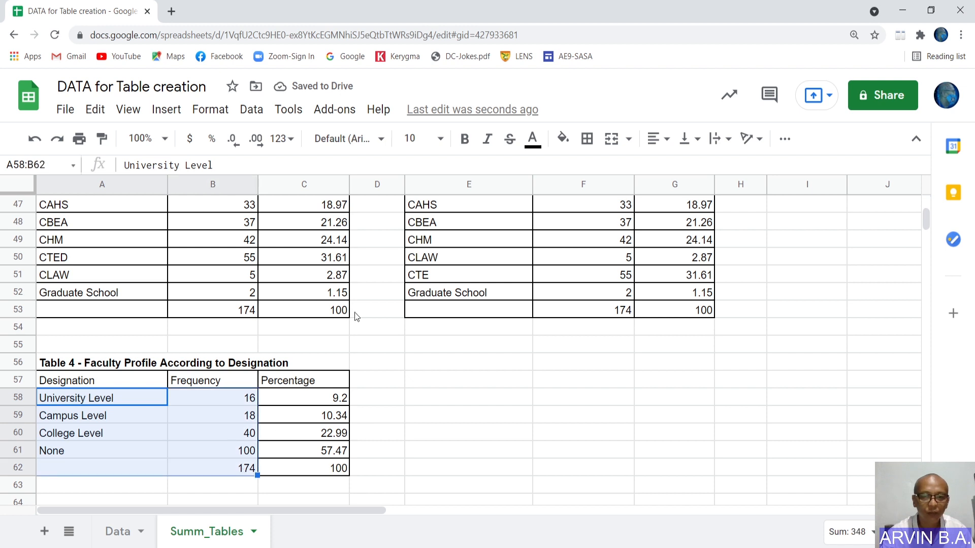
pyautogui.click(587, 139)
pyautogui.click(593, 171)
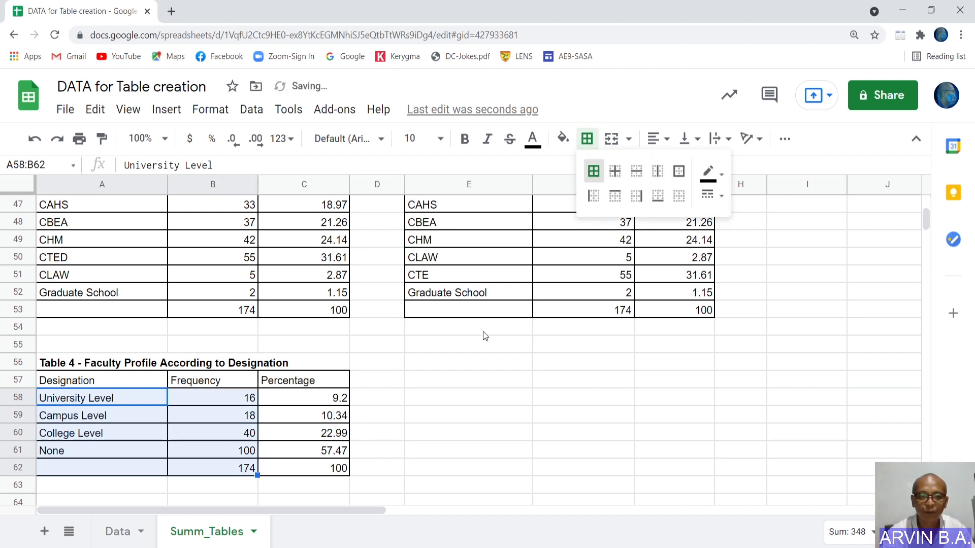
# Copy the Table 4 title from A56 to E56 to head a second version of the table.
pyautogui.click(84, 364)
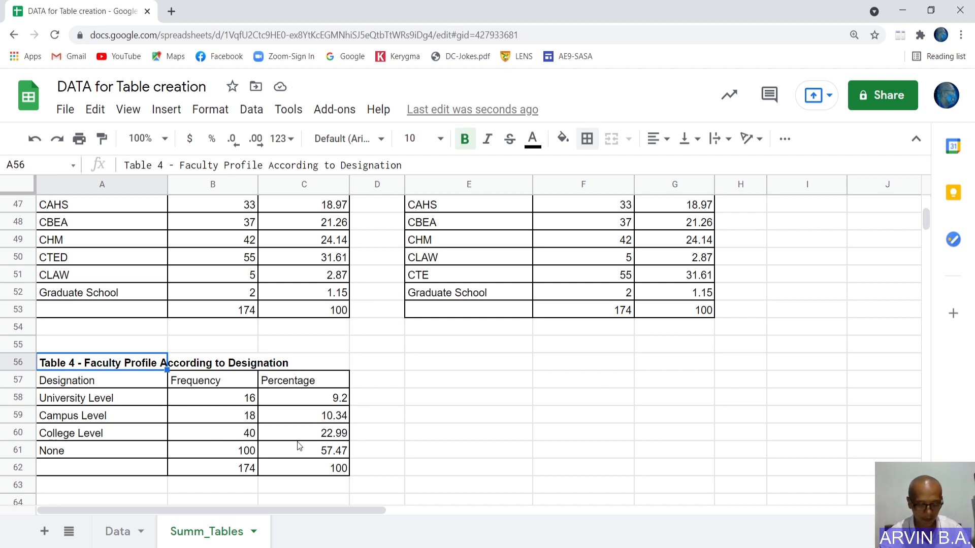
pyautogui.hotkey('ctrl', 'c')
pyautogui.click(443, 369)
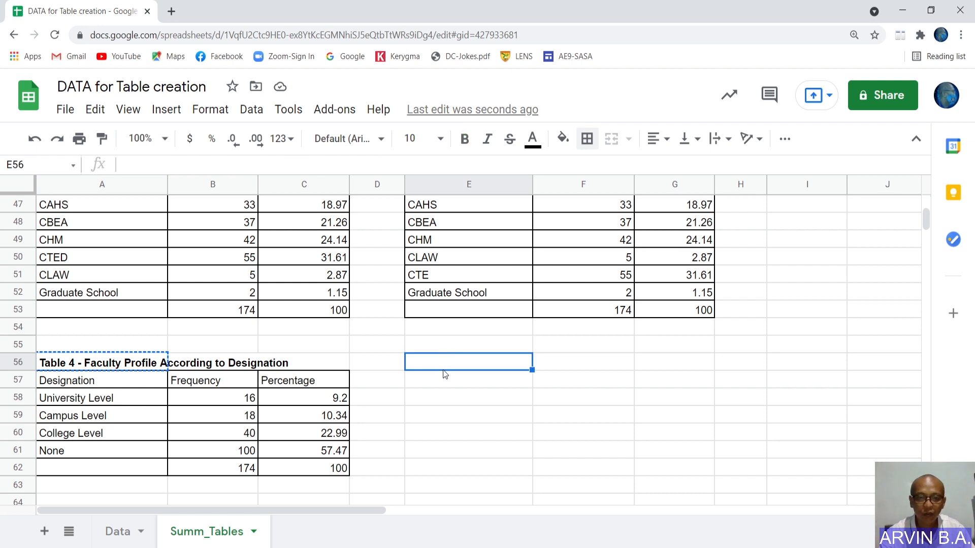
pyautogui.hotkey('ctrl', 'v')
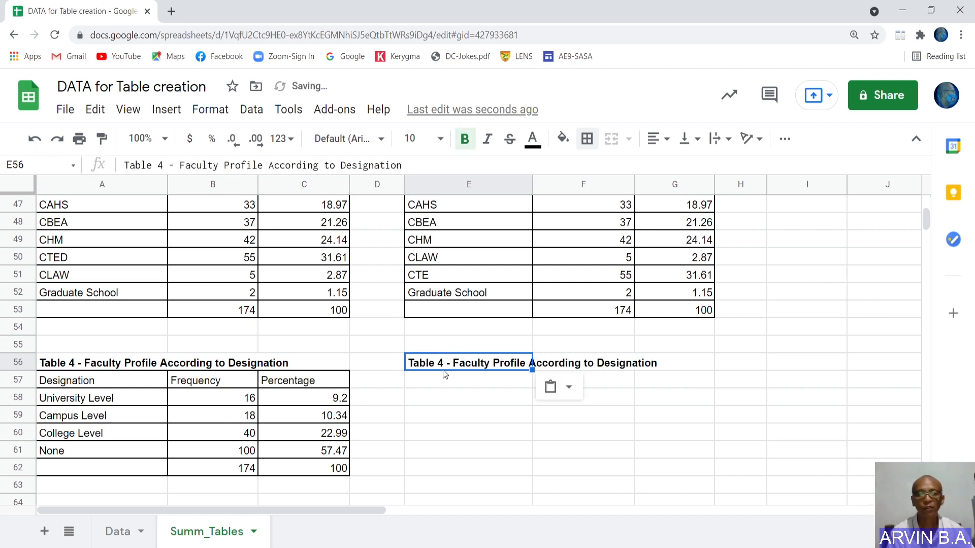
# Enter the formula =query(data!a1:e175, "Select E, count(E) group by E", 1) in E57 to list designations with their counts.
pyautogui.press('Down')
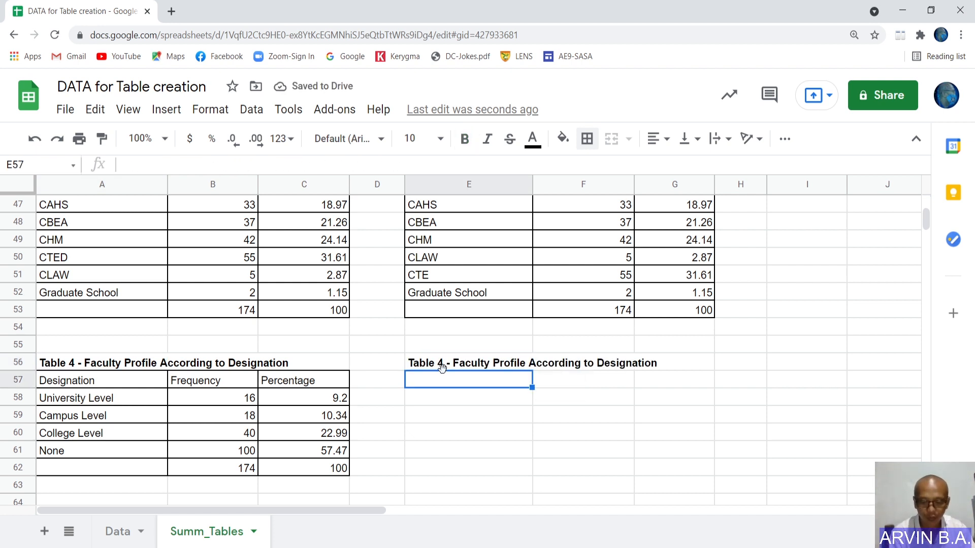
pyautogui.write('=qu')
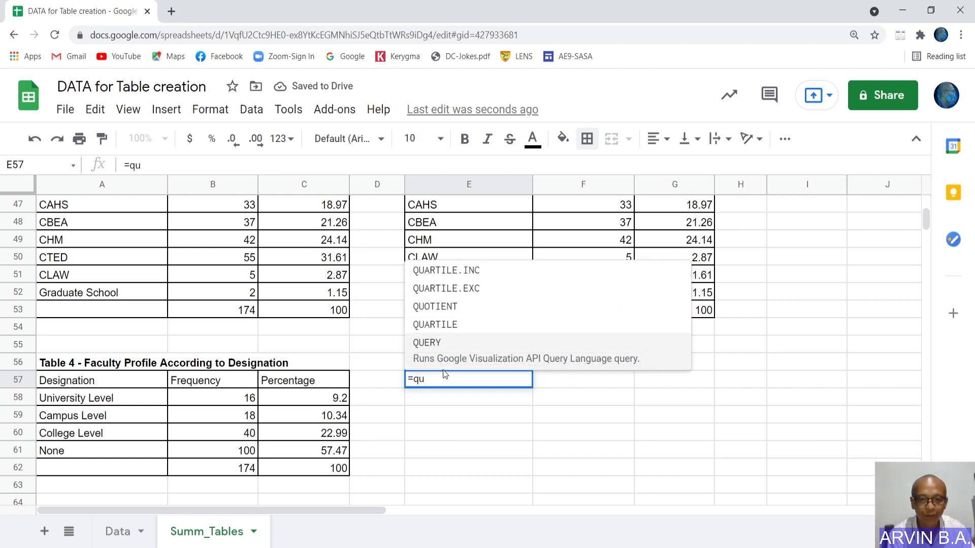
pyautogui.write('ery(data')
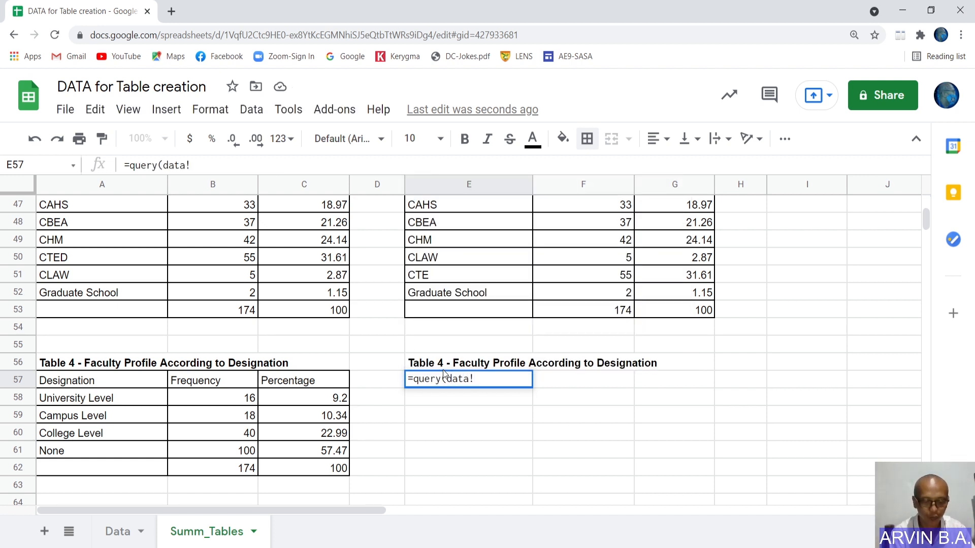
pyautogui.write('!a1')
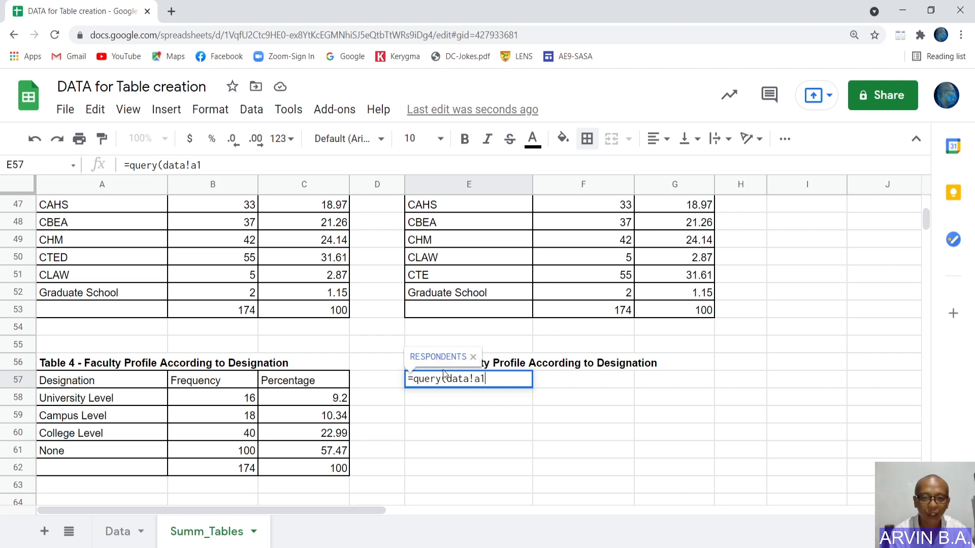
pyautogui.write(':e')
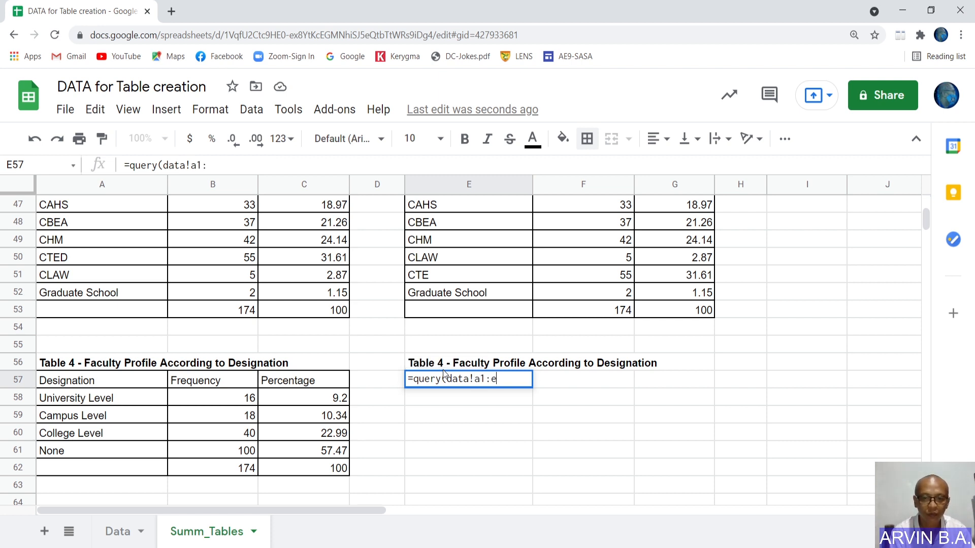
pyautogui.write('175, ')
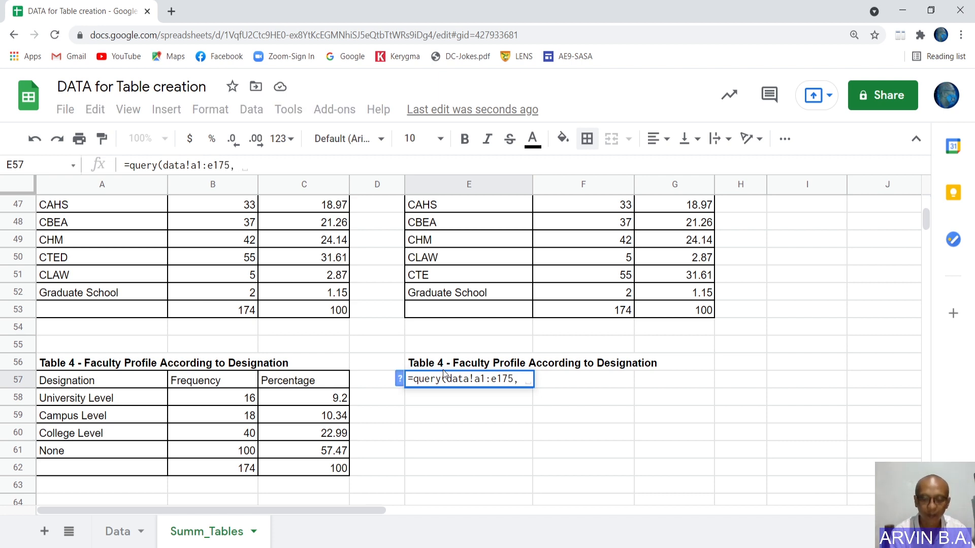
pyautogui.write('"Se')
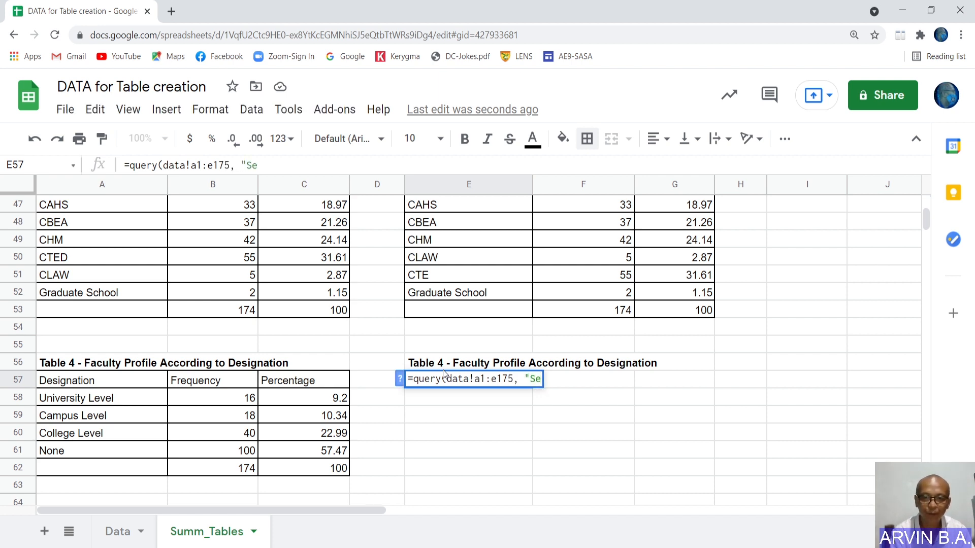
pyautogui.write('lect ')
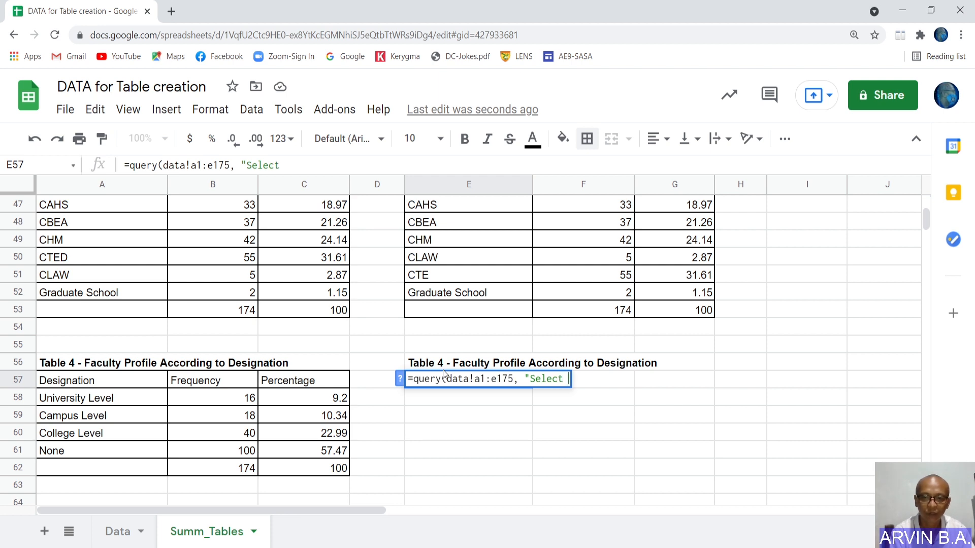
pyautogui.write('E, count')
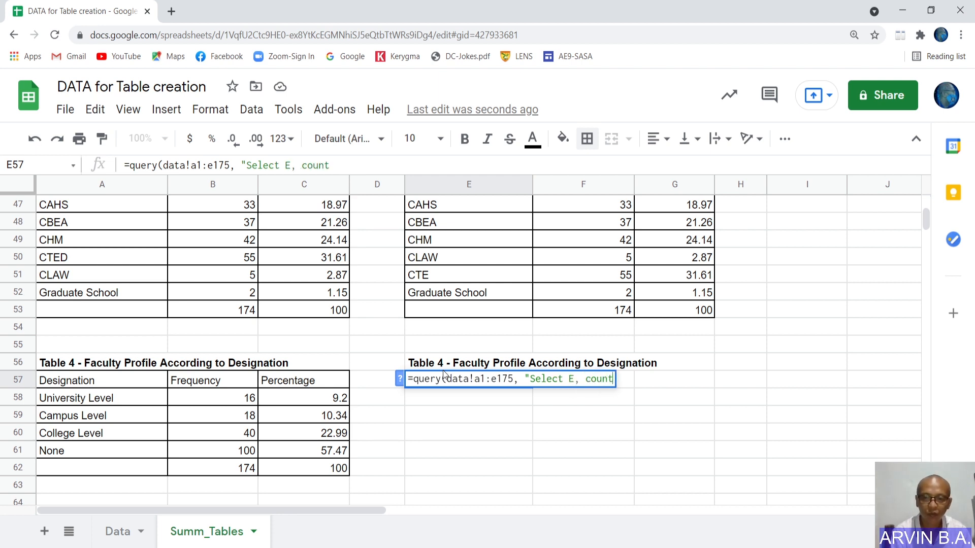
pyautogui.write('(')
pyautogui.press('BackSpace')
pyautogui.write('(E')
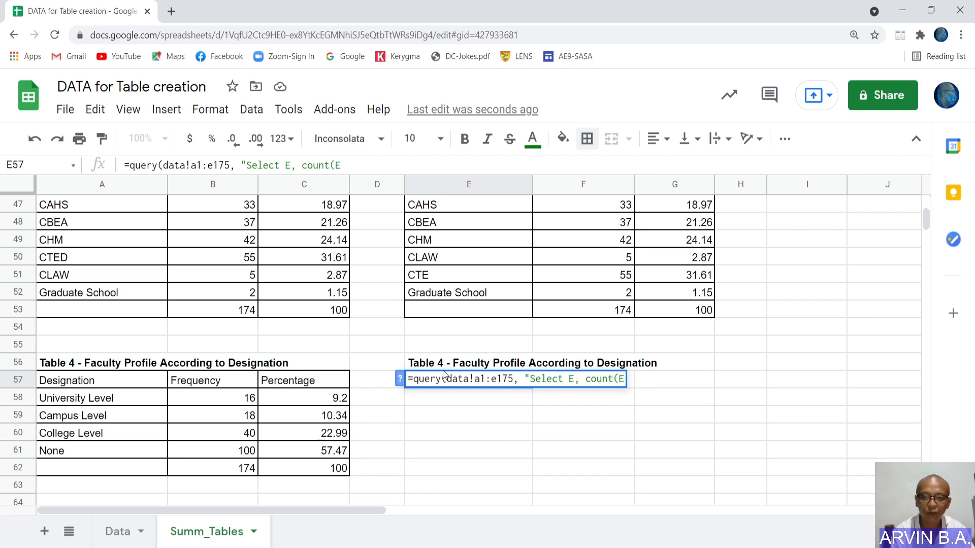
pyautogui.write('()')
pyautogui.press('BackSpace')
pyautogui.press('BackSpace')
pyautogui.write(') ')
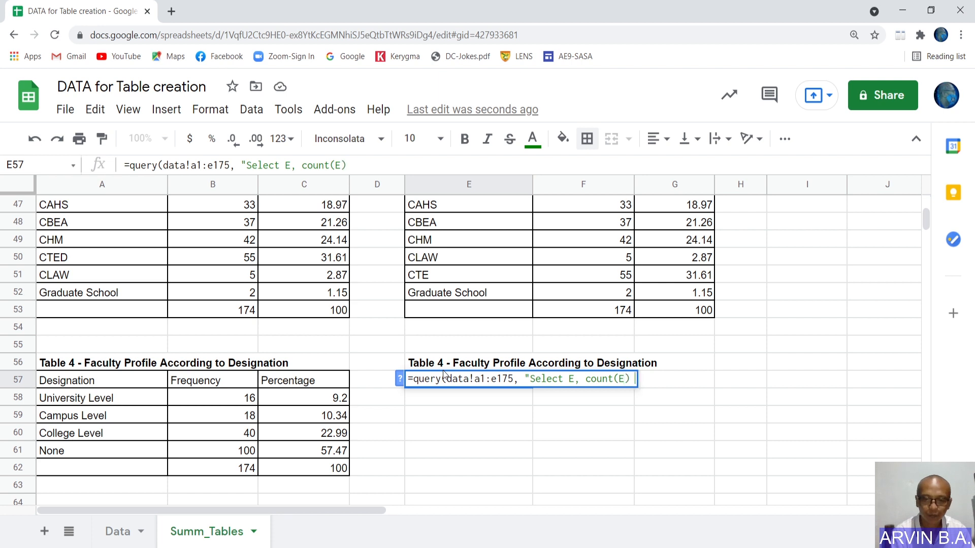
pyautogui.write('group ')
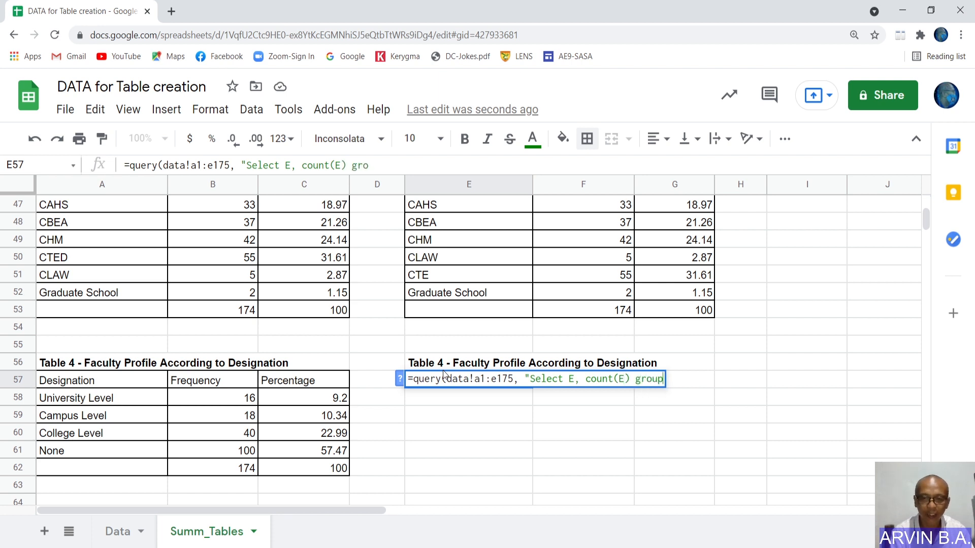
pyautogui.write('by E')
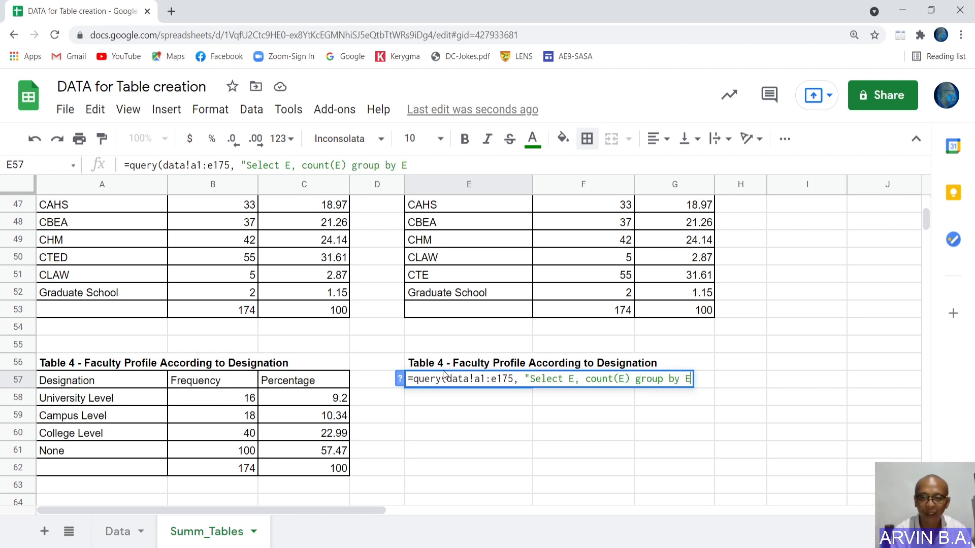
pyautogui.write('", 1)')
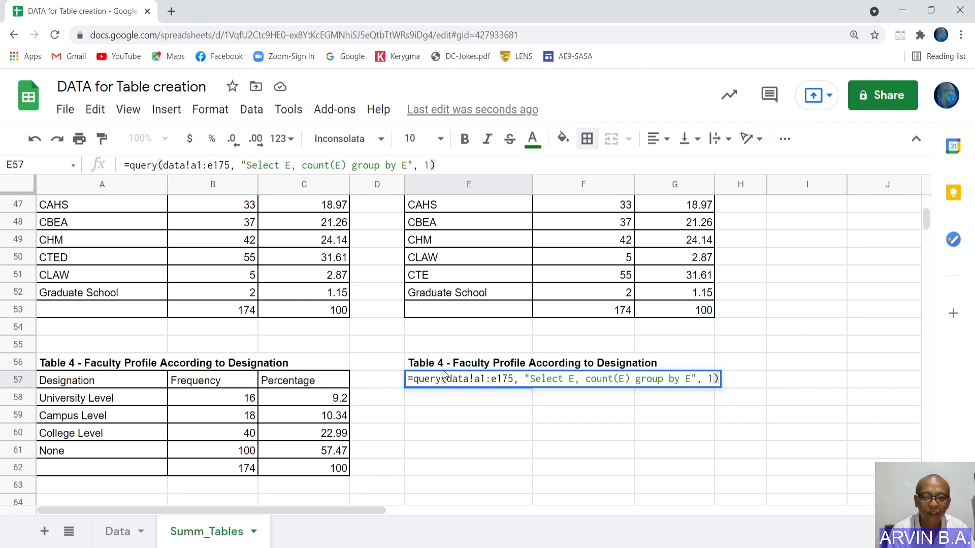
pyautogui.press('Return')
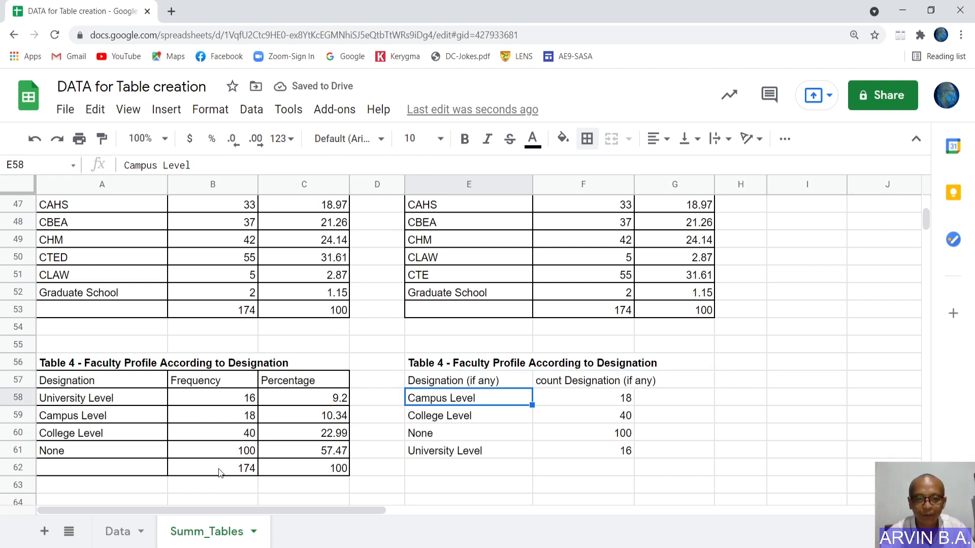
# Copy the Percentage column C57:C62 of the first Table 4 to G57 in the query version.
pyautogui.moveTo(316, 386); pyautogui.dragTo(329, 469)
pyautogui.hotkey('ctrl', 'c')
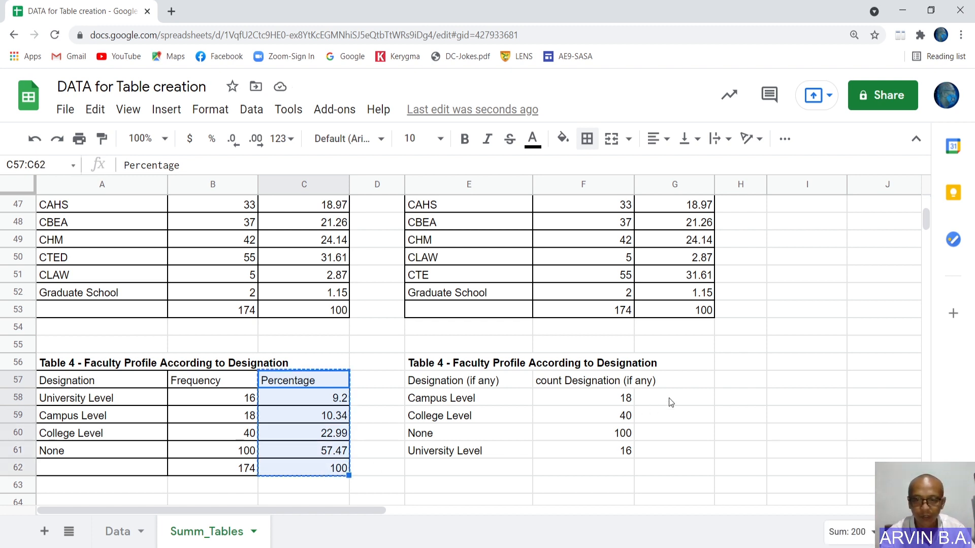
pyautogui.click(676, 381)
pyautogui.hotkey('ctrl', 'v')
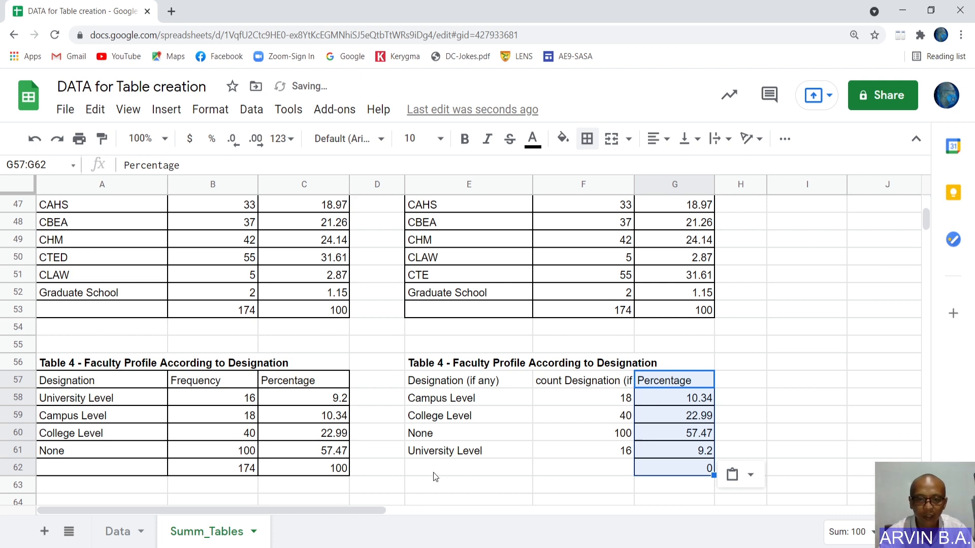
# Copy the frequency total formula from B62 into F62 of the query version.
pyautogui.click(234, 471)
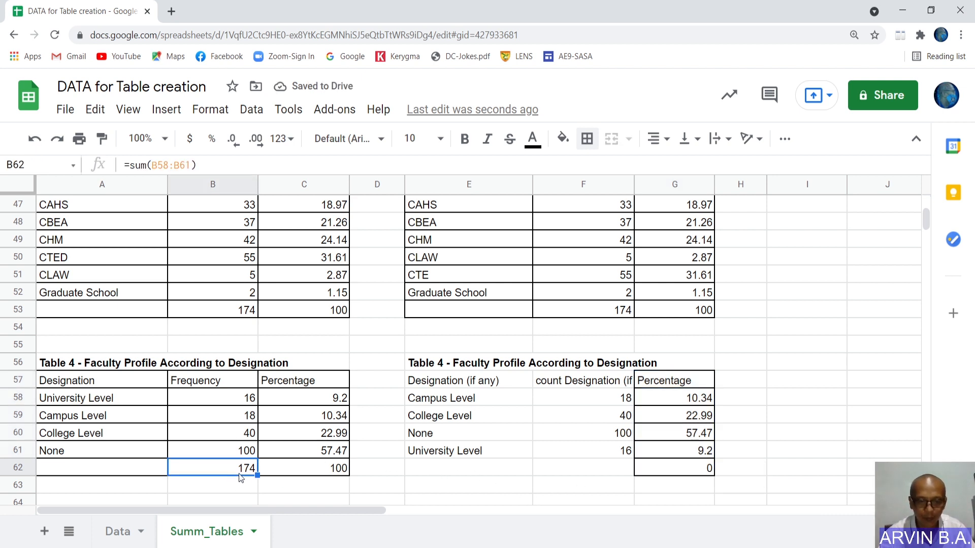
pyautogui.hotkey('ctrl', 'c')
pyautogui.click(554, 470)
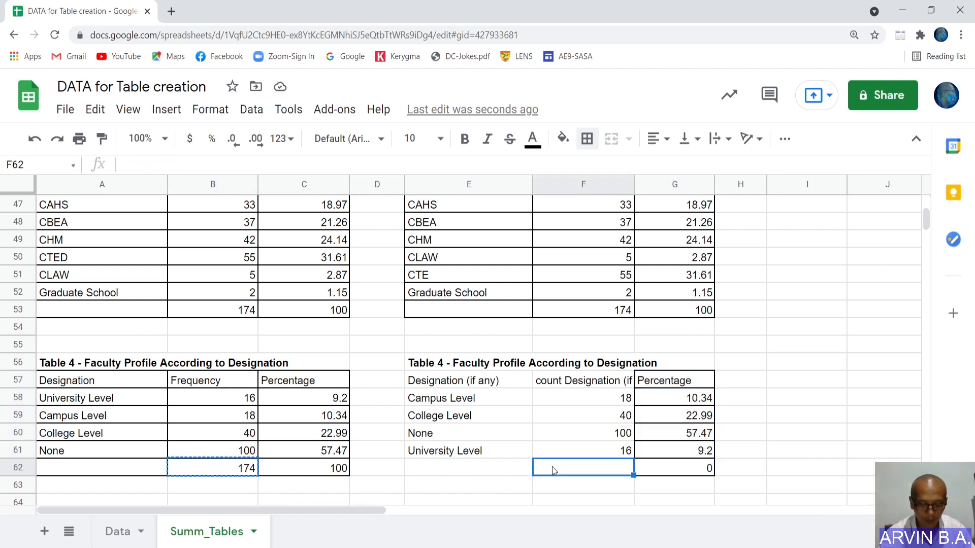
pyautogui.hotkey('ctrl', 'v')
# Apply all borders to the designation and count cells E57:F62 of the second Table 4.
pyautogui.moveTo(448, 381); pyautogui.dragTo(567, 476)
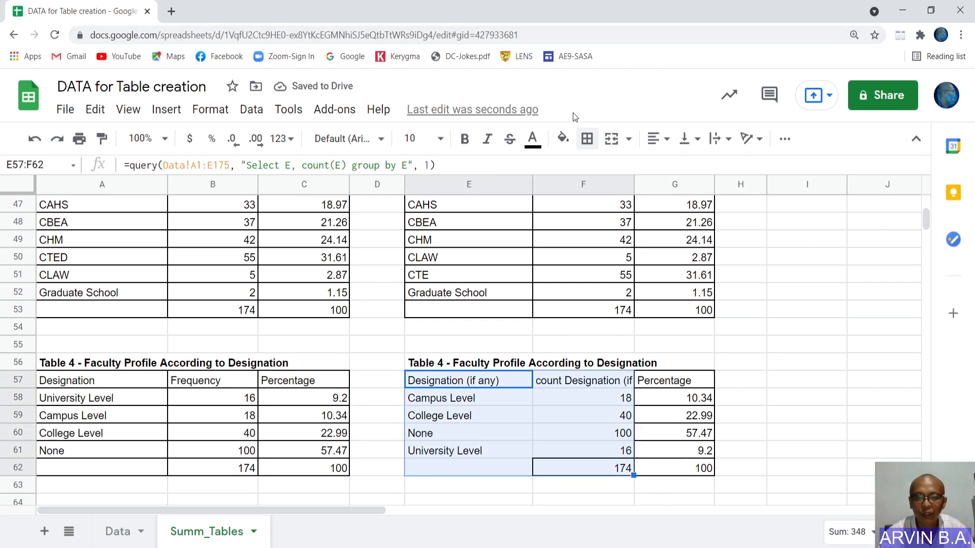
pyautogui.click(589, 144)
pyautogui.click(594, 171)
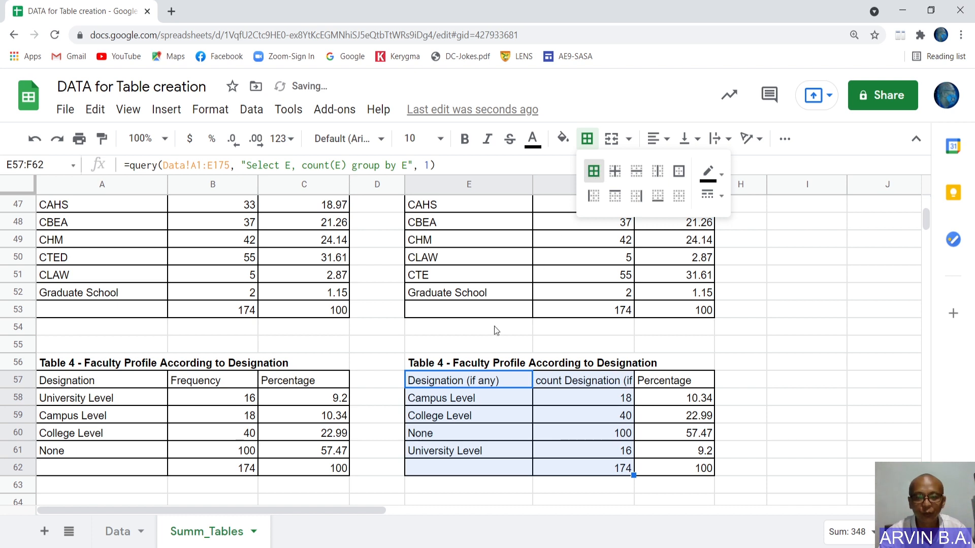
pyautogui.click(483, 467)
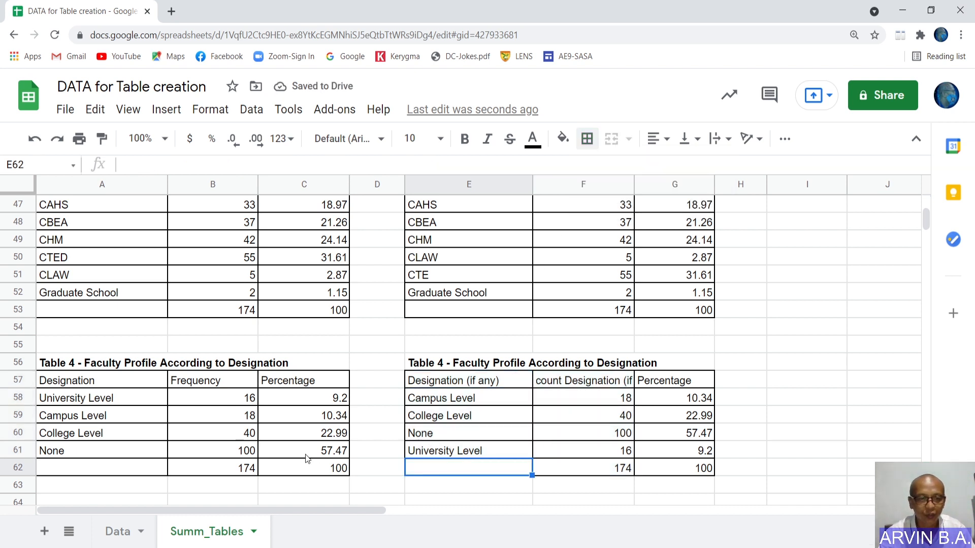